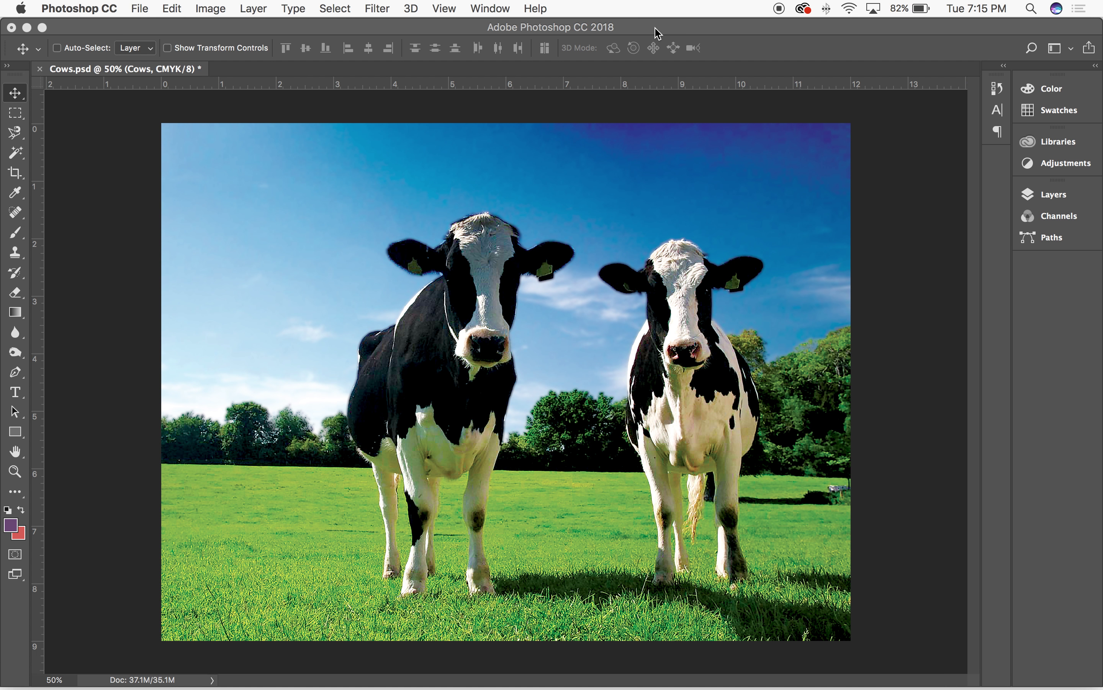
Open UFO.jpg from the Photoshop Demo Assets folder as a separate document alongside Cows.psd
left_click_drag(650, 29, 608, 256)
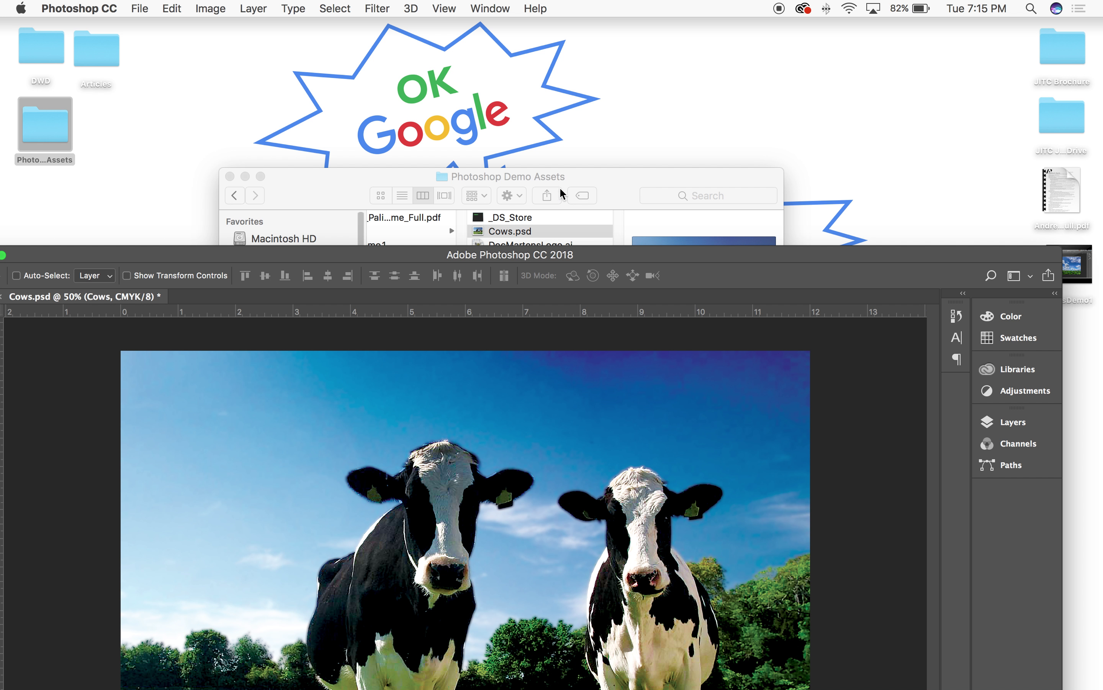
left_click_drag(544, 194, 620, 105)
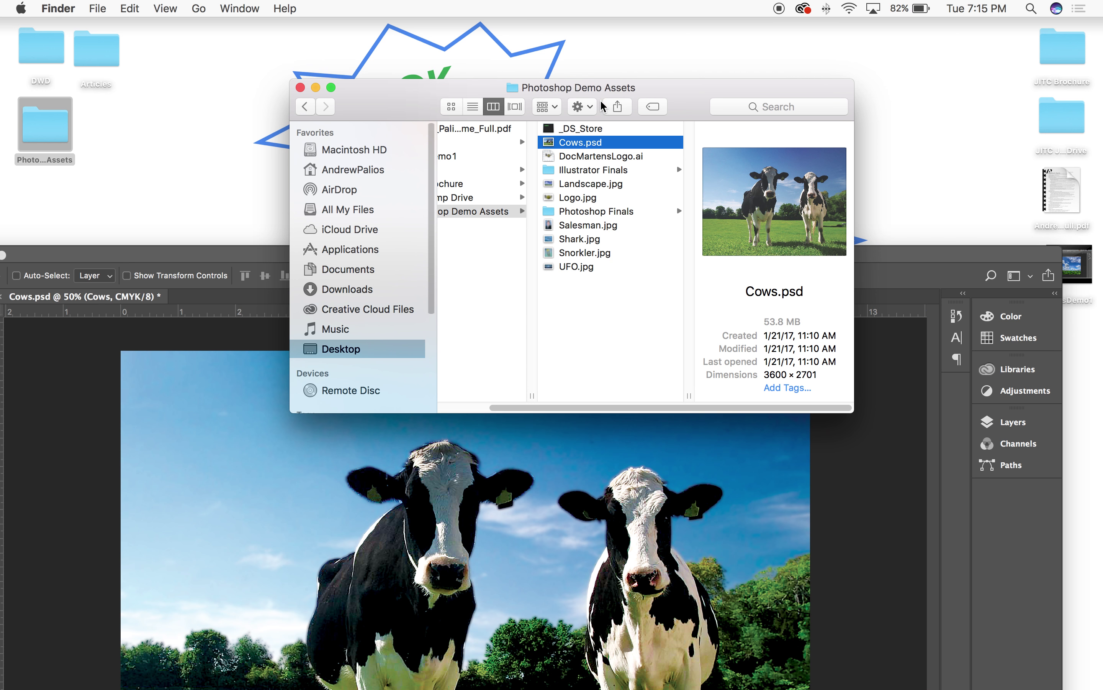
left_click(578, 198)
left_click(580, 239)
left_click(576, 267)
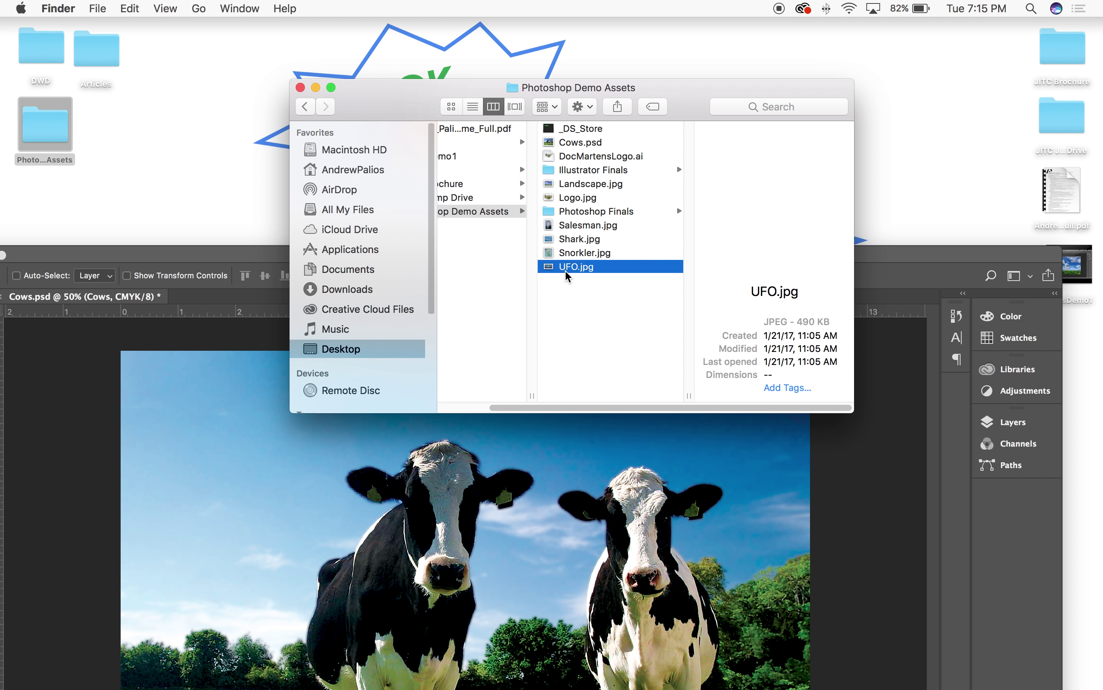
left_click_drag(576, 270, 319, 676)
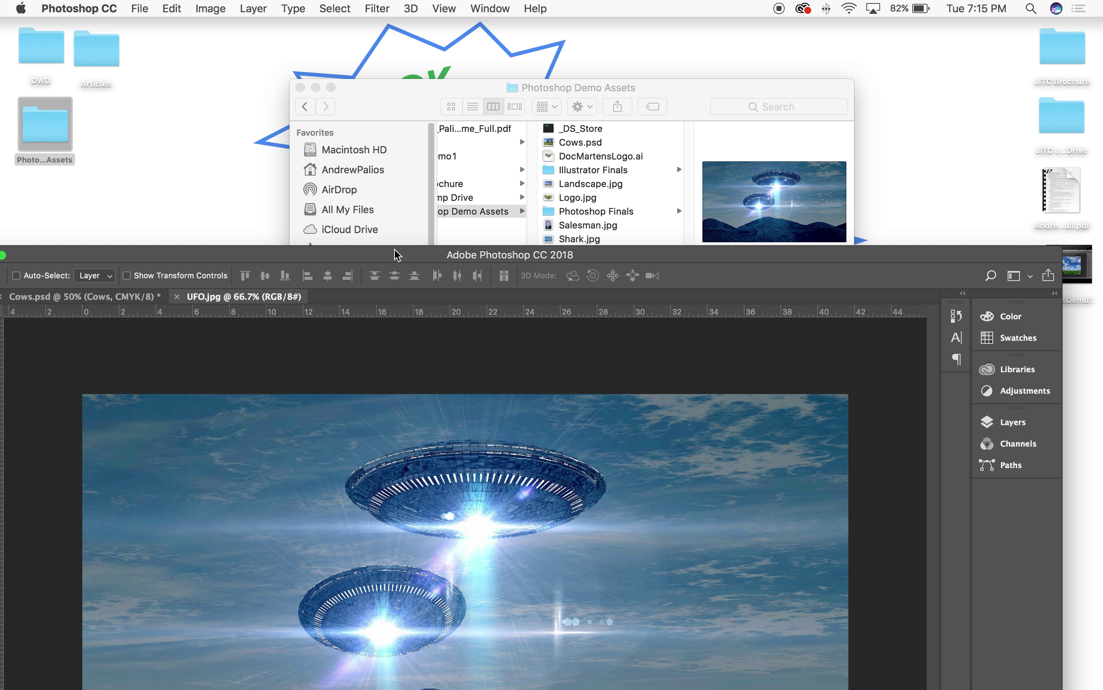
left_click_drag(396, 254, 437, 27)
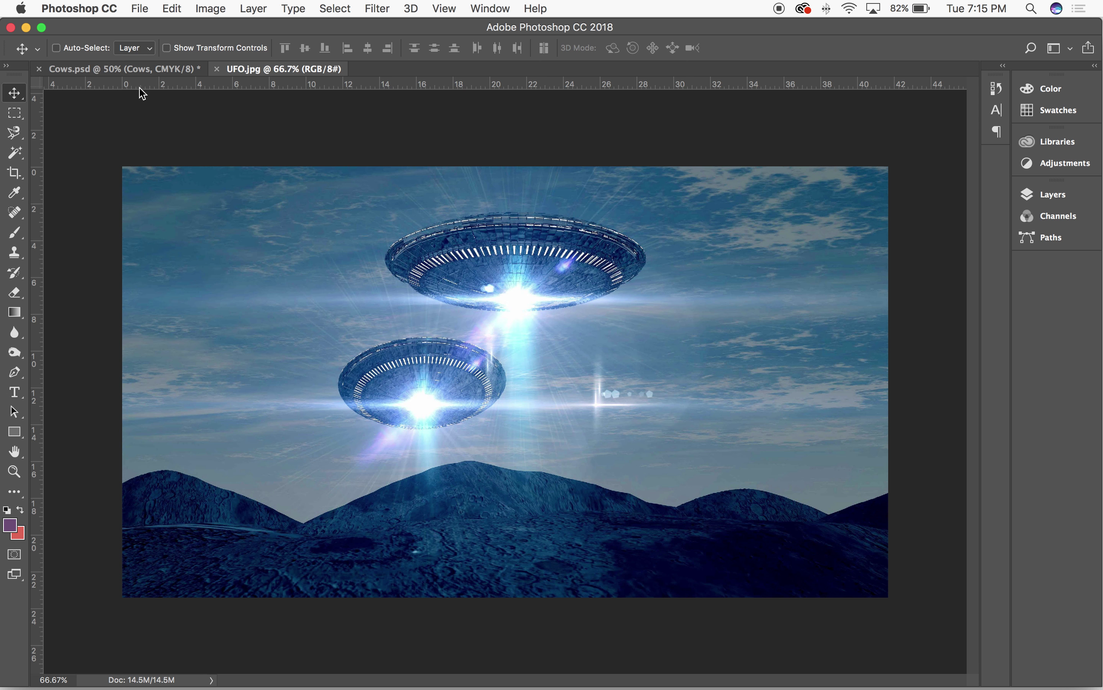
Check the dimensions and resolution of Cows.psd in Image Size and return to the UFO.jpg document
left_click(160, 70)
left_click(201, 8)
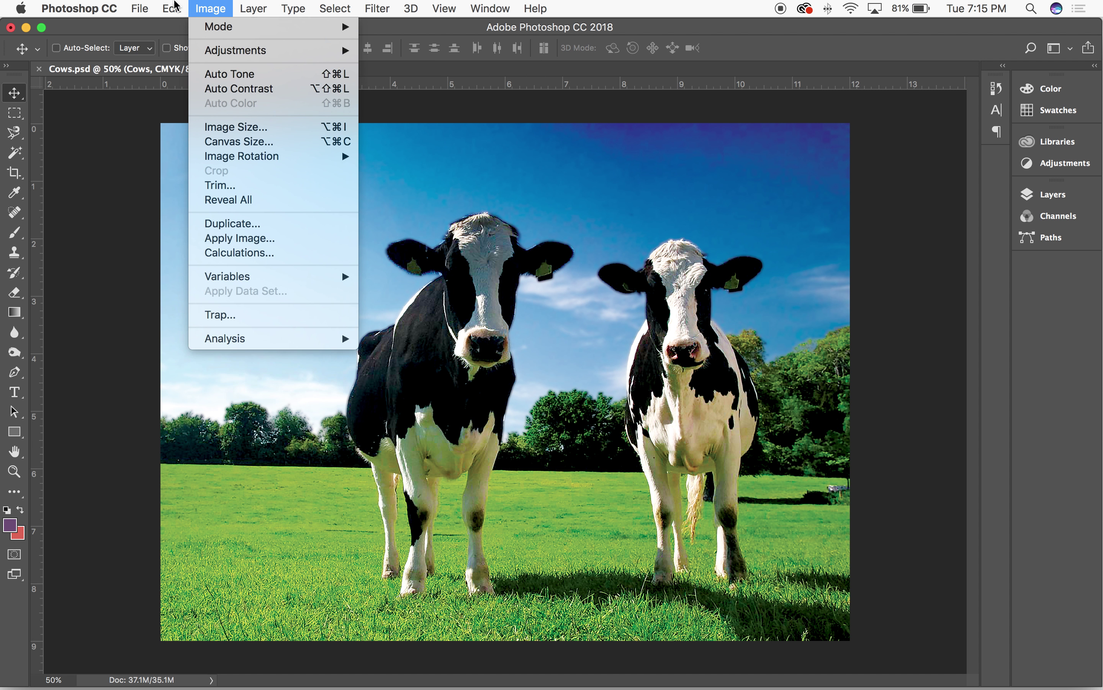
left_click(235, 128)
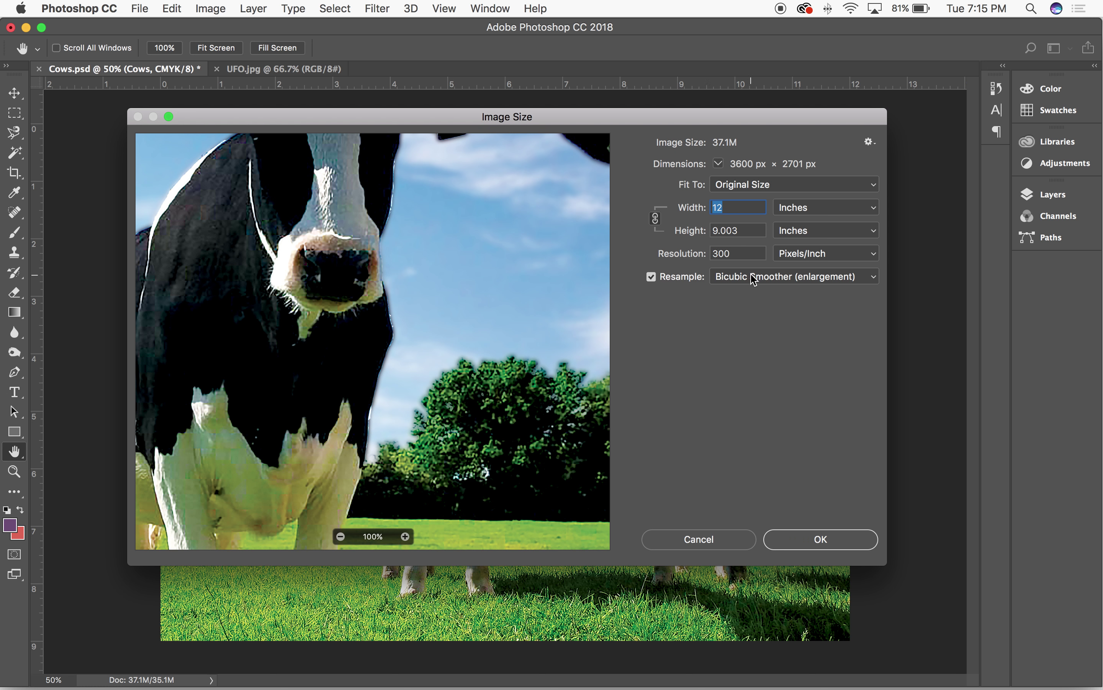
left_click(853, 542)
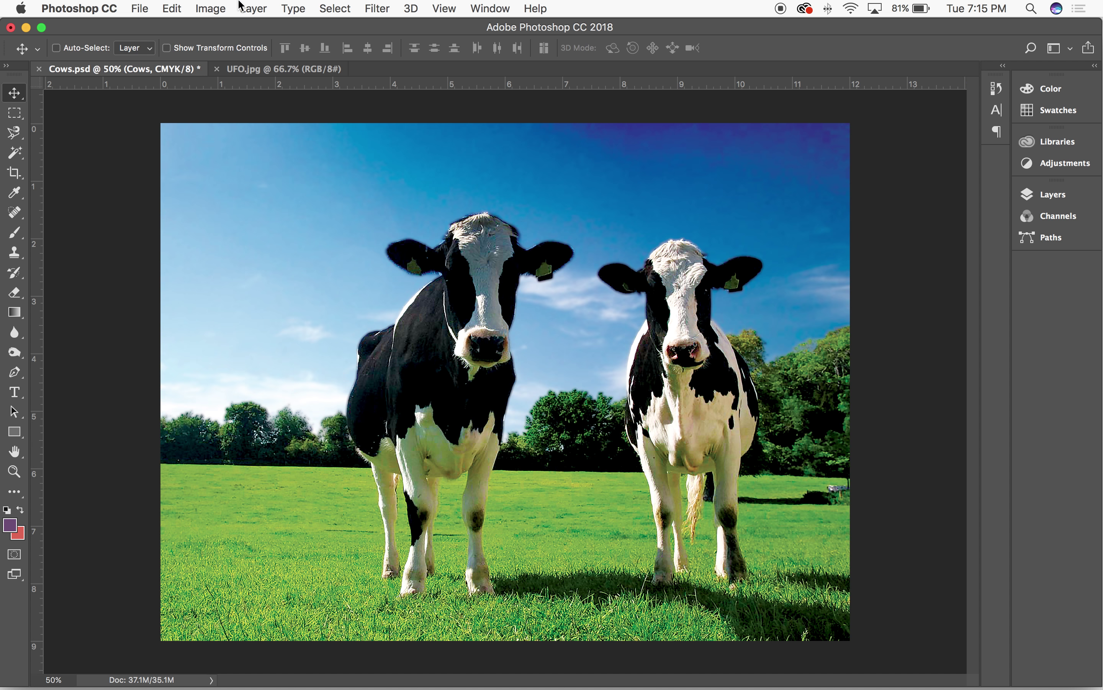
left_click(257, 69)
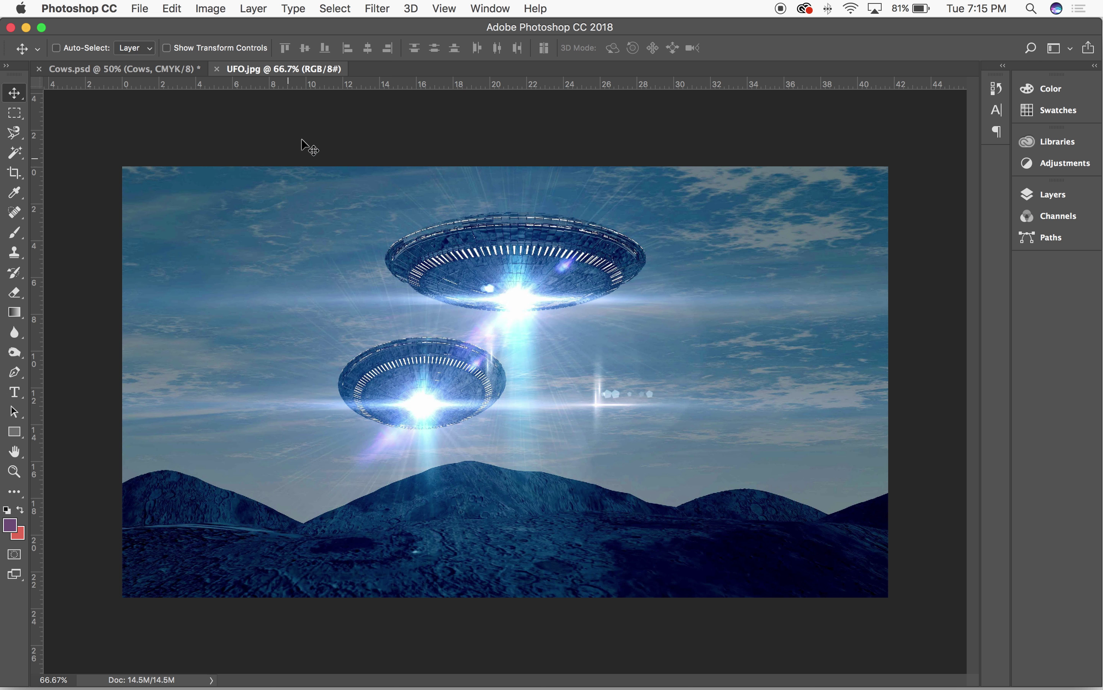
left_click(210, 8)
left_click(234, 129)
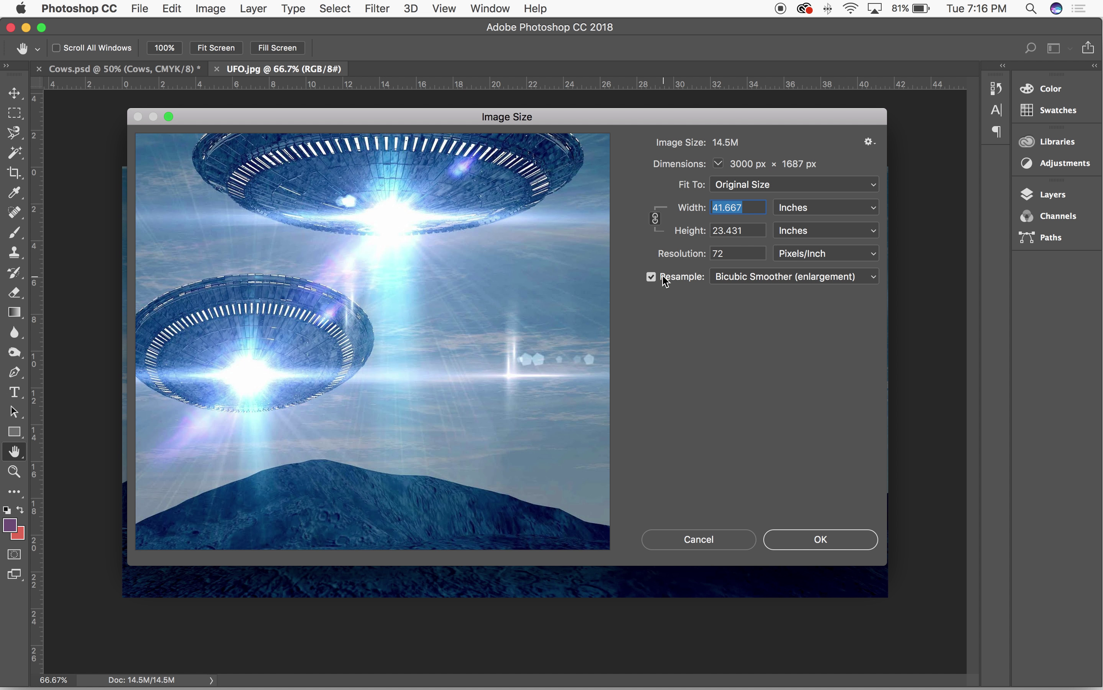
left_click_drag(720, 255, 703, 254)
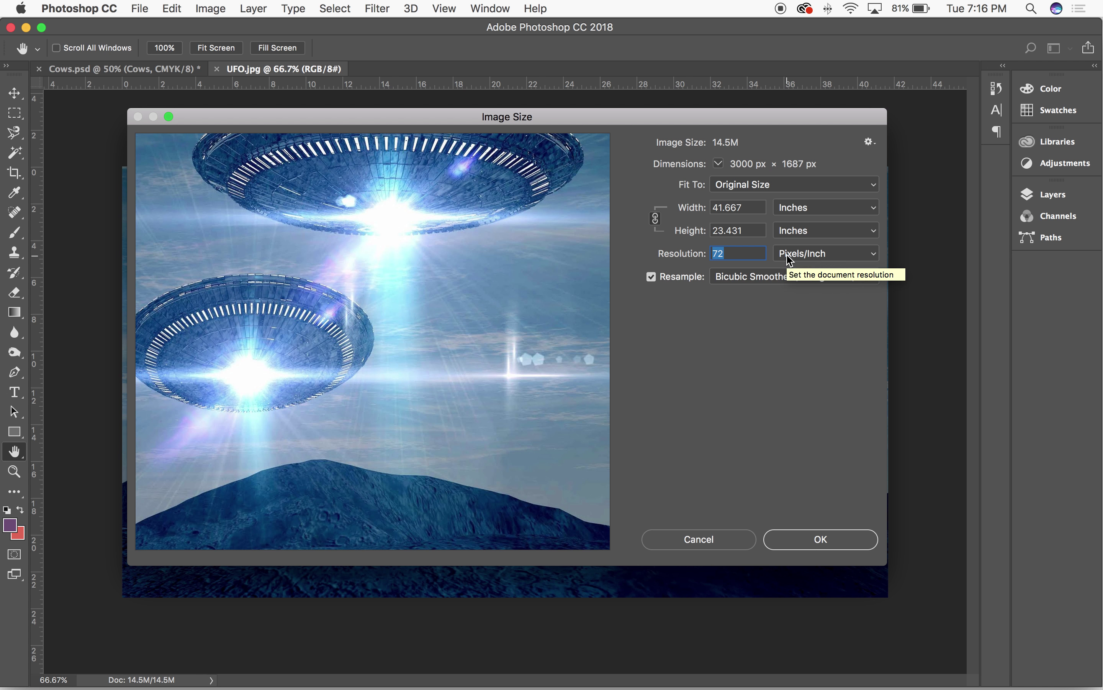
type("300")
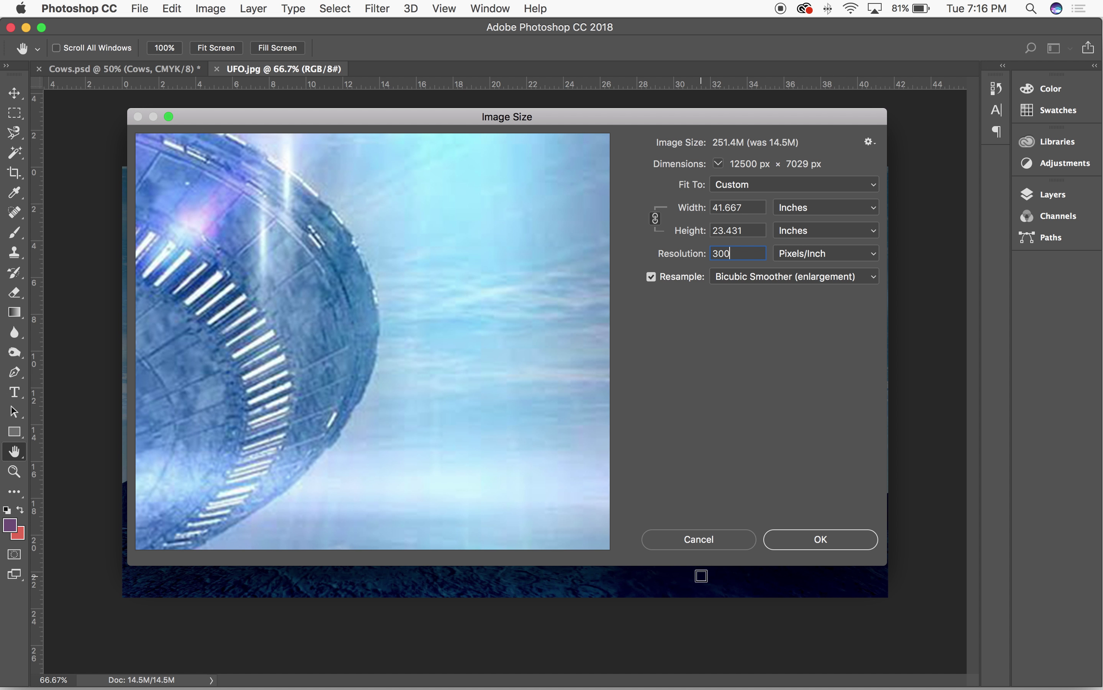
left_click(686, 542)
Disable resampling in Image Size for UFO.jpg and set its resolution to 300 pixels/inch
left_click(173, 8)
mouse_move(210, 9)
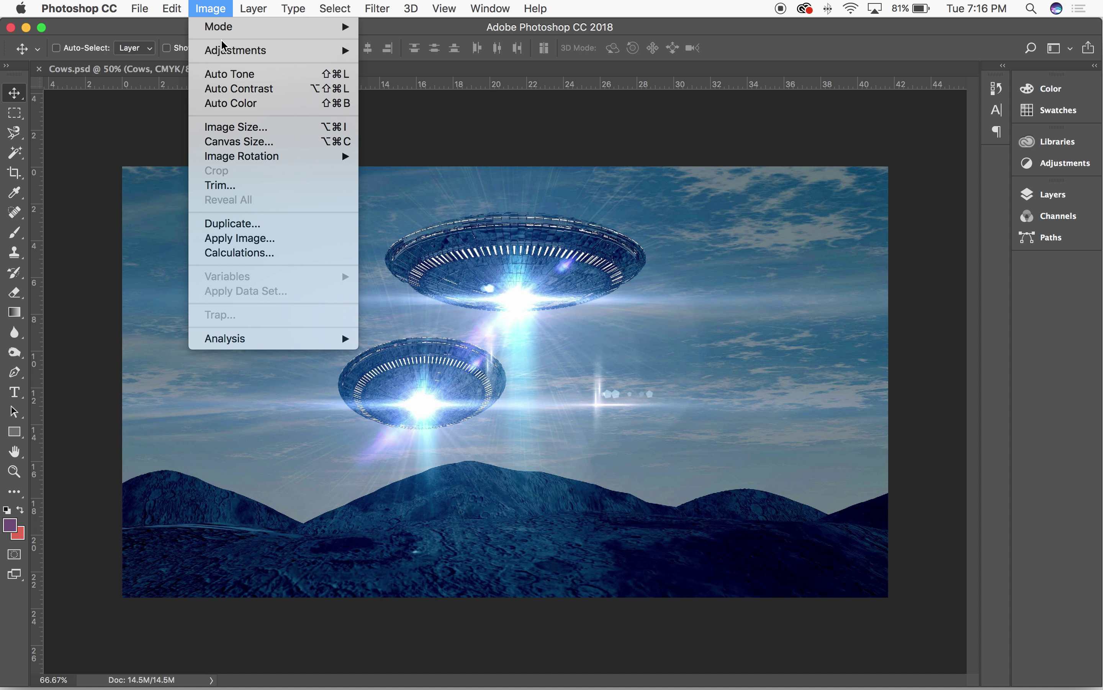
left_click(231, 128)
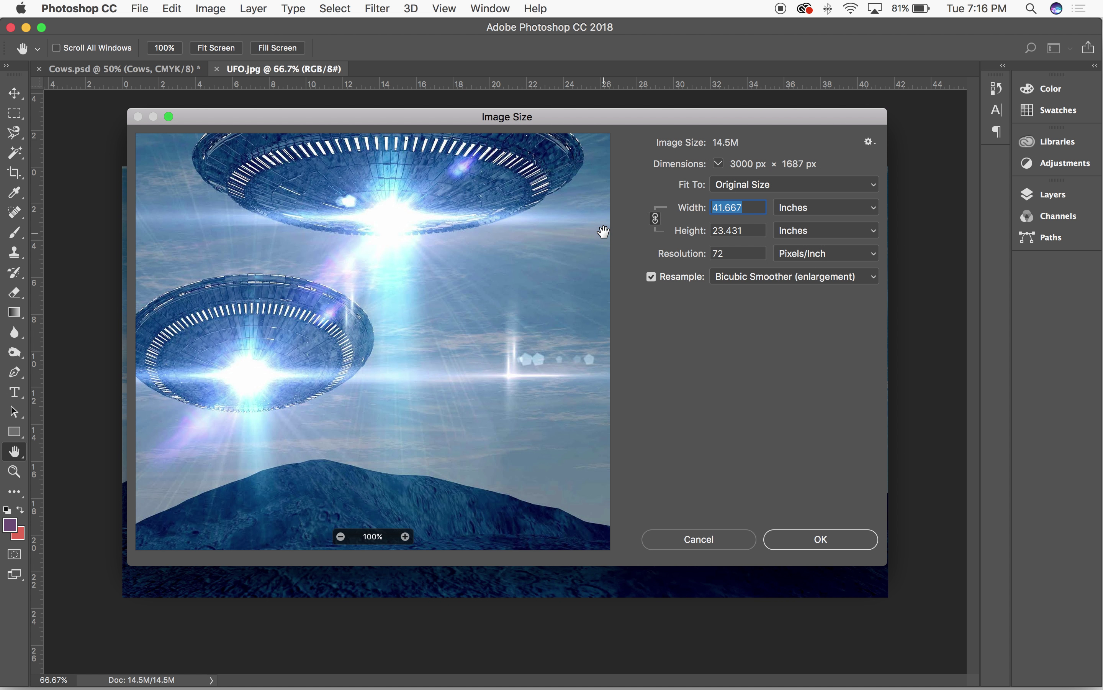
left_click(652, 277)
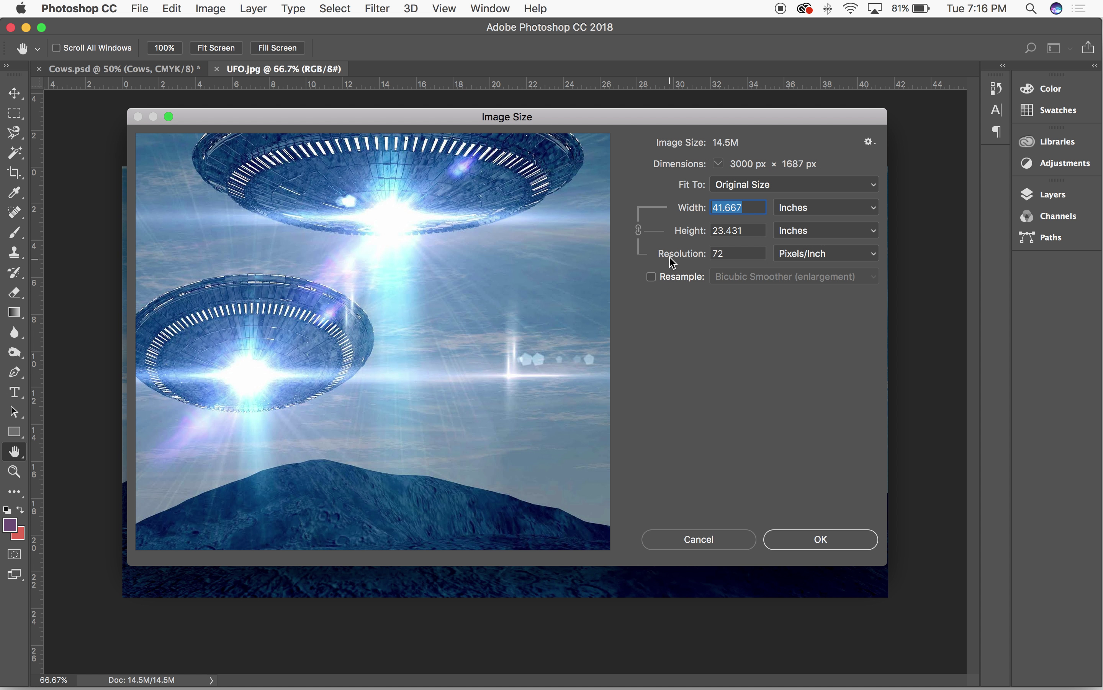
left_click(748, 254)
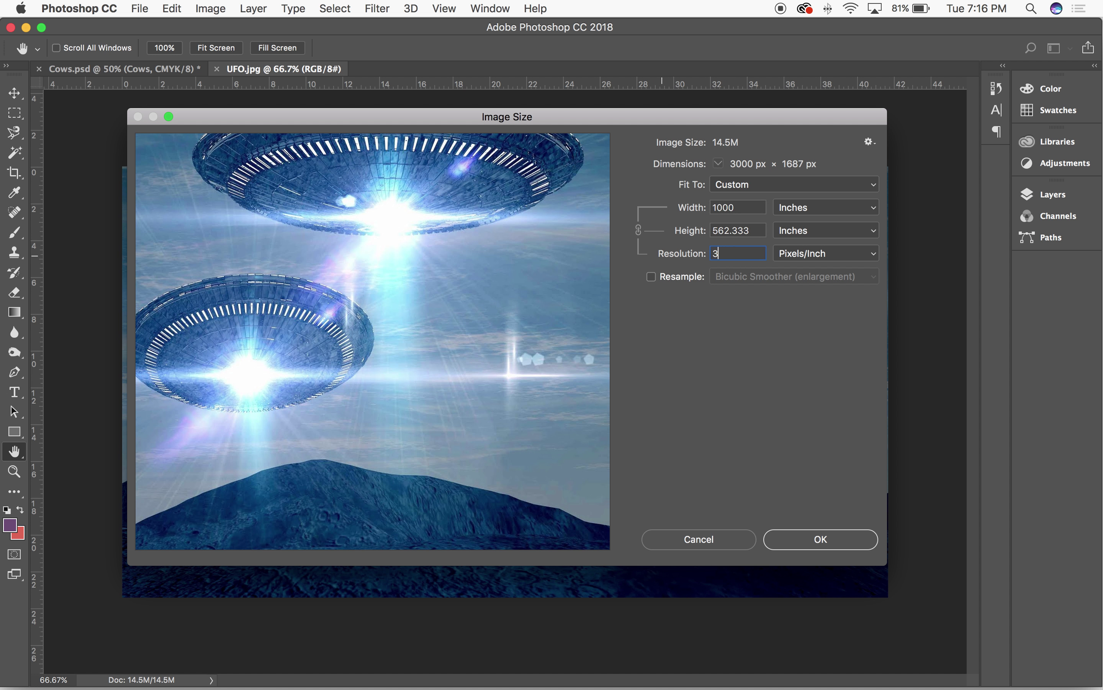
type("300")
left_click(804, 539)
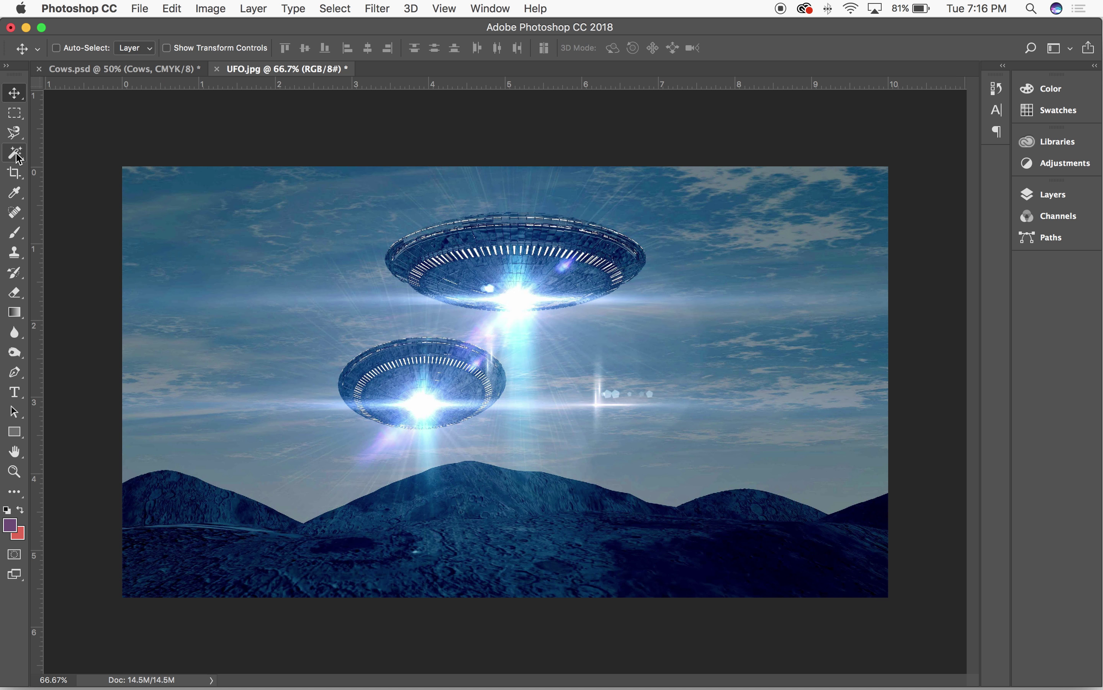
Crop UFO.jpg around the two saucers to about 4.5 by 4.2 inches, trimming both sides and most of the mountains
left_click(17, 170)
left_click_drag(123, 382, 235, 369)
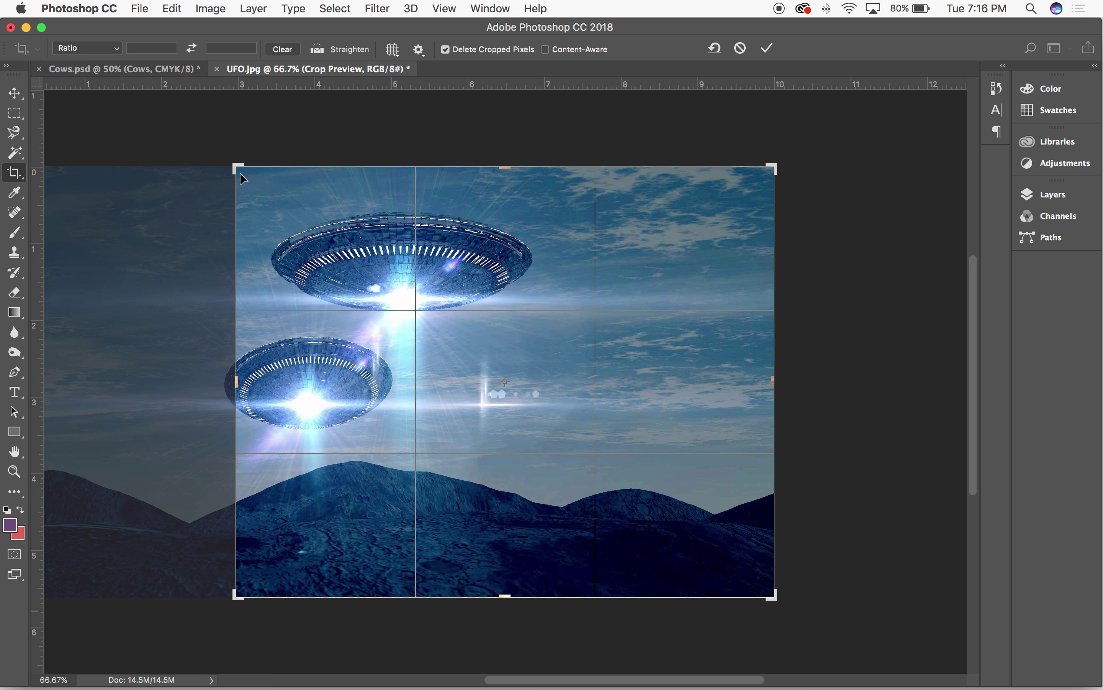
left_click_drag(774, 378, 679, 379)
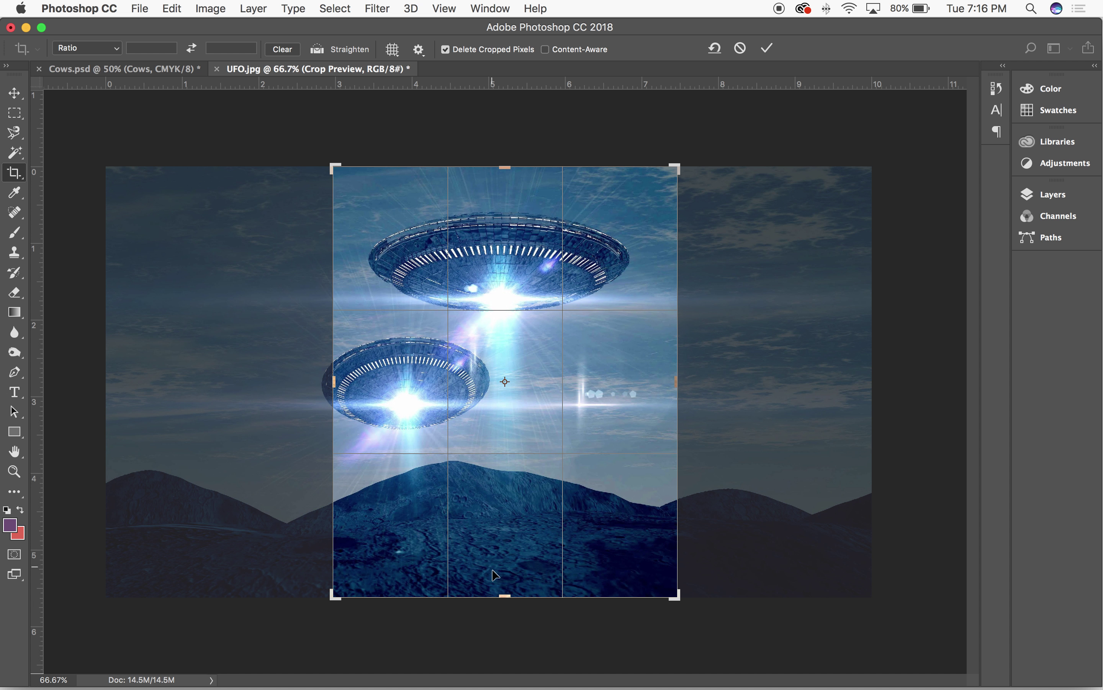
left_click_drag(503, 593, 505, 540)
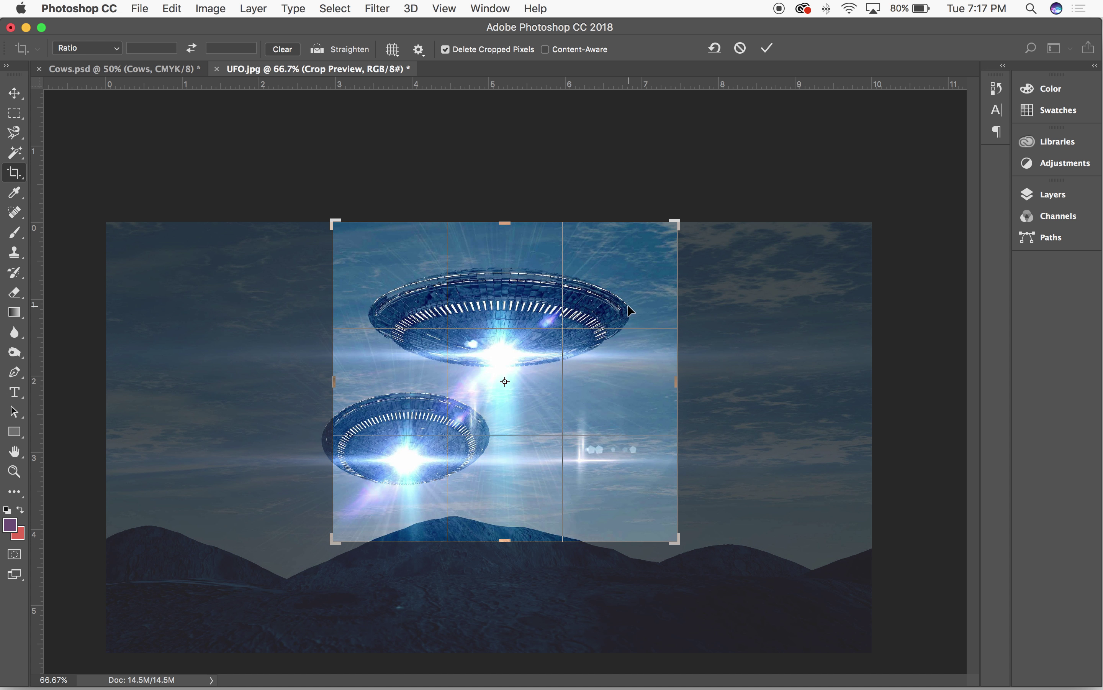
key("Return")
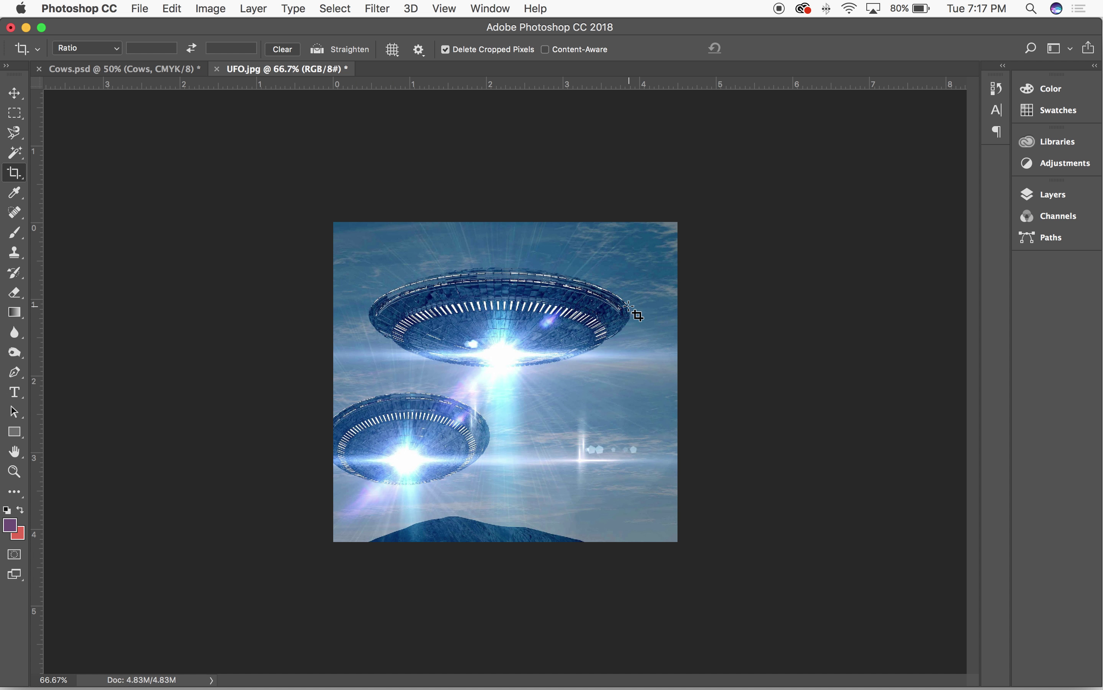
Check the cropped UFO image's width, height and resolution in Image Size
left_click(195, 6)
left_click(259, 129)
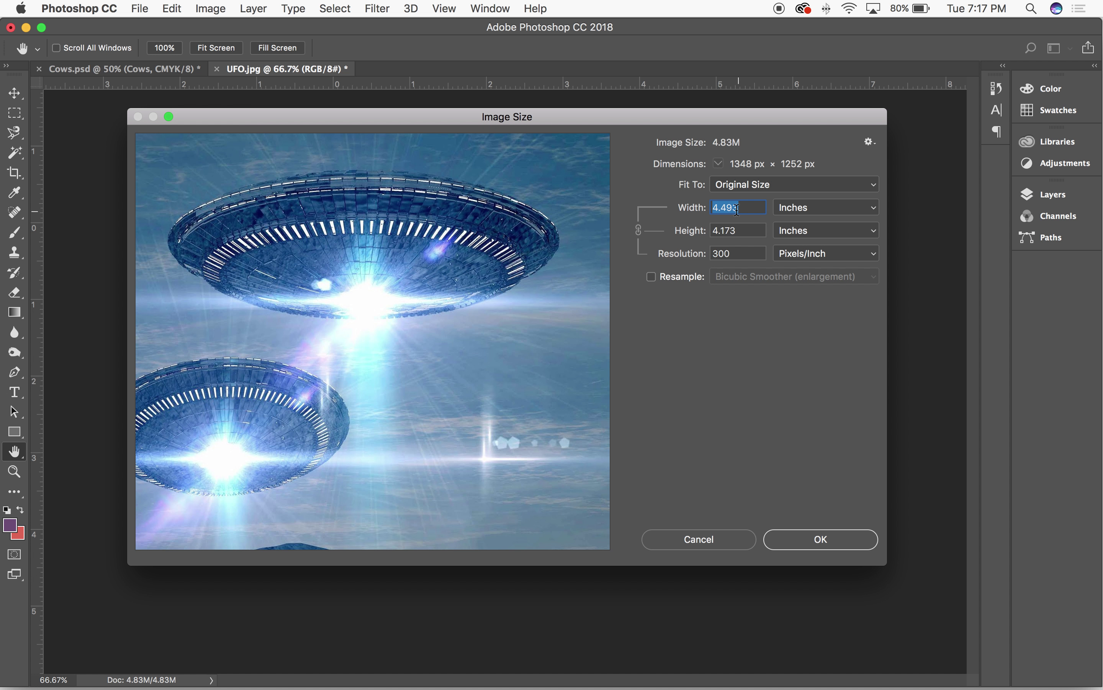
left_click(811, 545)
key("c")
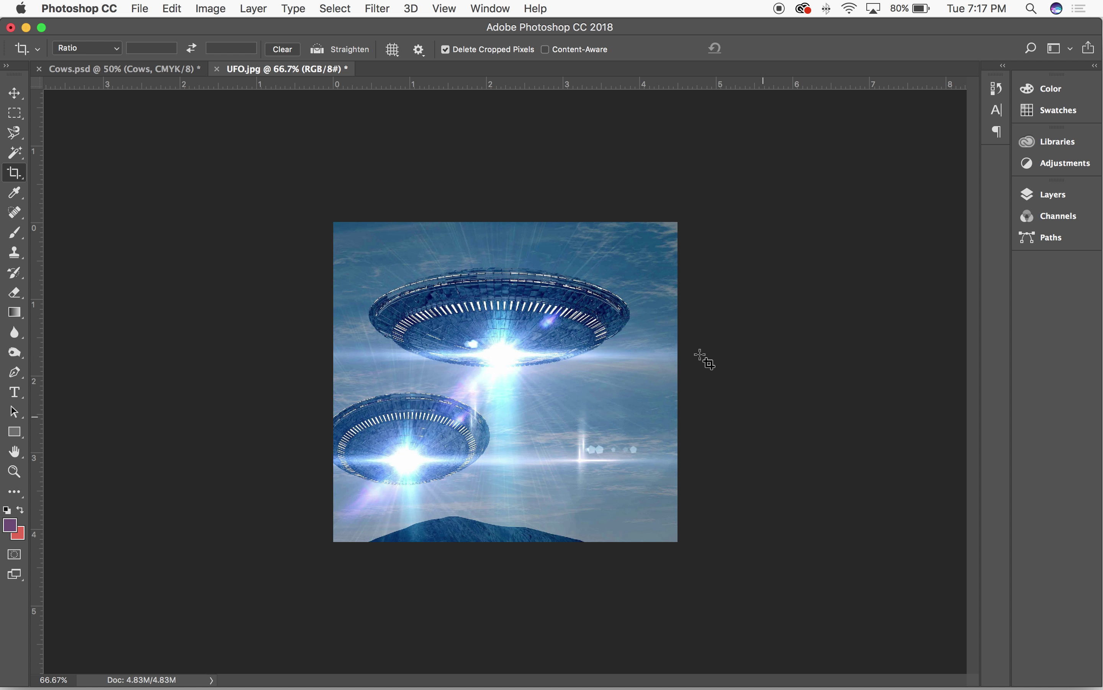
Draw an elliptical marquee selection about 3.9 by 1.9 inches around the upper saucer
left_click_drag(15, 113, 37, 111)
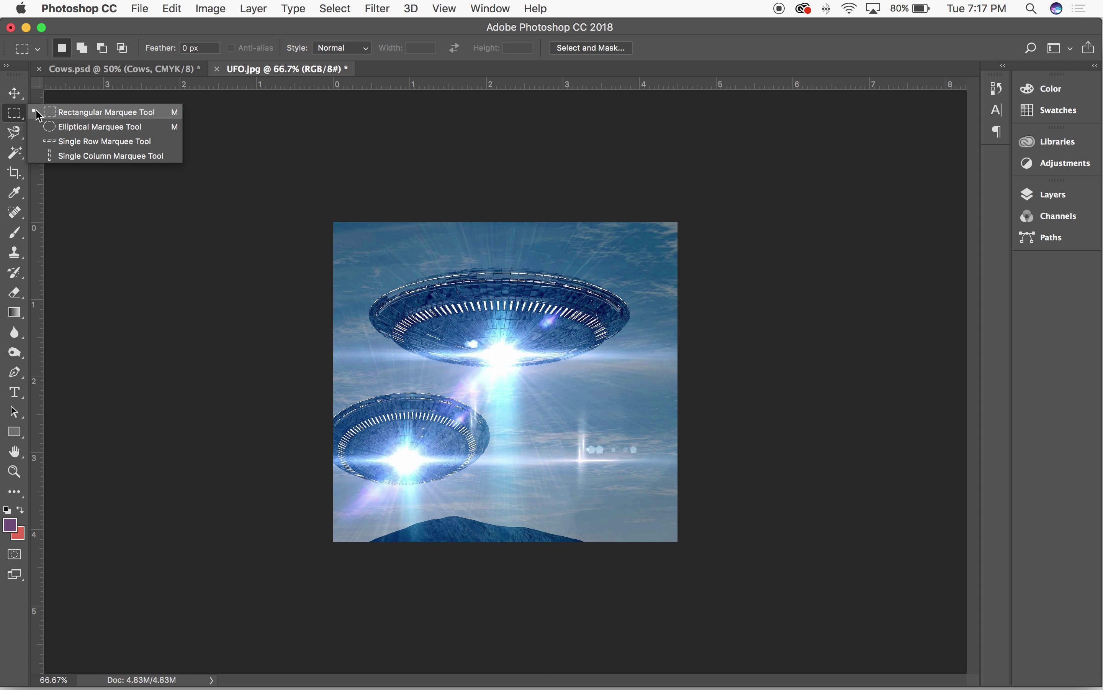
left_click(60, 130)
left_click_drag(351, 239, 652, 381)
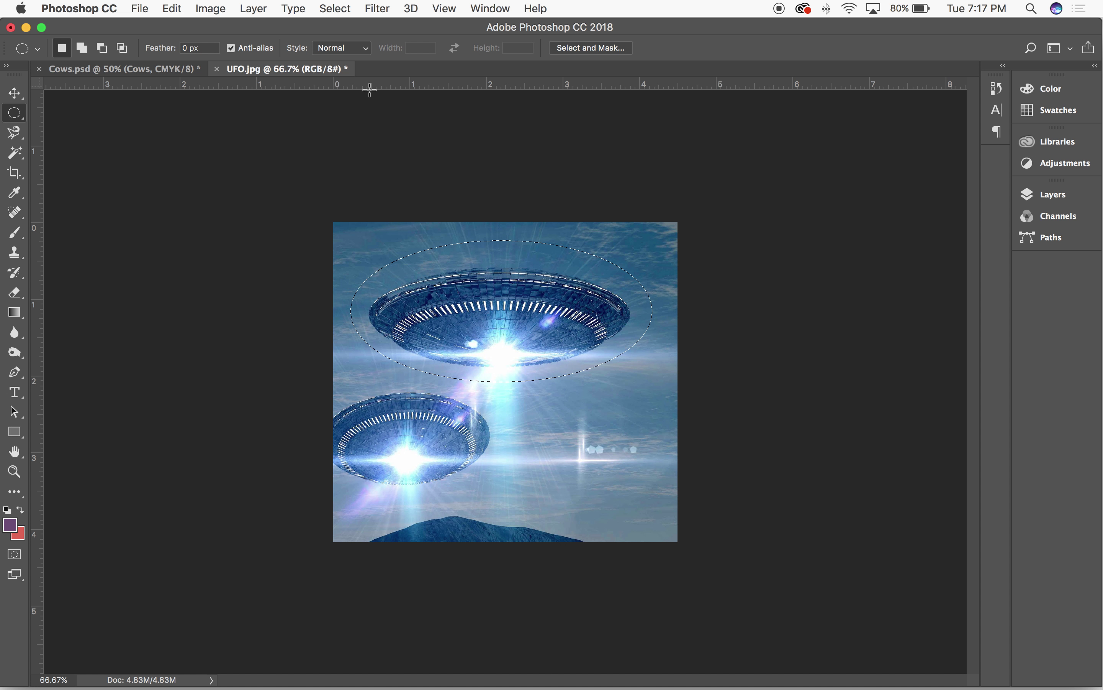
Convert the locked Background of UFO.jpg into a regular layer named Layer 0
left_click(15, 94)
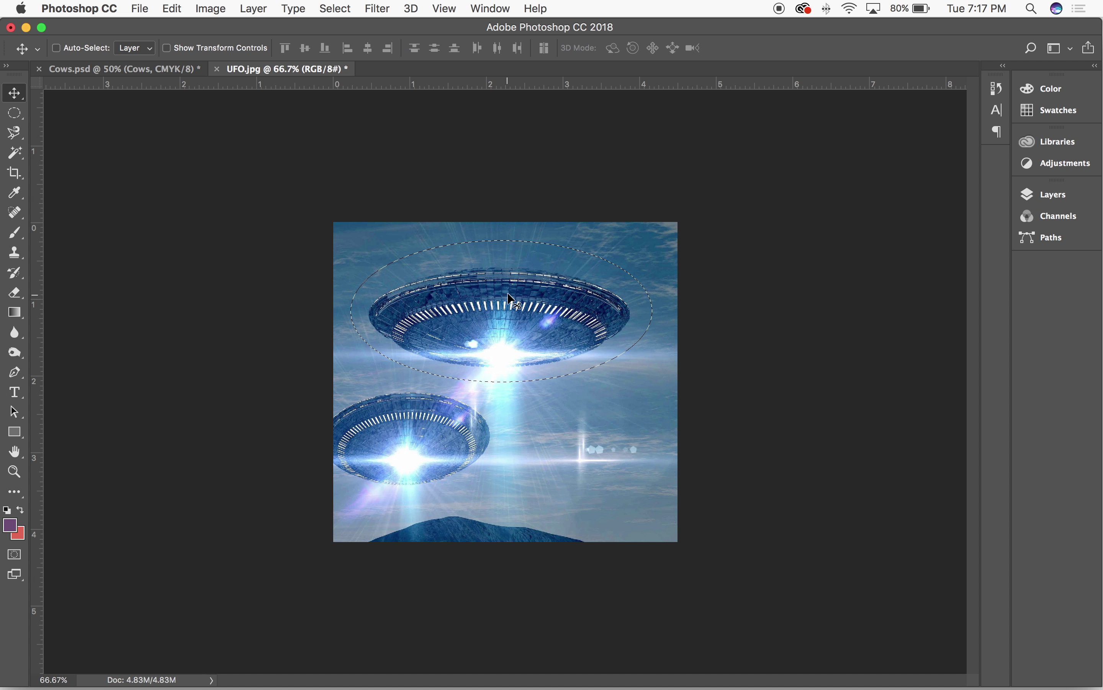
left_click(1084, 201)
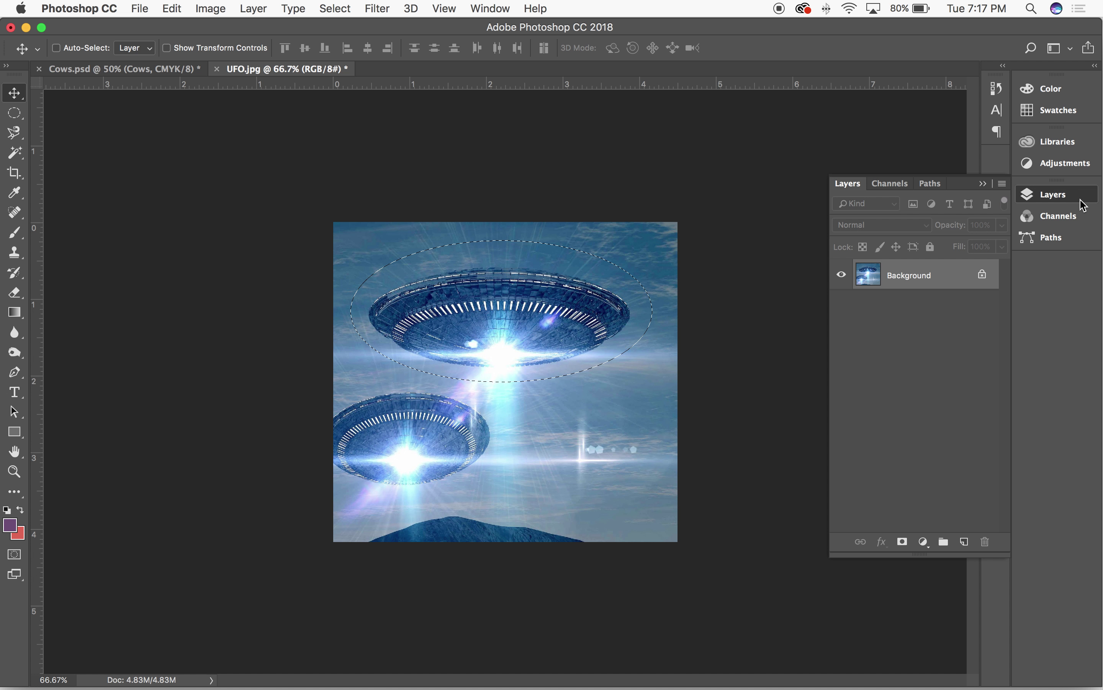
double_click(964, 280)
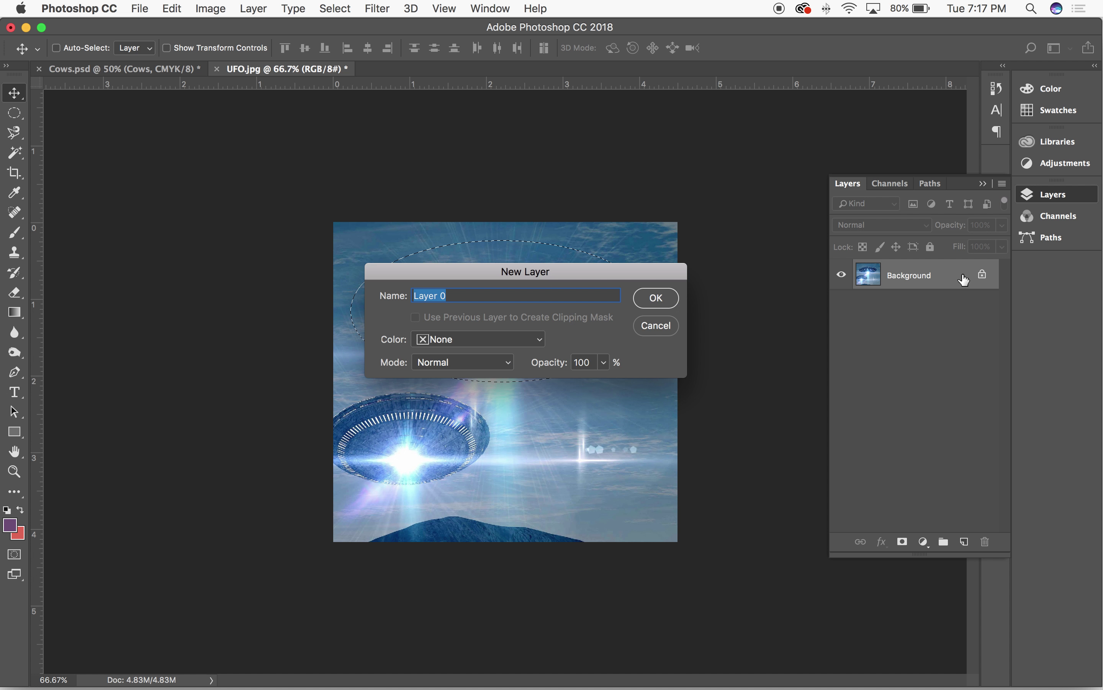
key("Return")
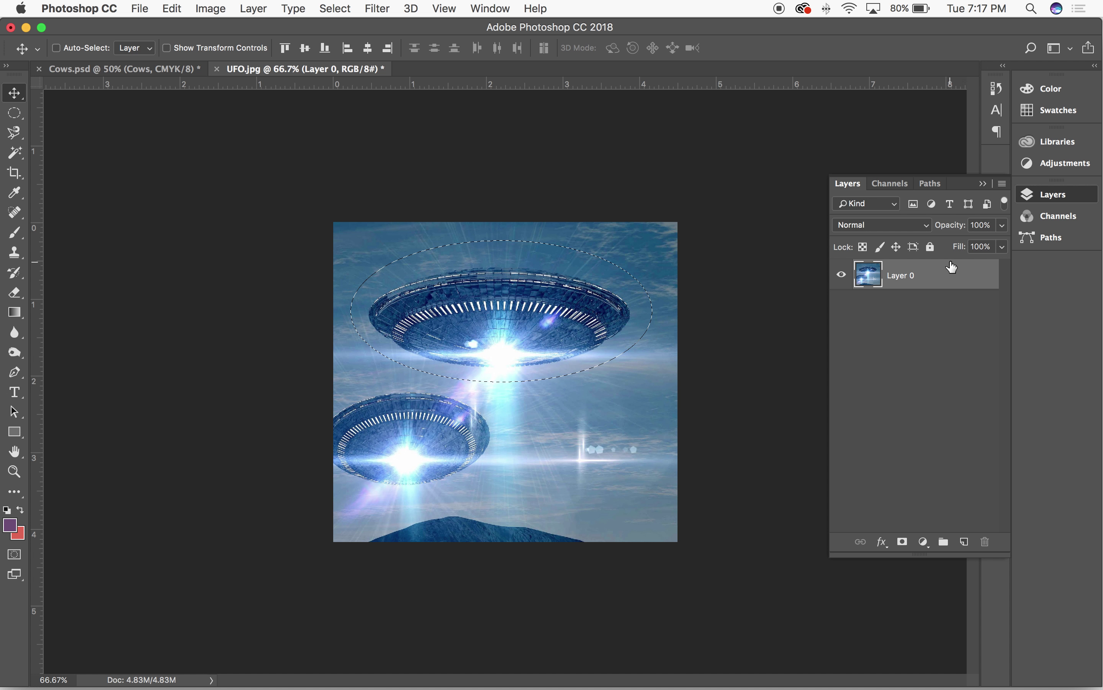
left_click(989, 188)
Try to cut the elliptical saucer area out of UFO.jpg and paste it into Cows.psd
key("Delete")
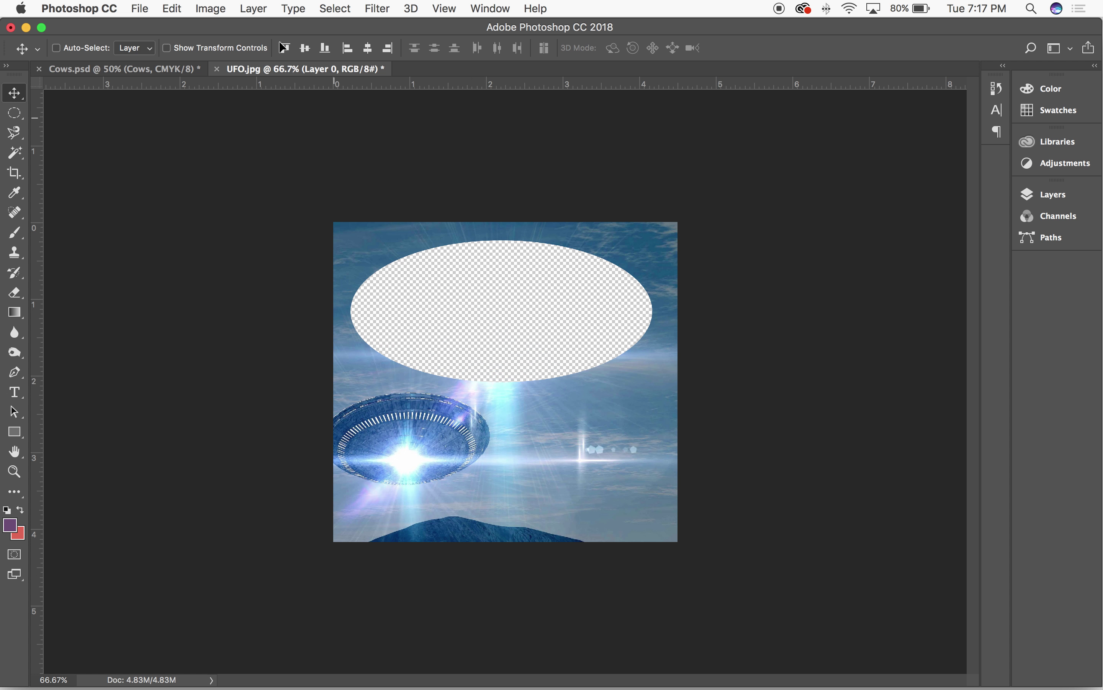
left_click(148, 70)
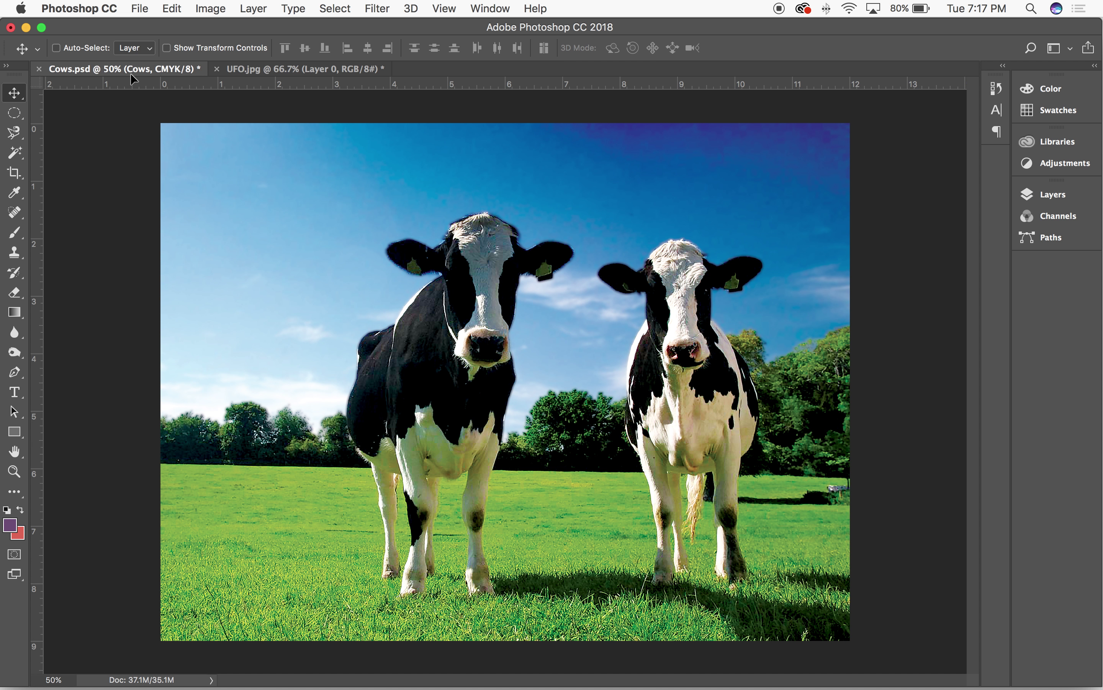
key("super+v")
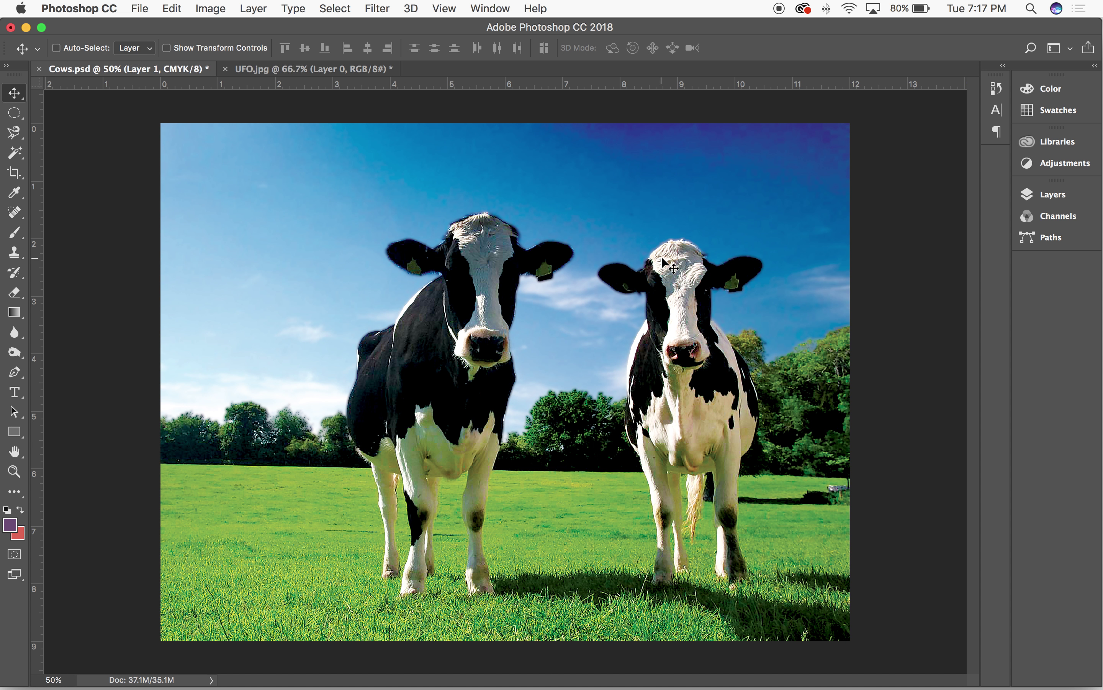
left_click_drag(662, 258, 725, 183)
key("BackSpace")
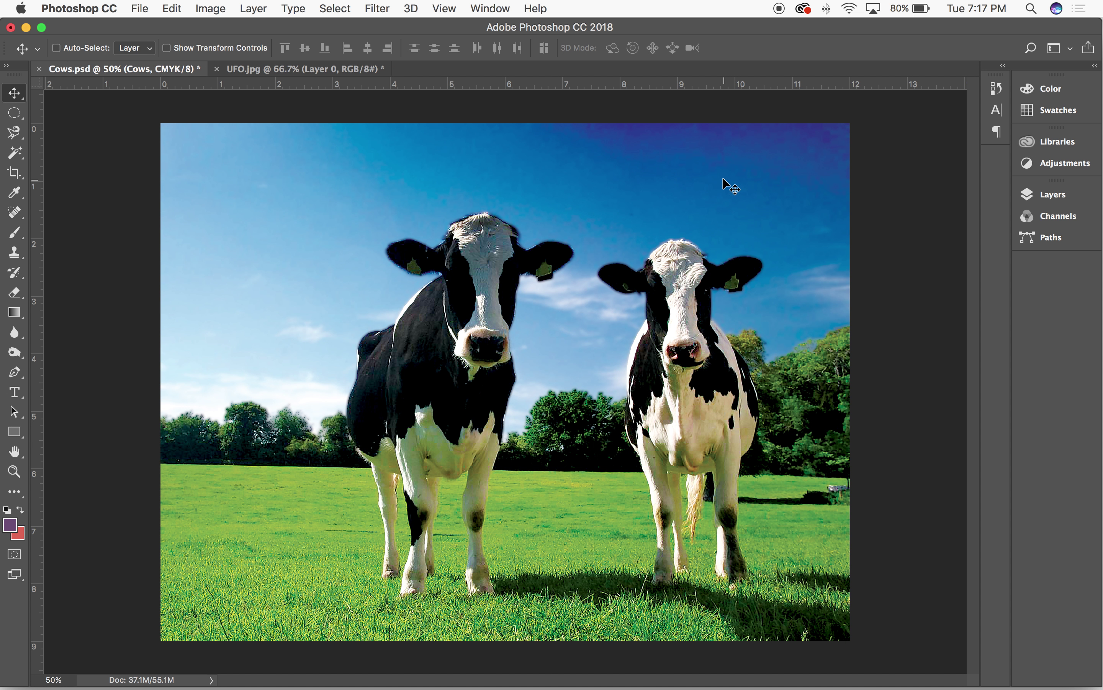
left_click(326, 69)
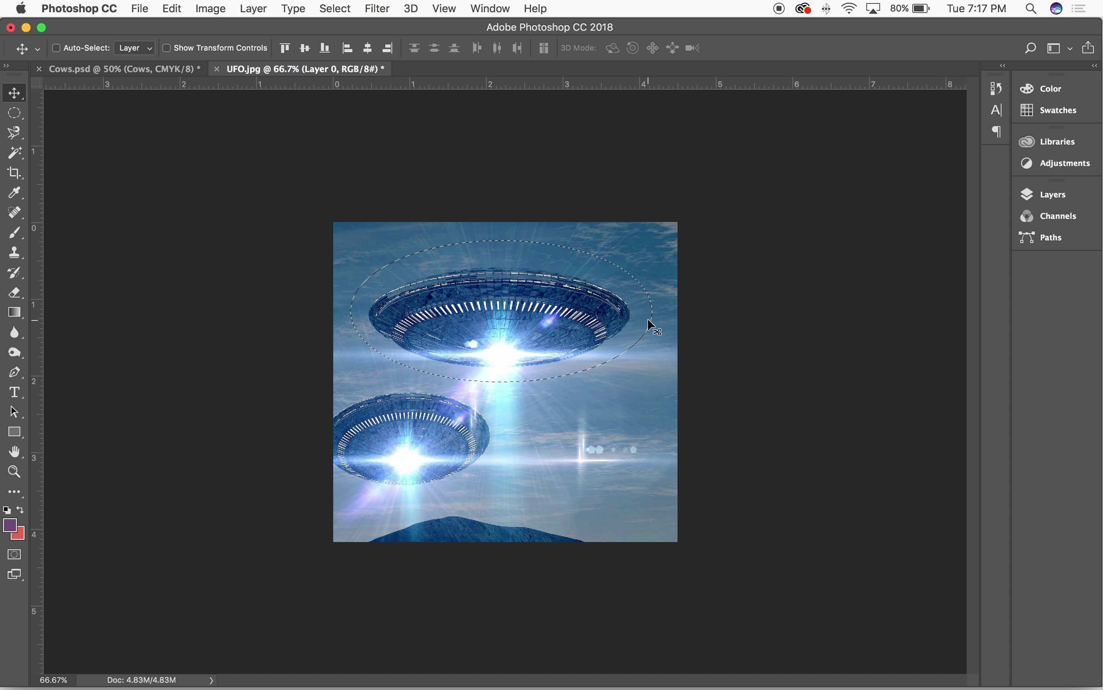
Clear the elliptical selection and set the UFO image's width to 7 inches with resampling off
key("super+d")
left_click(335, 8)
mouse_move(211, 8)
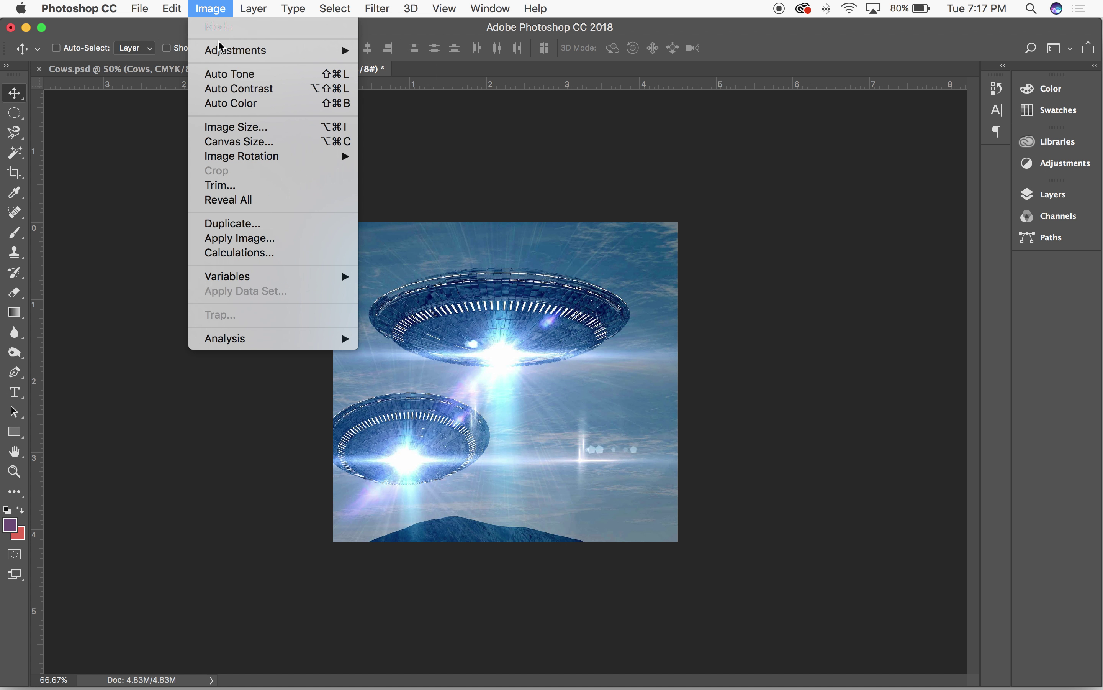
left_click(249, 127)
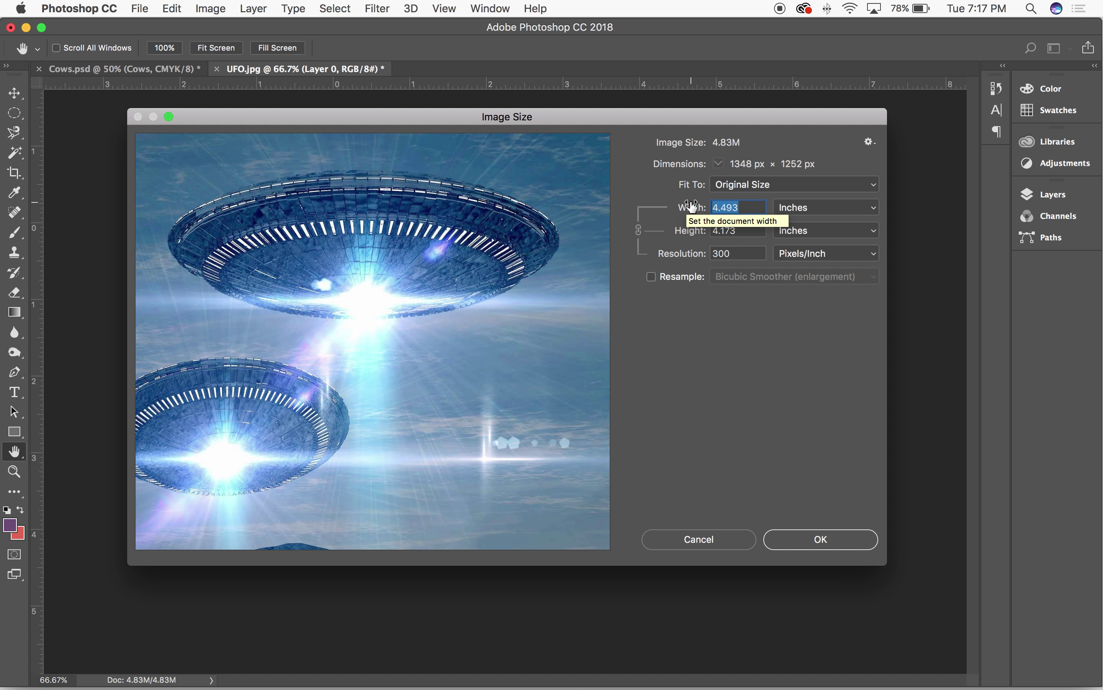
type("7")
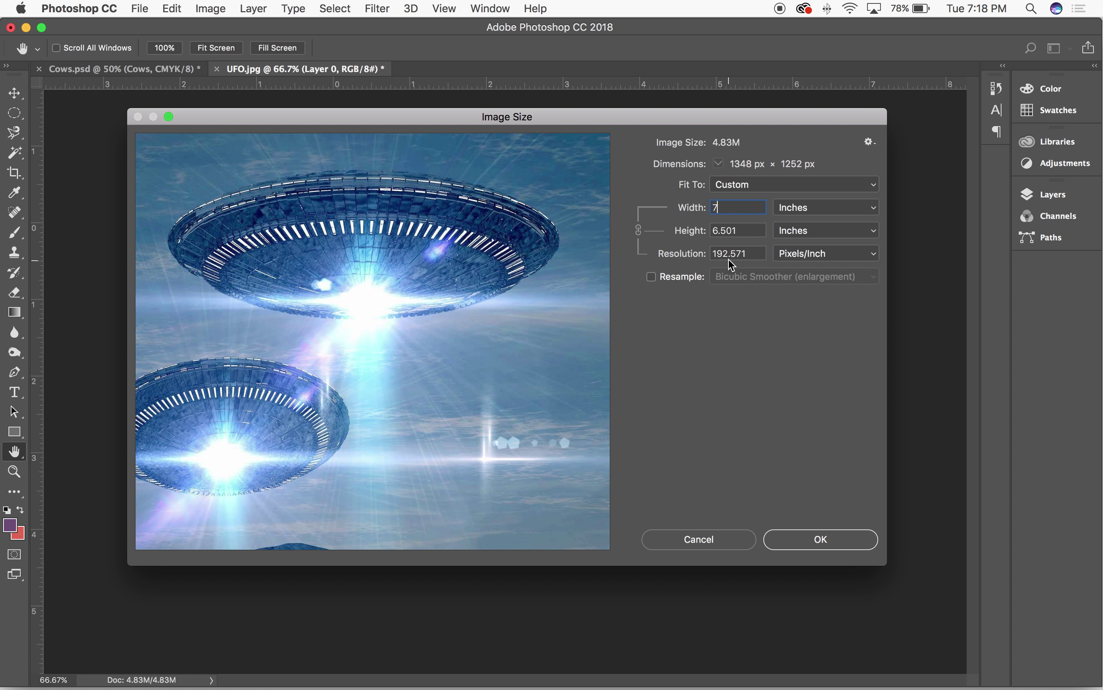
left_click(813, 538)
key("v")
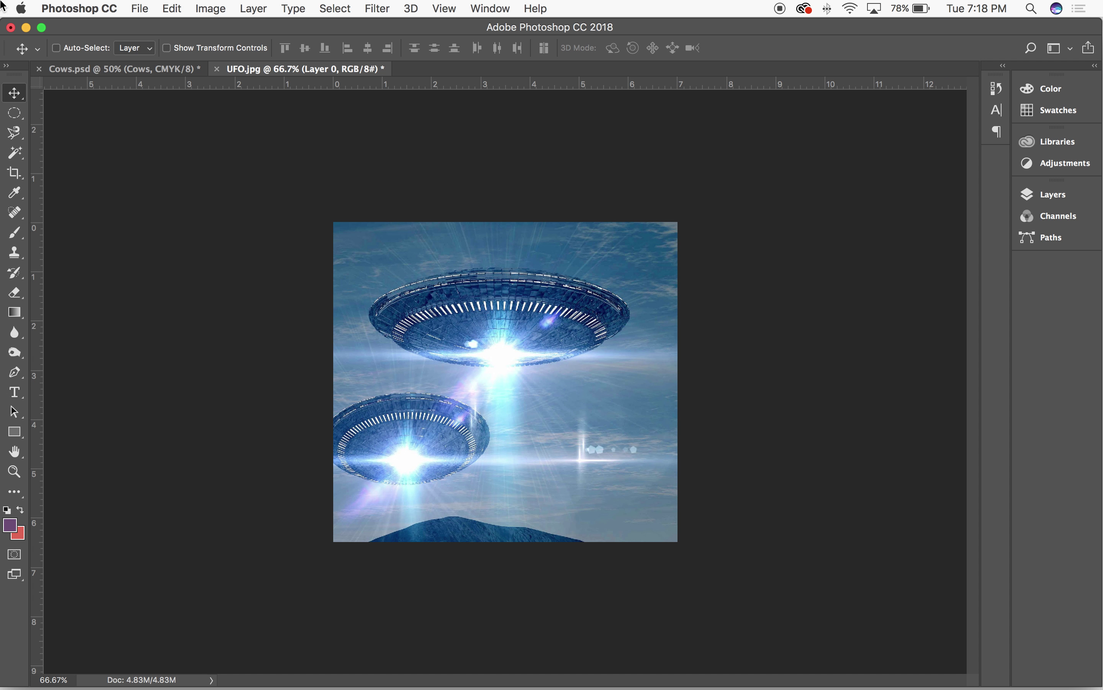
Turn on resampling for the UFO image and set its resolution to 300 pixels/inch
left_click(142, 6)
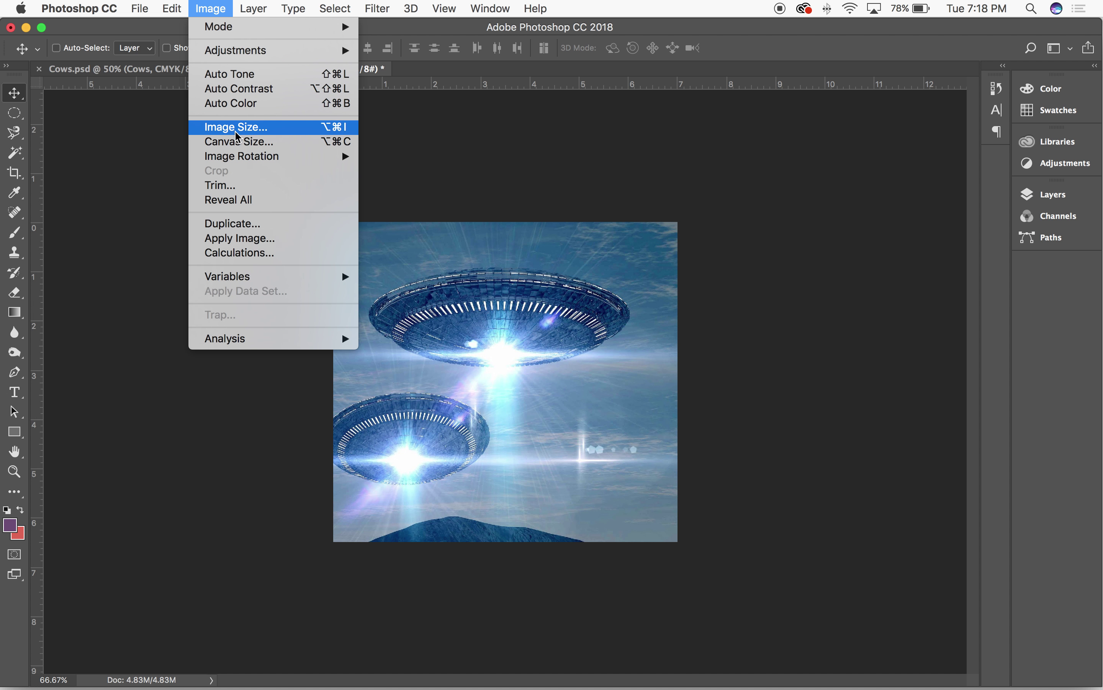
left_click(319, 127)
left_click(651, 277)
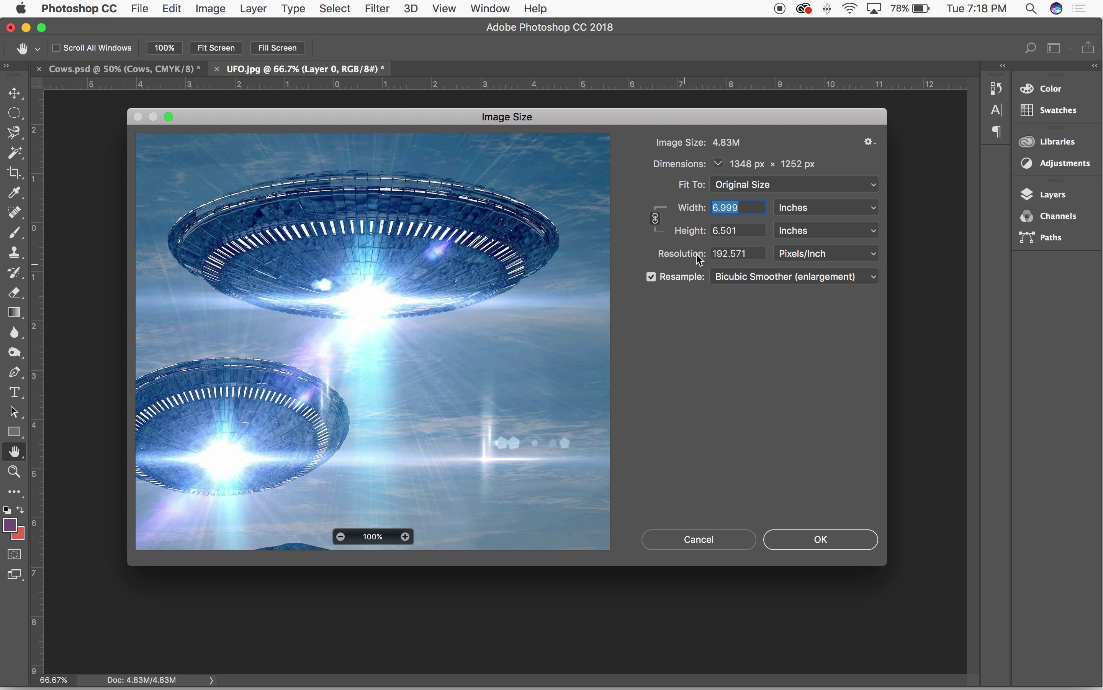
left_click(701, 254)
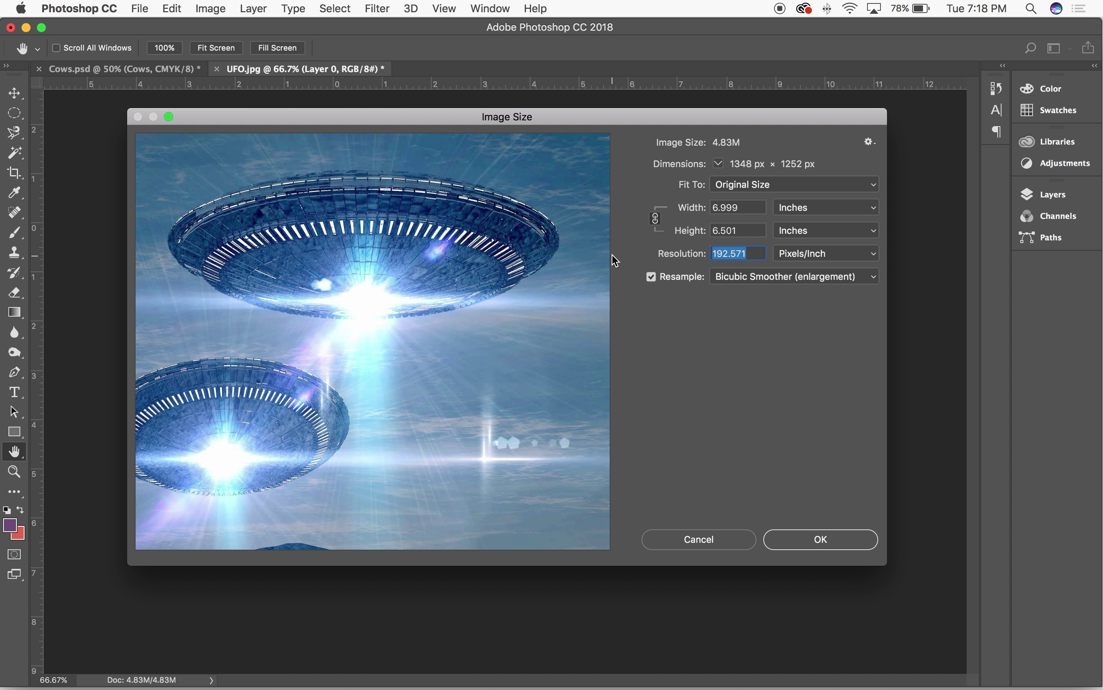
type("300")
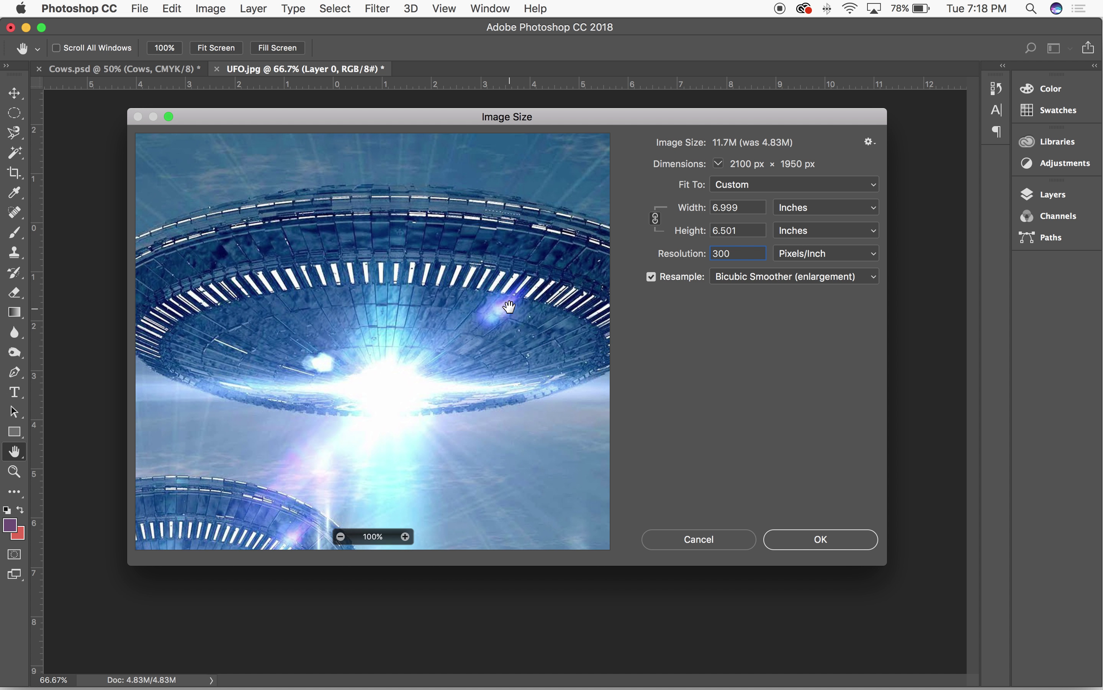
Examine the upper saucer's rim and lights at 200% in the resize preview with Bicubic Smoother (enlargement)
left_click(405, 537)
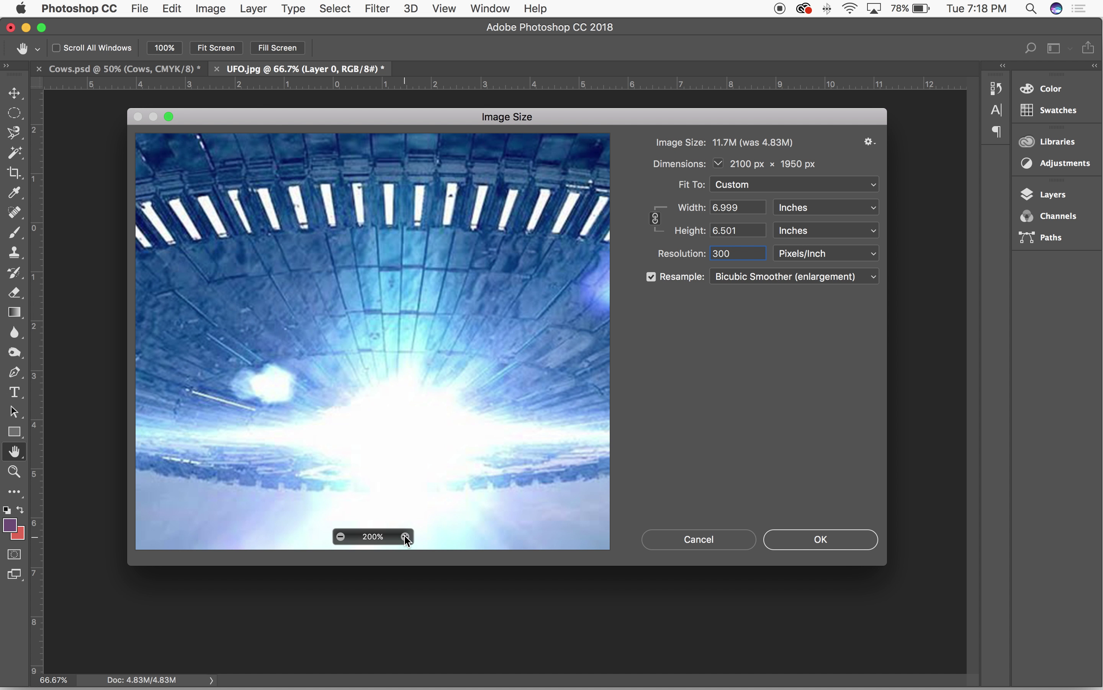
left_click_drag(461, 308, 458, 351)
left_click_drag(439, 254, 422, 309)
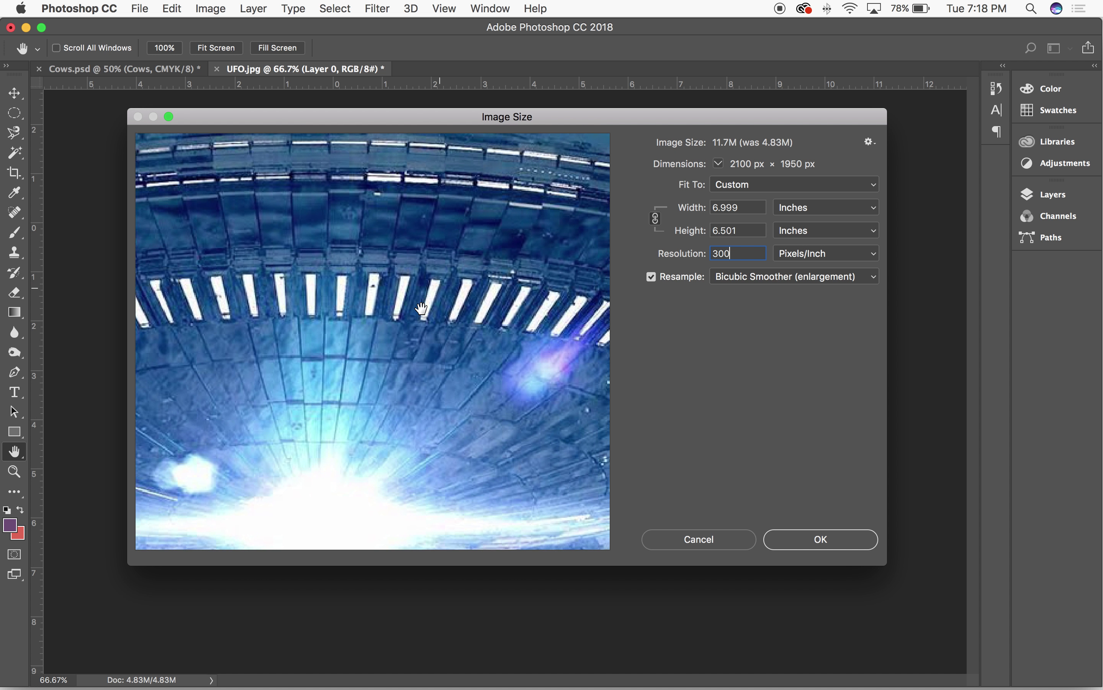
left_click_drag(451, 256, 555, 160)
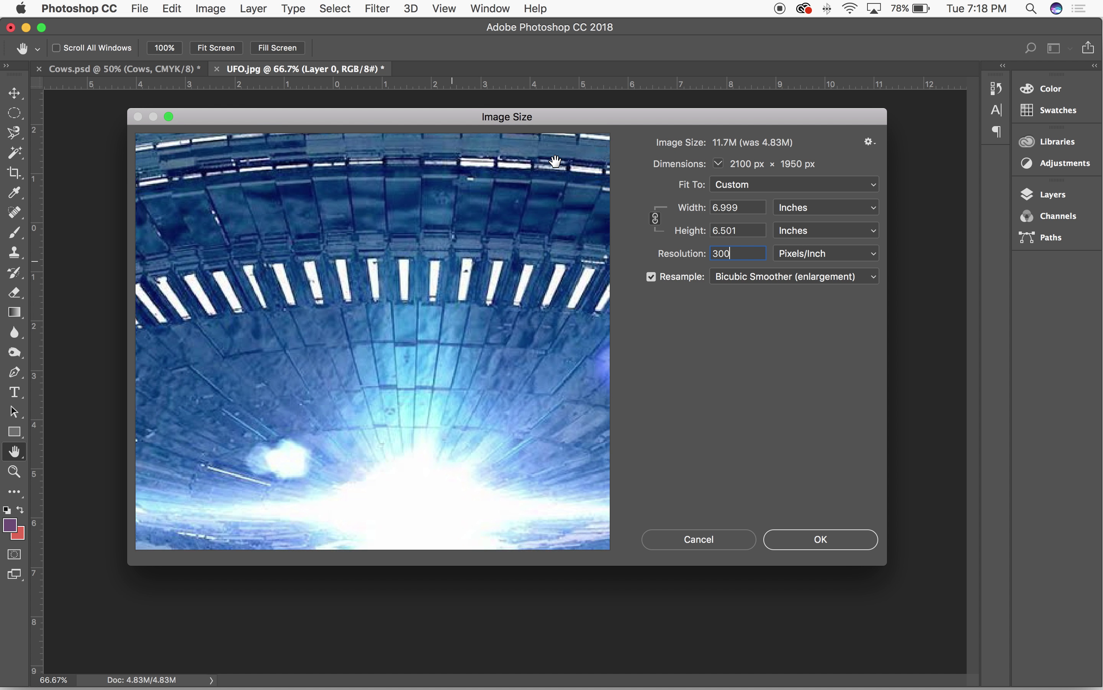
left_click_drag(510, 212, 520, 294)
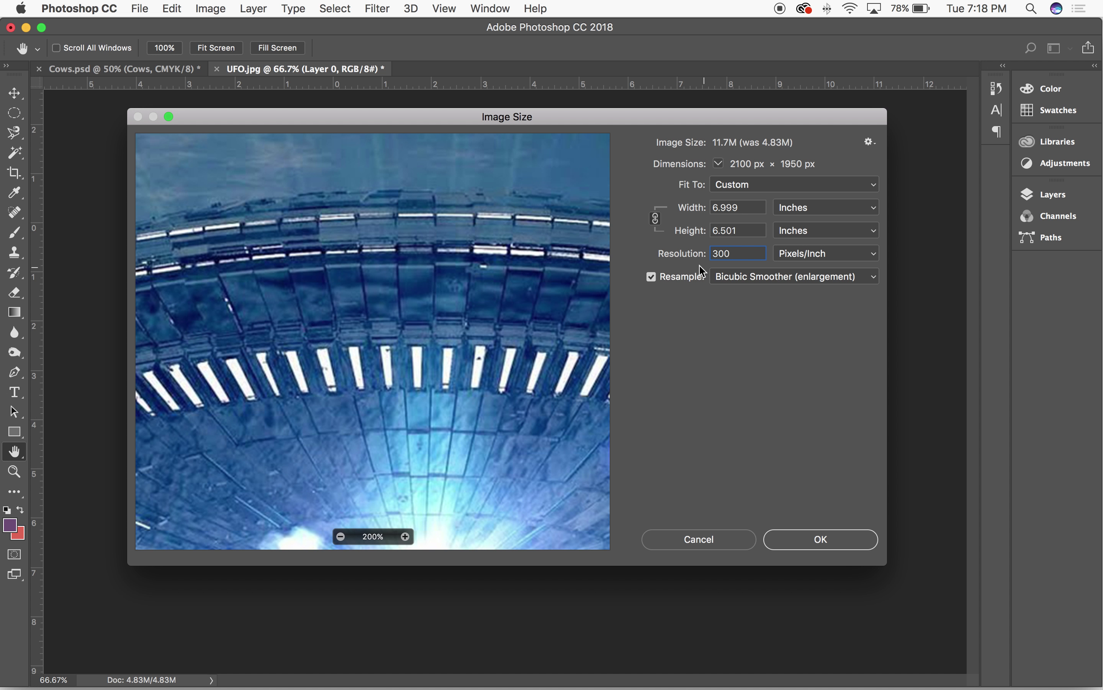
left_click_drag(404, 290, 399, 247)
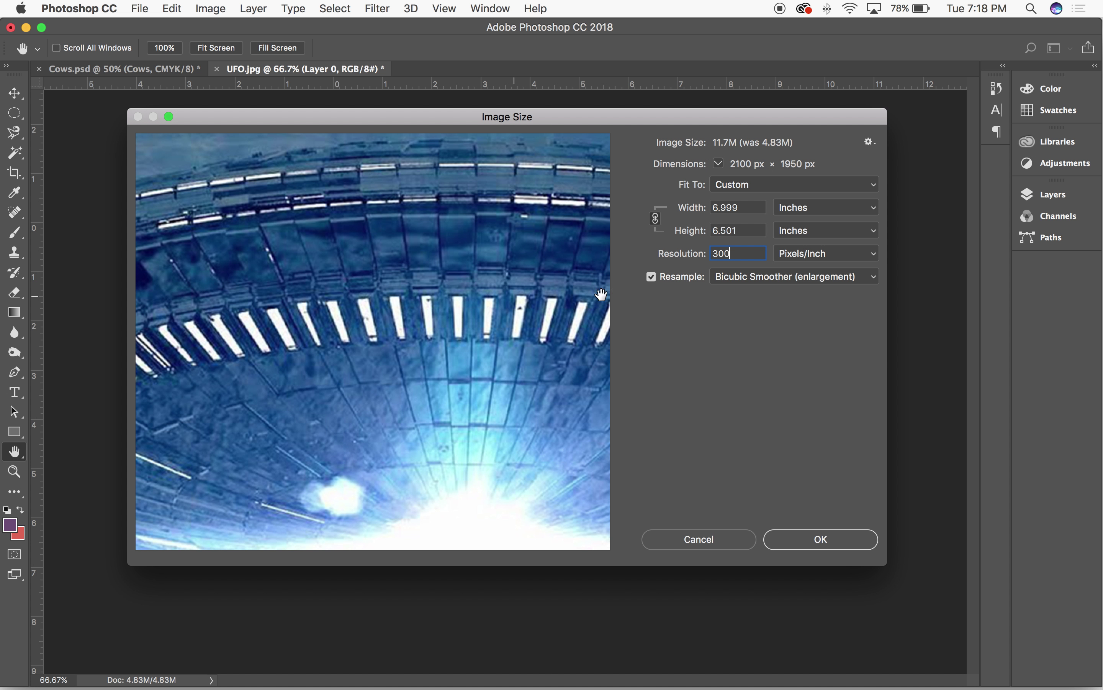
Compare the resize preview with Preserve Details 2.0, Bicubic Smoother (enlargement) and Preserve Details (enlargement) as the resampling method
left_click(849, 276)
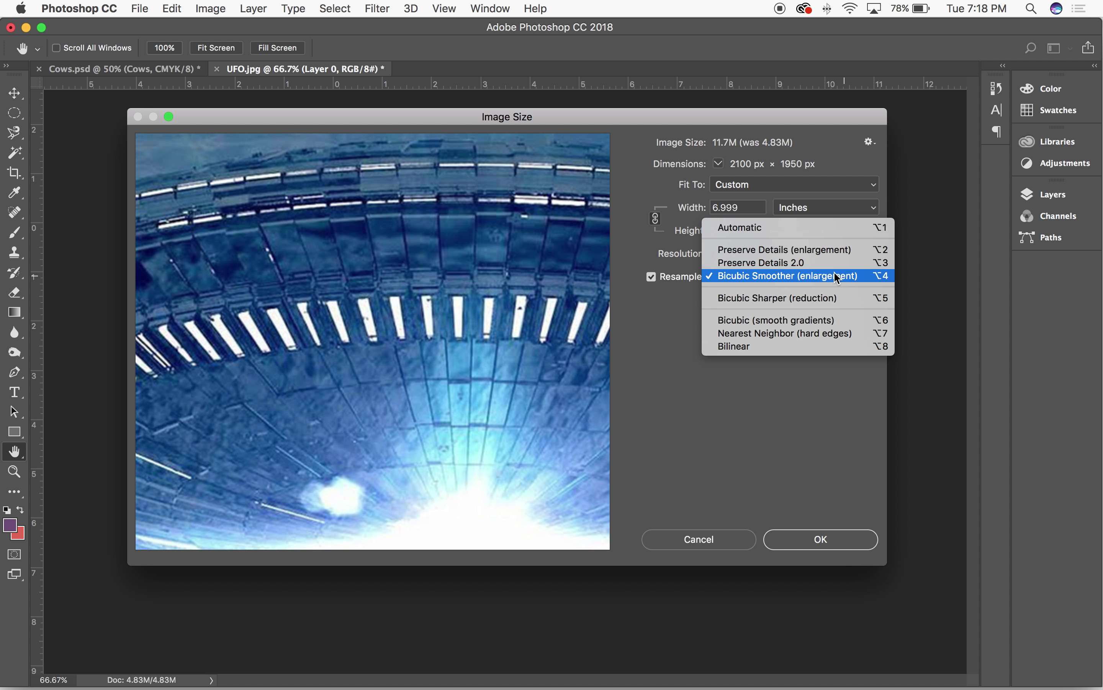
left_click(801, 263)
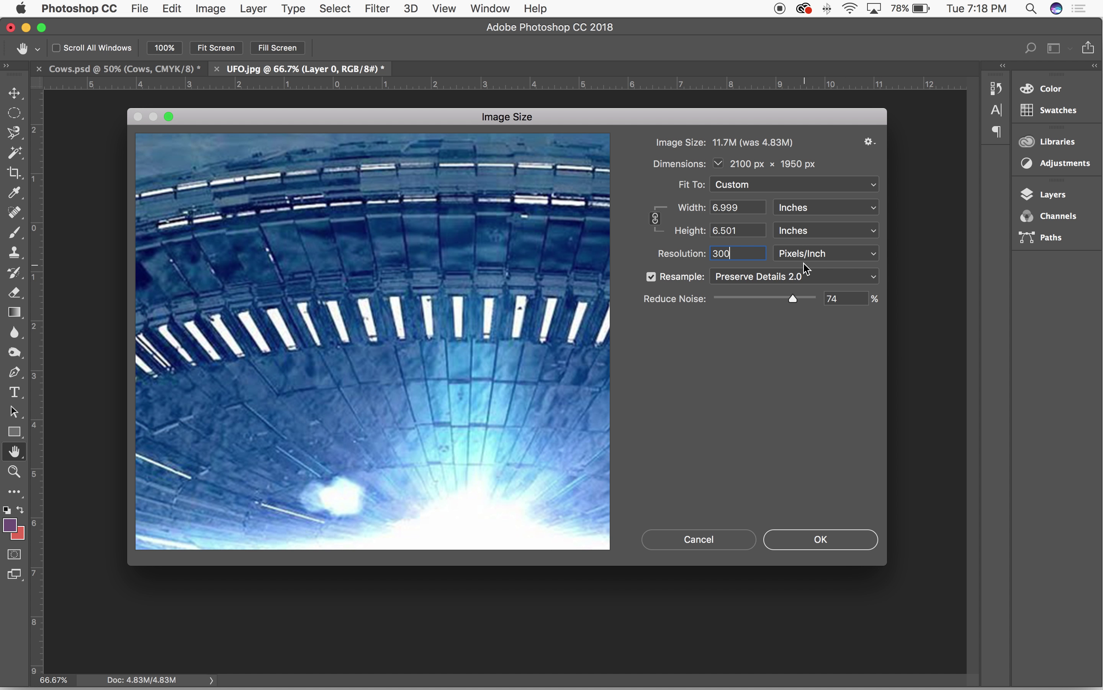
left_click(823, 276)
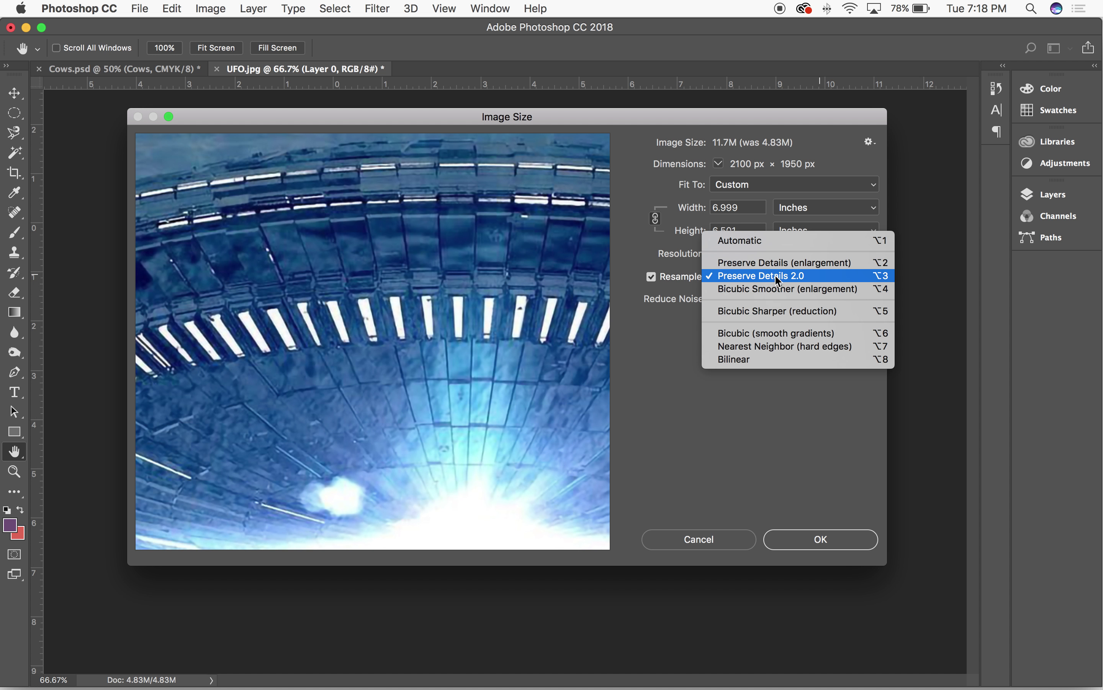
left_click(775, 288)
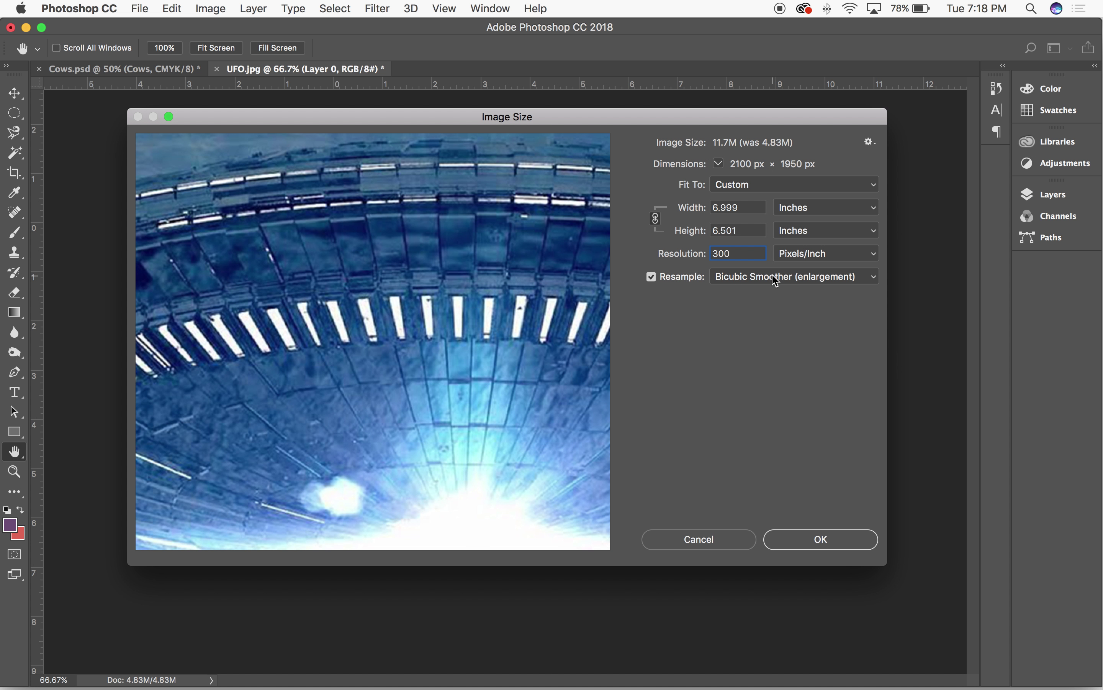
left_click(771, 277)
left_click(775, 264)
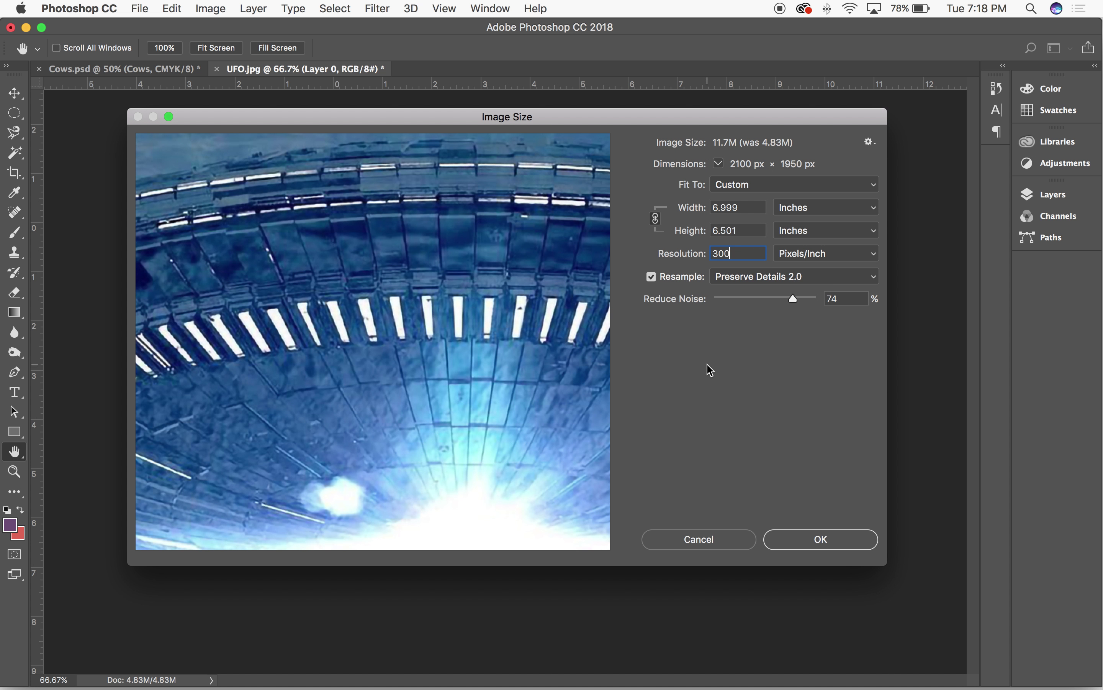
left_click(805, 281)
left_click(771, 263)
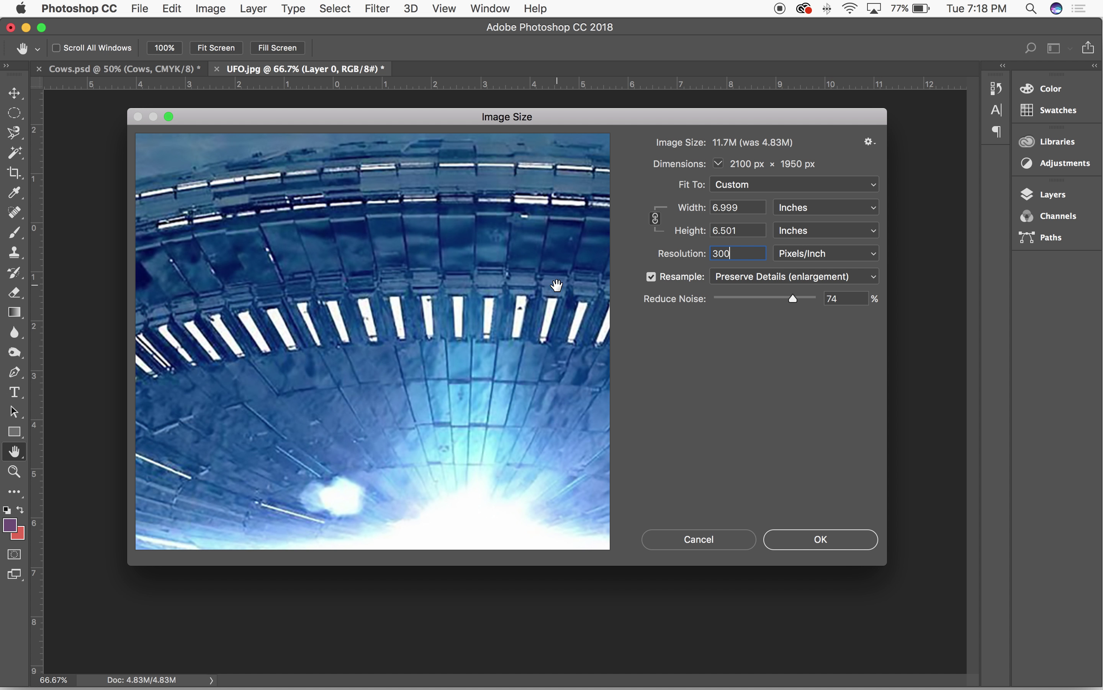
mouse_move(447, 300)
Set the resampling method to Preserve Details 2.0 and apply the image resize
left_click(819, 277)
left_click(802, 288)
left_click_drag(475, 429, 479, 411)
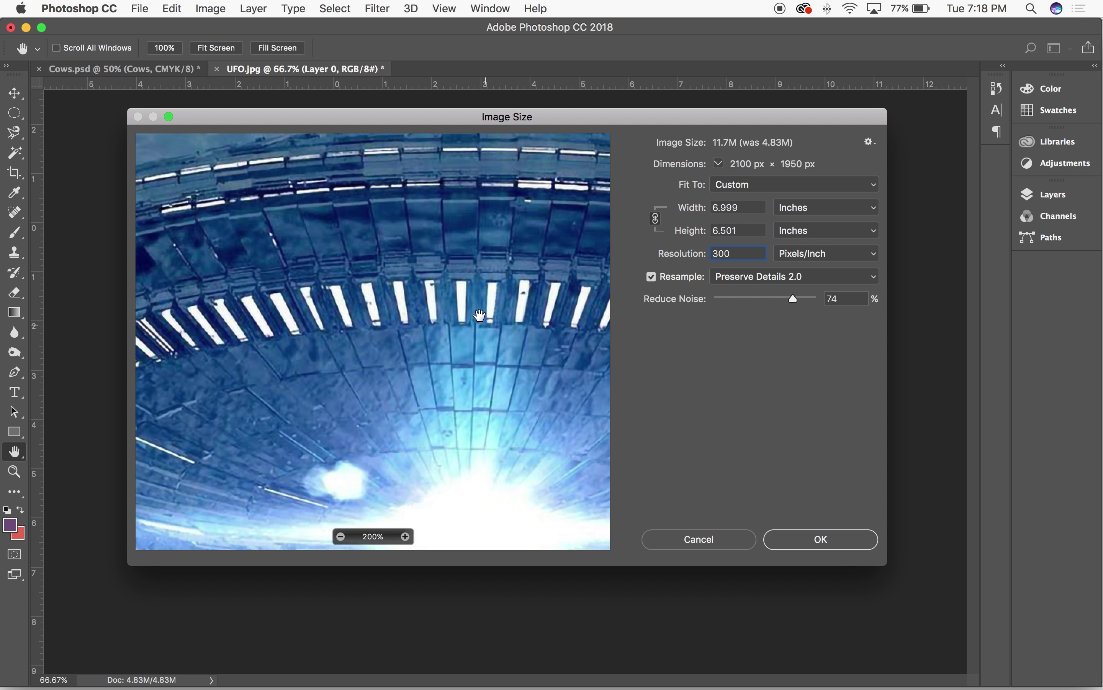
left_click(791, 543)
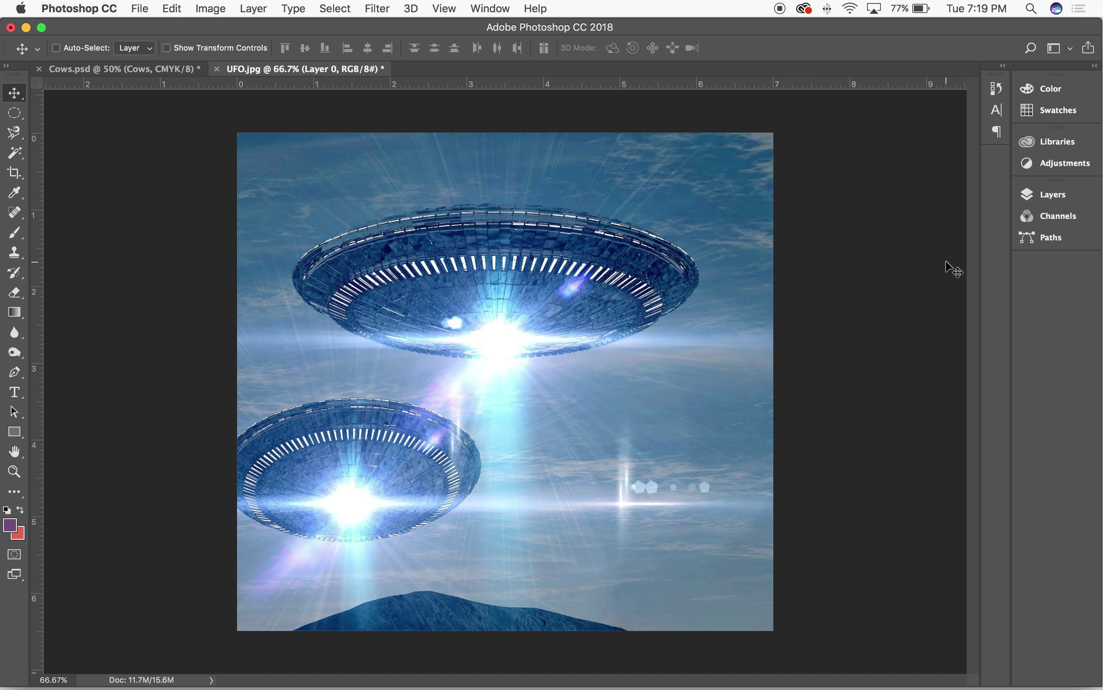
Show the layers of UFO.jpg, choose the Pen tool and examine the upper saucer's rim at 200% magnification
left_click(1058, 200)
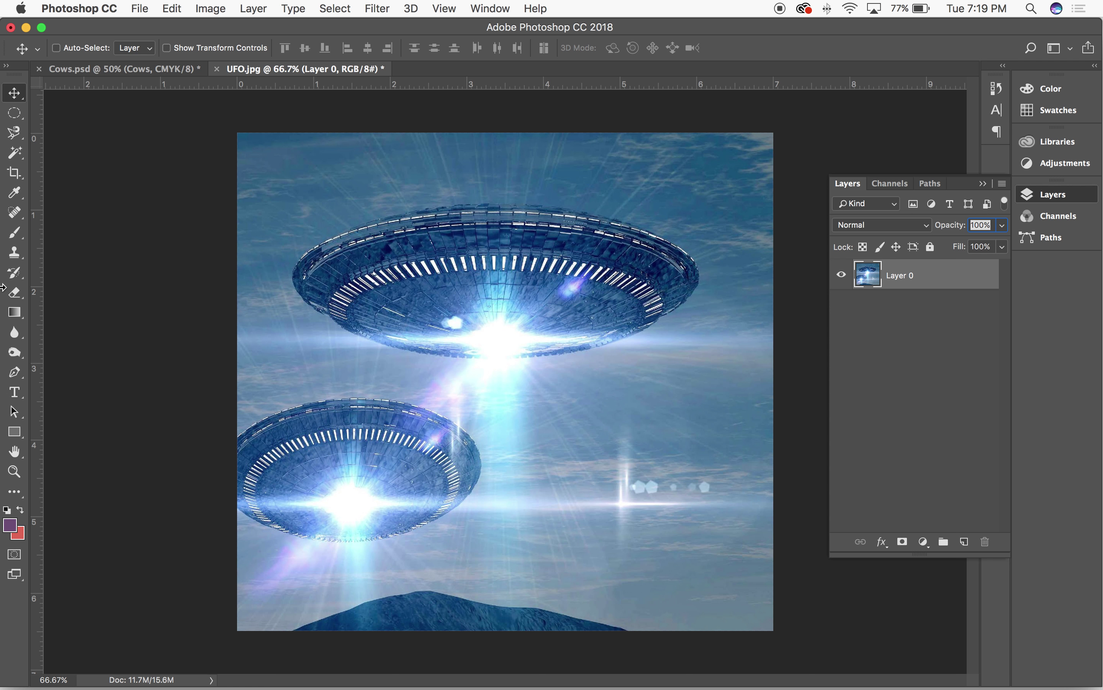
left_click(15, 375)
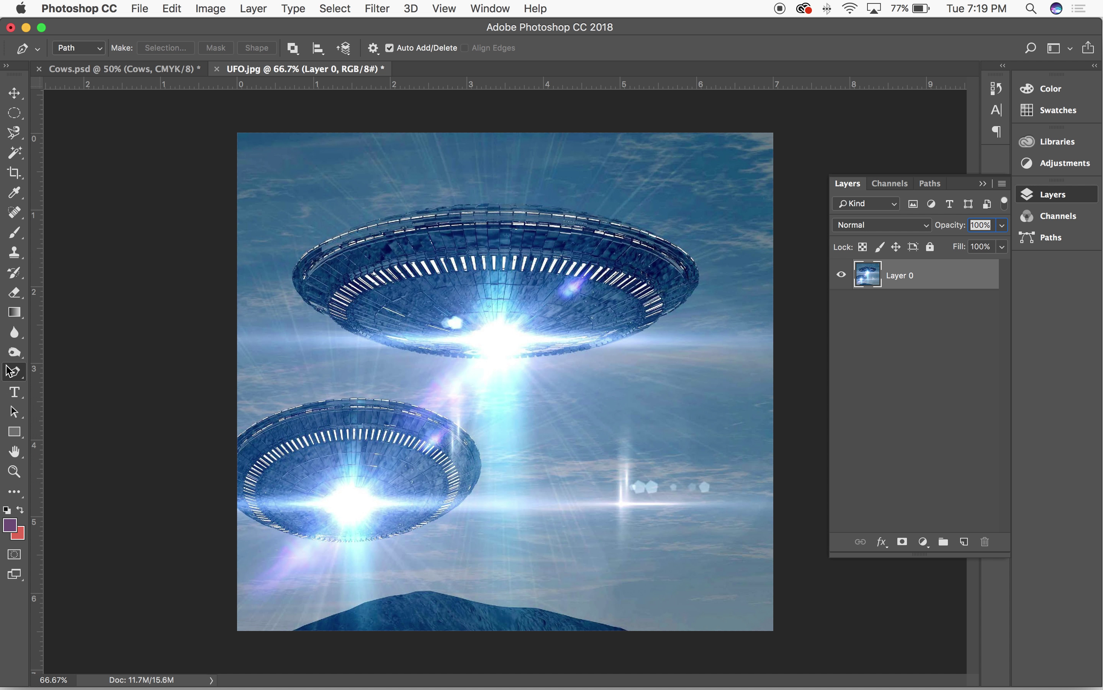
key("super+equal")
key("super+equal")
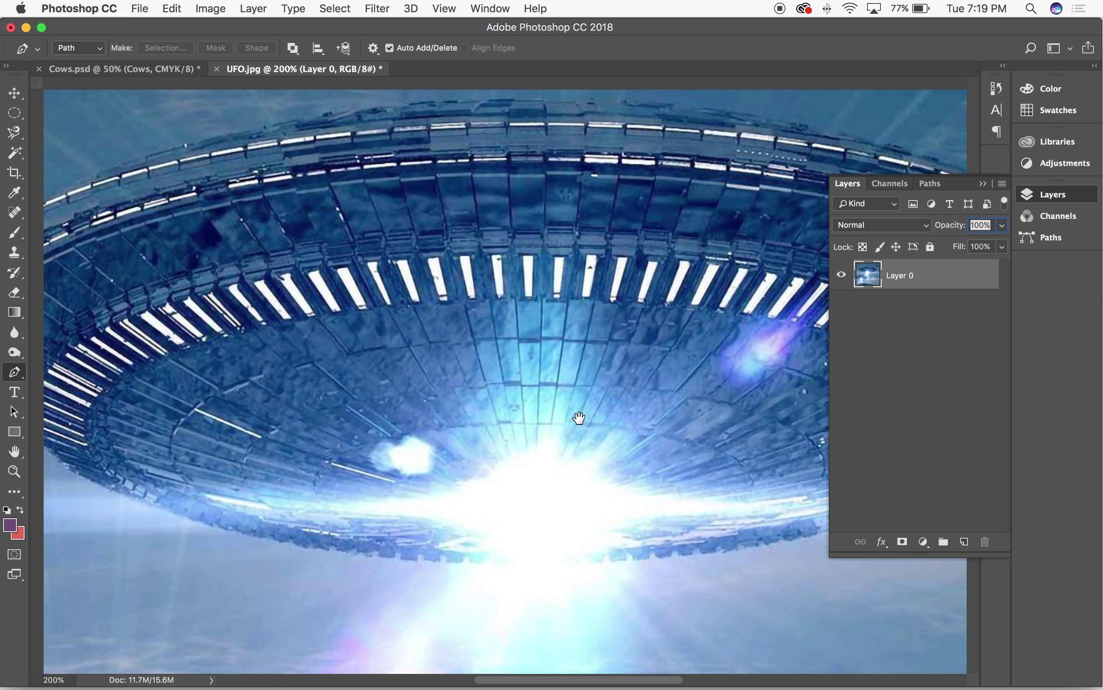
left_click_drag(579, 419, 581, 495)
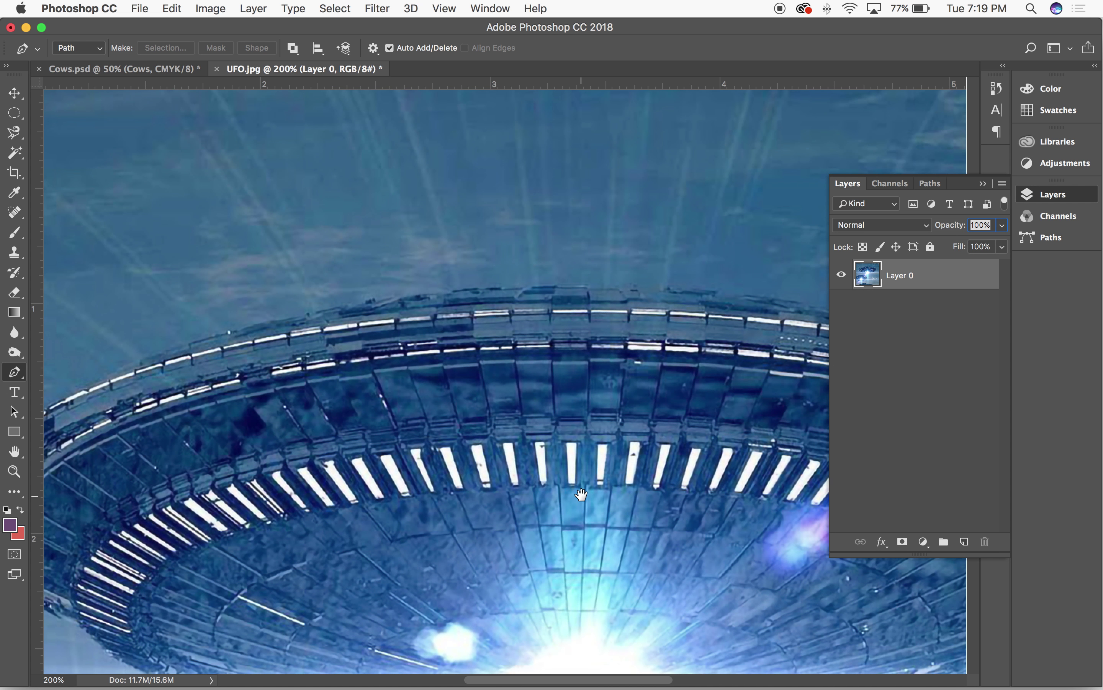
left_click_drag(557, 283, 720, 235)
scroll(720, 236, "down", 5)
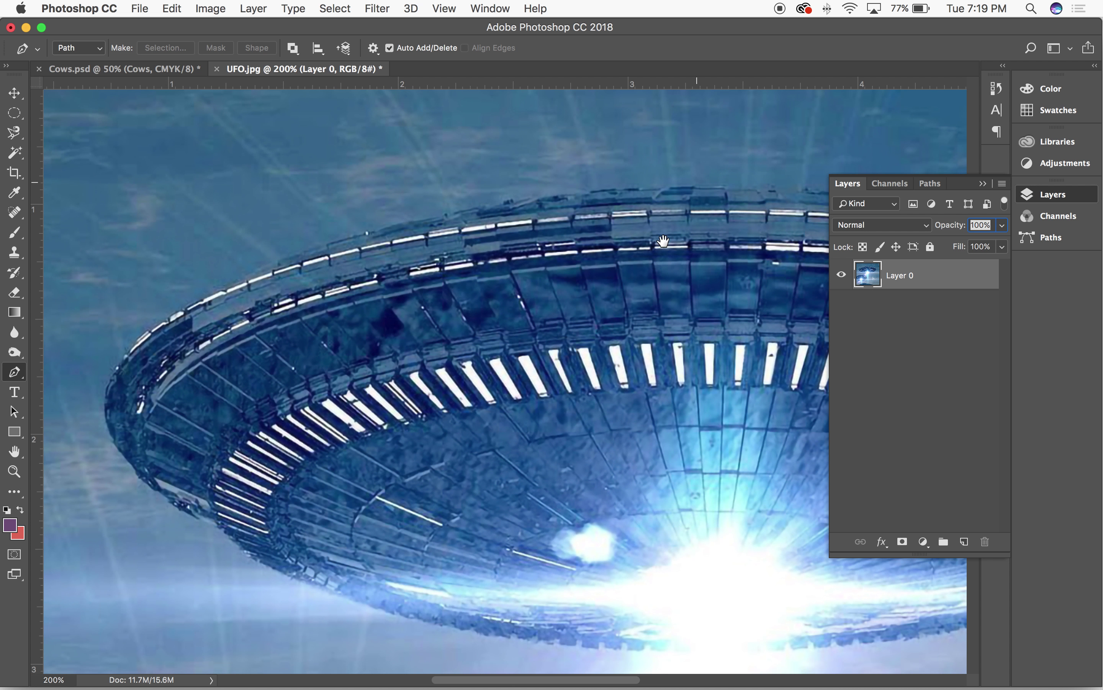
key("super+r")
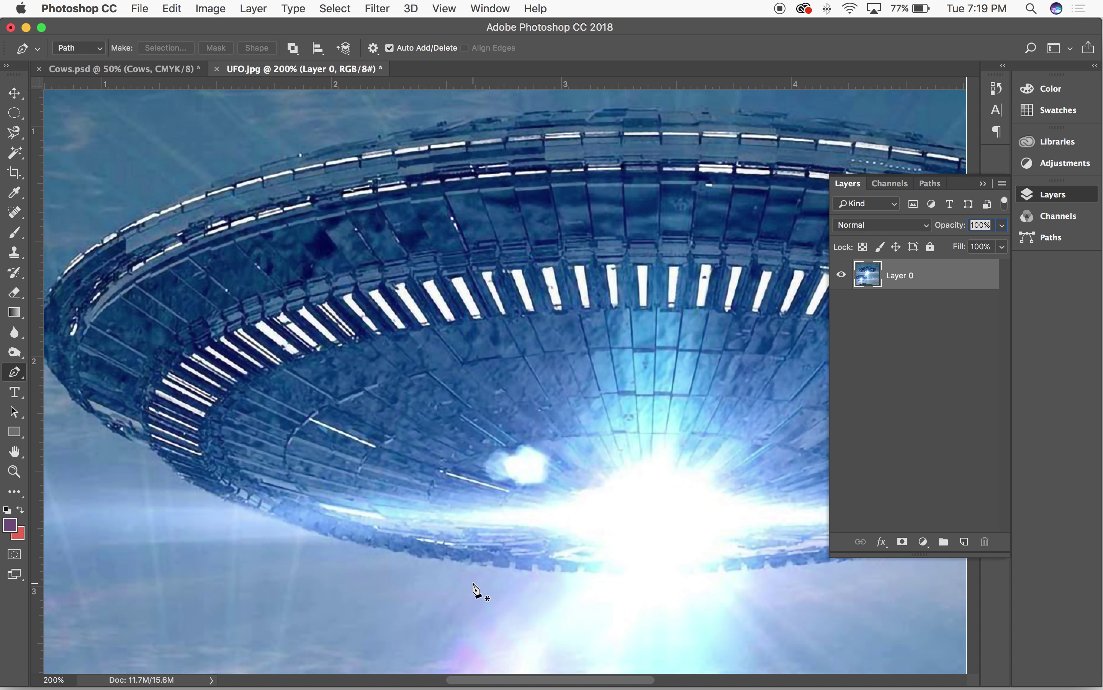
scroll(520, 527, "right", 10)
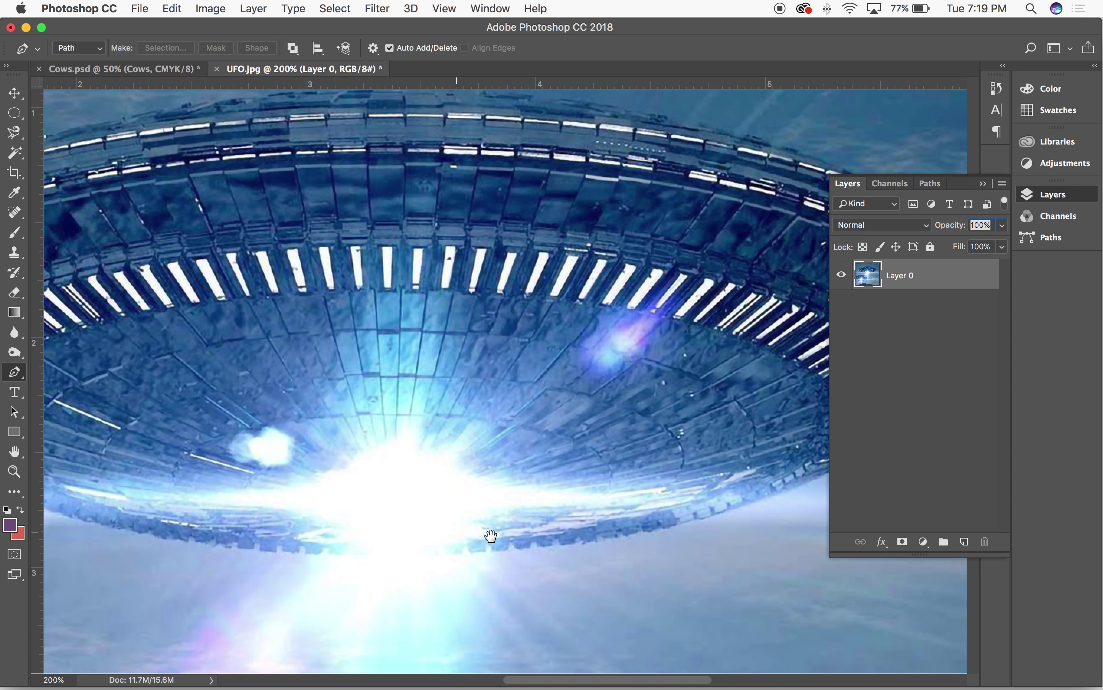
scroll(725, 461, "right", 8)
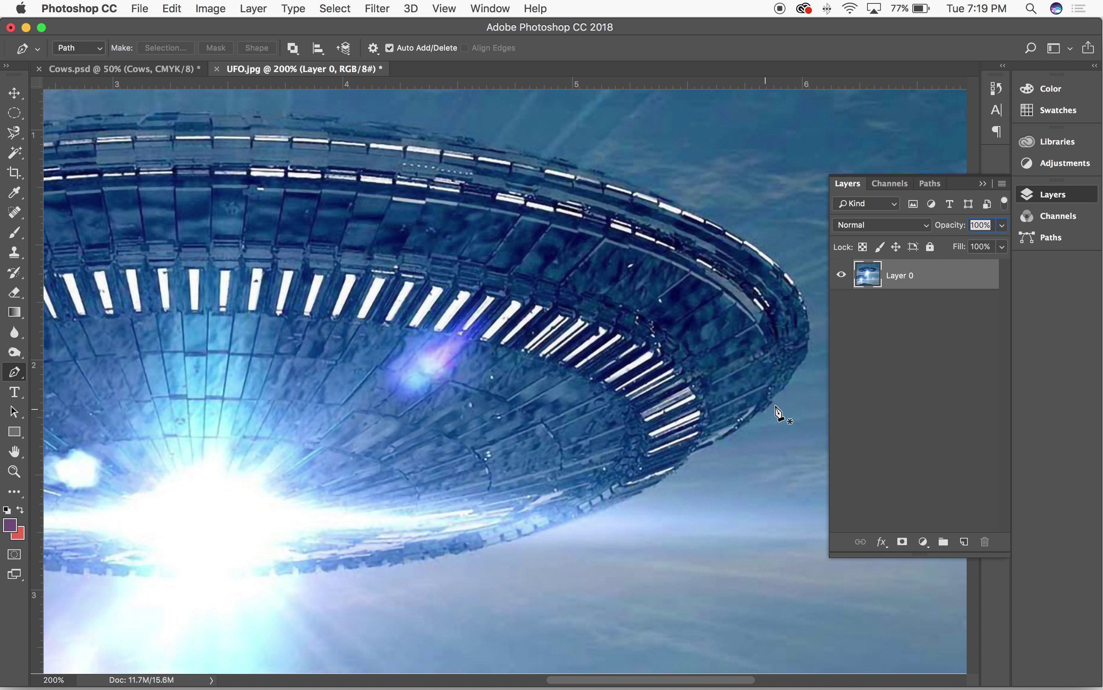
scroll(722, 250, "up", 4)
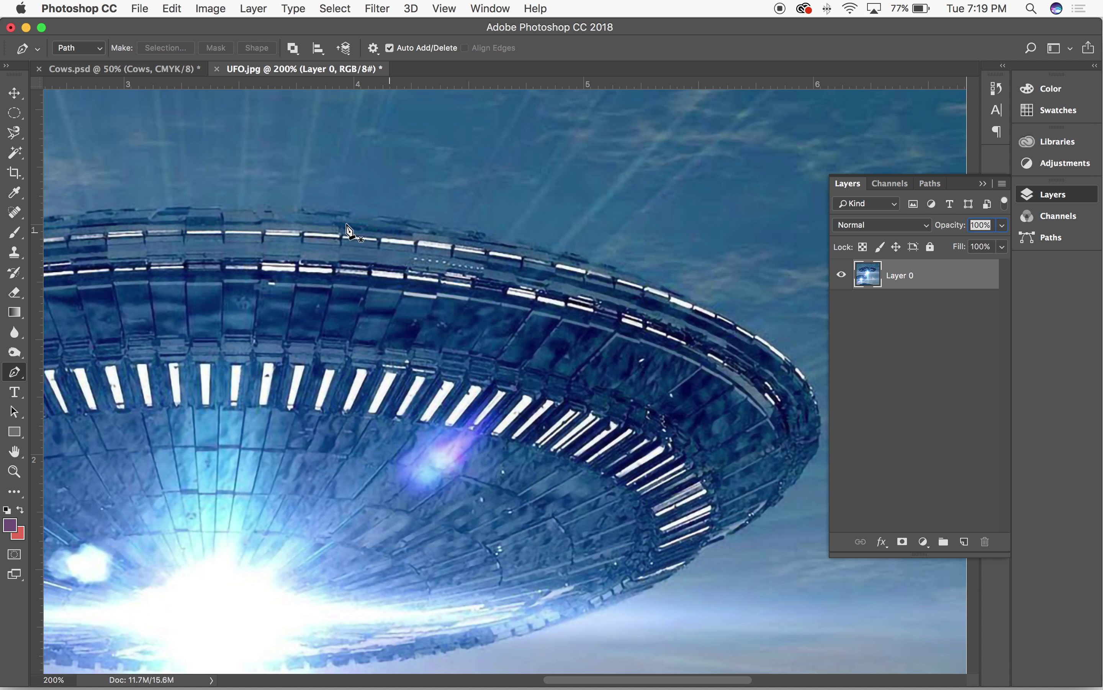
Start a Pen path with a smooth anchor point on the upper saucer's right rim
scroll(787, 362, "right", 3)
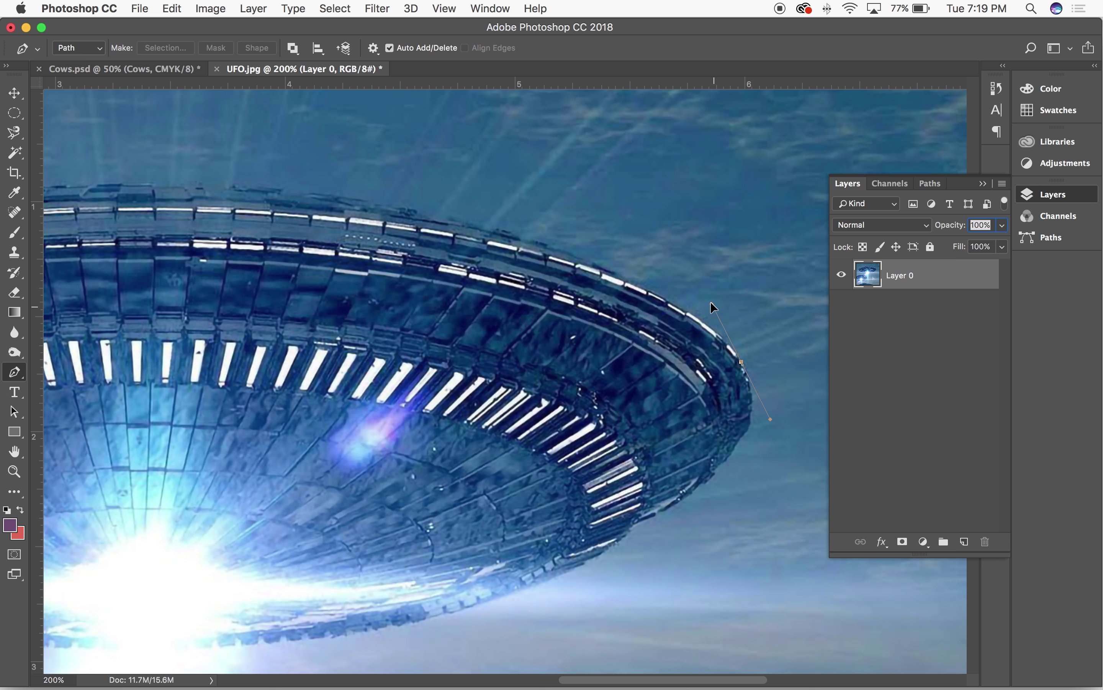
left_click_drag(709, 297, 708, 268)
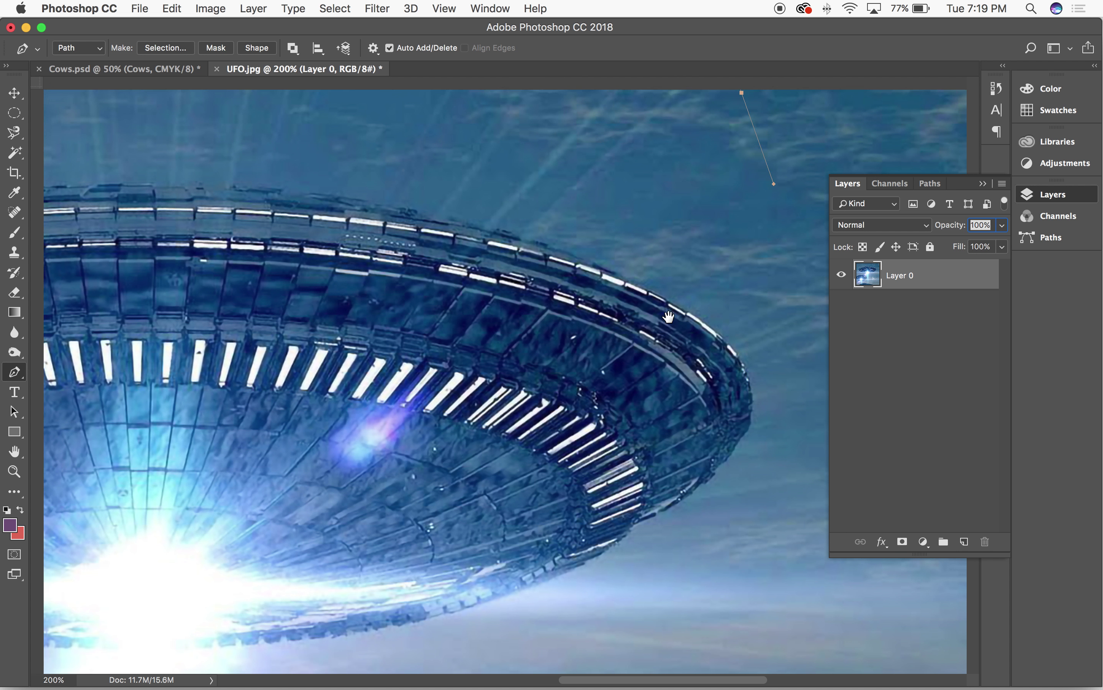
left_click_drag(531, 282, 766, 357)
key("super+minus")
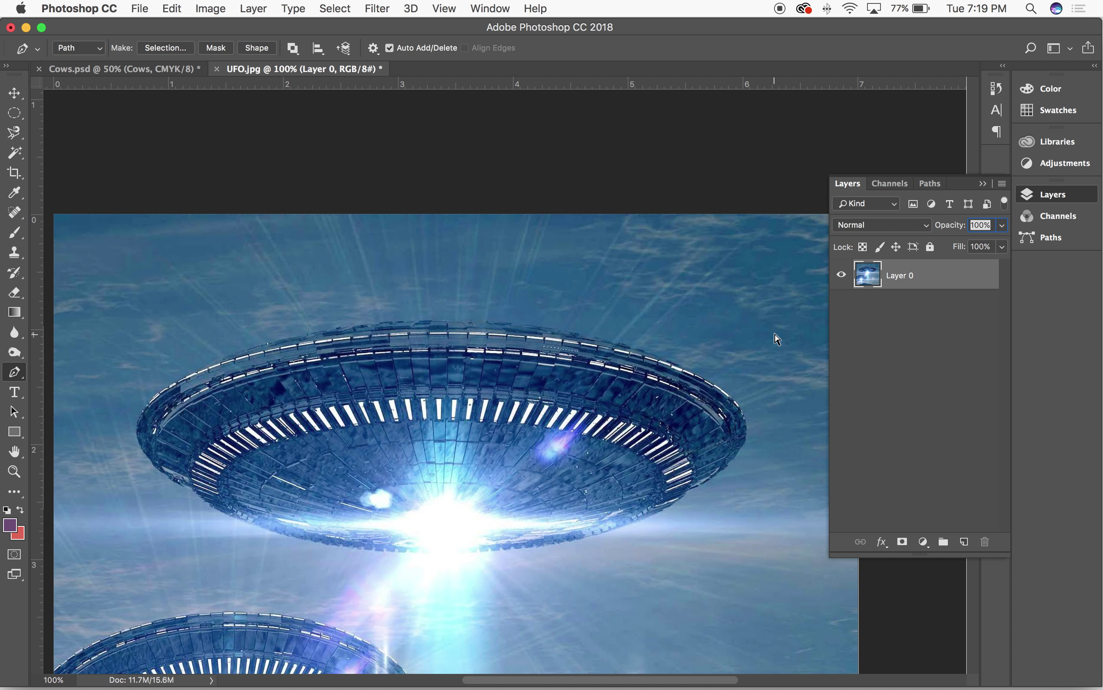
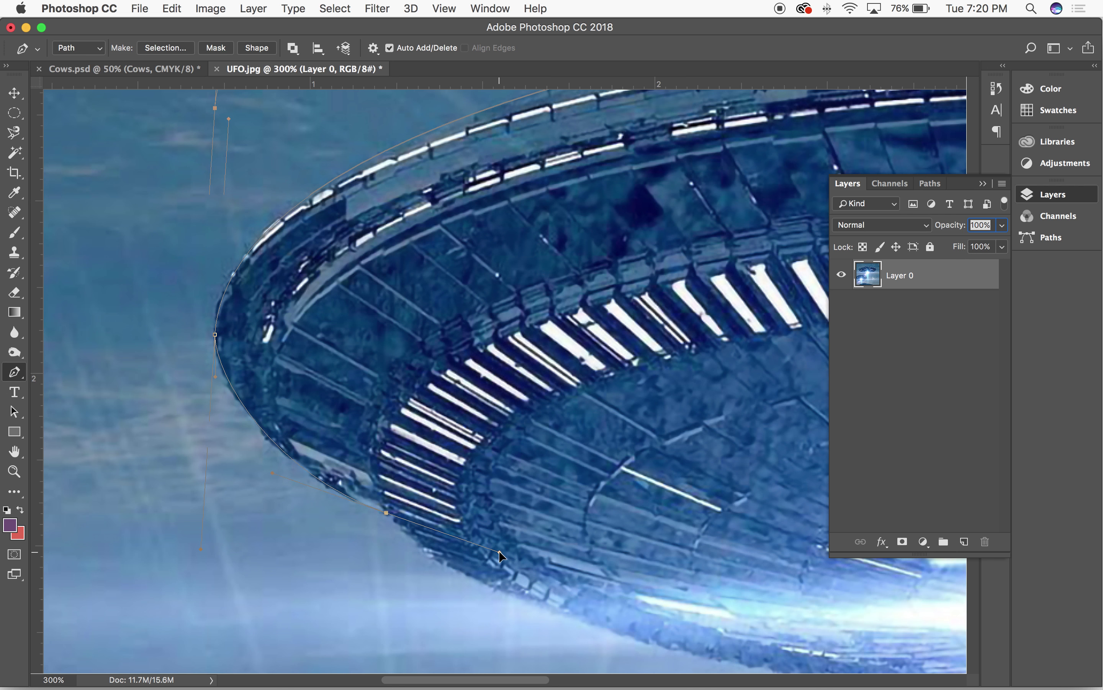
Extend the Pen path down the upper saucer's left rim to a smooth anchor point on its lower-left edge
key("Escape")
left_click(388, 515)
left_click_drag(485, 536, 393, 367)
key("super+r")
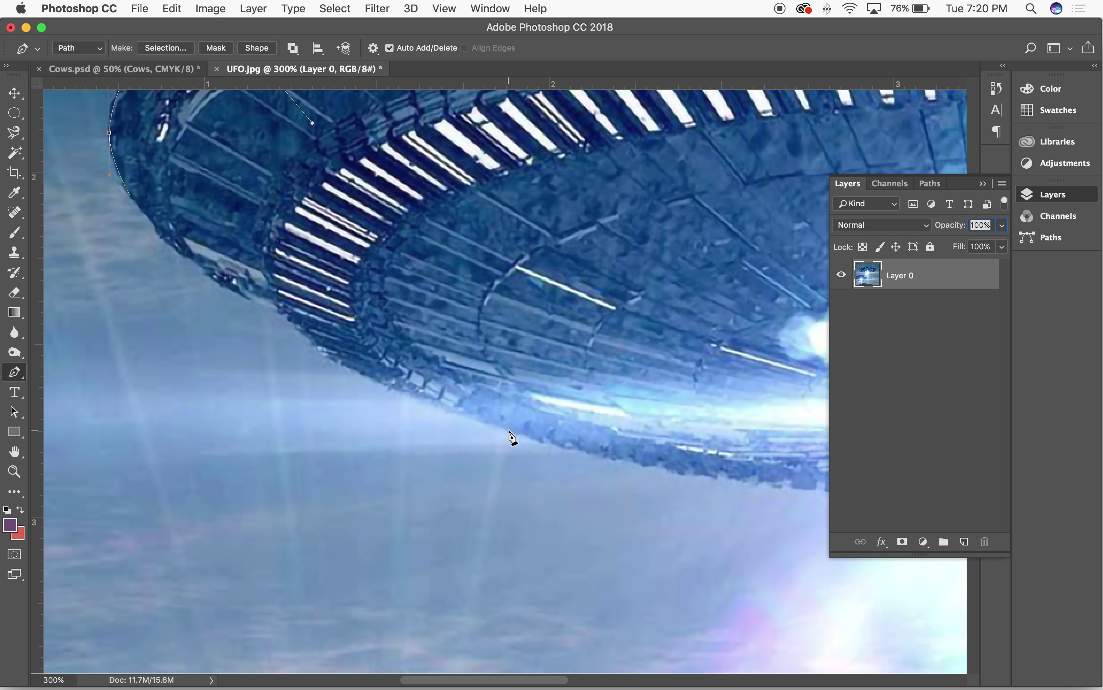
left_click_drag(518, 433, 683, 486)
key("super+z")
key("super+minus")
key("super+minus")
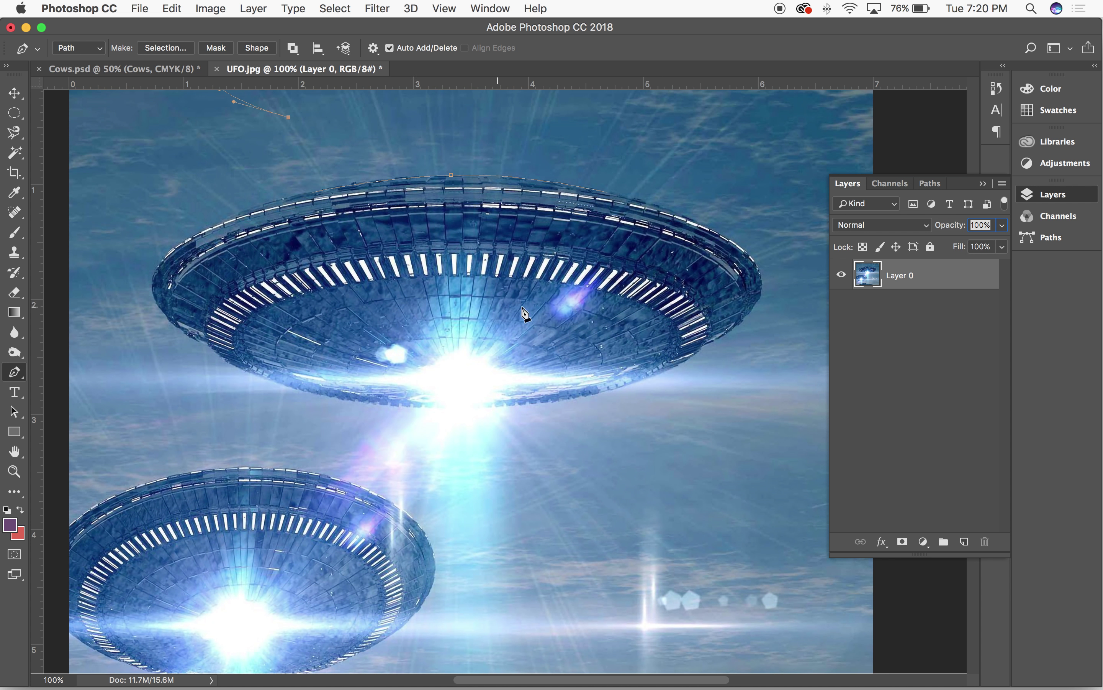
Carry the path across the saucer's glowing underside to an anchor on its lower-right edge, adjusting the handle so the segment is nearly straight
left_click_drag(642, 379, 763, 469)
key("super+plus")
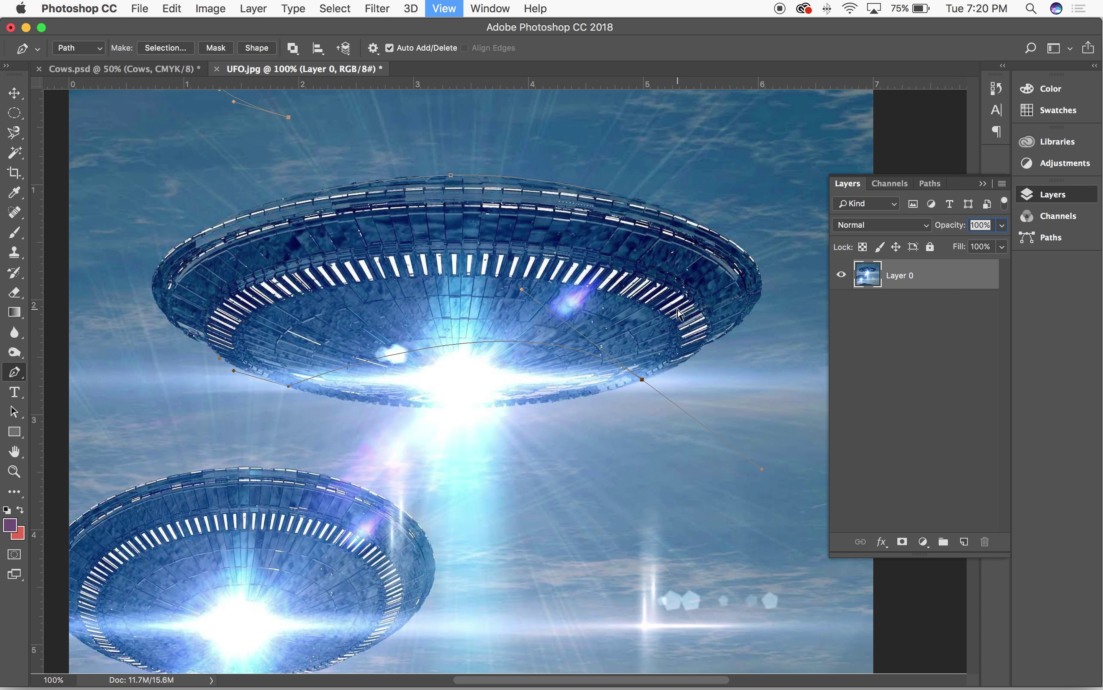
key("super+plus")
left_click_drag(756, 313, 340, 311)
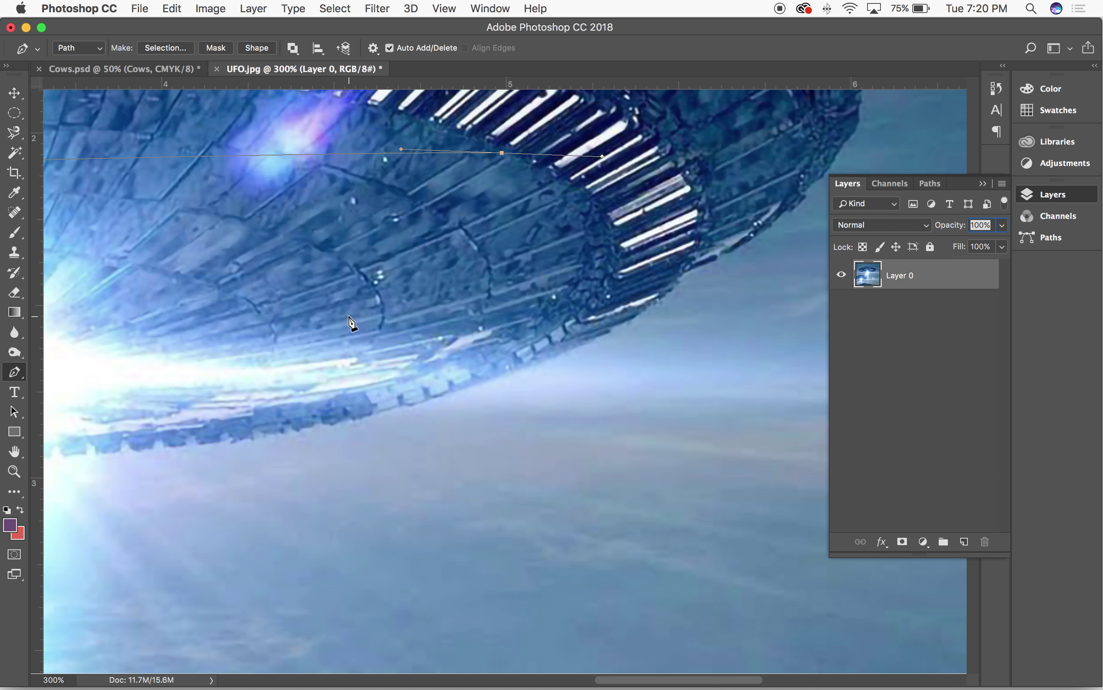
key("super+minus")
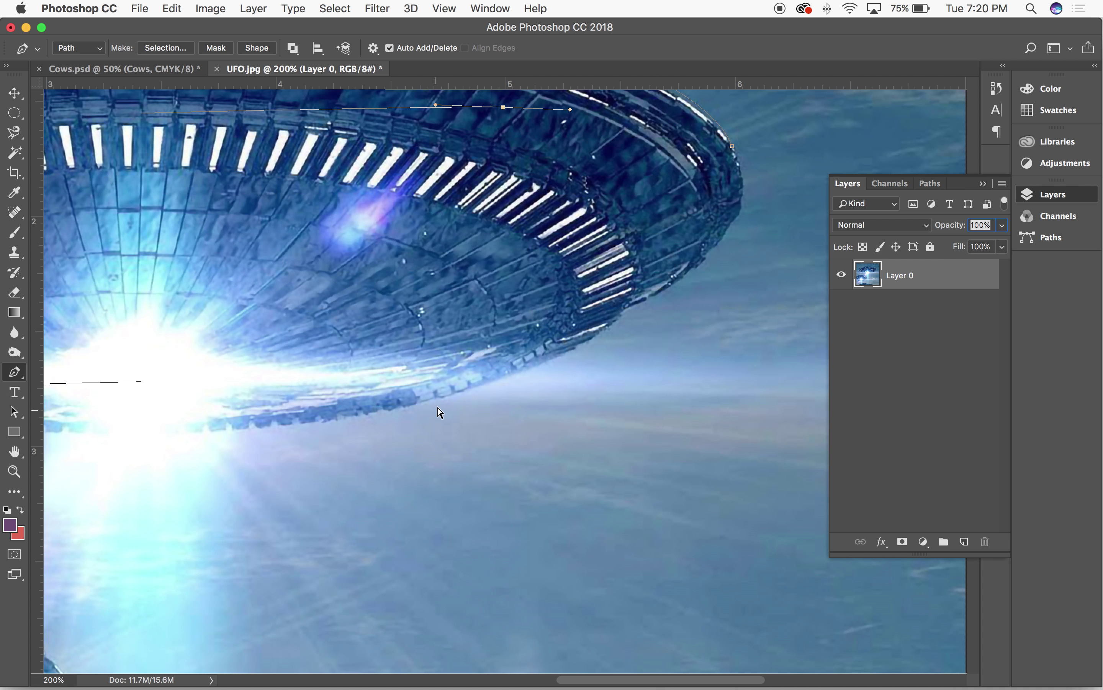
key("super+minus")
key("super+plus")
key("super+plus")
left_click_drag(539, 369, 505, 378)
left_click(503, 373)
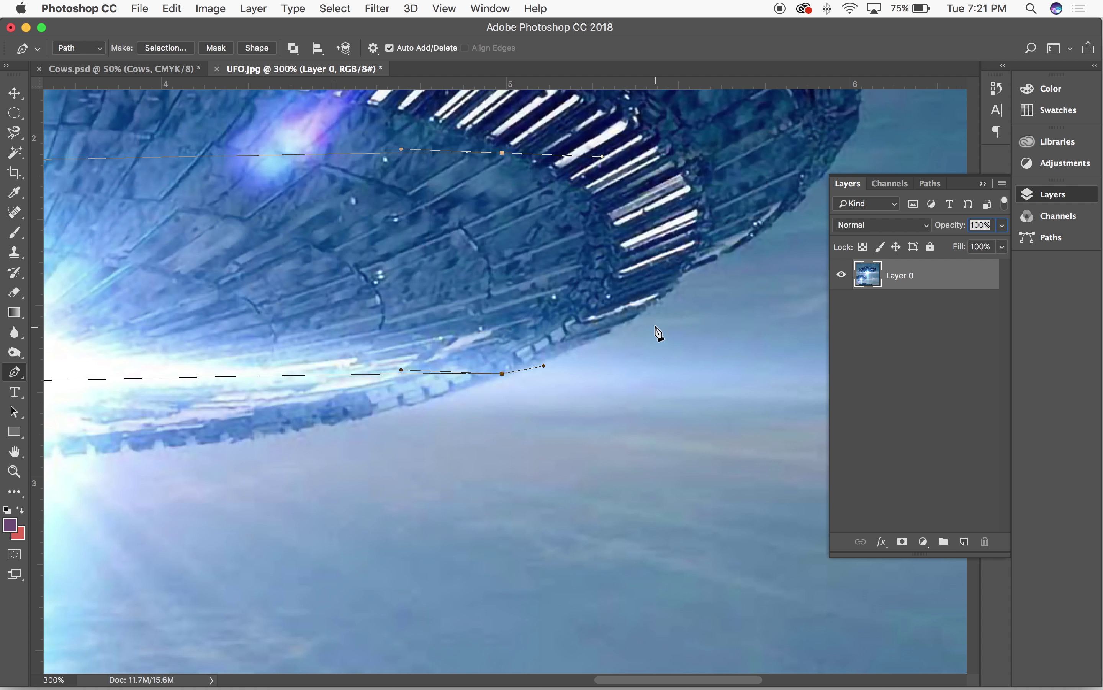
Trace the upper saucer's lower-right edge and right rim with smooth anchor points and close the path
mouse_move(684, 274)
left_mouse_down()
mouse_move(716, 214)
mouse_move(732, 218)
mouse_move(685, 279)
left_mouse_up()
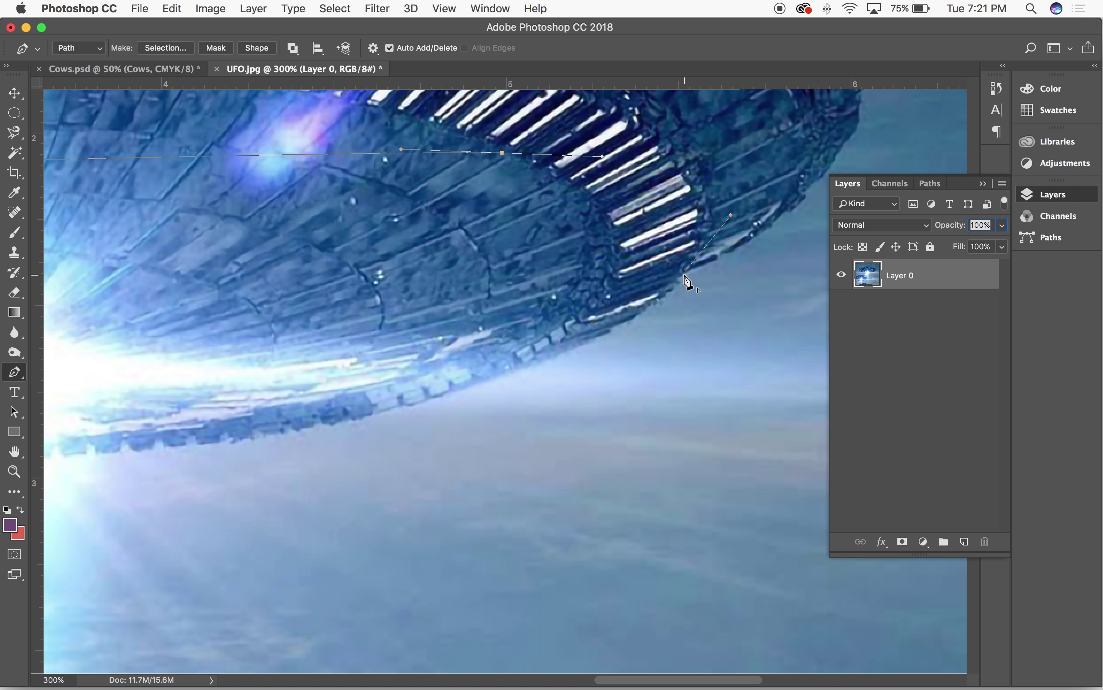
left_click_drag(751, 253, 570, 486)
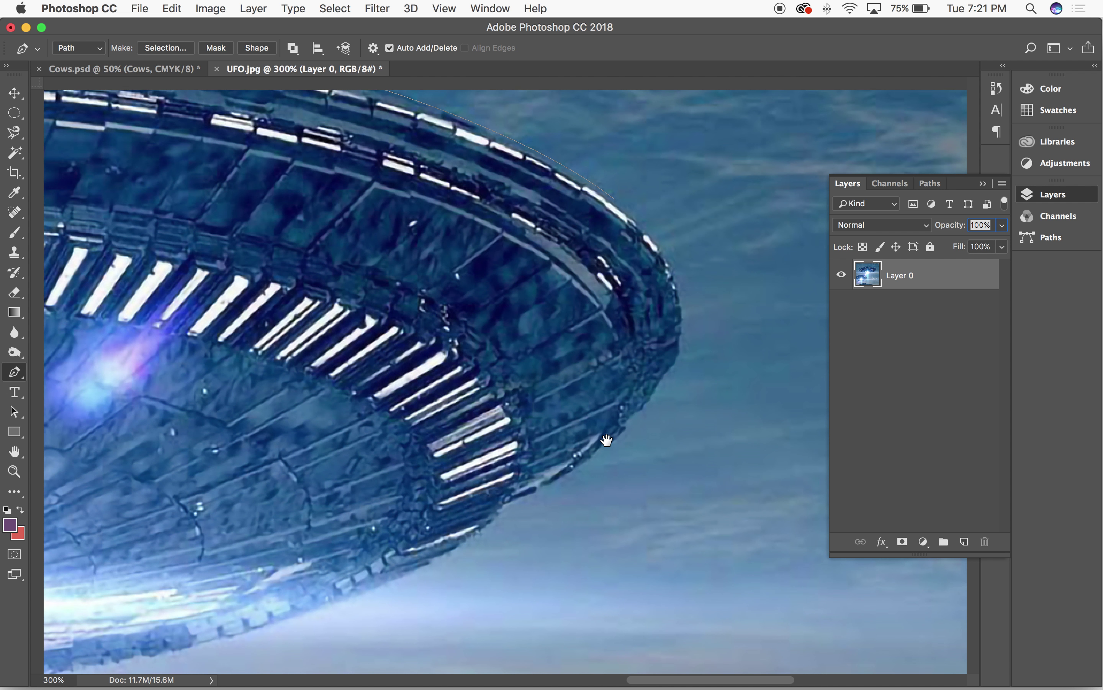
left_click_drag(681, 336, 695, 264)
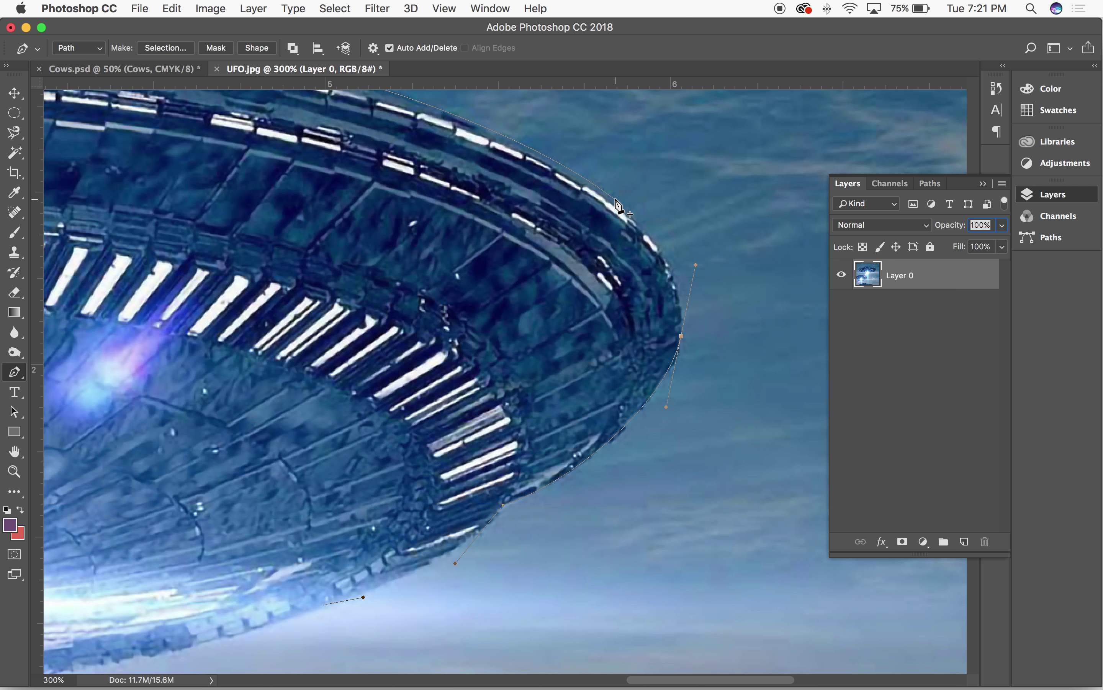
key("super+minus")
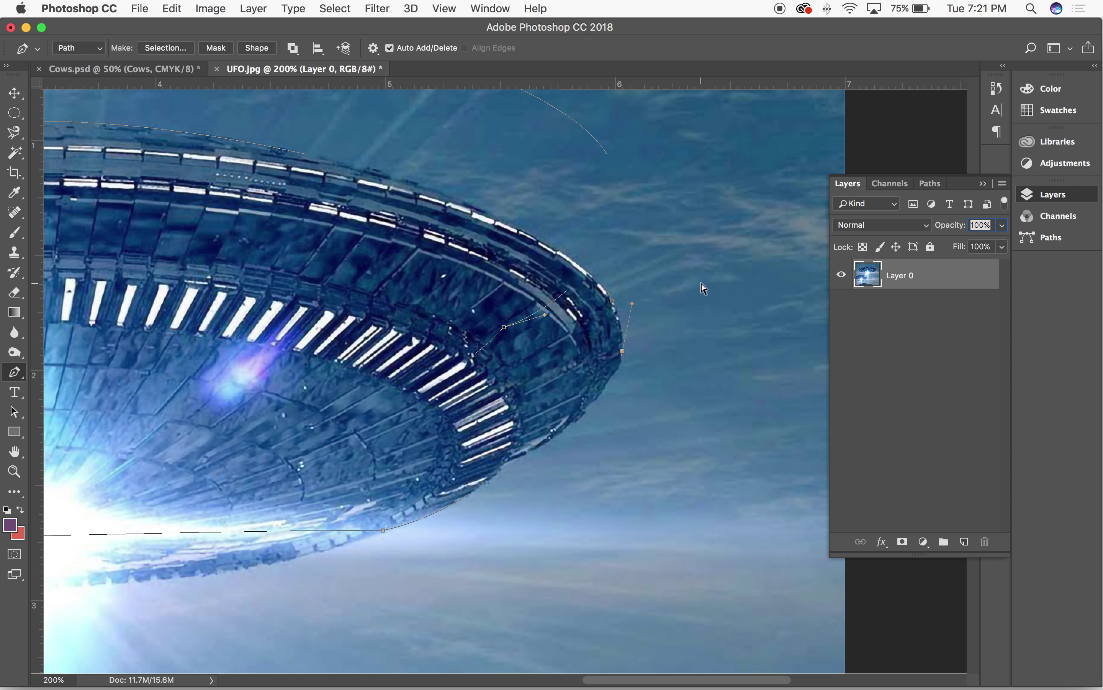
key("super+minus")
key("super+plus")
key("super+minus")
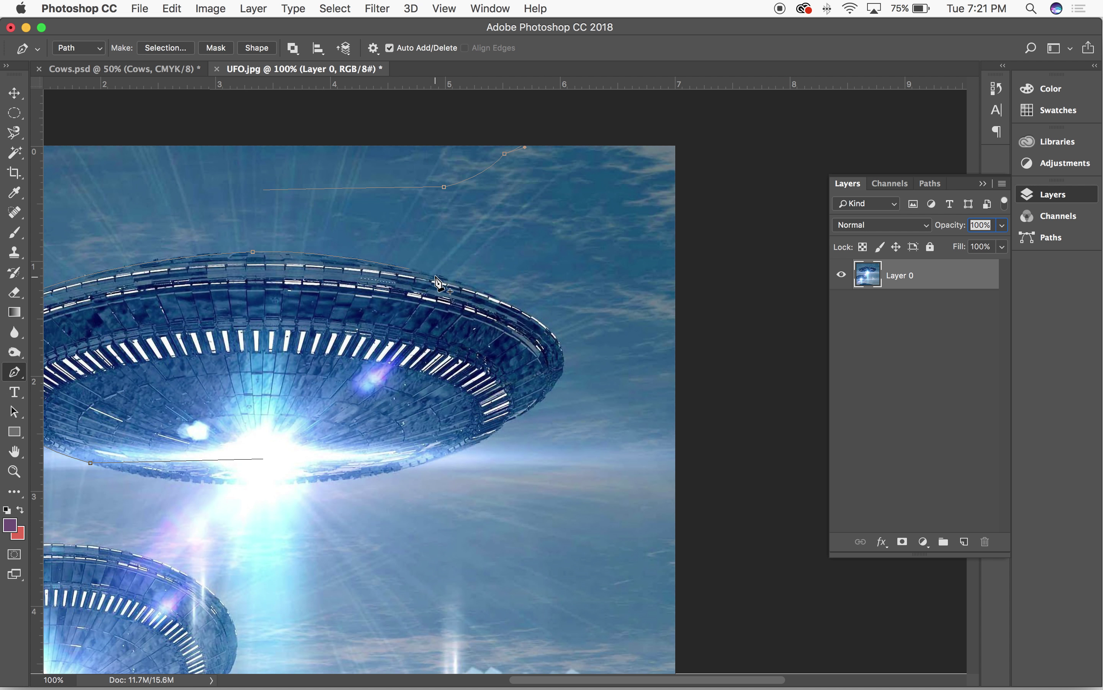
Convert the Work Path into a new anti-aliased selection with a feather radius of 0.5 pixels
left_click(192, 5)
left_click(942, 398)
left_click(943, 187)
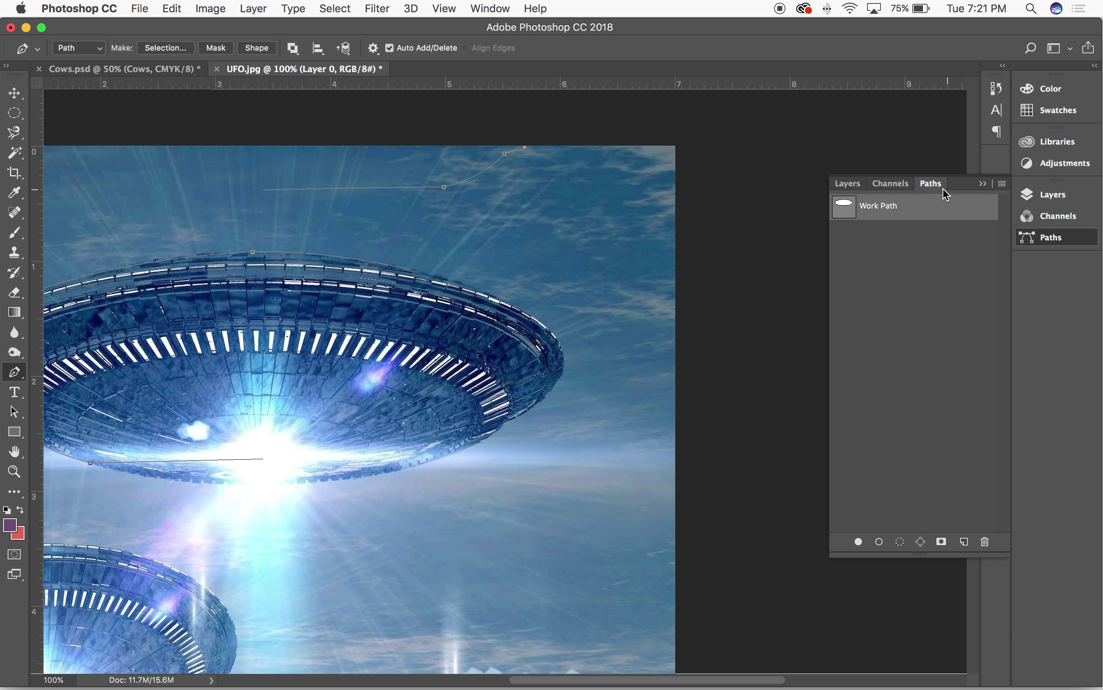
left_click(1003, 184)
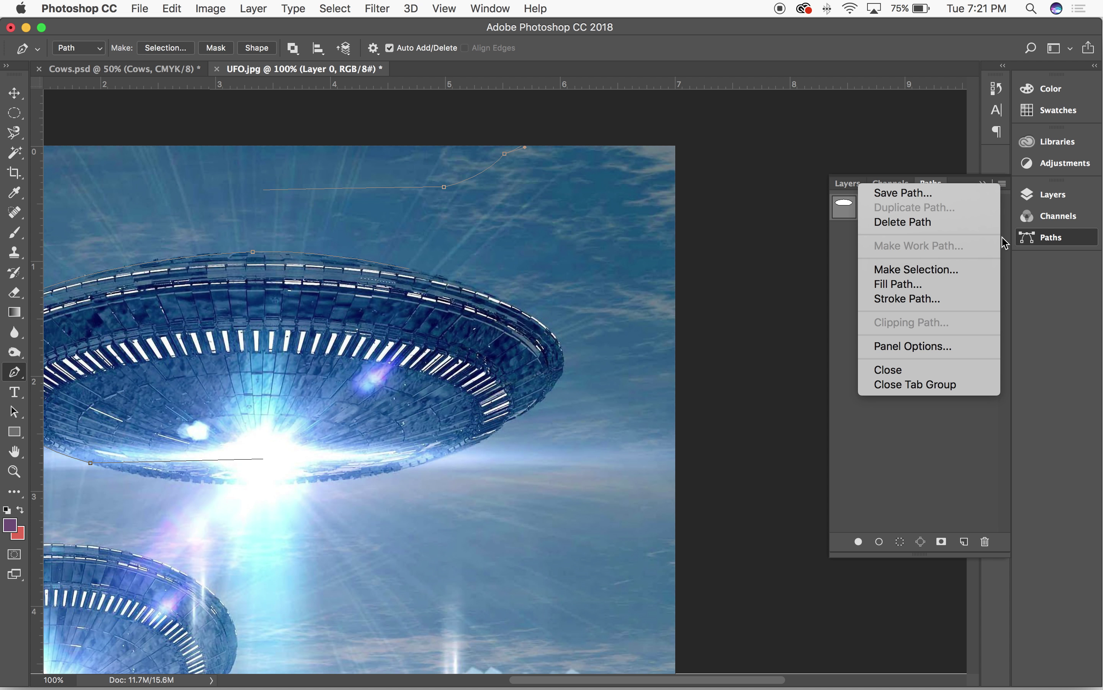
left_click(955, 271)
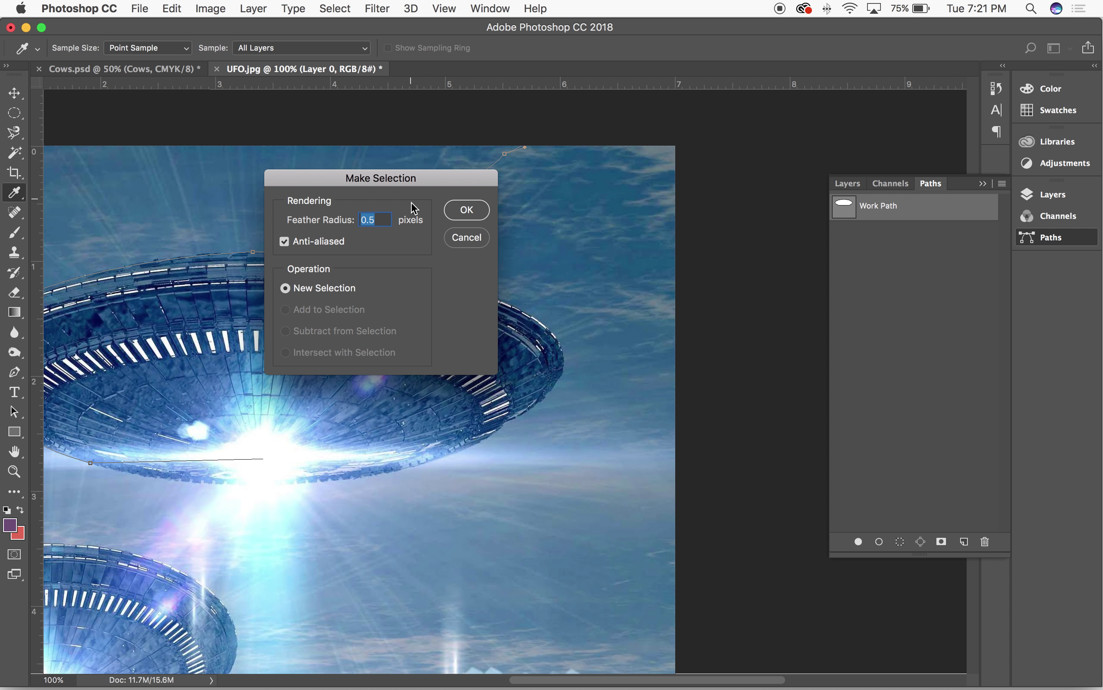
left_click(475, 218)
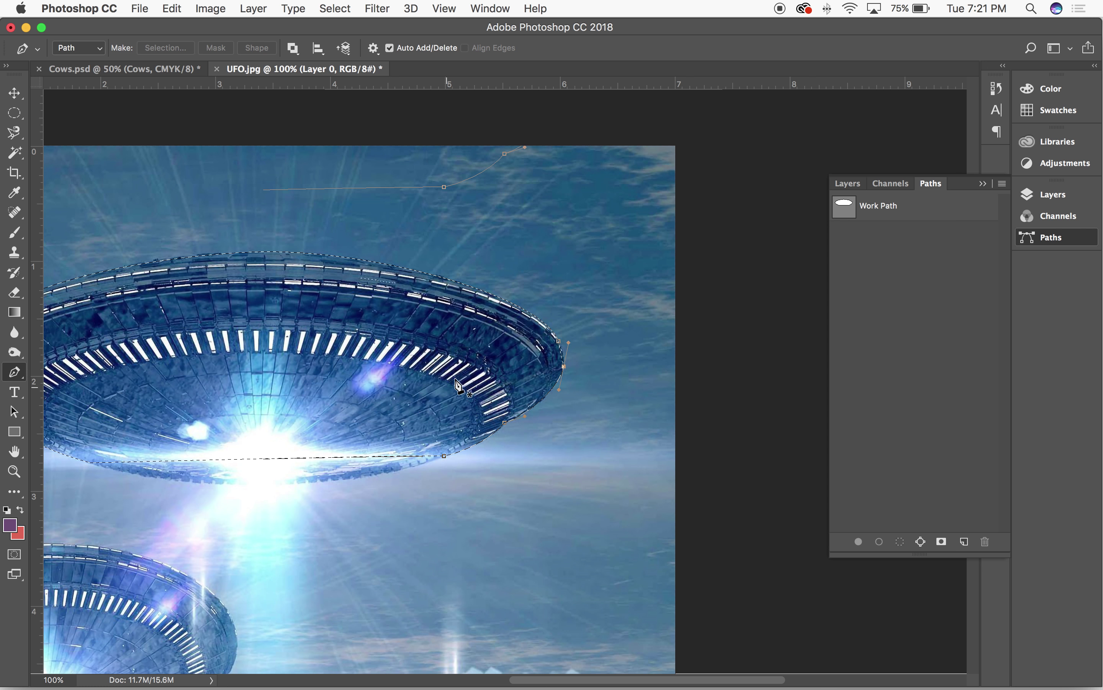
Trace along the saucer's unselected bottom edge with the Magnetic Lasso in add-to-selection mode, starting at the lower-left corner of the selection
left_click_drag(474, 375, 470, 376)
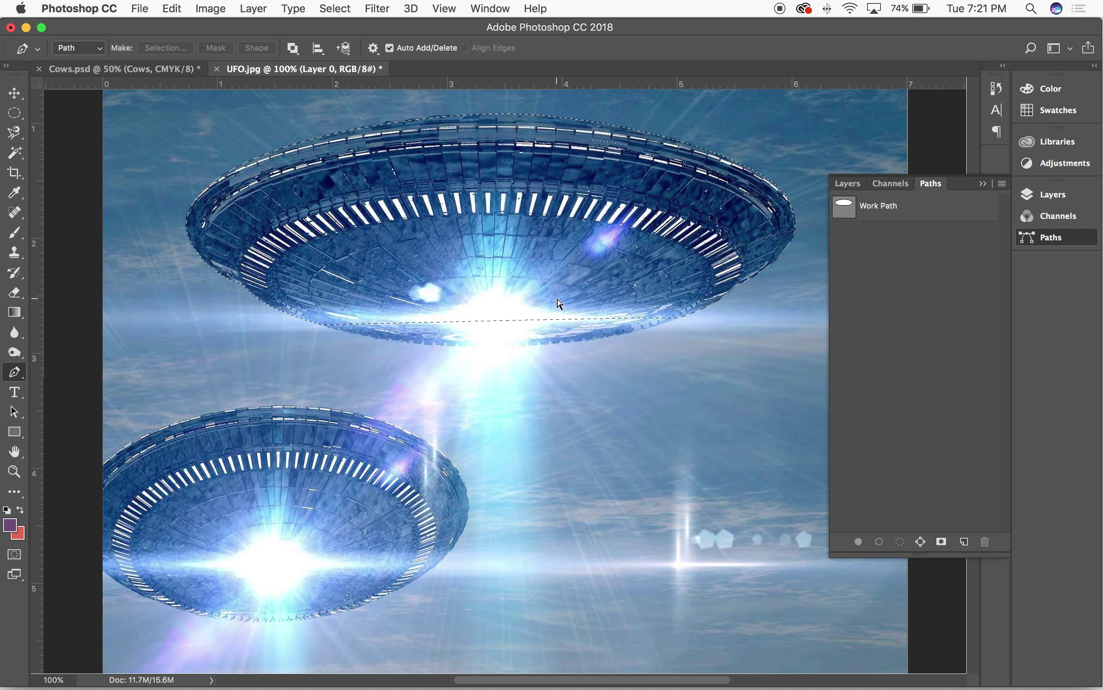
key("super+plus")
left_click_drag(414, 276, 648, 226)
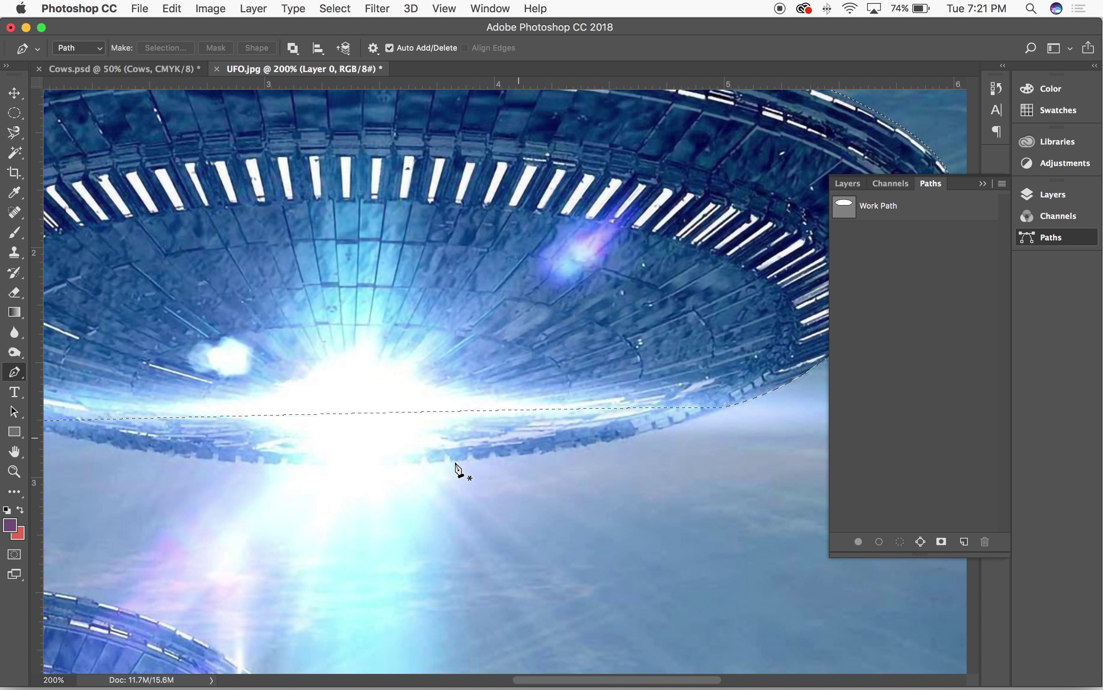
left_click_drag(212, 338, 451, 320)
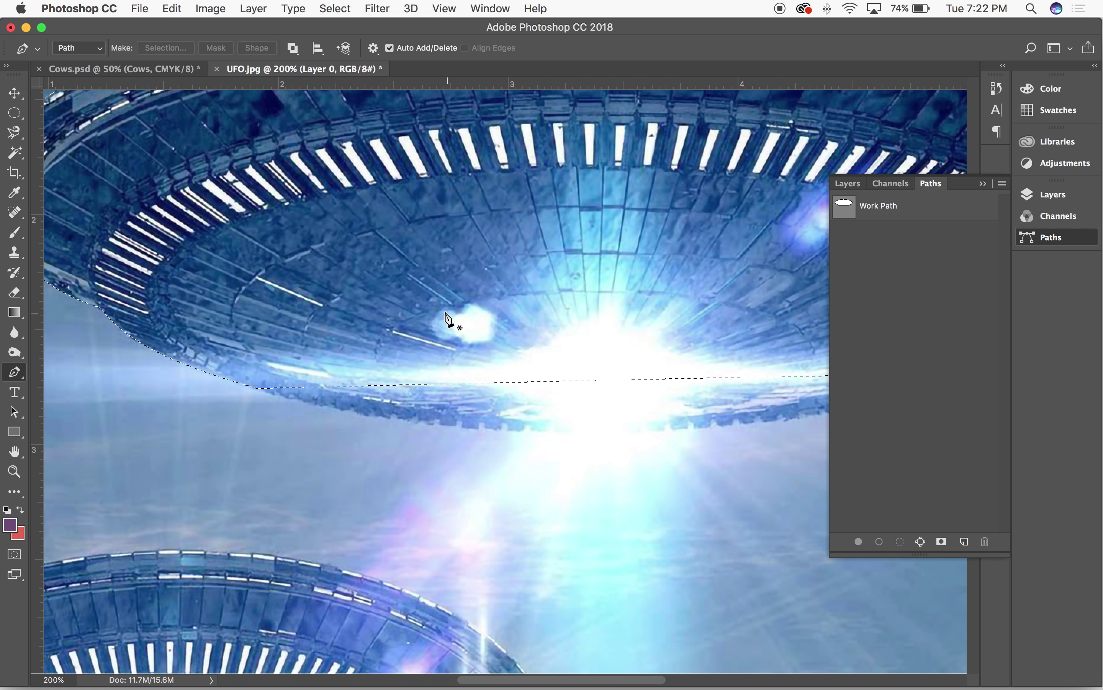
left_click(13, 134)
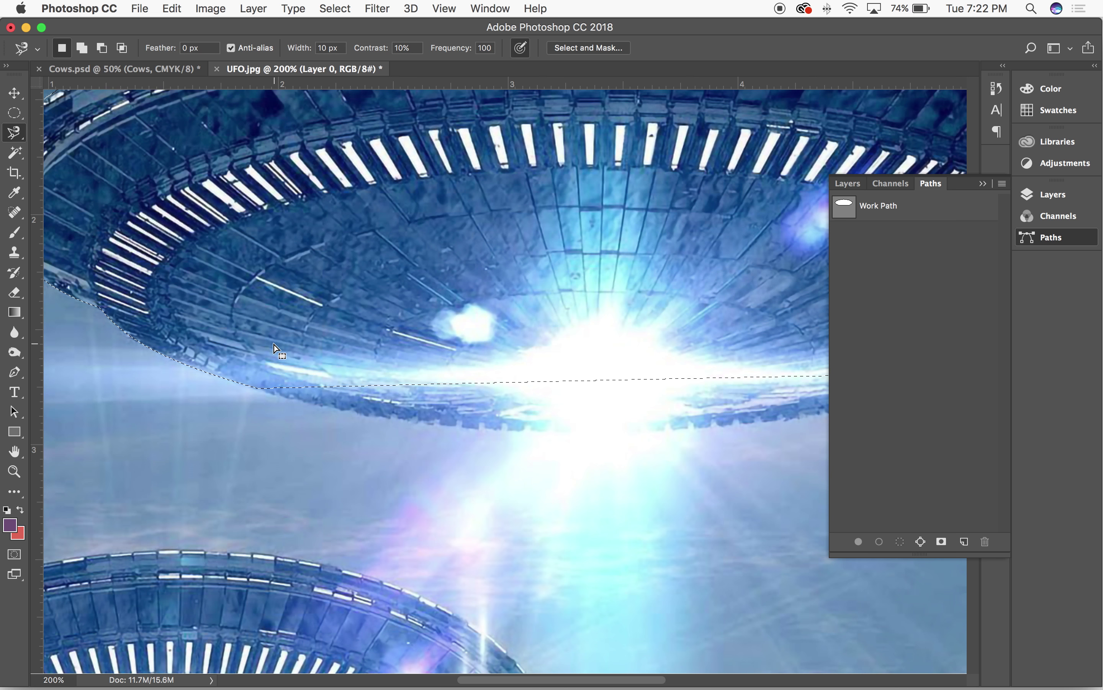
key("alt")
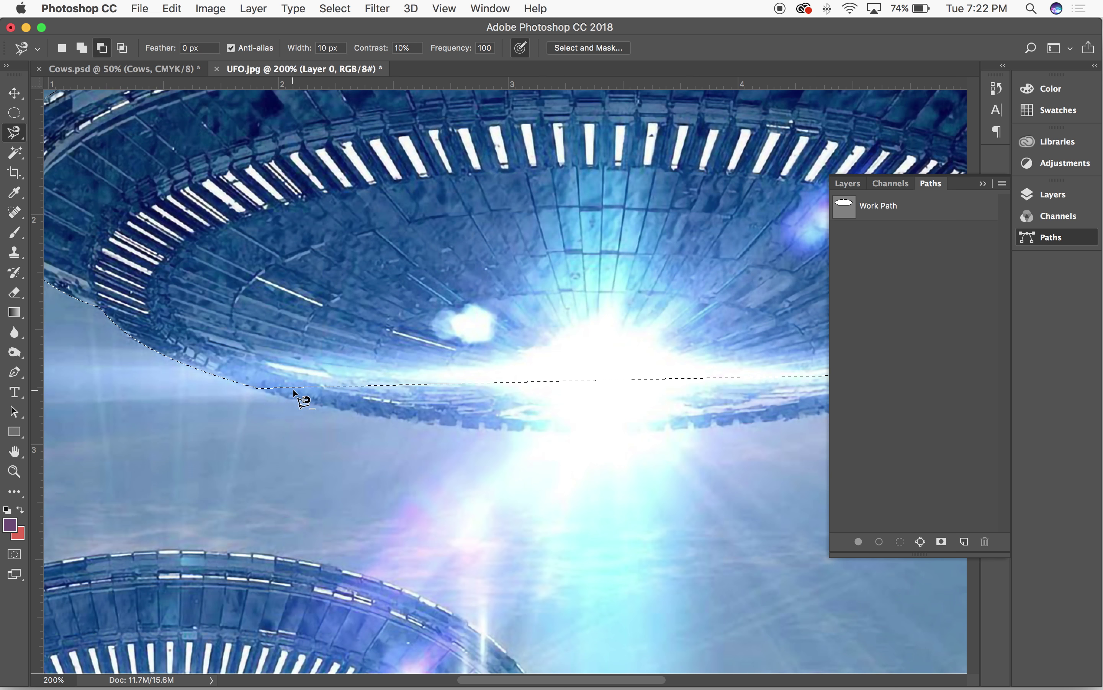
key("shift")
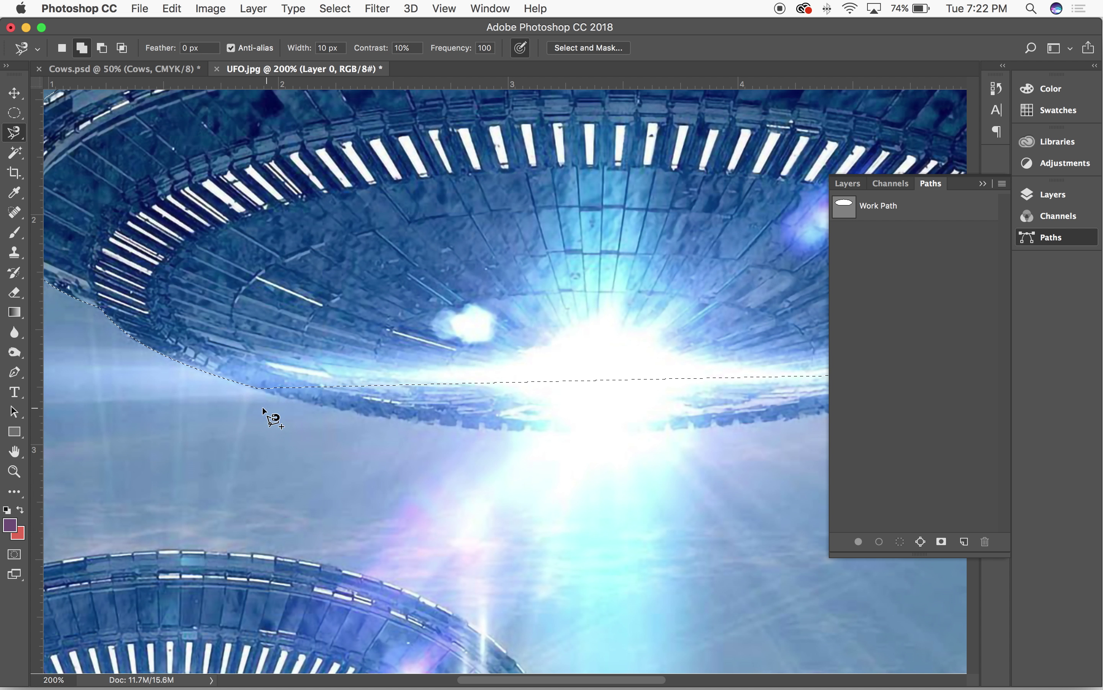
left_click(252, 385, "shift")
mouse_move(273, 395)
left_mouse_down()
mouse_move(557, 434)
mouse_move(758, 425)
mouse_move(777, 493)
mouse_move(796, 497)
mouse_move(811, 416)
left_mouse_up()
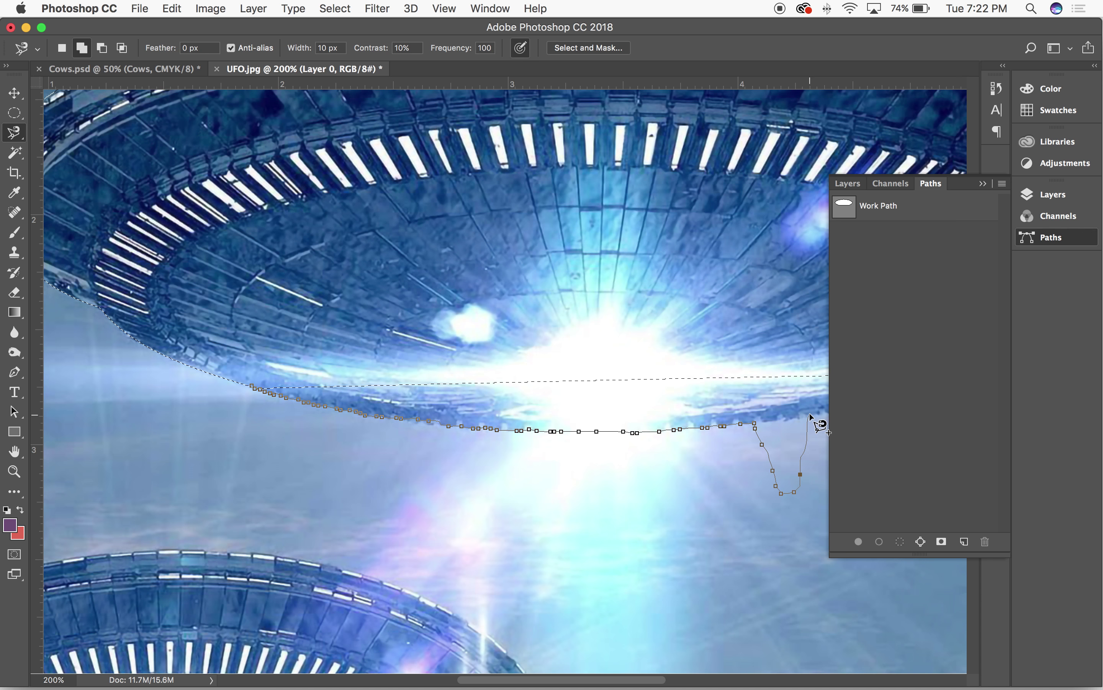
Delete the stray lasso points, finish tracing the bottom edge to the right and close the outline to add the underside to the selection
key("BackSpace")
key("BackSpace")
left_click(806, 418)
key("BackSpace")
key("BackSpace")
key("BackSpace")
key("BackSpace")
key("BackSpace")
key("space")
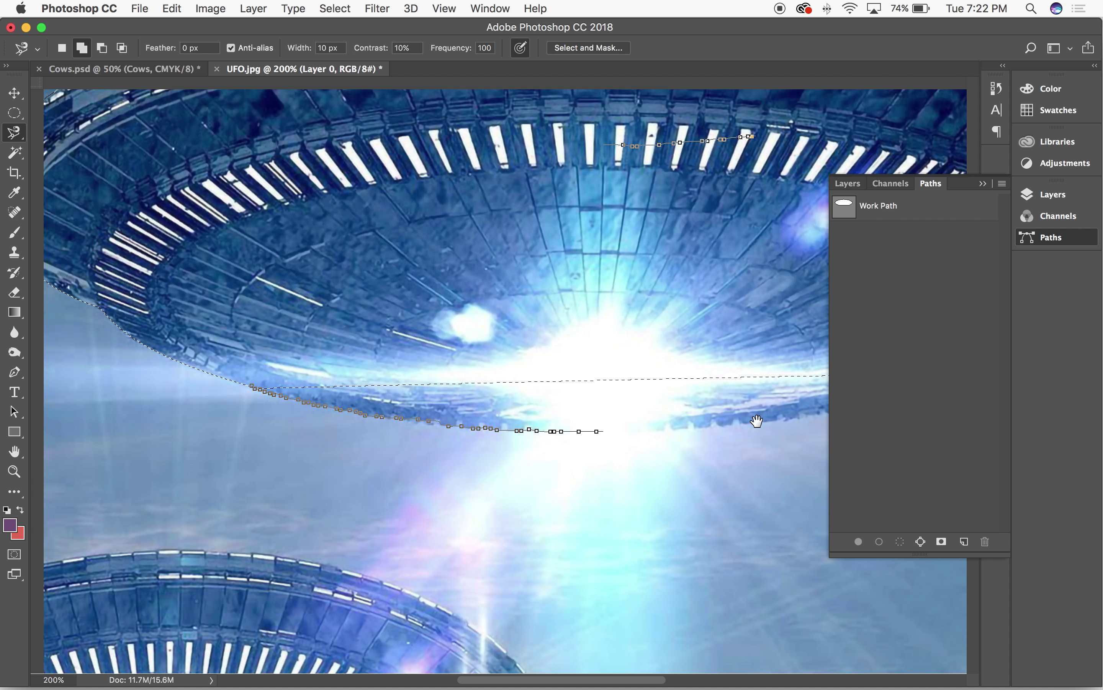
left_click_drag(758, 422, 358, 426)
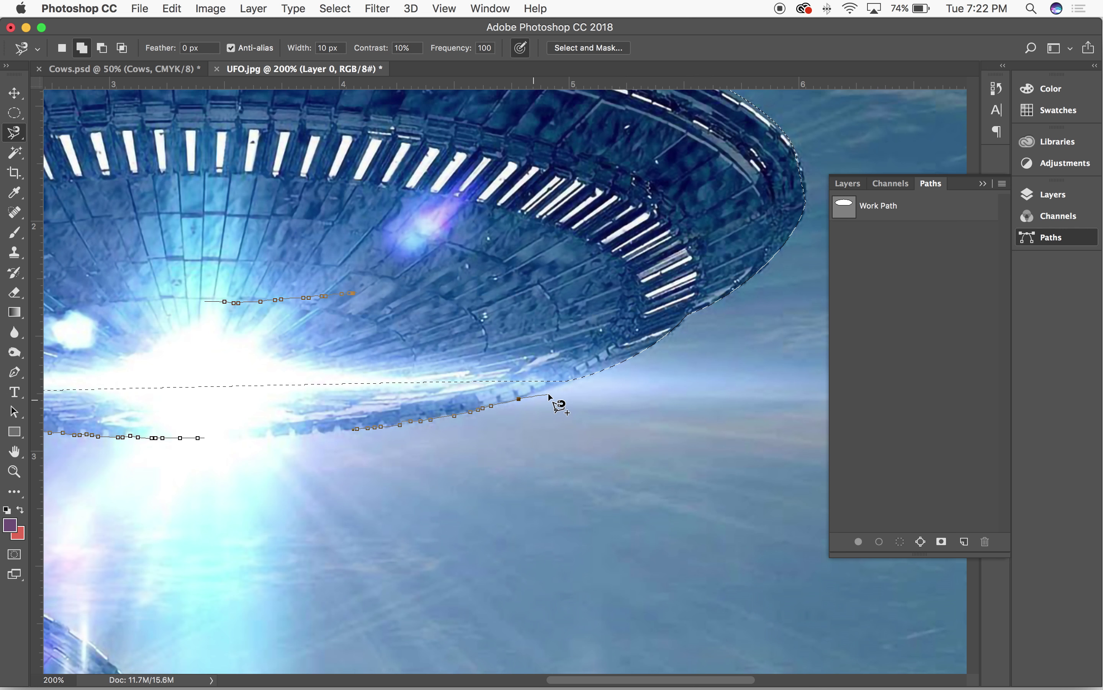
key("space")
left_click_drag(262, 250, 606, 285)
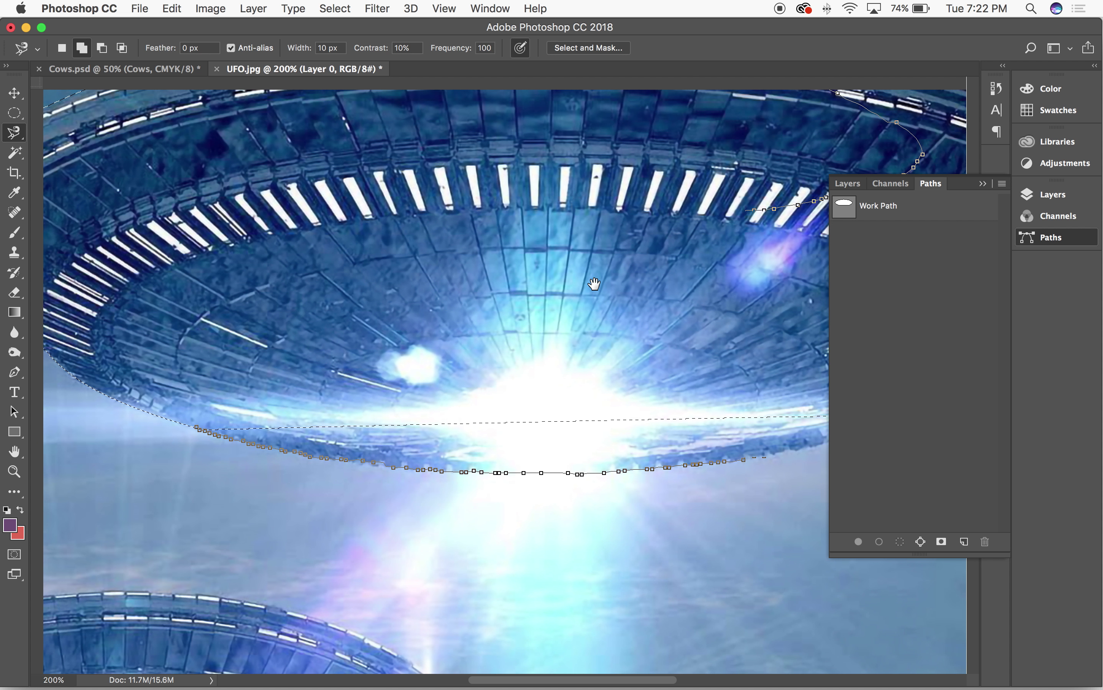
left_click(197, 425)
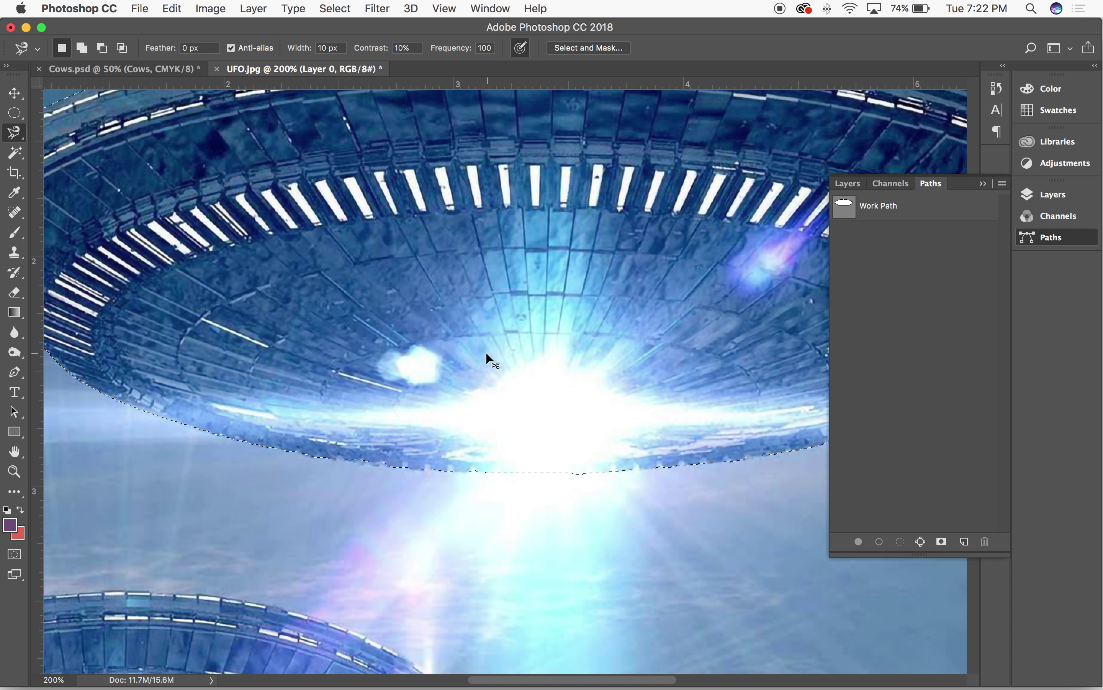
Check the saucer selection's edges with the Quick Mask overlay, comparing it with the normal selection outline
key("super+minus")
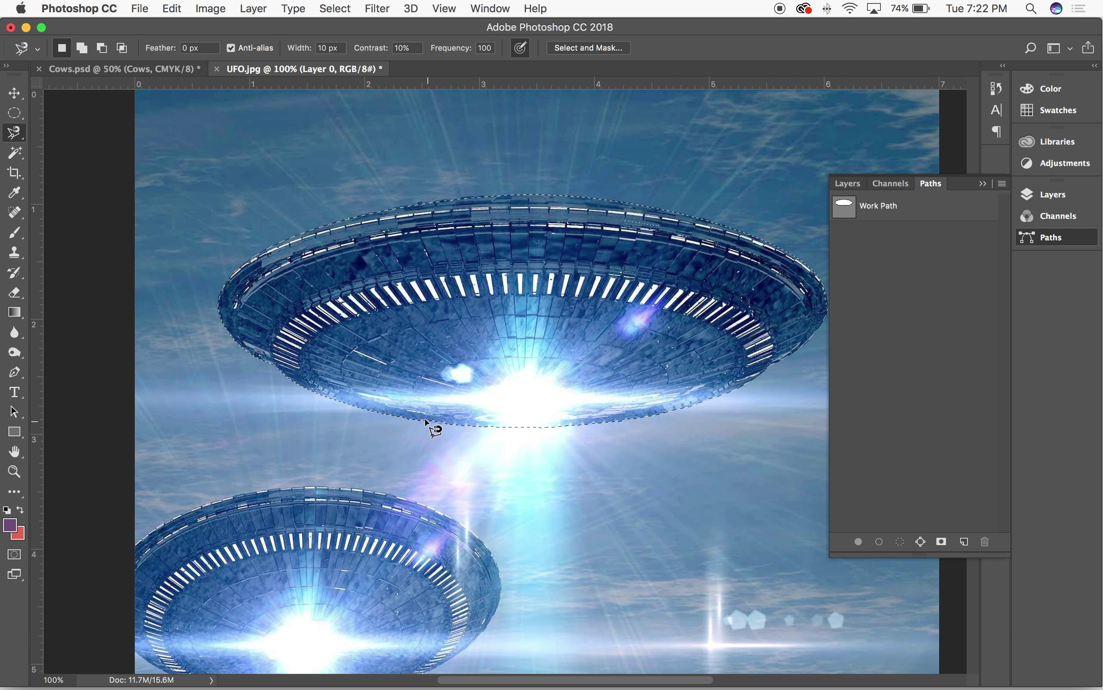
left_click(15, 555)
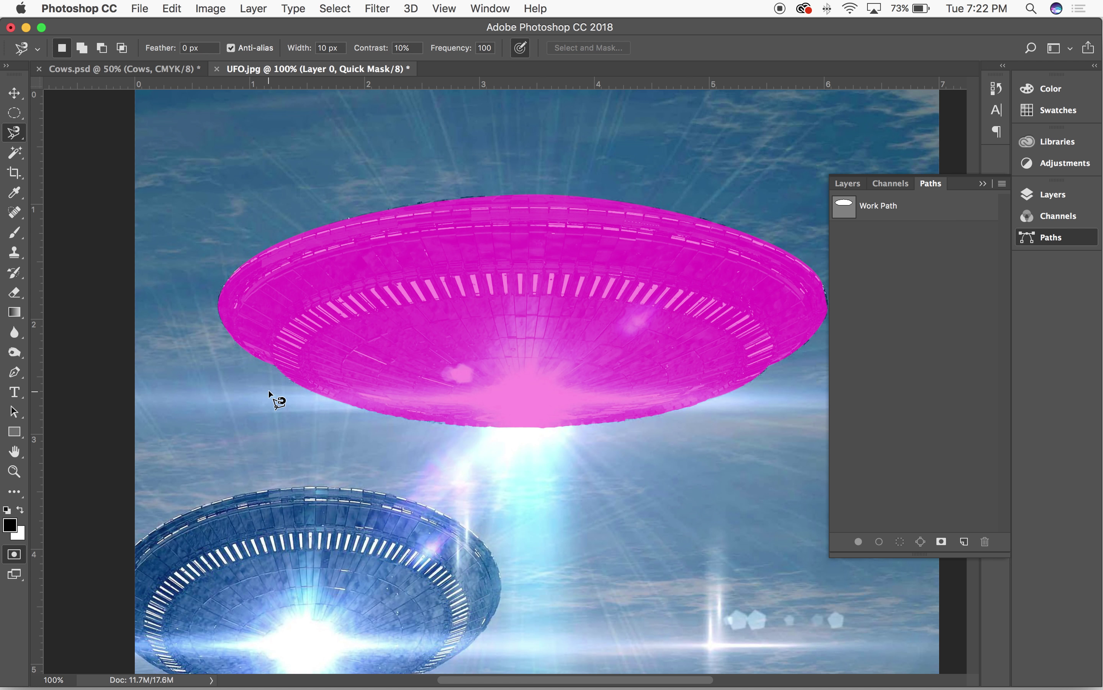
scroll(540, 330, "down", 5)
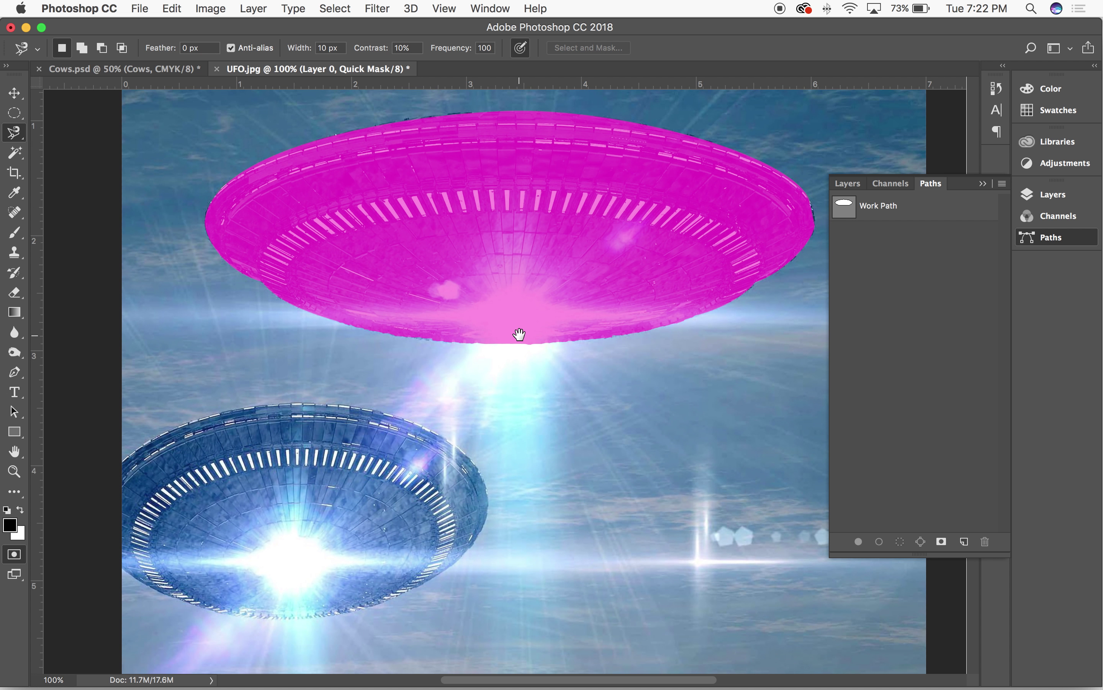
key("super+equal")
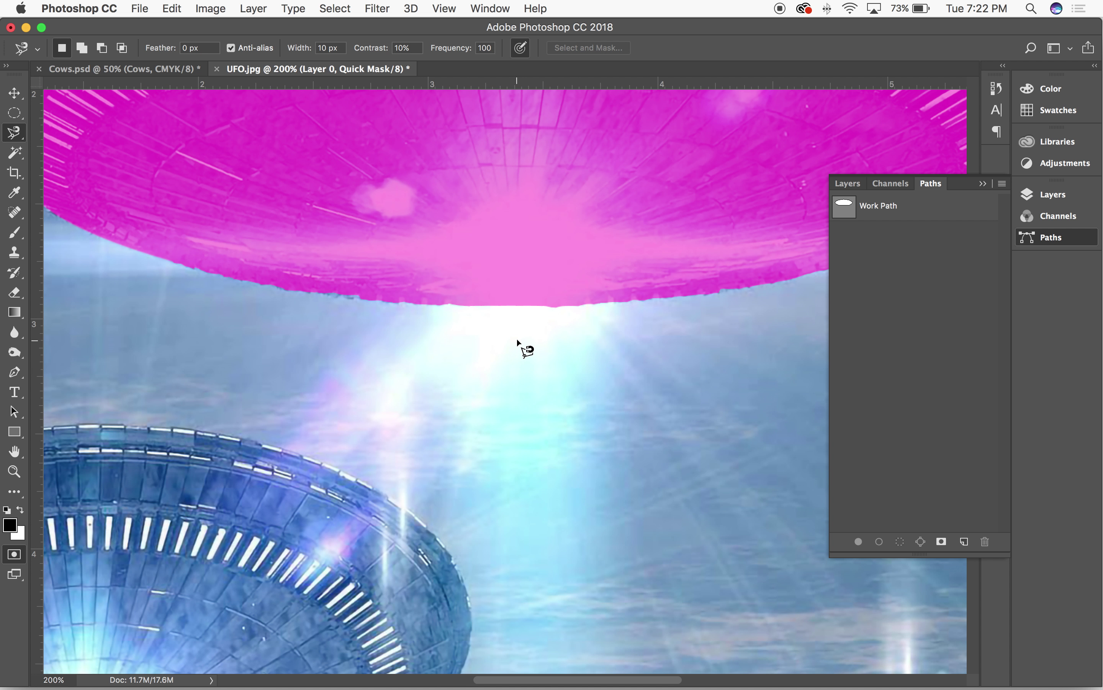
left_click(14, 555)
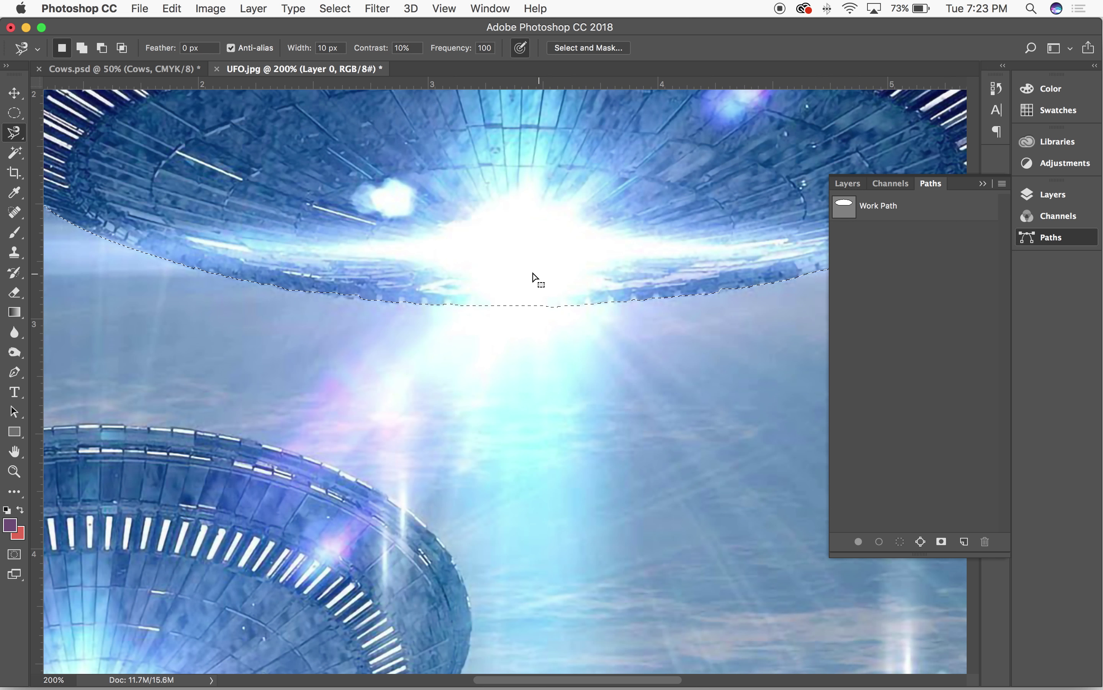
left_click(15, 553)
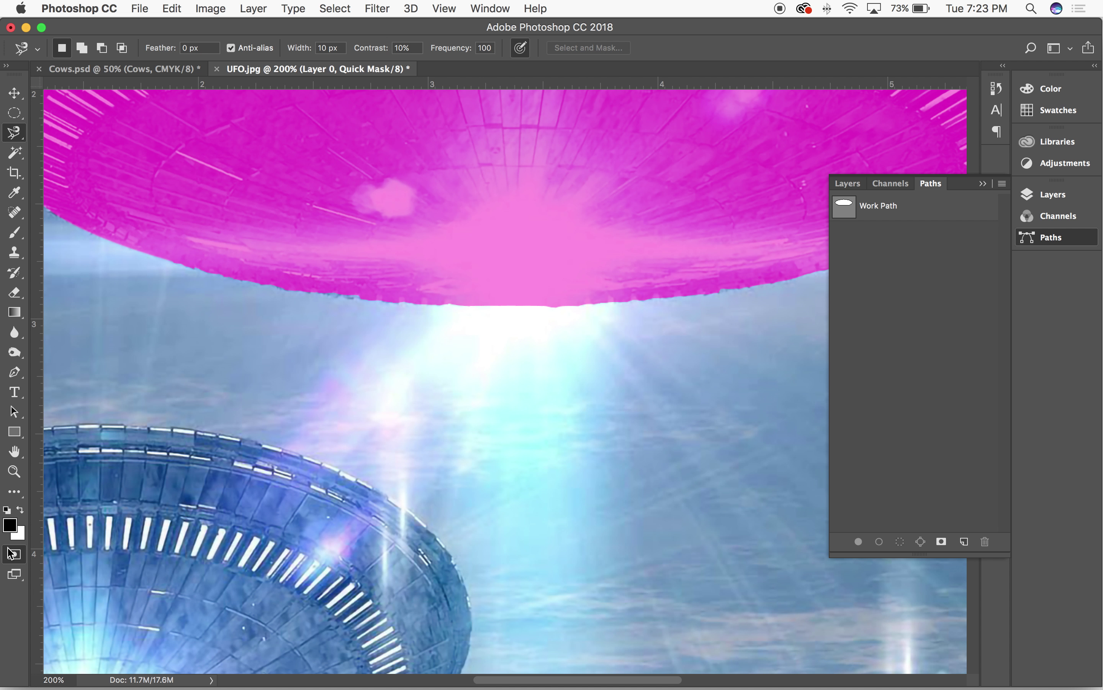
left_click(14, 554)
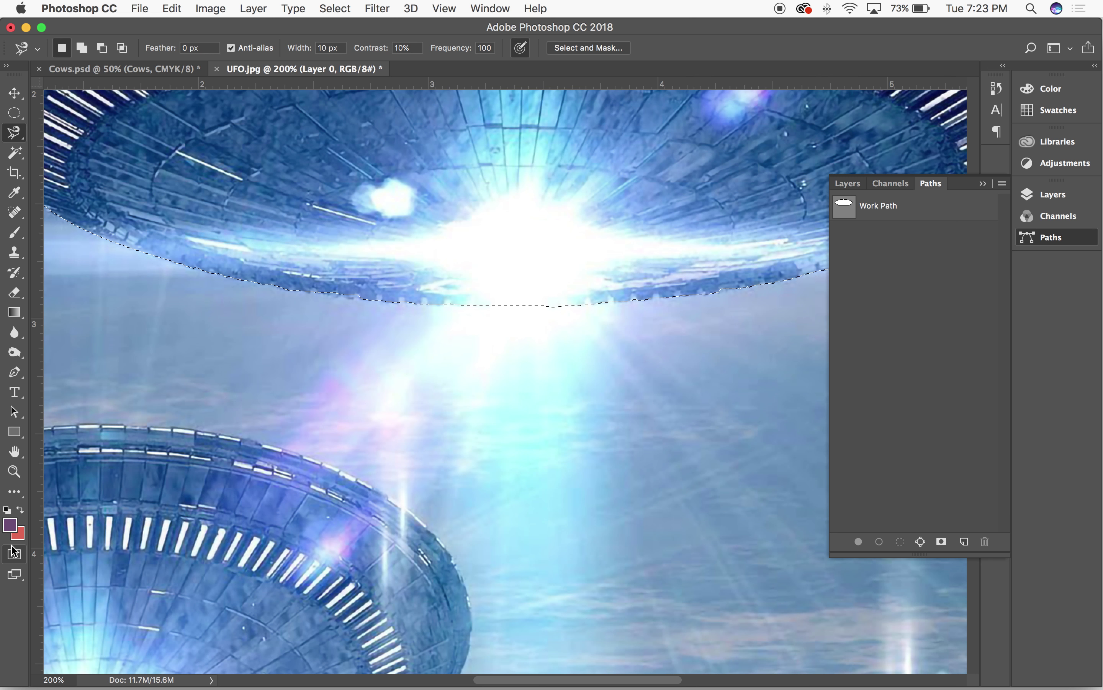
Show the saucer selection as a Quick Mask and set up the Brush tool with a 90 px tip
left_click(14, 553)
key("b")
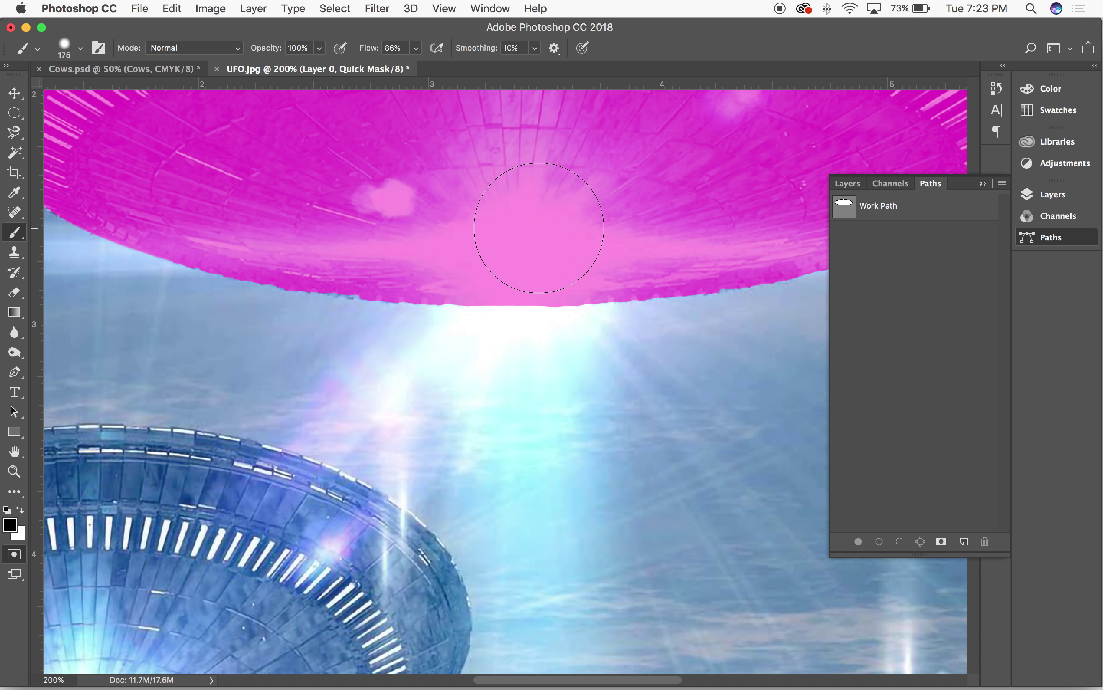
key("super+minus")
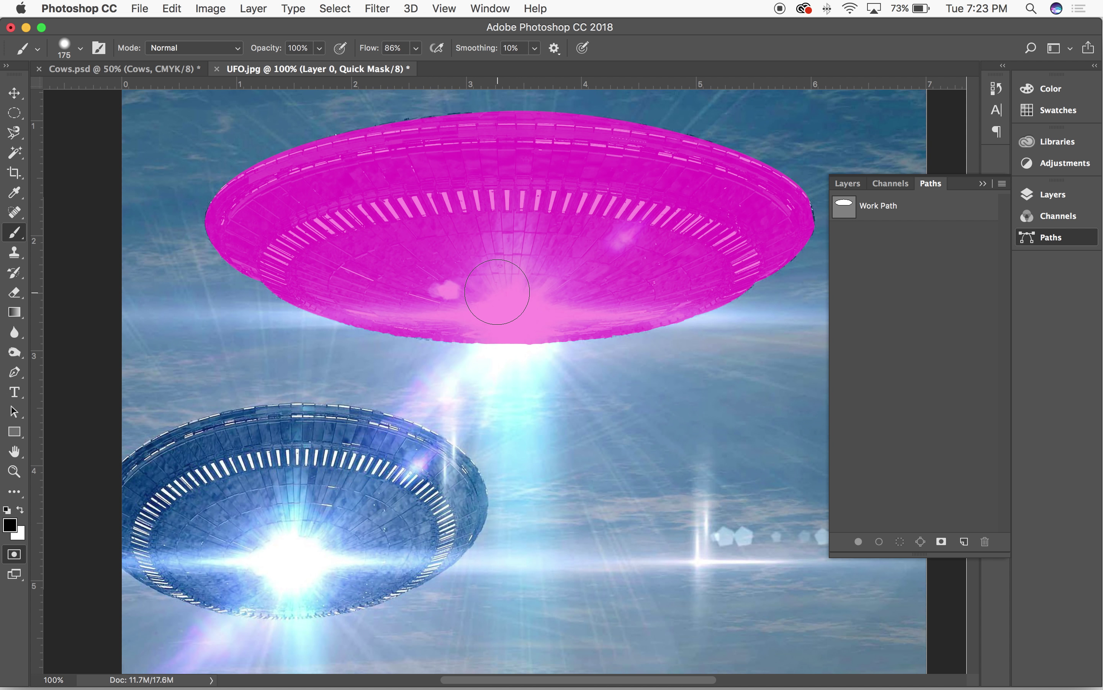
key("bracketleft")
key("bracketleft")
key("bracketleft")
key("bracketleft")
key("super+plus")
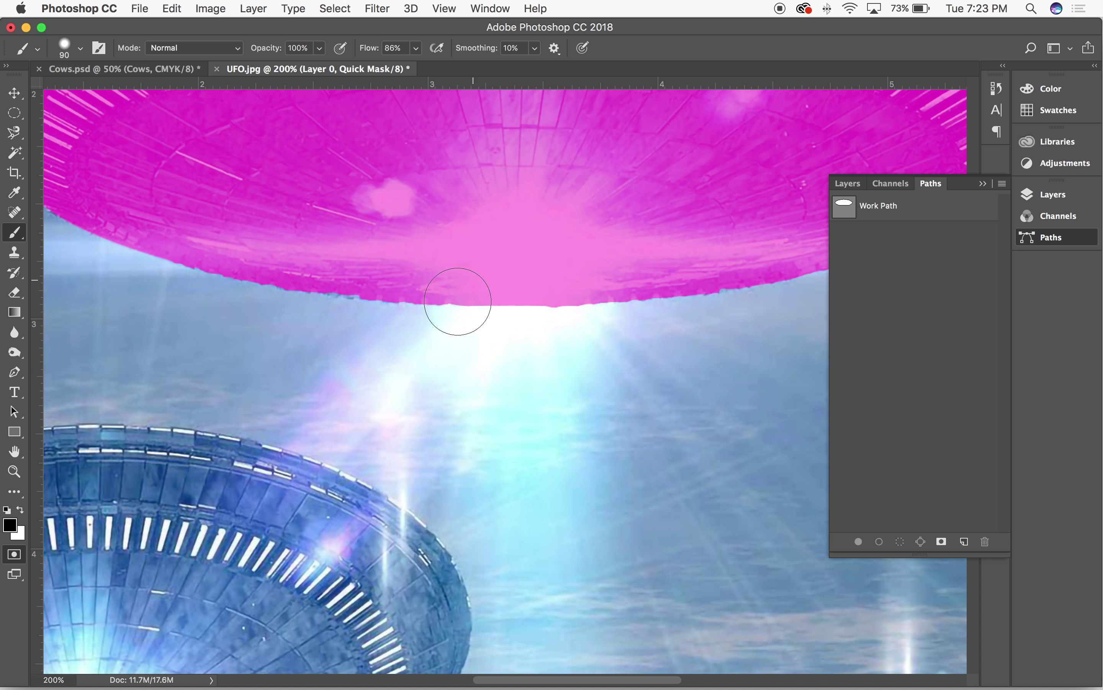
Set the brush to 30% opacity and 0% hardness
left_click(298, 49)
type("3")
left_click(81, 48)
left_click_drag(129, 131, 86, 130)
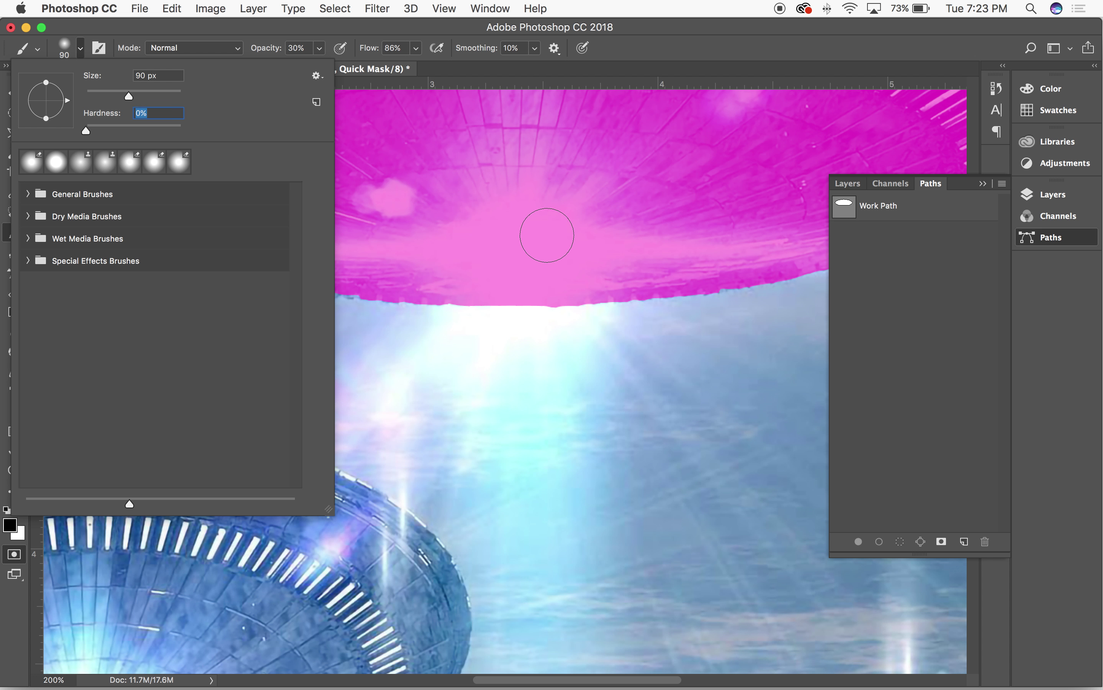
key("Return")
Paint the upper-left and middle of the light beam below the saucer into the mask, reducing the brush size for the narrow lower tip
mouse_move(420, 363)
left_mouse_down()
mouse_move(459, 281)
mouse_move(411, 384)
mouse_move(468, 294)
mouse_move(411, 348)
mouse_move(421, 372)
mouse_move(406, 387)
mouse_move(387, 382)
mouse_move(506, 238)
mouse_move(466, 376)
mouse_move(487, 350)
mouse_move(483, 446)
mouse_move(480, 193)
mouse_move(483, 374)
mouse_move(510, 236)
mouse_move(494, 381)
left_mouse_up()
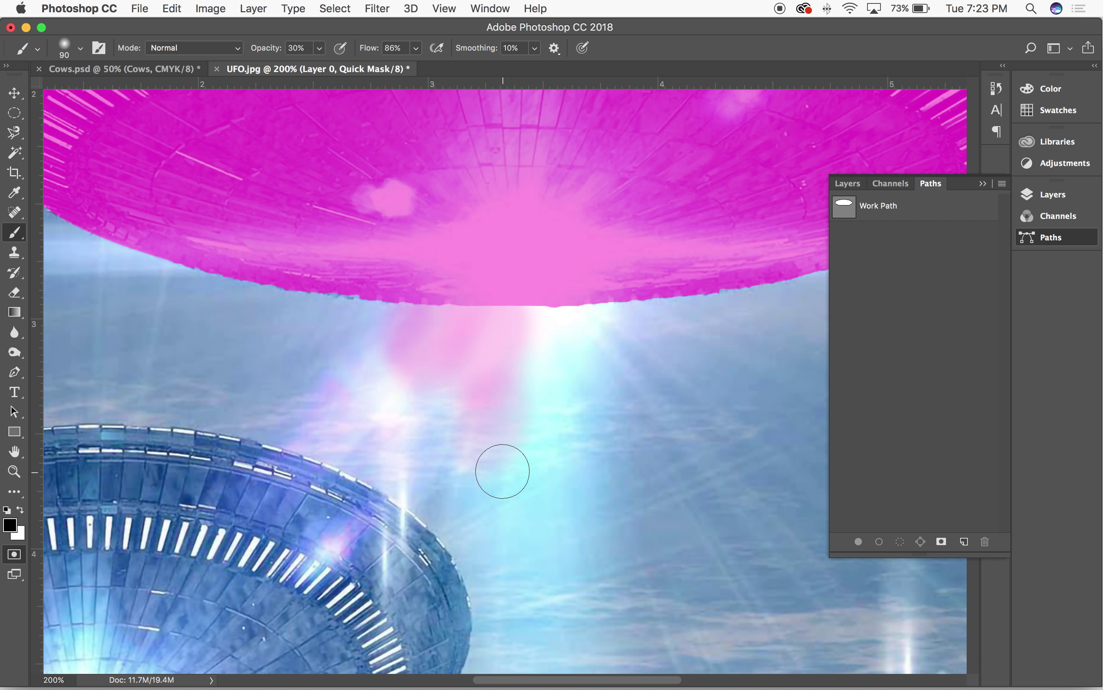
key("bracketleft")
key("bracketleft")
key("bracketleft")
key("bracketleft")
key("bracketleft")
left_click_drag(504, 510, 515, 384)
Paint the middle and right side of the light beam into the mask with a 60 px brush, strengthening its core at 70% opacity
key("bracketright")
key("bracketright")
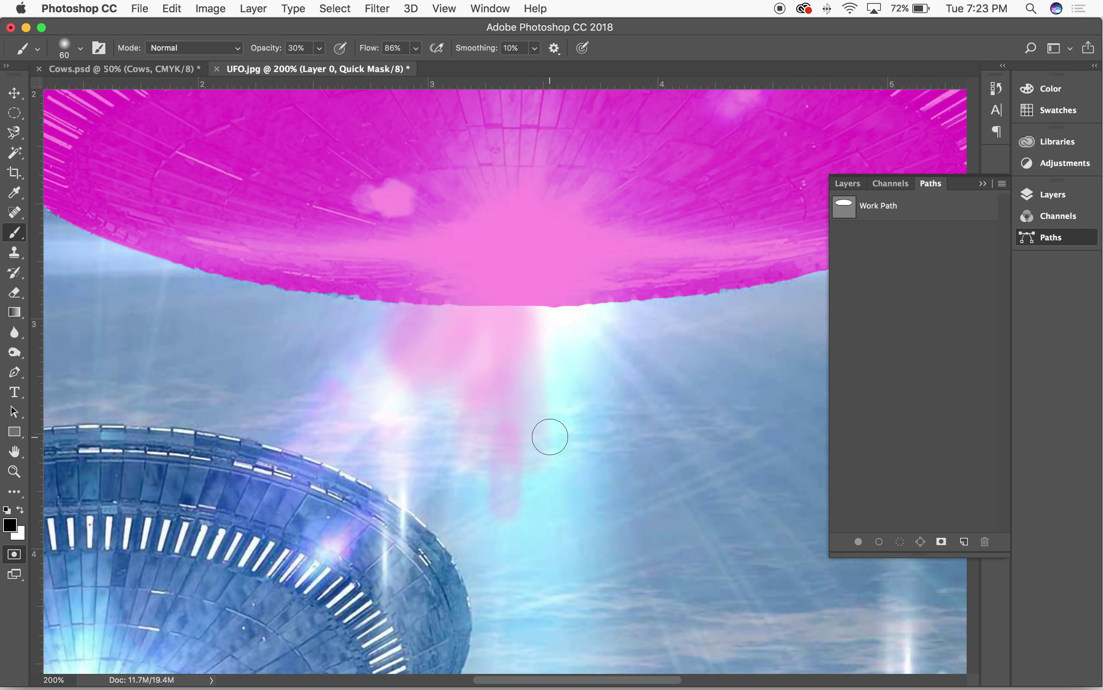
left_click_drag(549, 436, 525, 310)
left_click_drag(556, 399, 532, 266)
left_click_drag(588, 322, 579, 274)
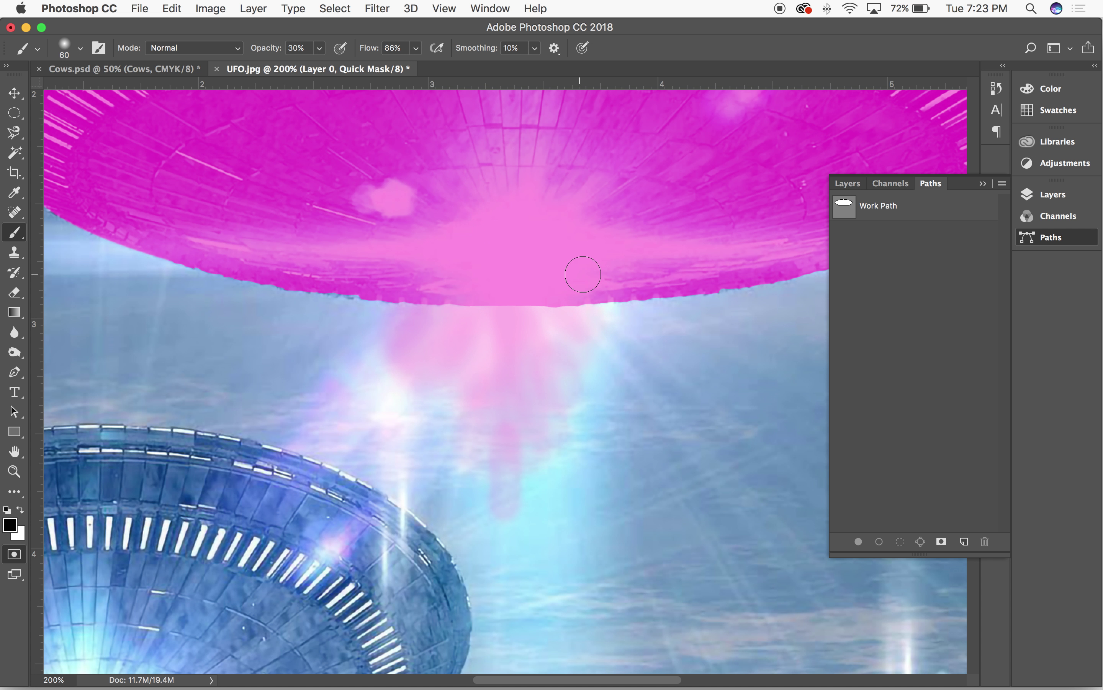
mouse_move(589, 328)
left_mouse_down()
mouse_move(547, 360)
mouse_move(548, 404)
mouse_move(500, 187)
mouse_move(482, 436)
mouse_move(508, 291)
mouse_move(447, 333)
left_mouse_up()
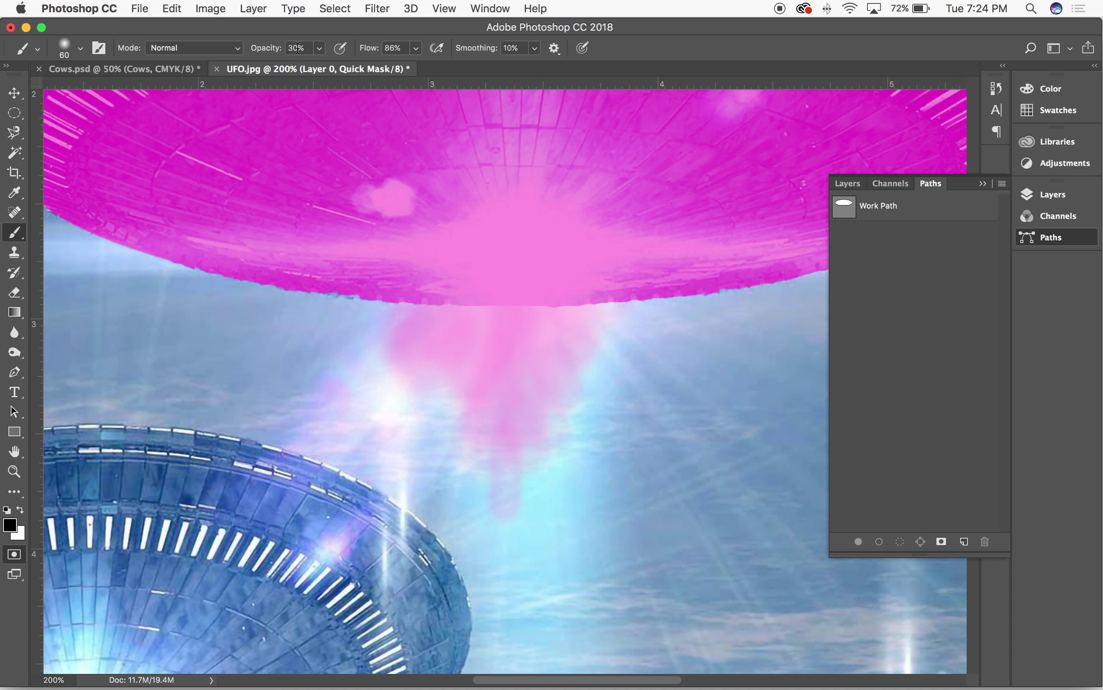
key("Return")
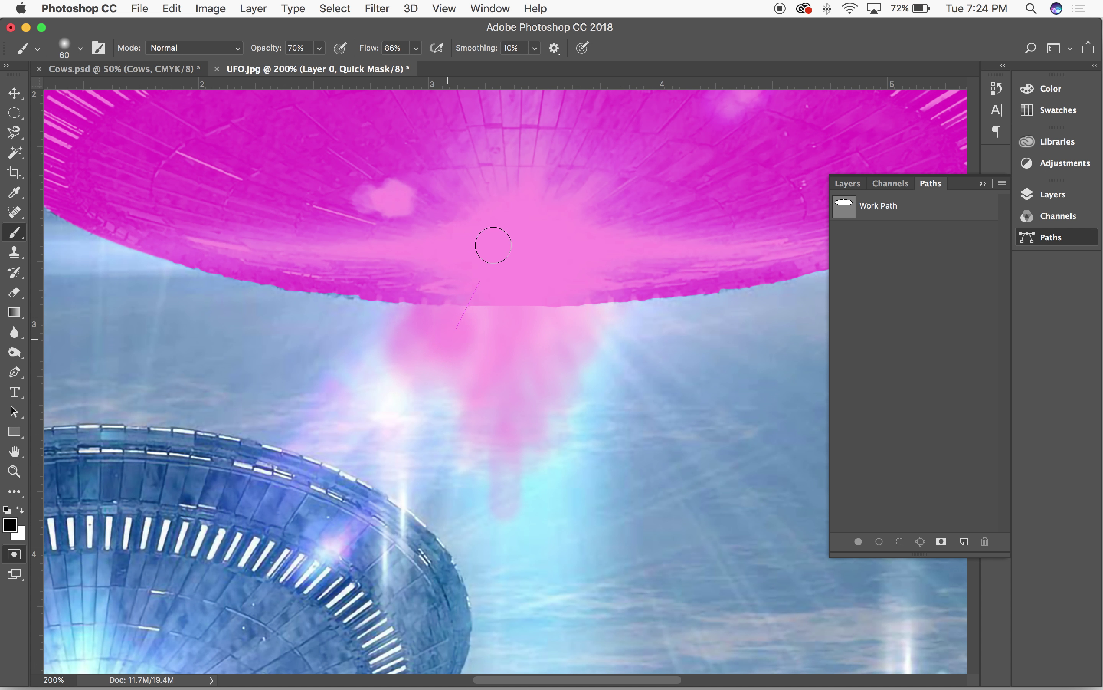
mouse_move(494, 245)
left_mouse_down()
mouse_move(456, 362)
mouse_move(517, 288)
mouse_move(501, 413)
mouse_move(547, 261)
mouse_move(578, 300)
mouse_move(566, 320)
mouse_move(571, 241)
mouse_move(509, 289)
mouse_move(450, 311)
mouse_move(375, 121)
left_mouse_up()
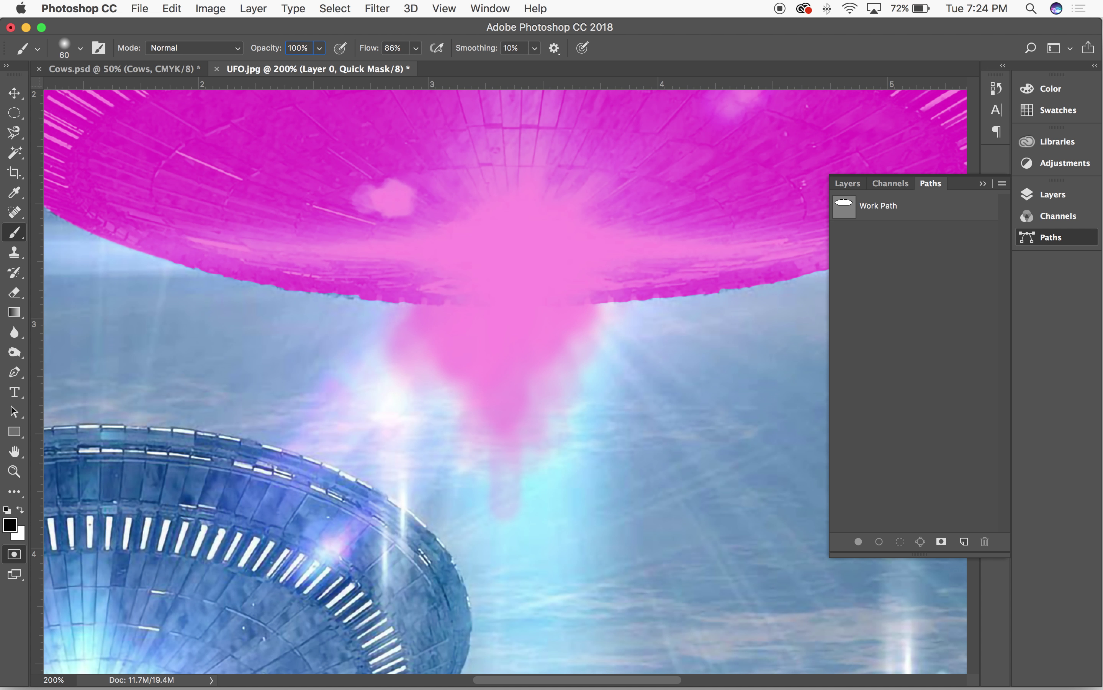
Try a 175 px brush stroke at 100% opacity over the saucer's bright lower rim, and undo it
key("bracketright")
key("bracketright")
key("bracketright")
key("bracketright")
key("bracketright")
key("bracketright")
key("bracketright")
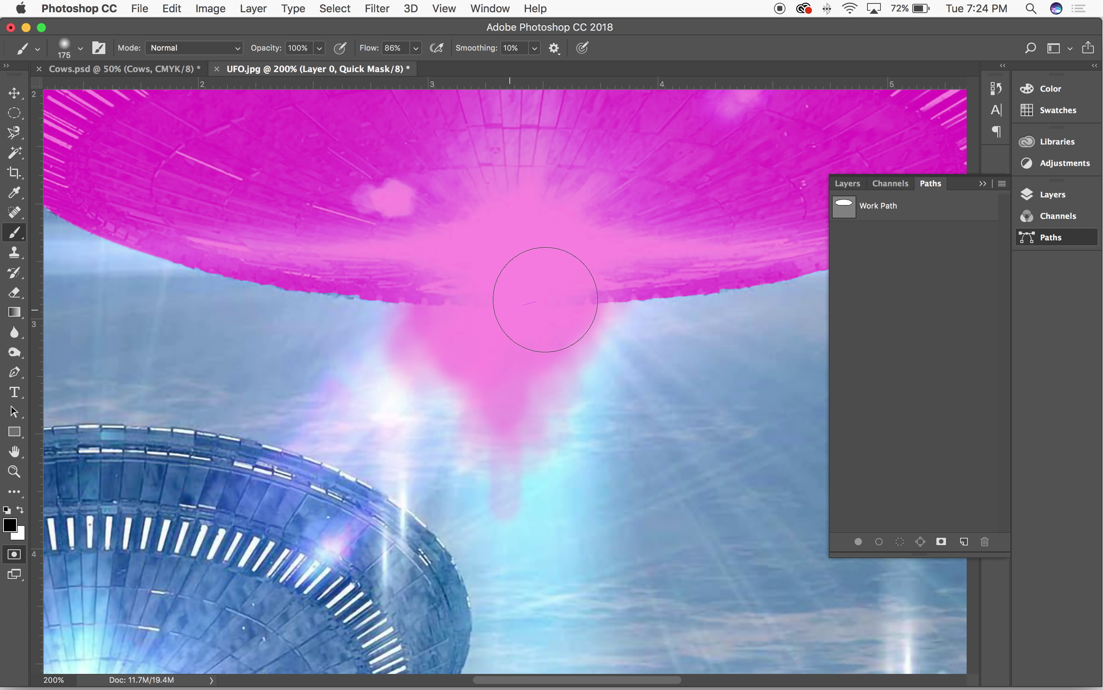
left_click_drag(547, 296, 563, 254)
key("super+z")
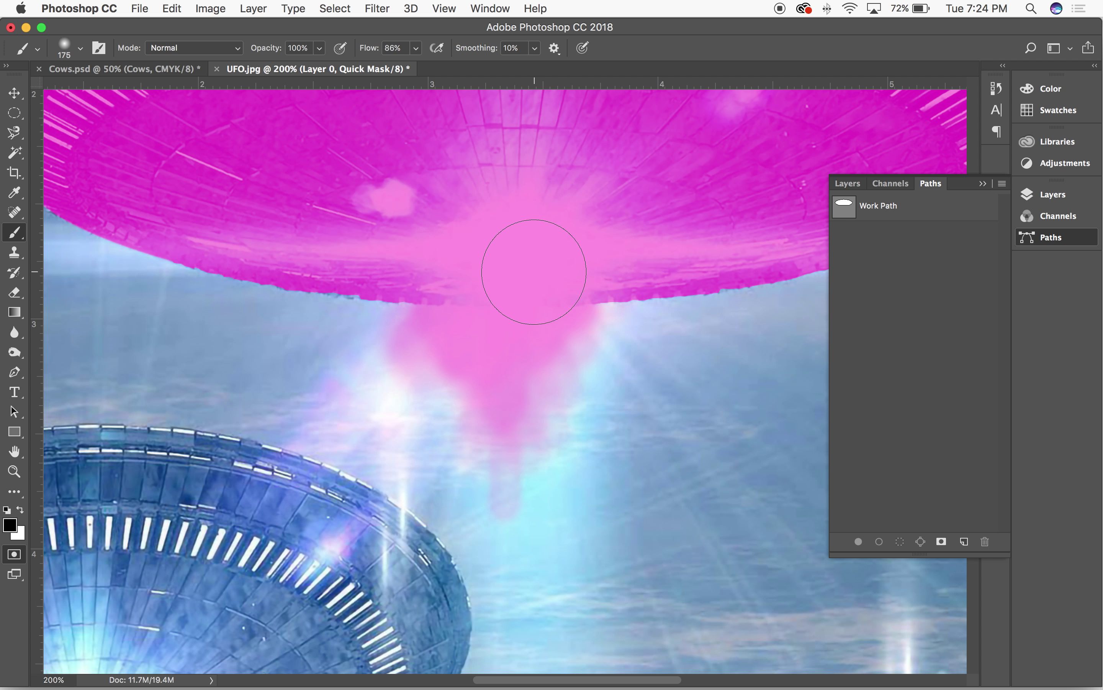
Leave Quick Mask and move the selected saucer with its glow into Cows.psd as a new layer over the left cow
left_click(13, 554)
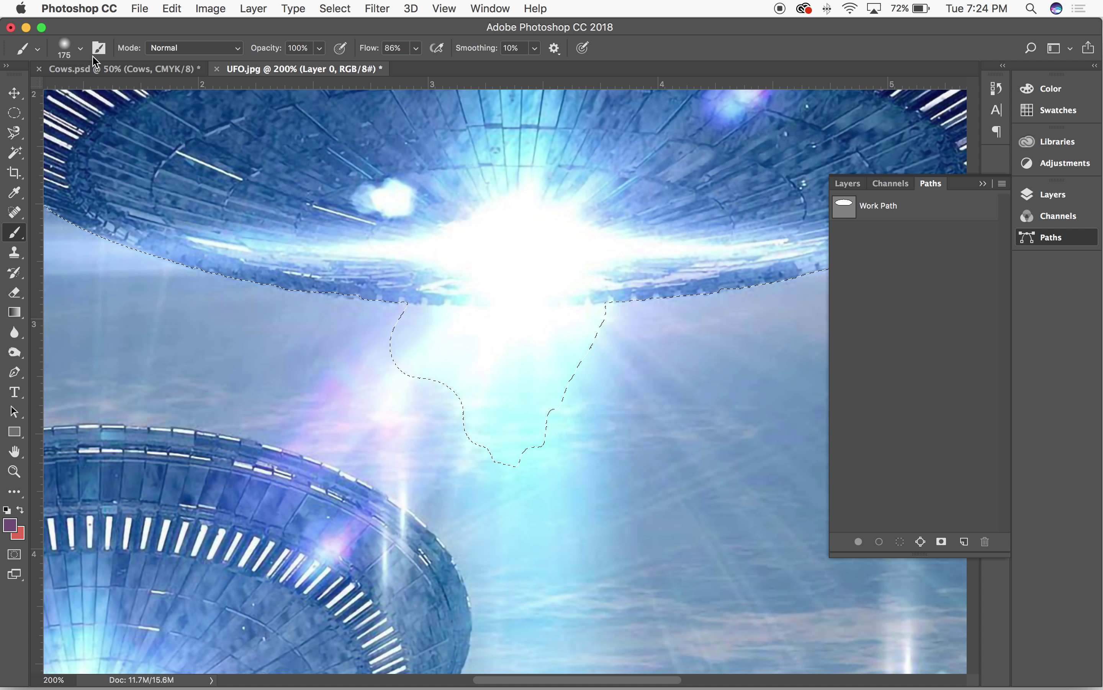
left_click(15, 93)
key("super+minus")
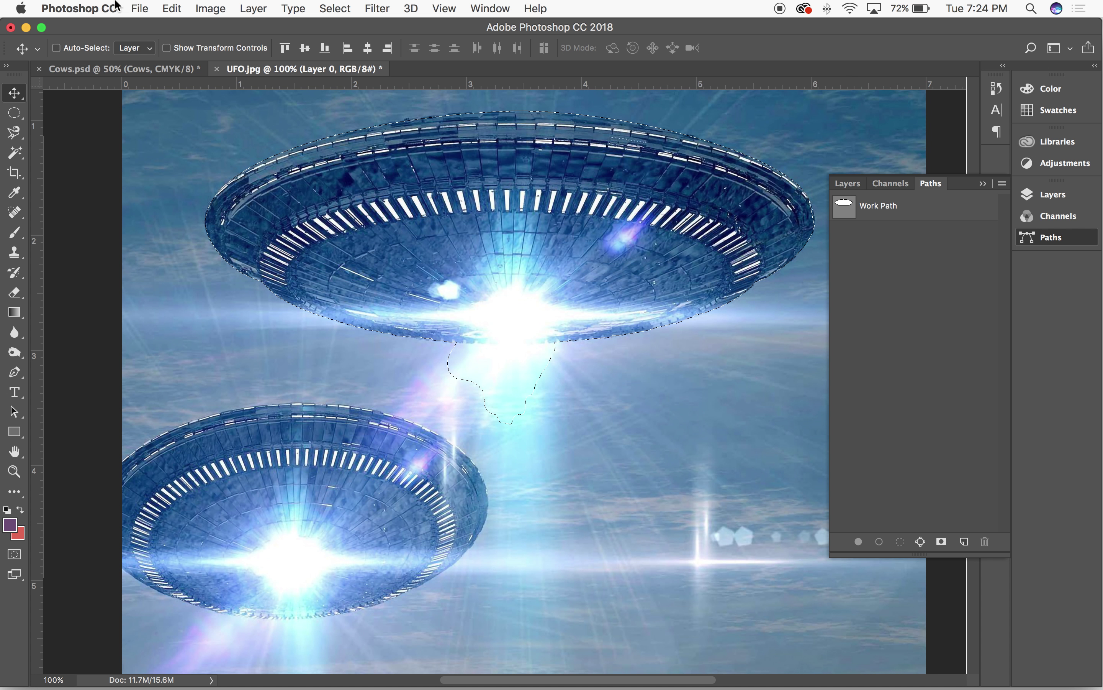
left_click(847, 183)
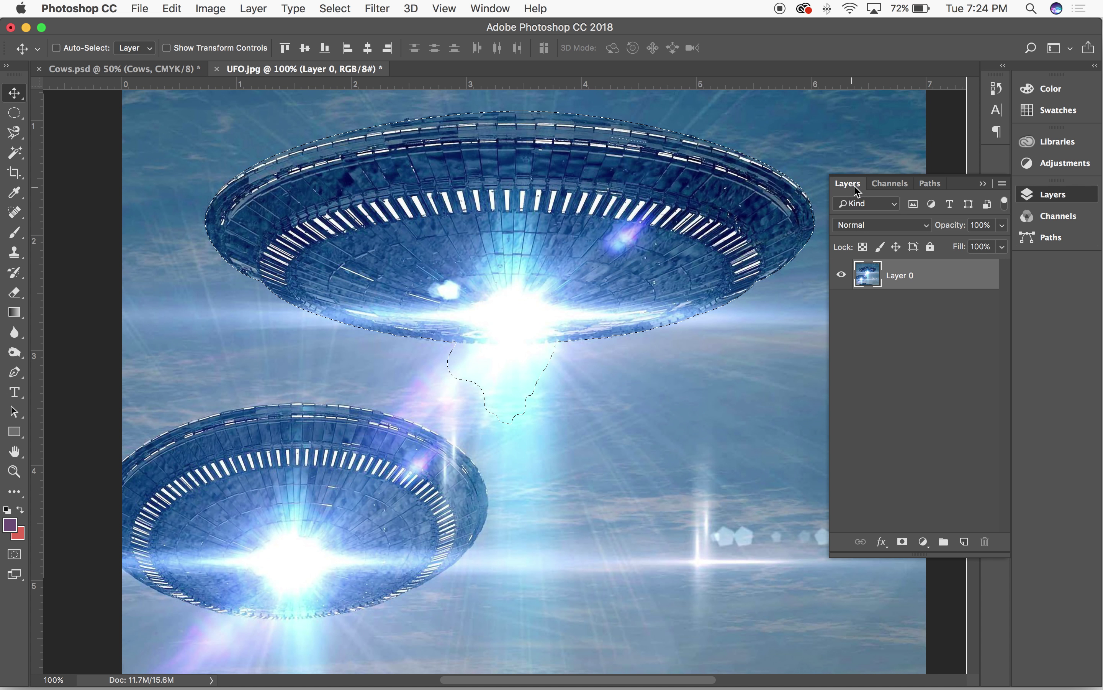
left_click_drag(593, 216, 404, 283)
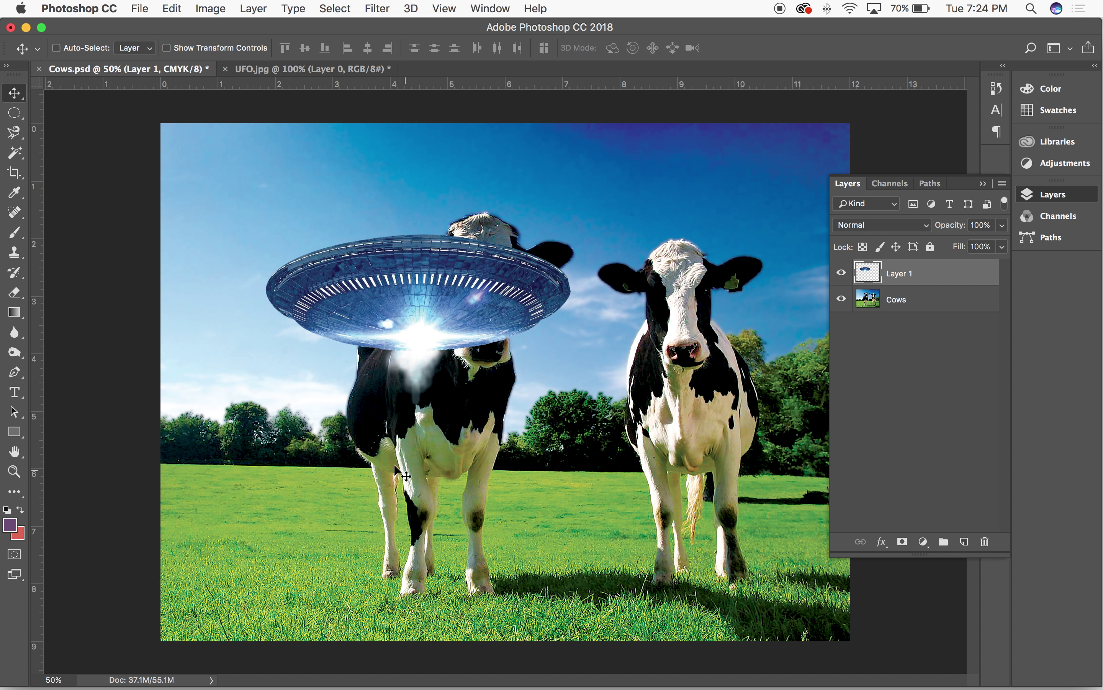
Examine the soft glow and lower edge of the saucer up close against the dark cow
key("super+equal")
key("super+equal")
key("super+equal")
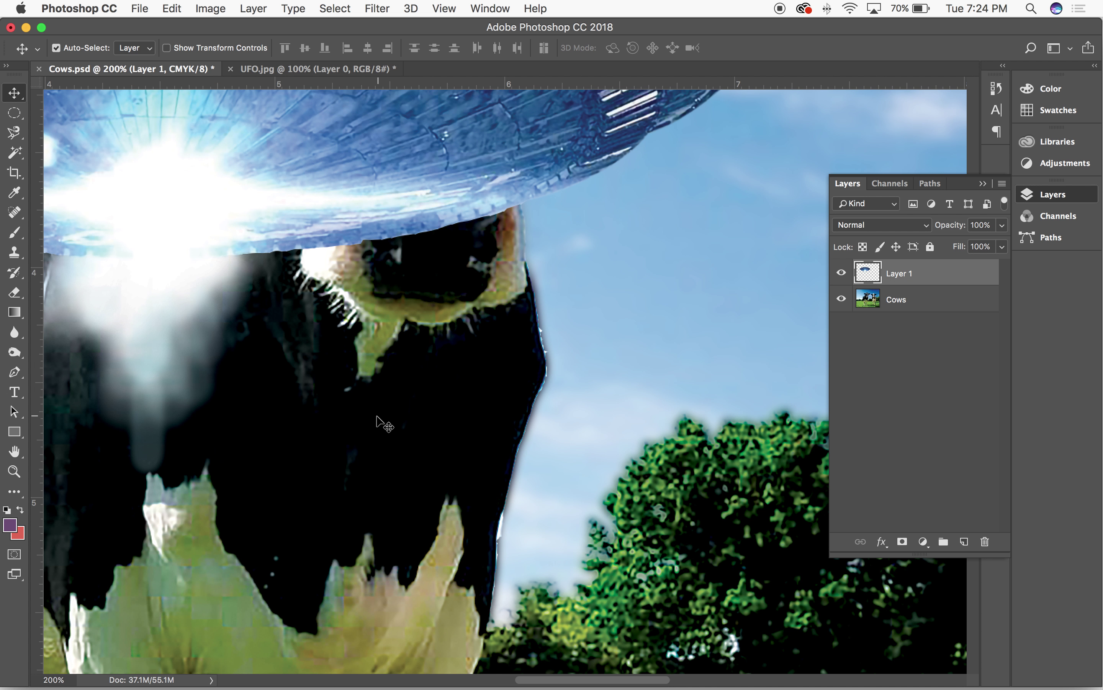
scroll(378, 415, "left", 10)
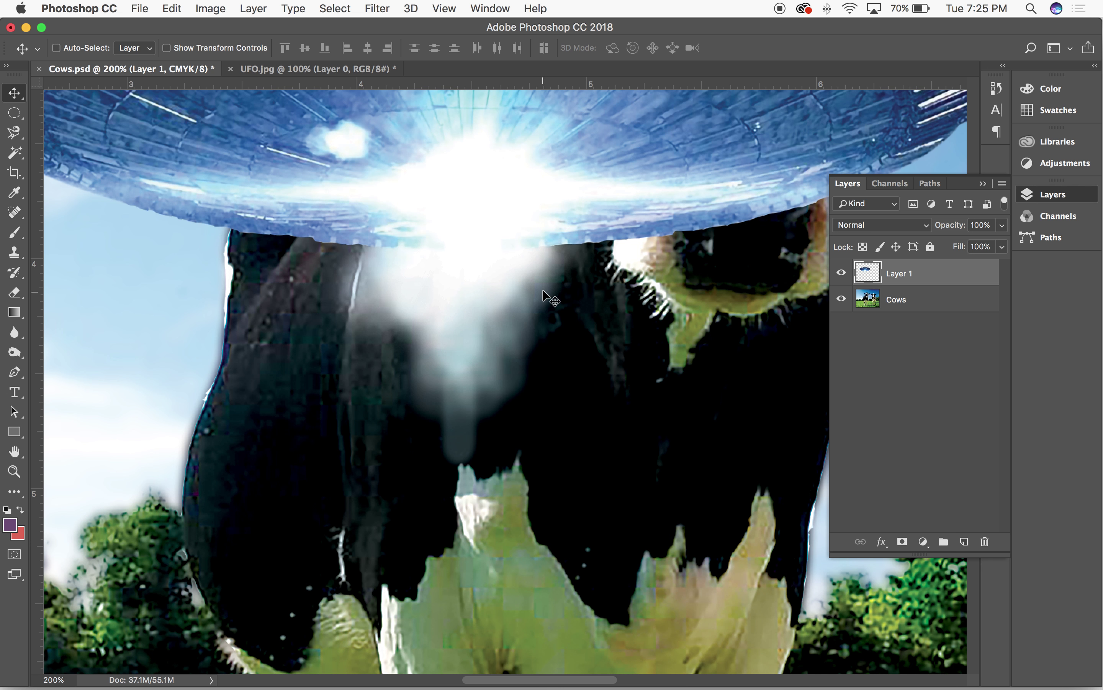
key("super")
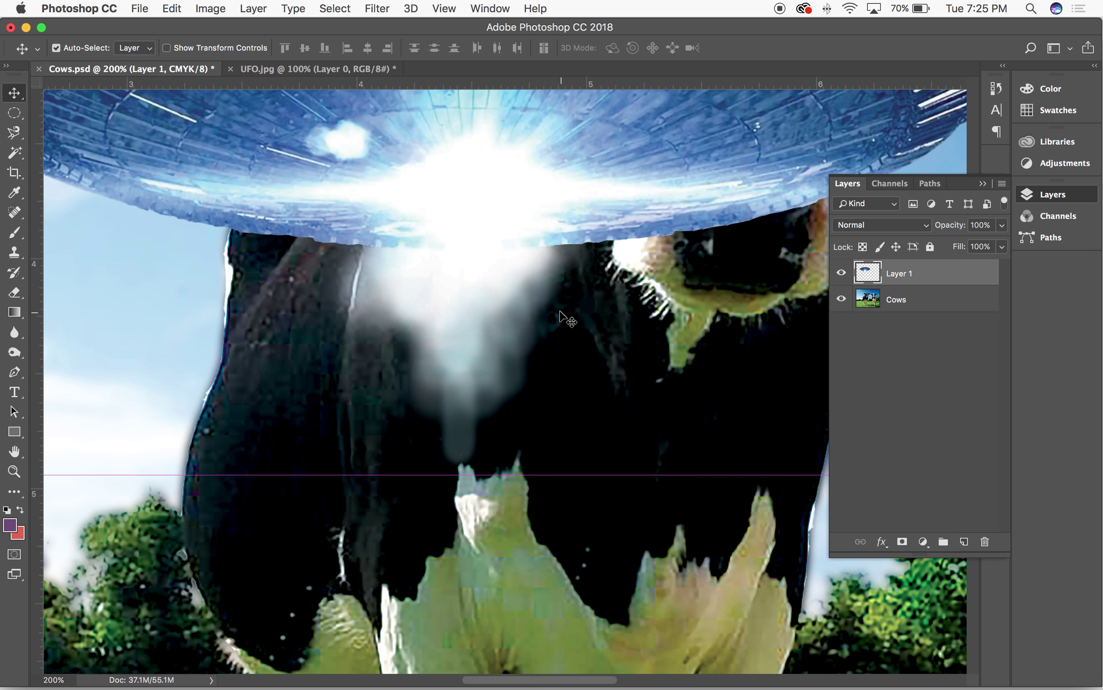
key("super+minus")
key("super+minus")
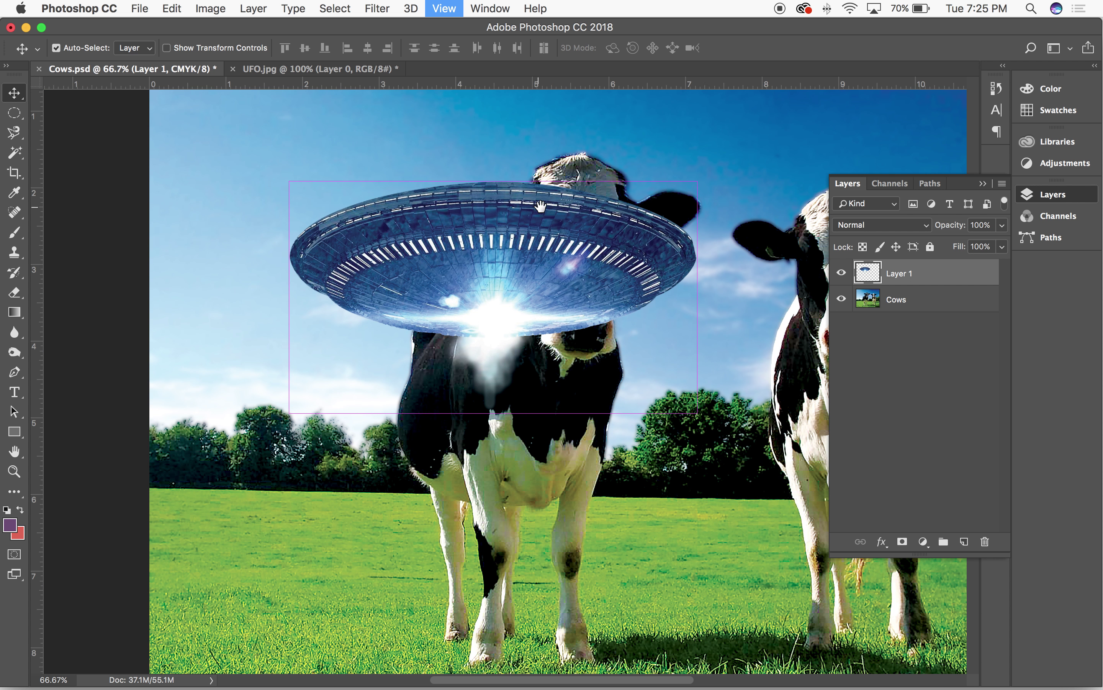
Move the saucer layer up into the sky so its light falls on the right cow's head
scroll(323, 318, "right", 5)
left_click_drag(324, 318, 659, 172)
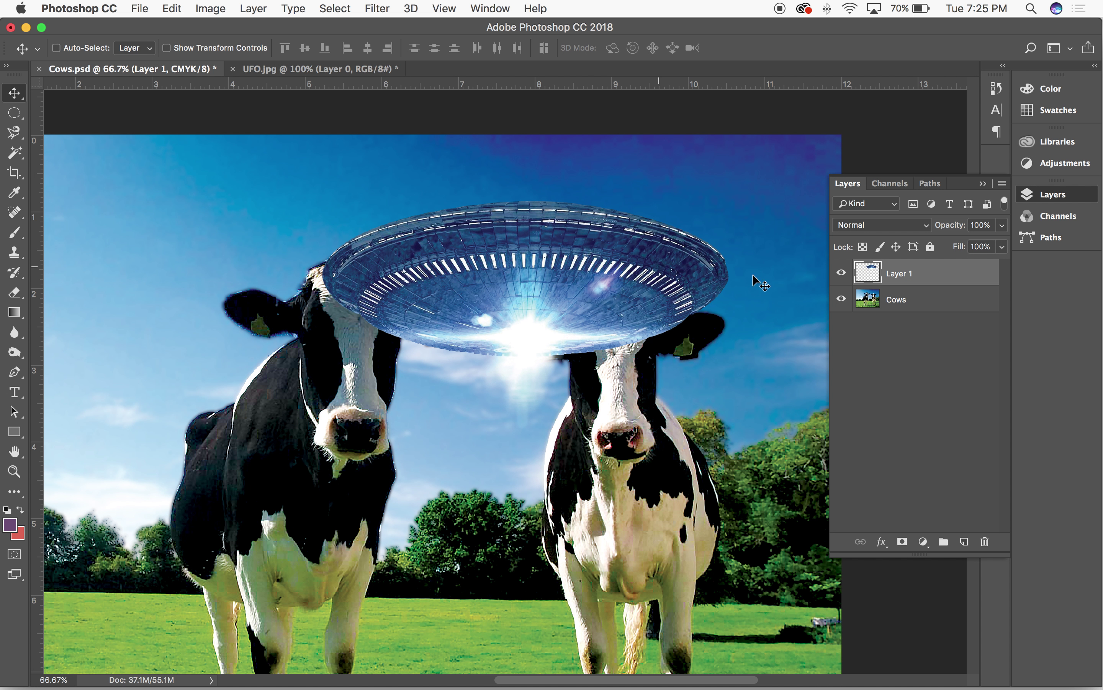
left_click_drag(549, 267, 677, 182)
key("super+plus")
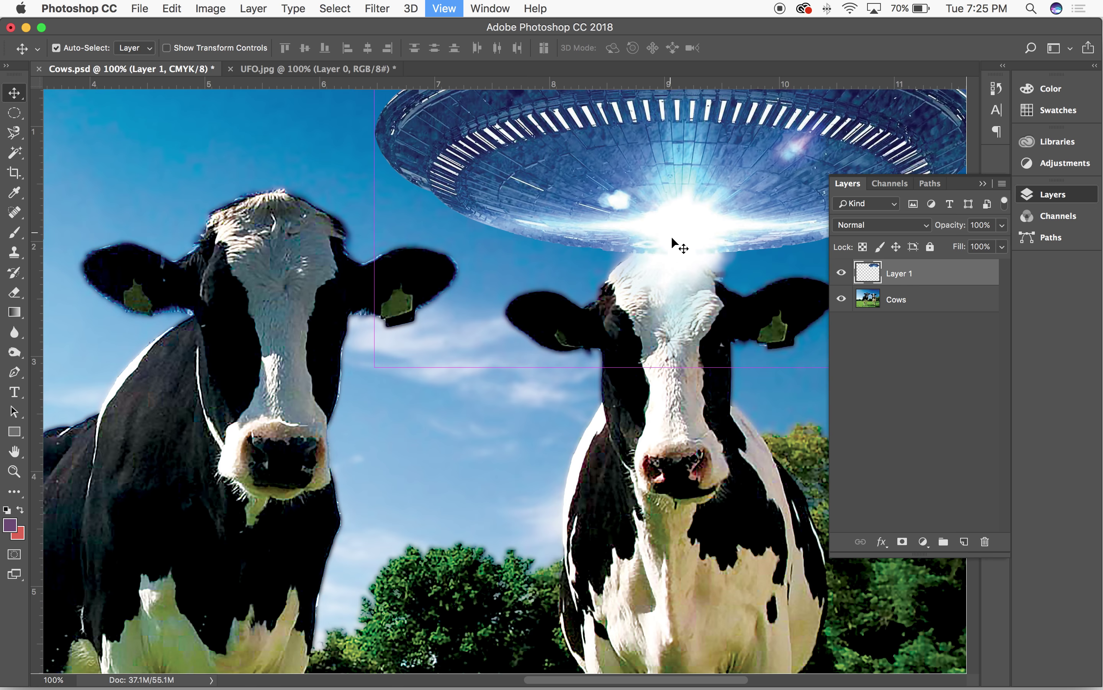
scroll(679, 247, "up", 3)
scroll(679, 247, "right", 5)
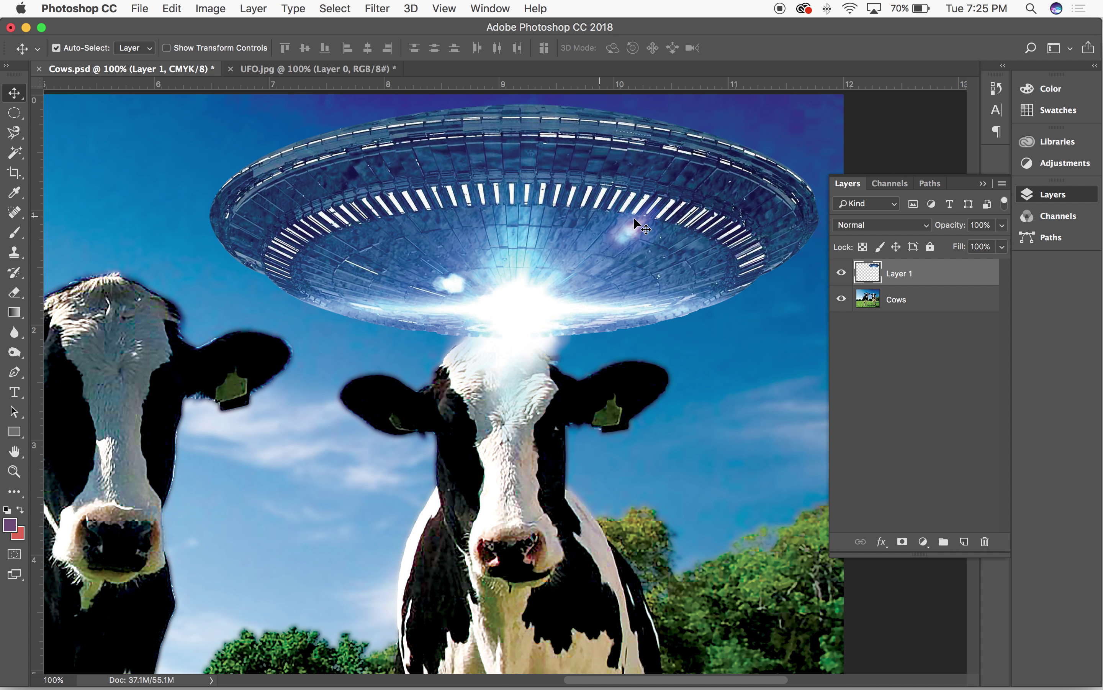
key("super+minus")
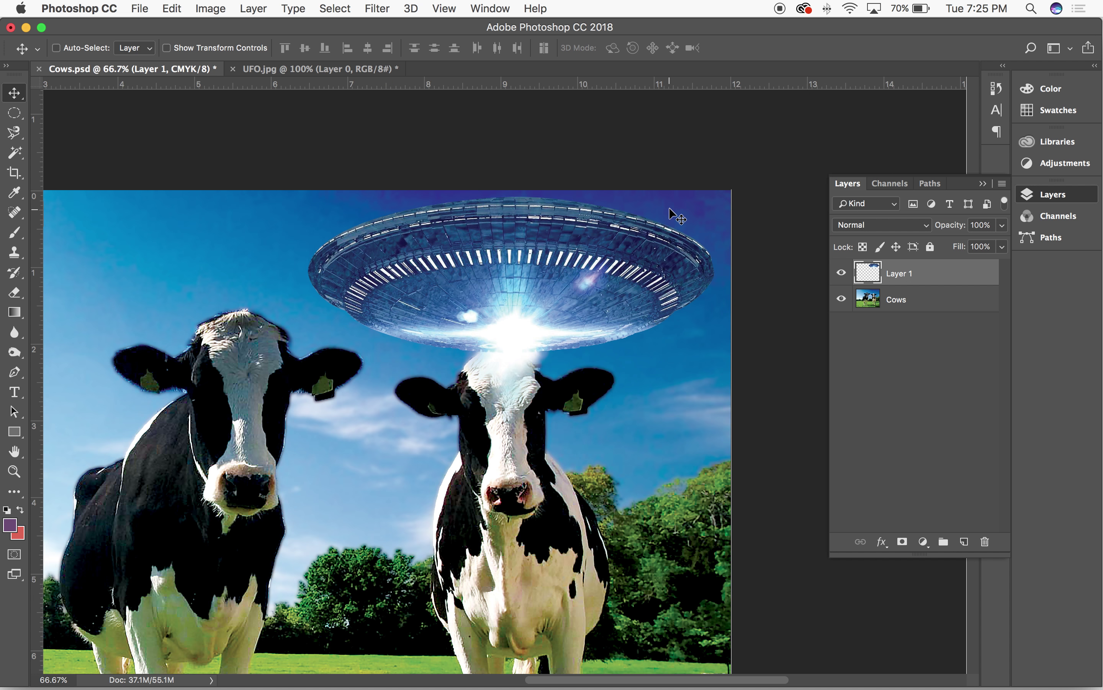
Scale the saucer layer down to about 94.7% in width and height
left_click(173, 9)
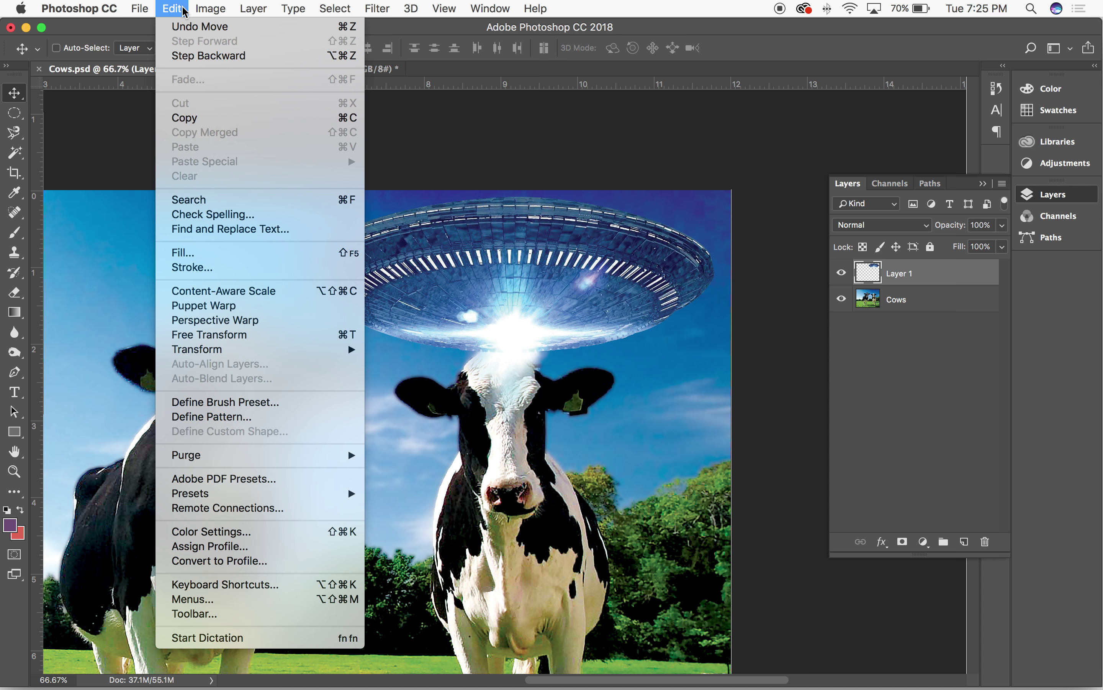
mouse_move(240, 352)
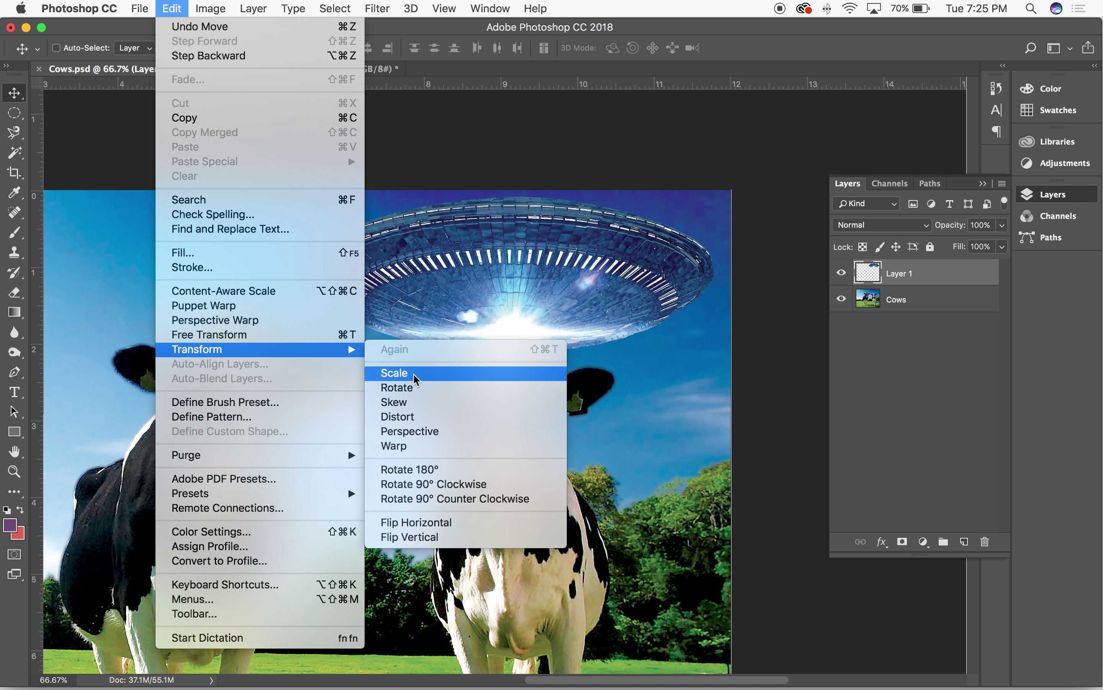
left_click(393, 373)
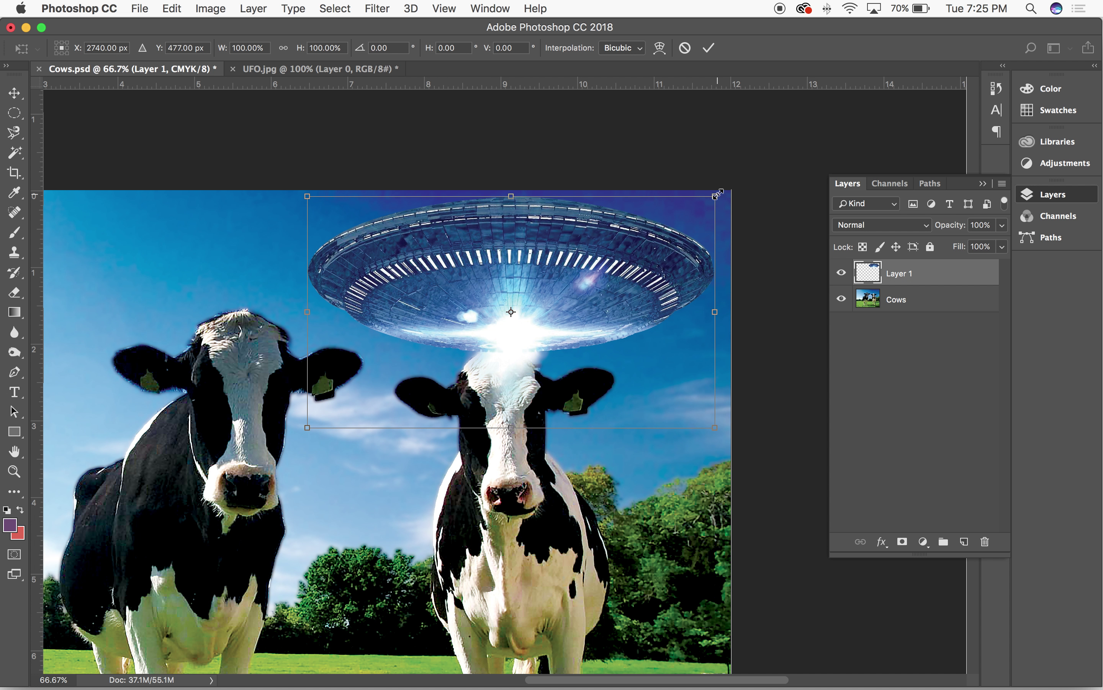
left_click_drag(715, 196, 694, 209)
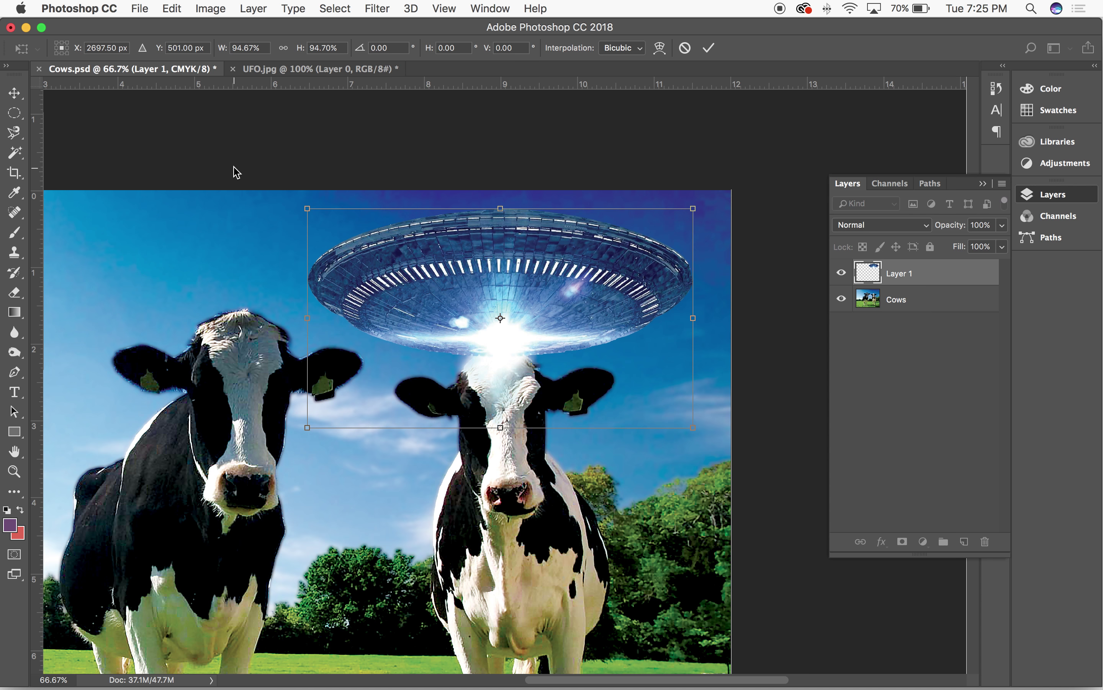
key("Return")
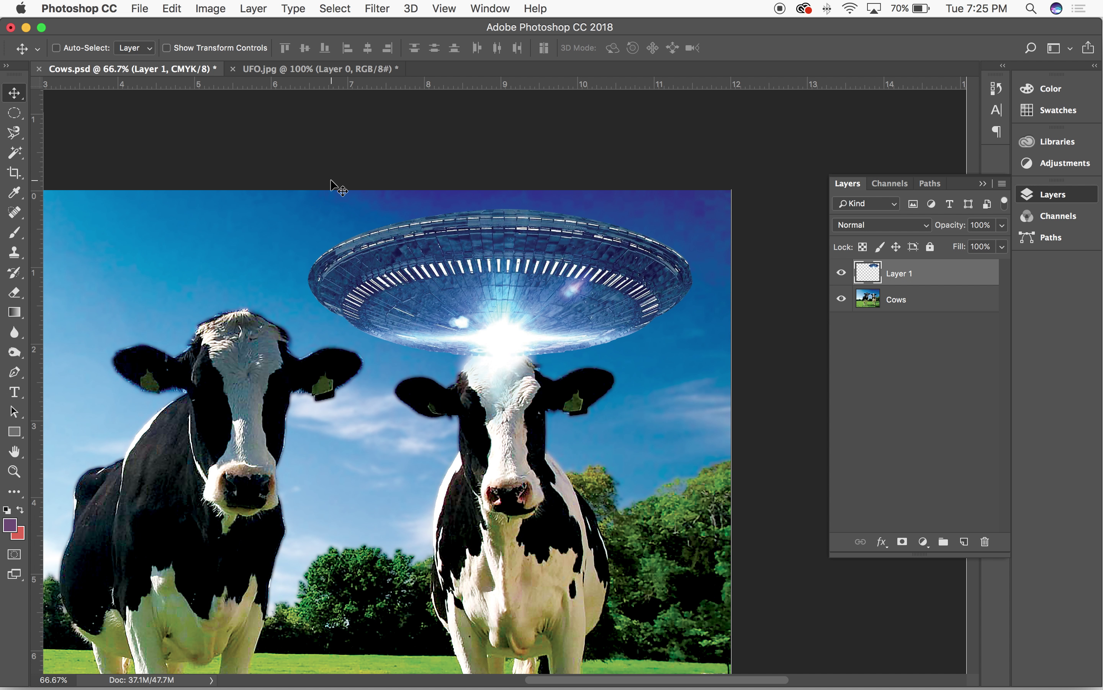
Rotate the saucer about 11.5° clockwise, scale it to 95.61% and move it partly past the picture's upper-right edge
key("super+t")
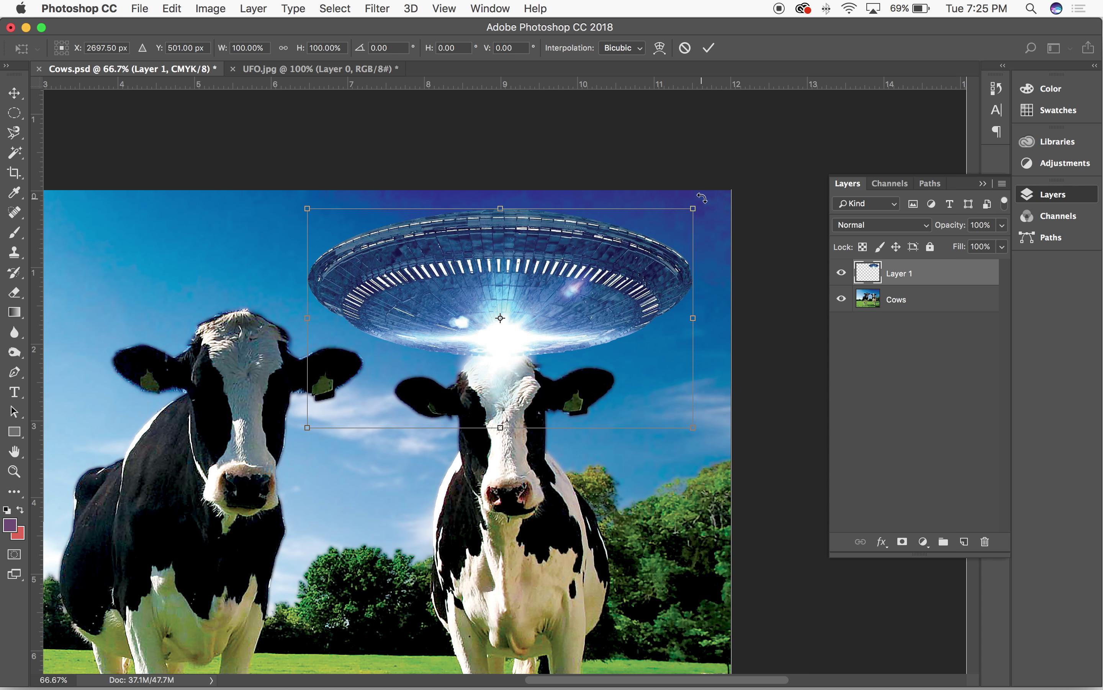
left_click_drag(703, 199, 694, 256)
left_click_drag(633, 304, 714, 278)
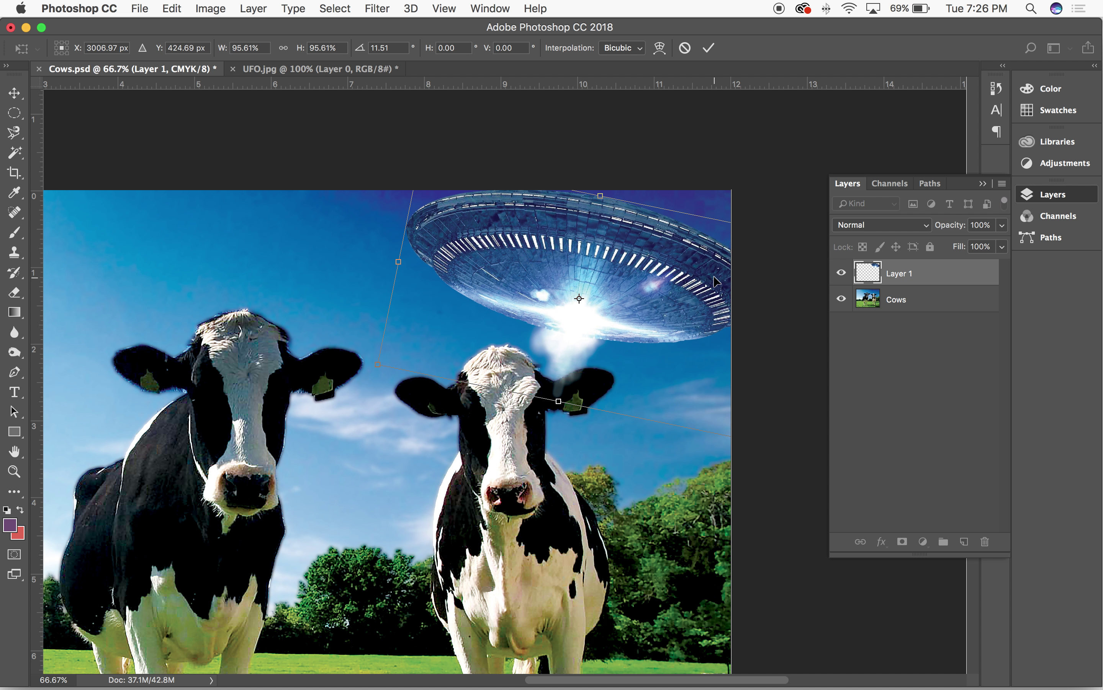
key("Return")
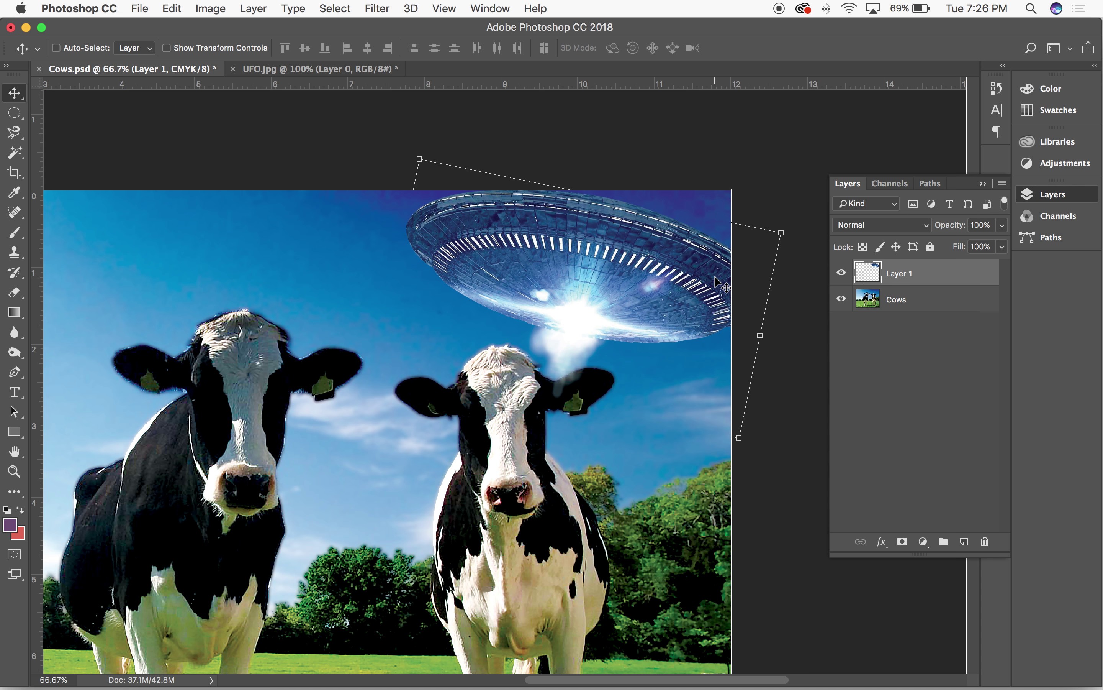
Examine the soft glow under the saucer up close where it overlaps the right cow's ear
key("super+minus")
key("super+r")
key("super+r")
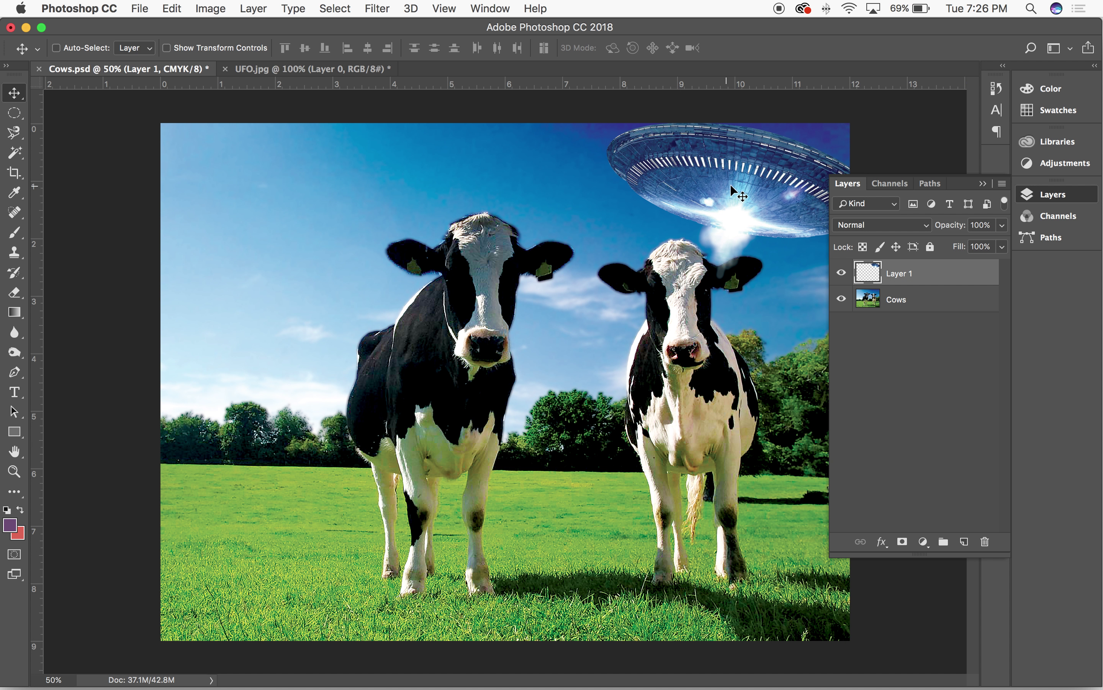
key("super+plus")
scroll(638, 182, "right", 10)
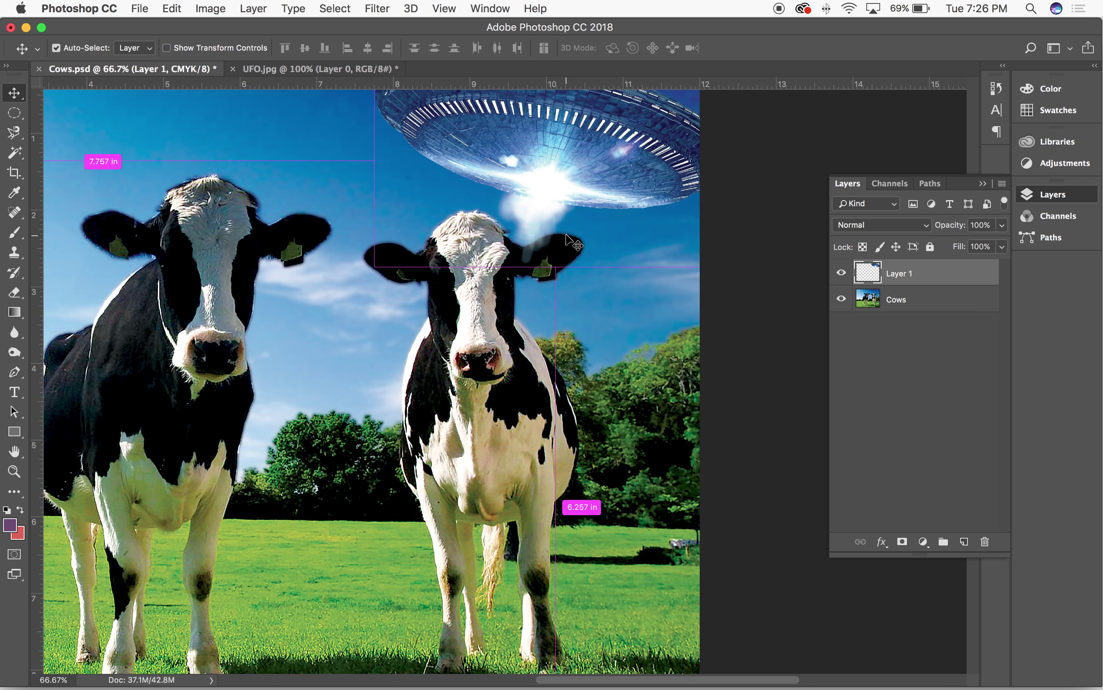
key("super+plus")
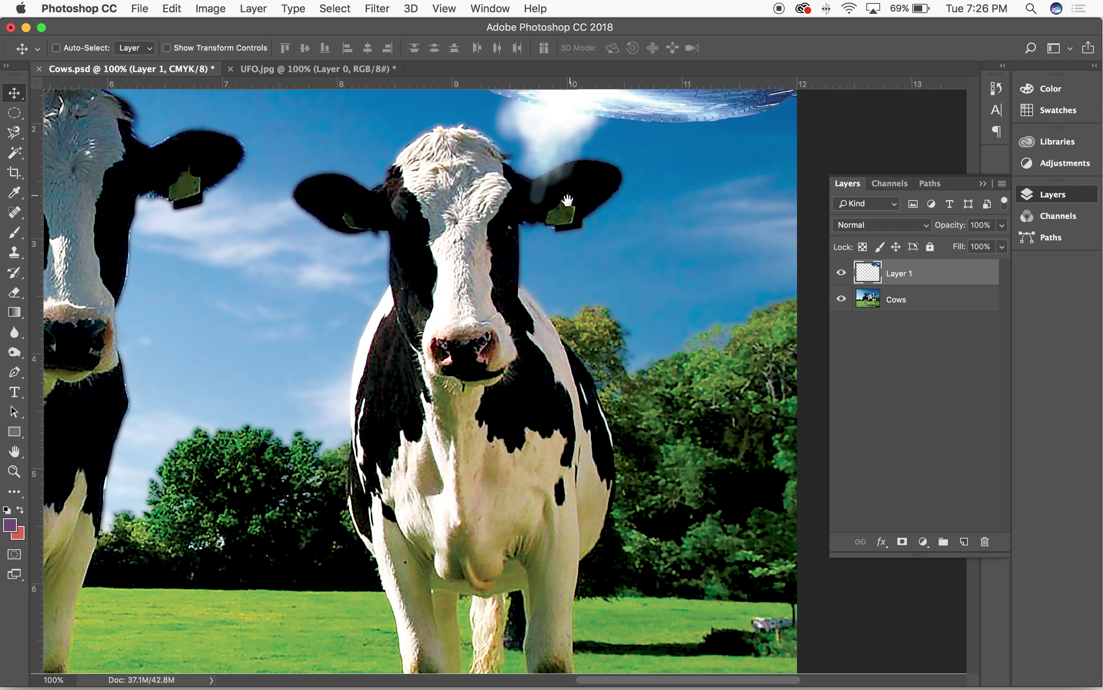
left_click_drag(578, 206, 533, 342)
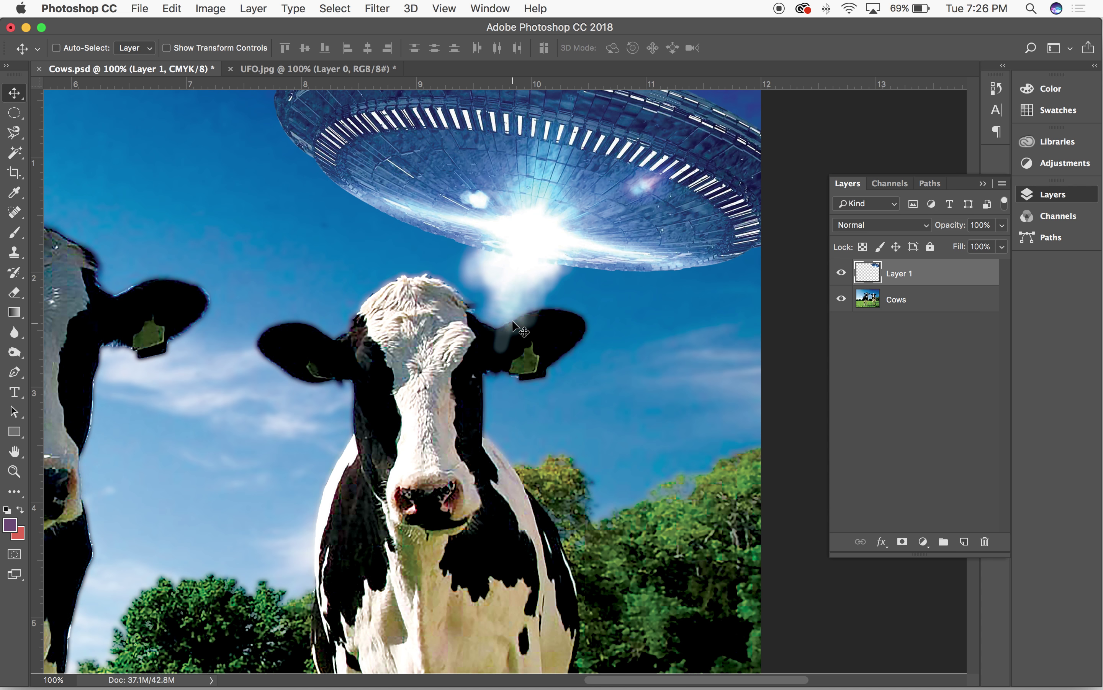
key("super+equal")
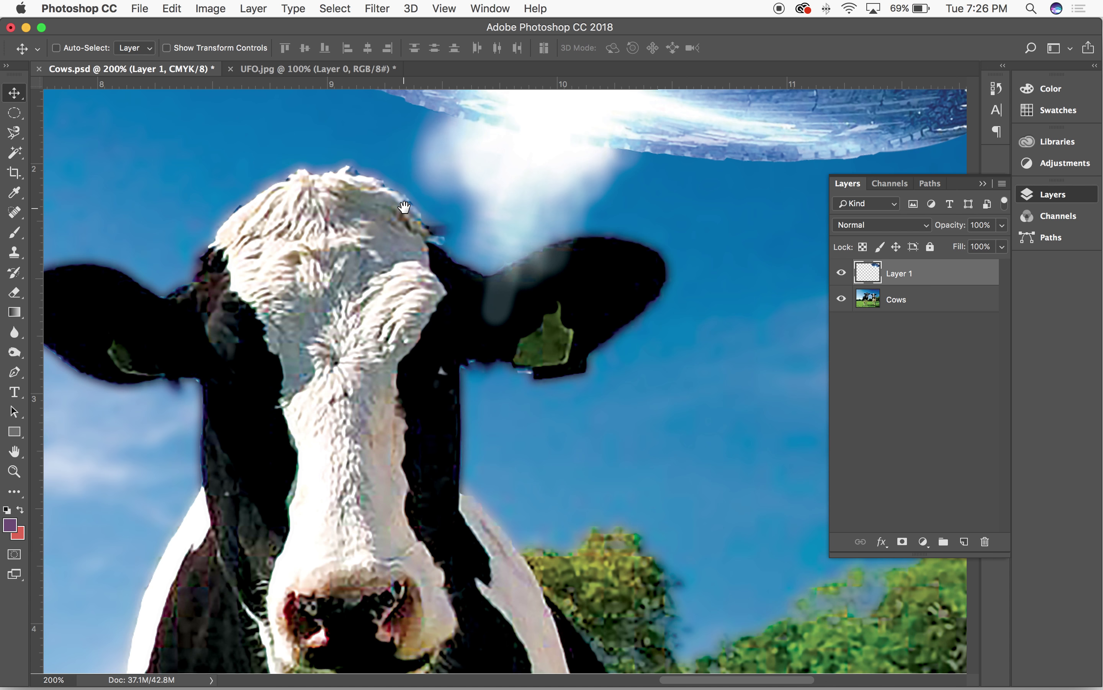
left_click_drag(400, 201, 412, 330)
key("super+r")
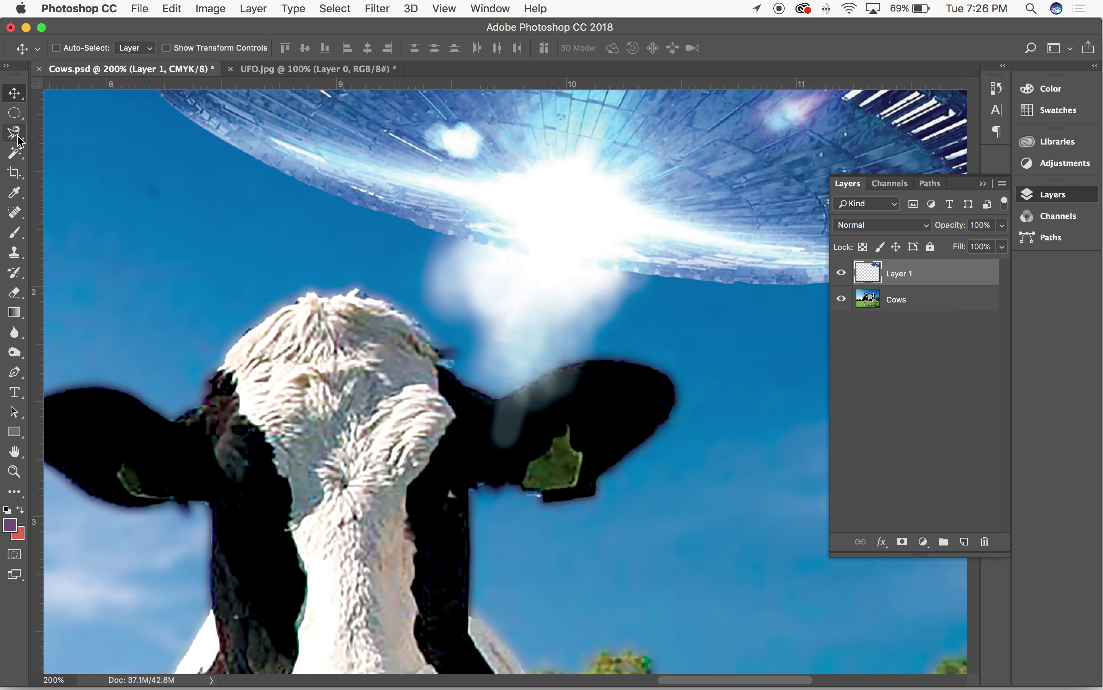
Draw a closed Pen path around the soft glow, following the saucer's lower edge and looping below across the right cow's head
key("p")
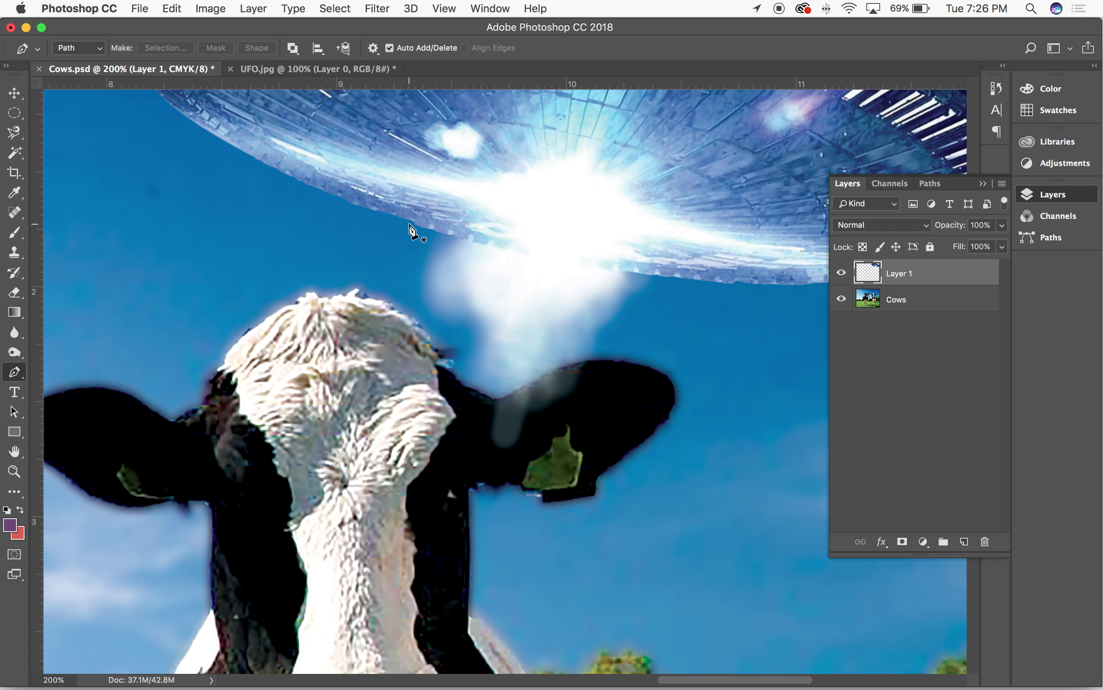
left_click(438, 232)
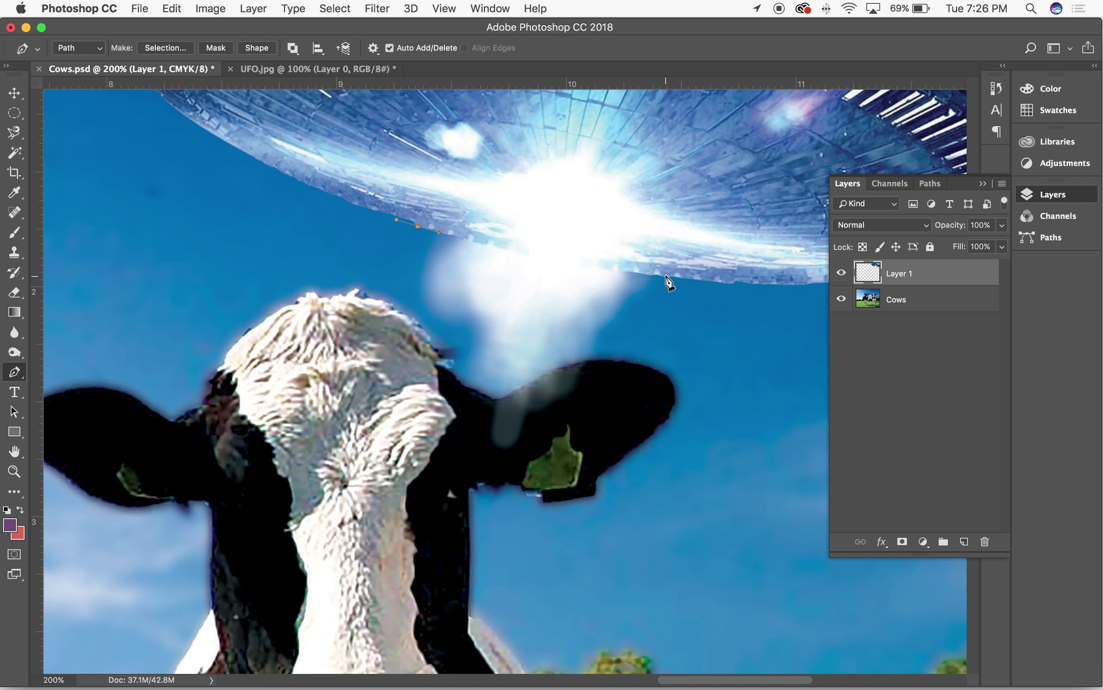
left_click_drag(671, 277, 775, 286)
left_click(785, 285)
left_click_drag(733, 423, 677, 634)
left_click(418, 226)
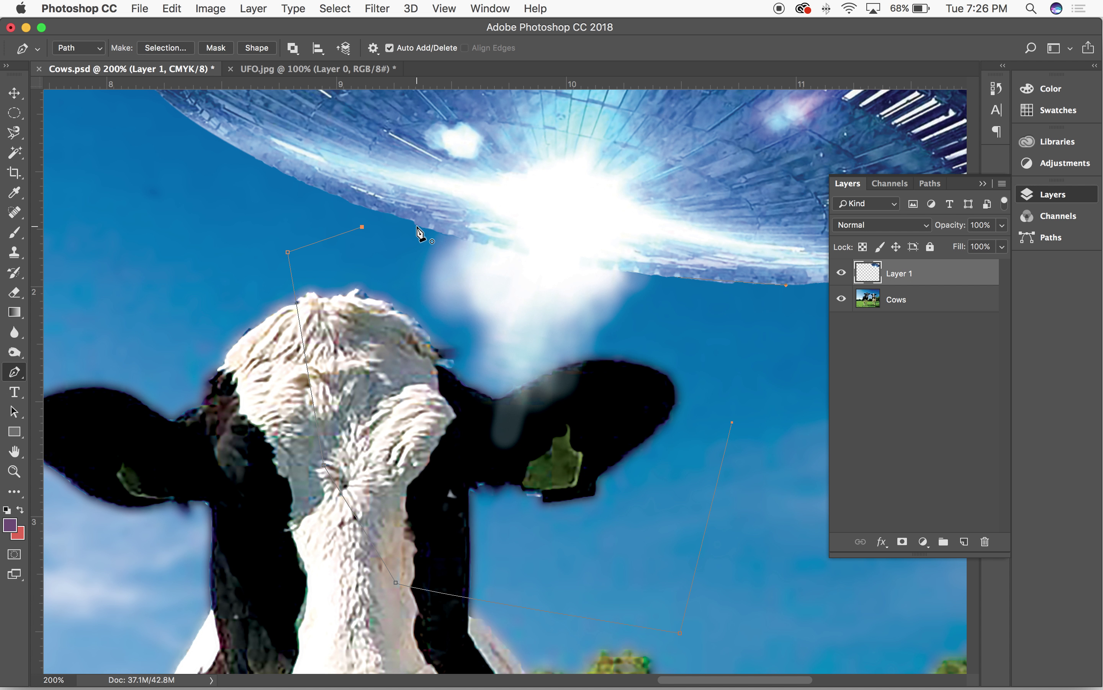
Make a new anti-aliased selection from the work path with a feather radius of 0.5 pixels
left_click(940, 185)
left_click(1003, 185)
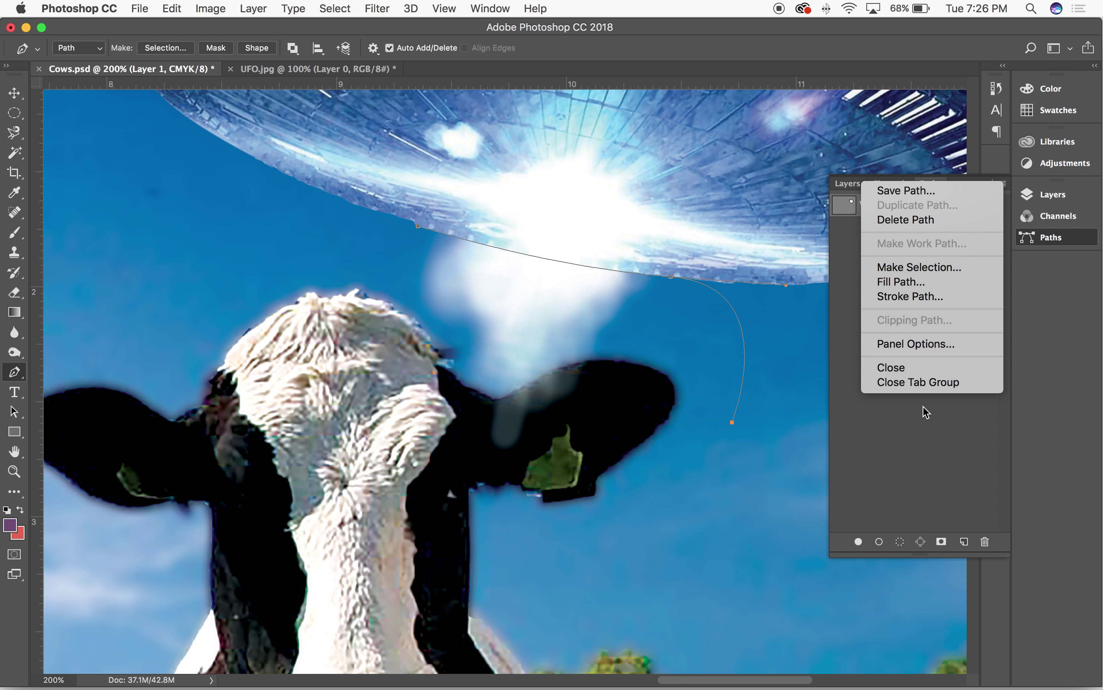
left_click(919, 268)
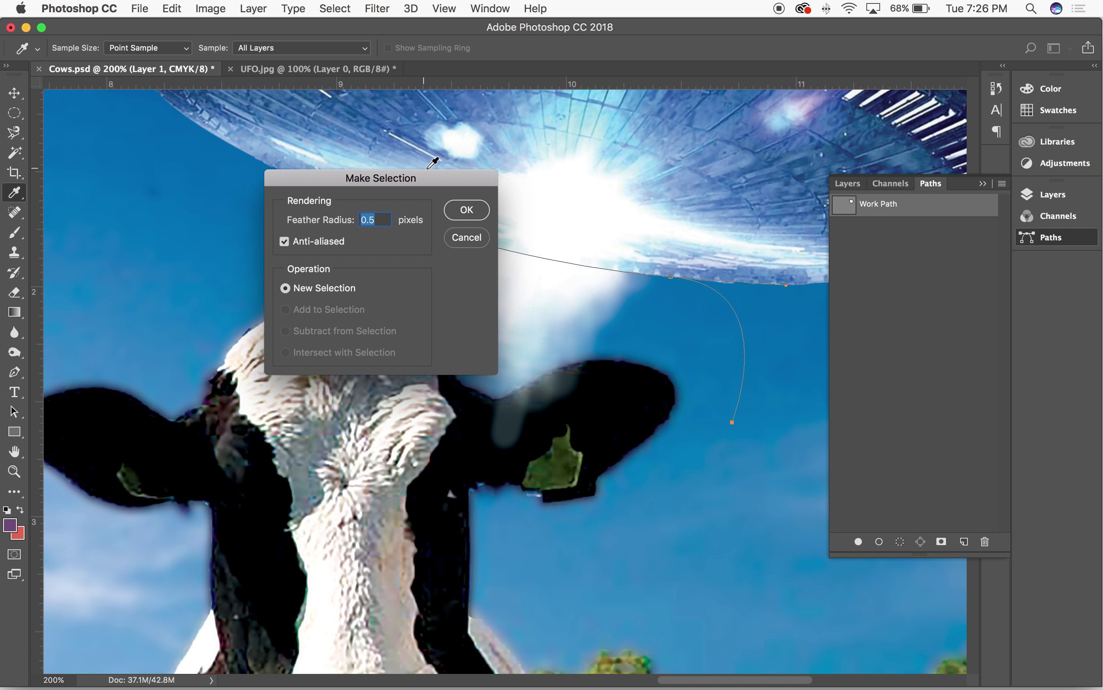
left_click(466, 211)
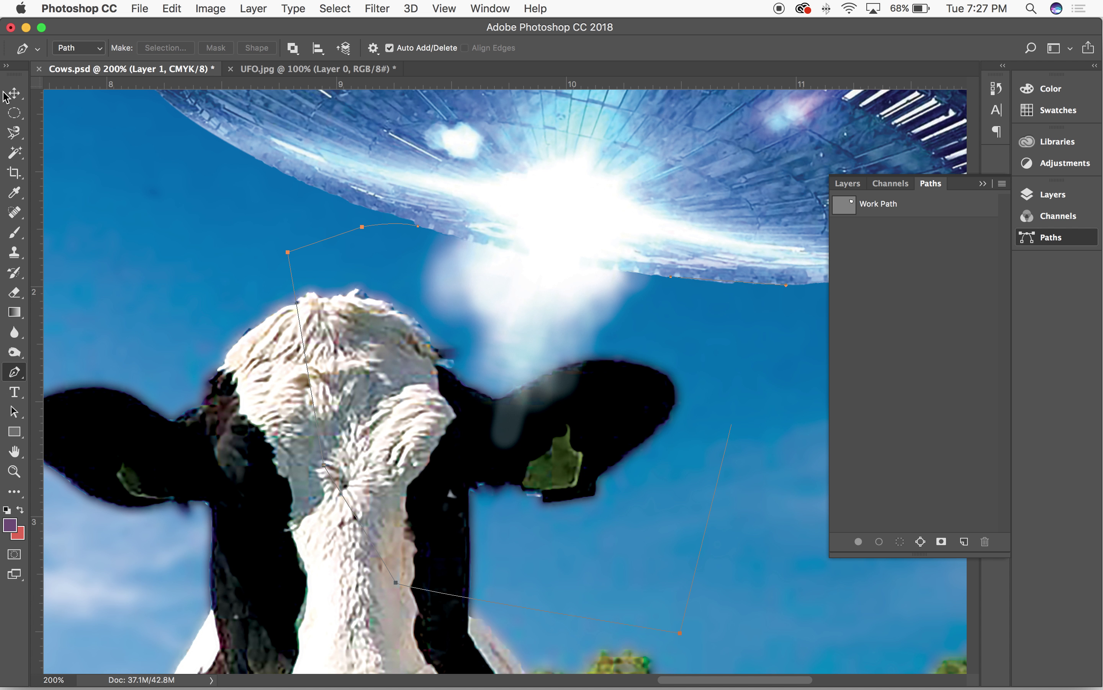
Add a new empty layer and place it between the saucer layer and the Cows layer
left_click(13, 94)
key("super+Return")
key("super+minus")
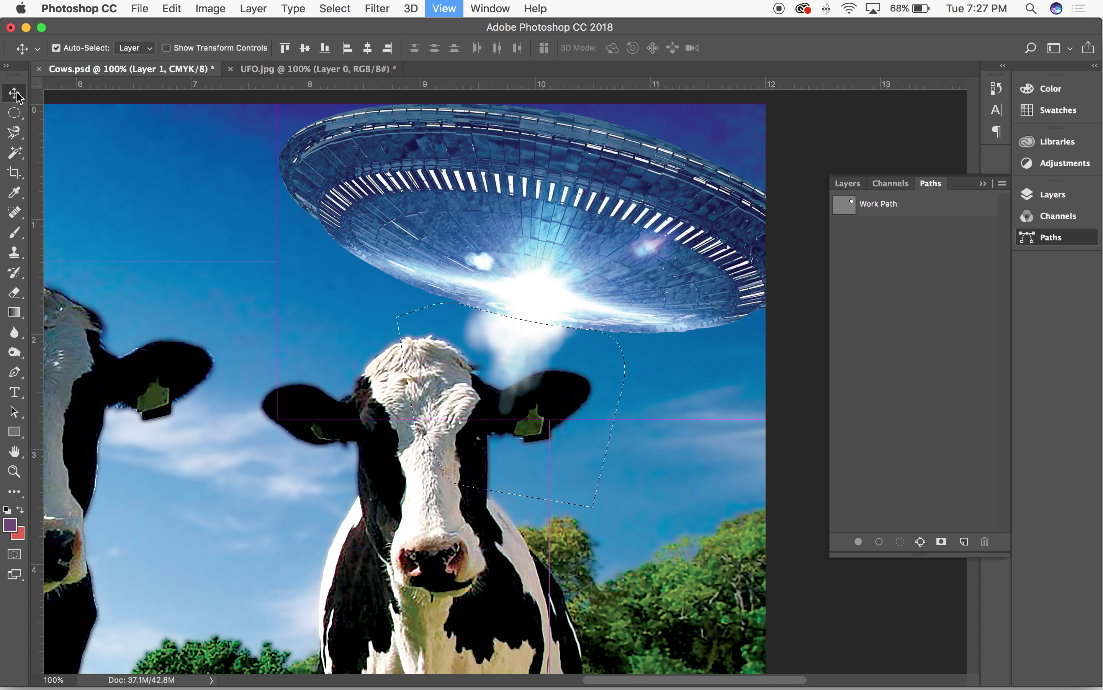
key("super+minus")
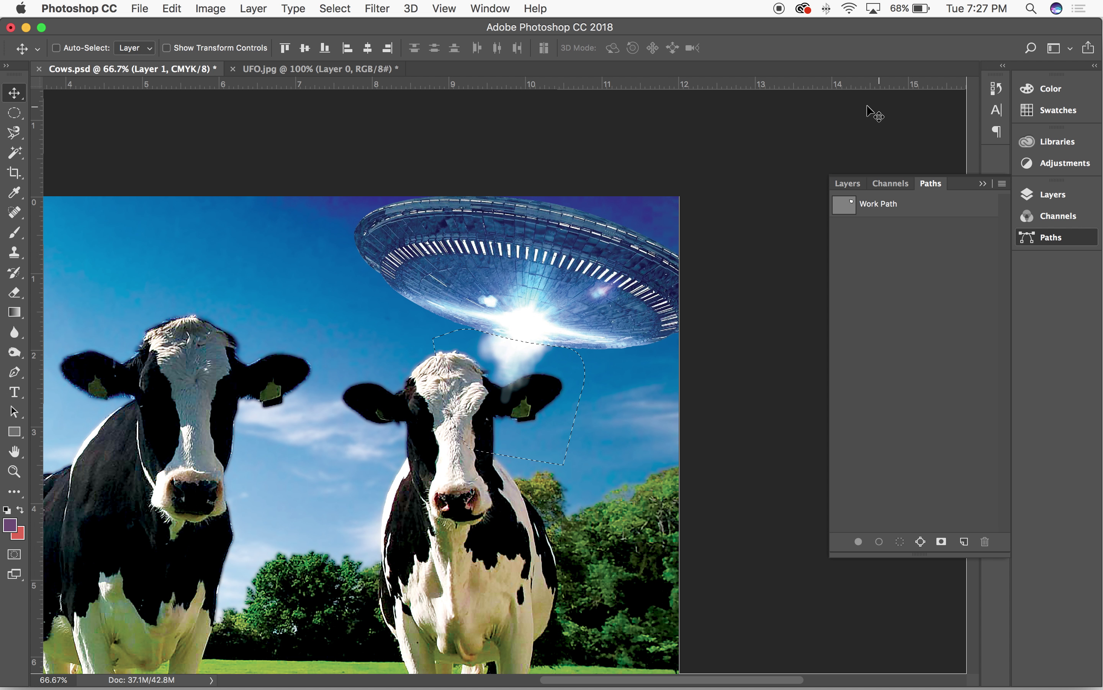
left_click(847, 183)
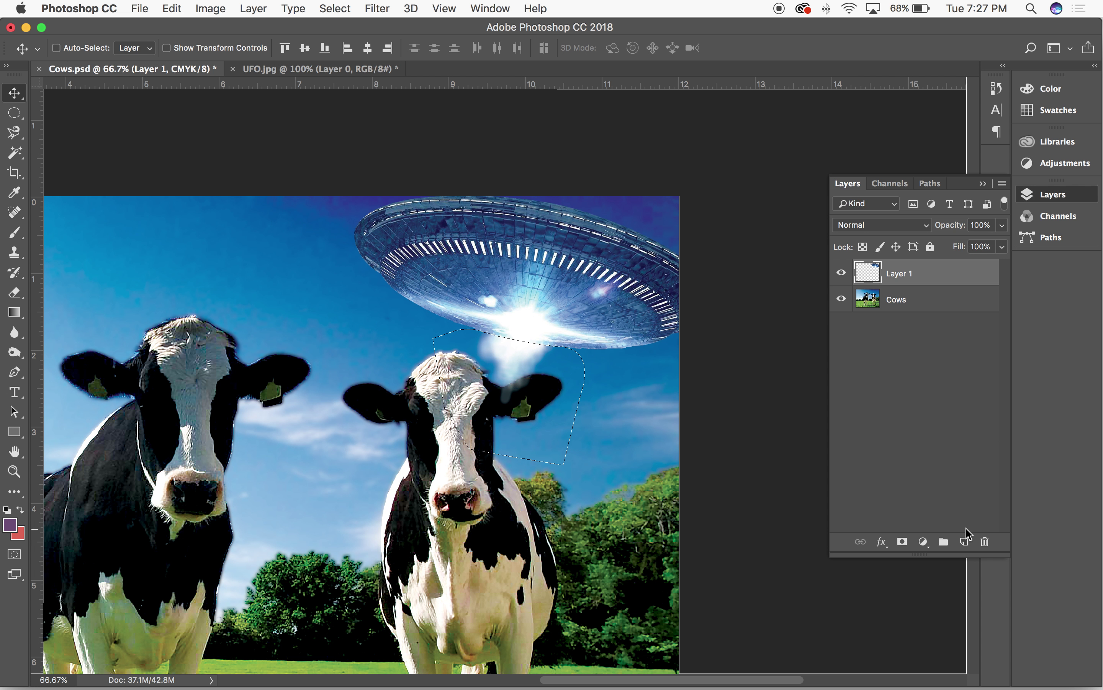
left_click(964, 541)
left_click_drag(902, 278, 896, 299)
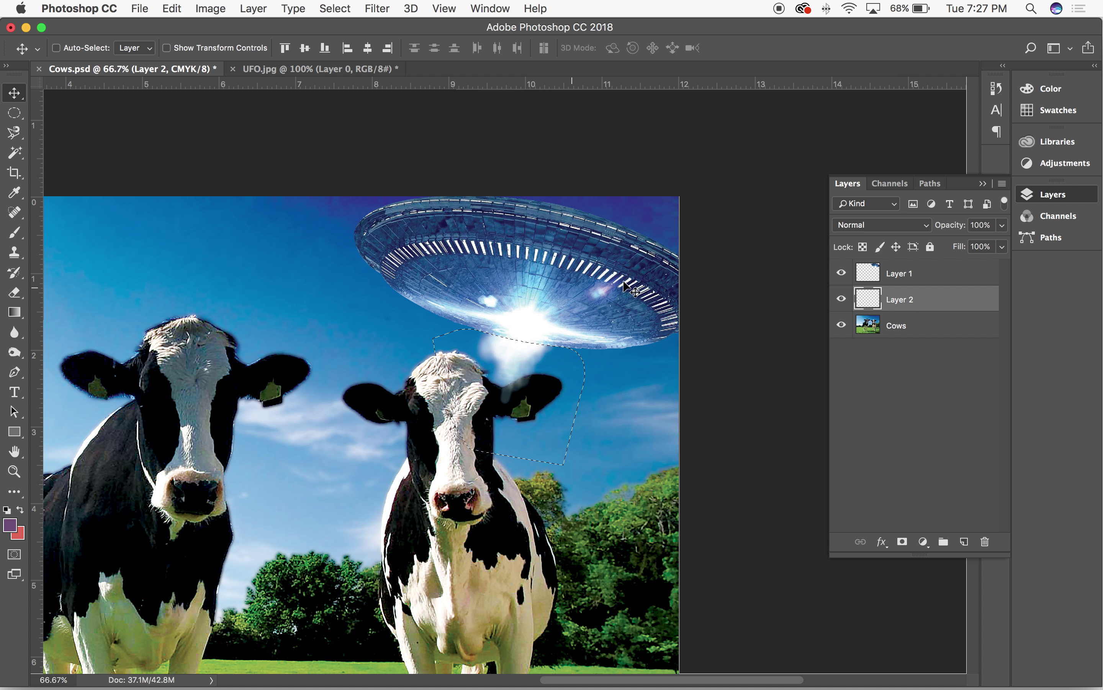
Rename the saucer layer as UFO
left_click(901, 276)
double_click(902, 274)
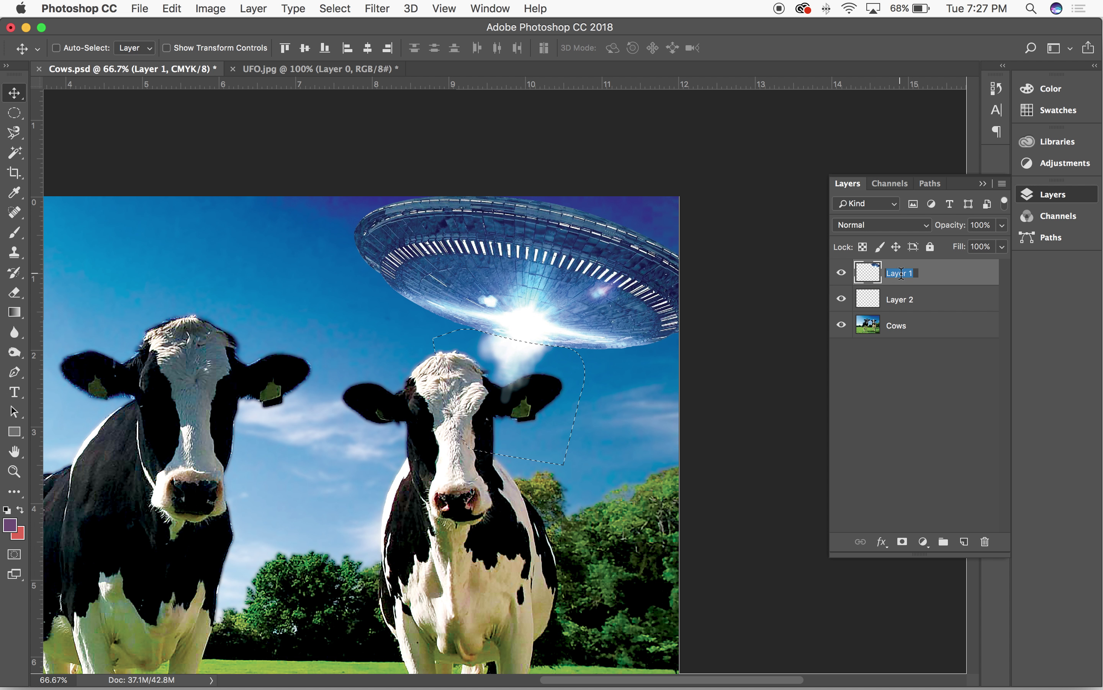
type("U")
key("Return")
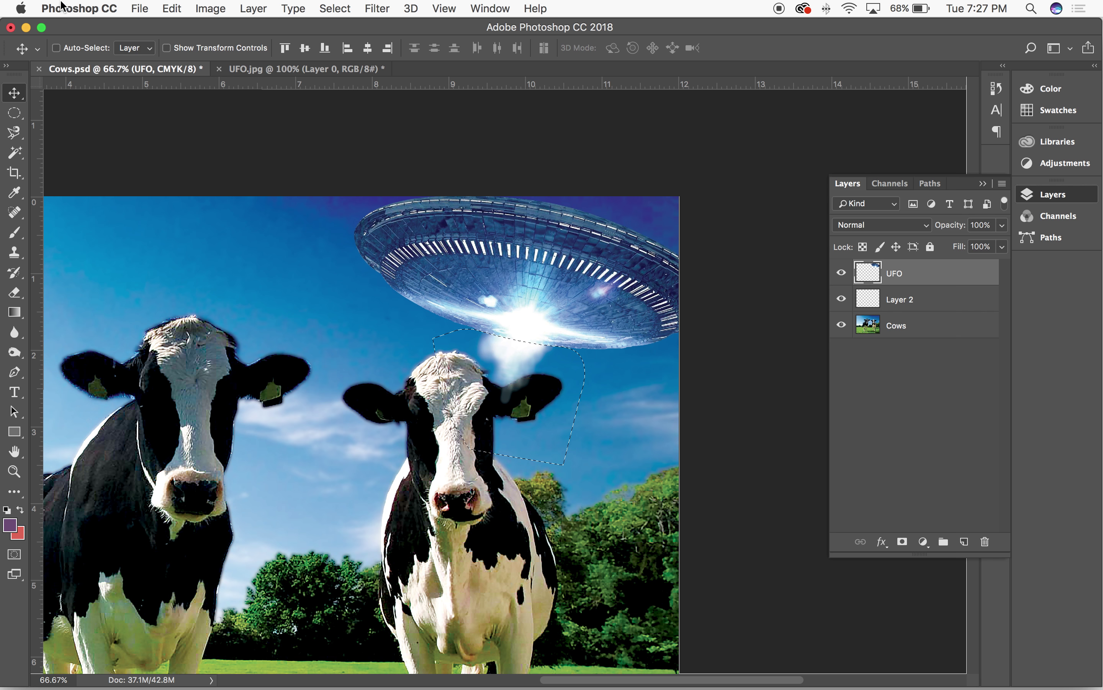
Cut the selected glow out of the UFO layer
left_click(210, 8)
mouse_move(140, 8)
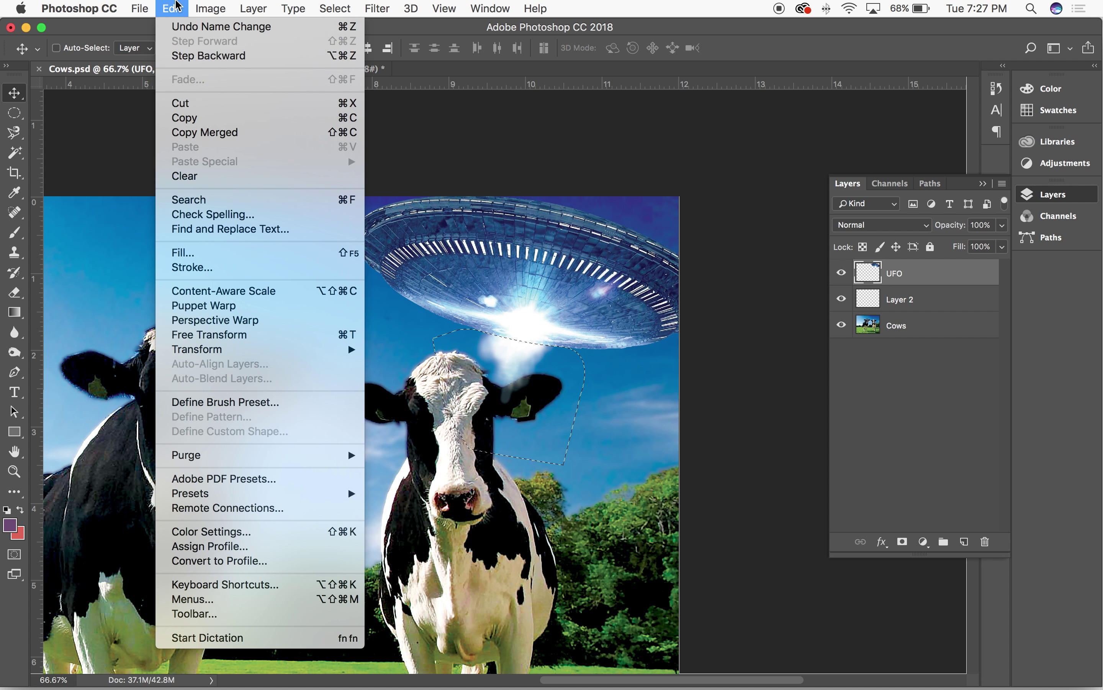
left_click(216, 117)
left_click(170, 7)
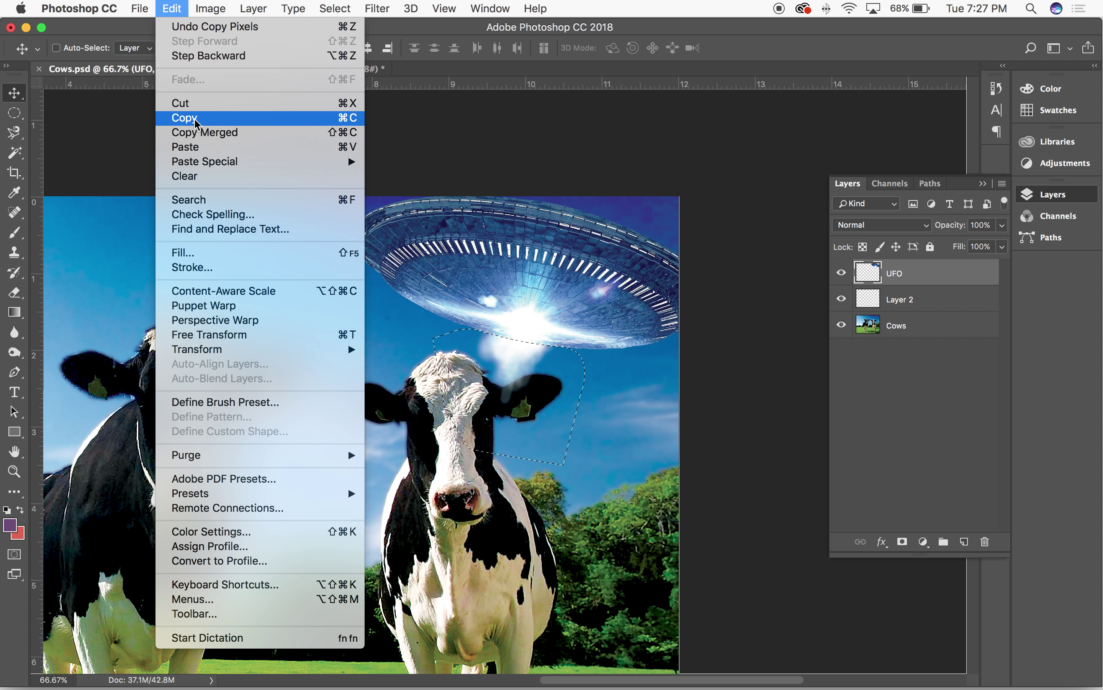
left_click(208, 104)
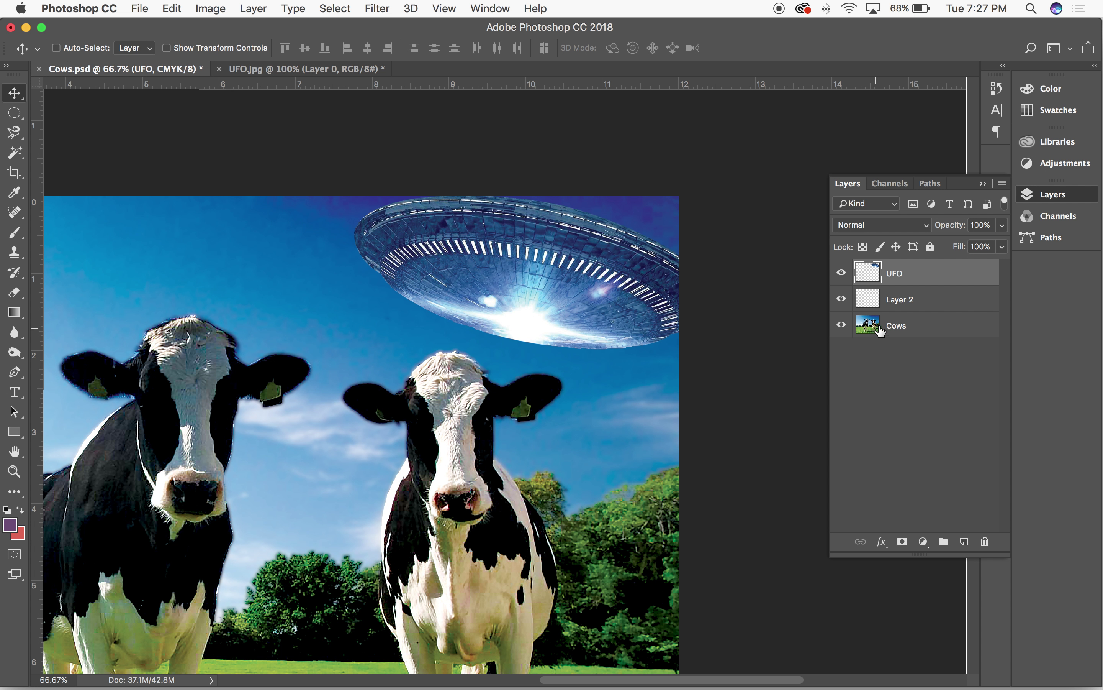
Rename the new empty layer as Starburst
left_click(912, 301)
double_click(900, 301)
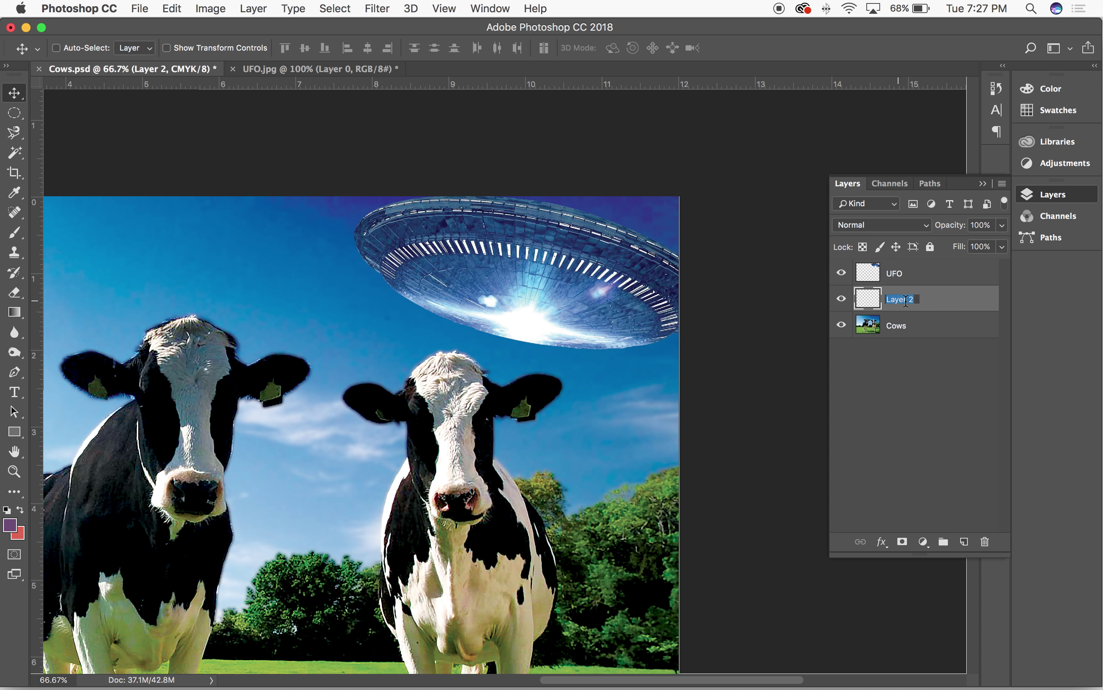
type("Starburst")
key("Return")
Paste the cut glow in place on the Starburst layer
left_click(79, 8)
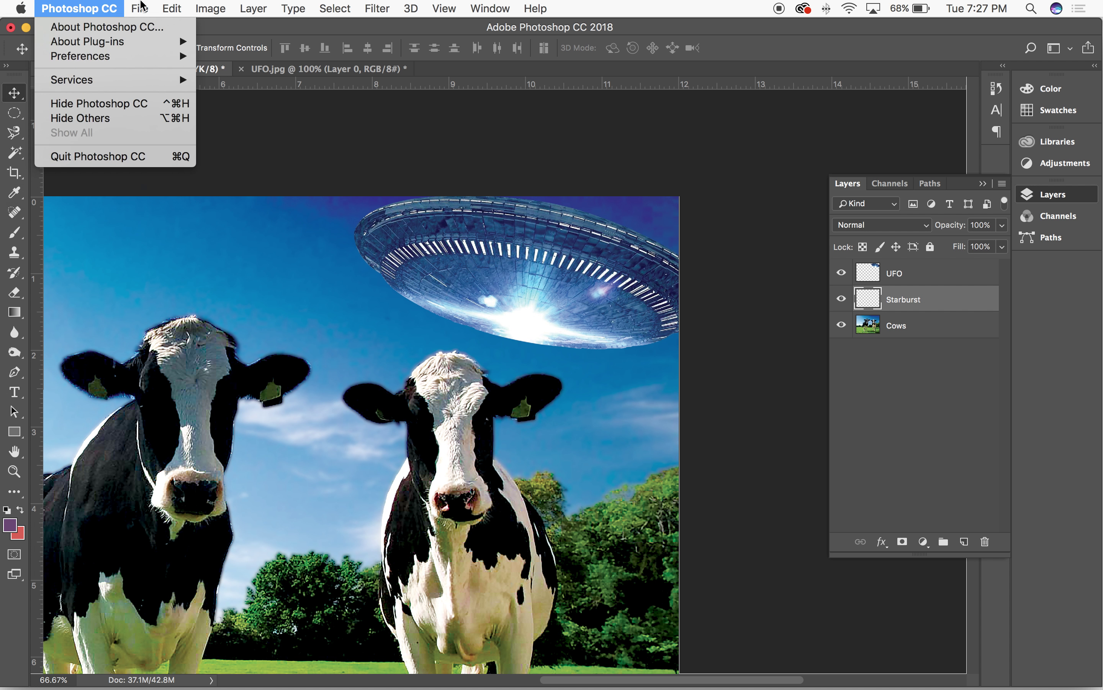
mouse_move(173, 8)
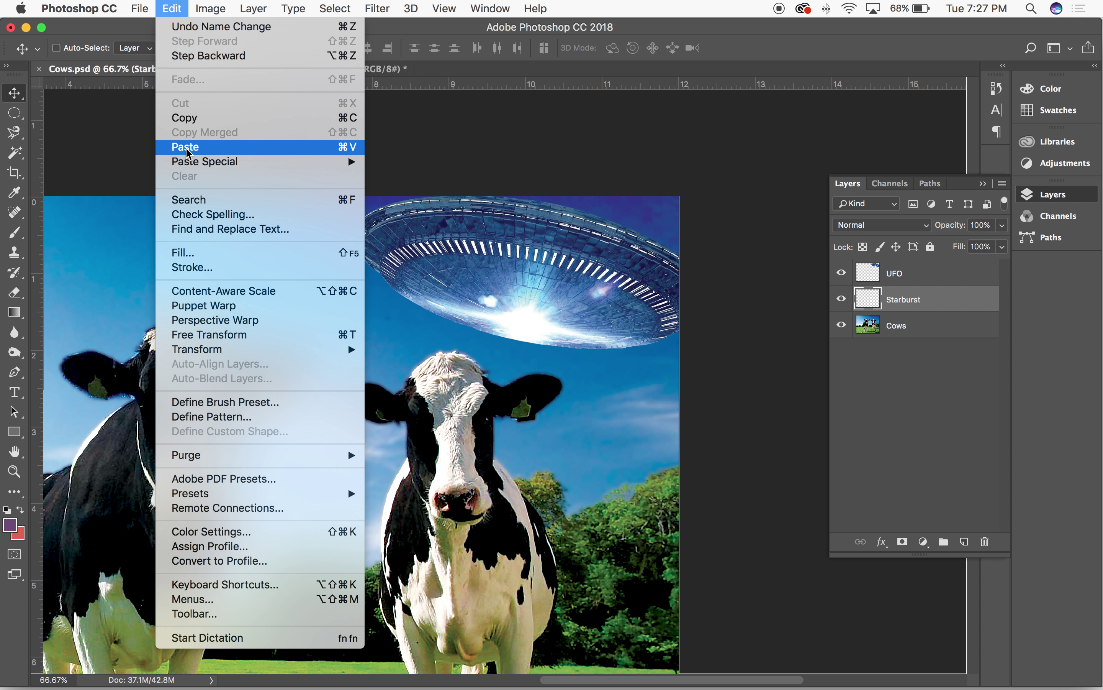
mouse_move(194, 162)
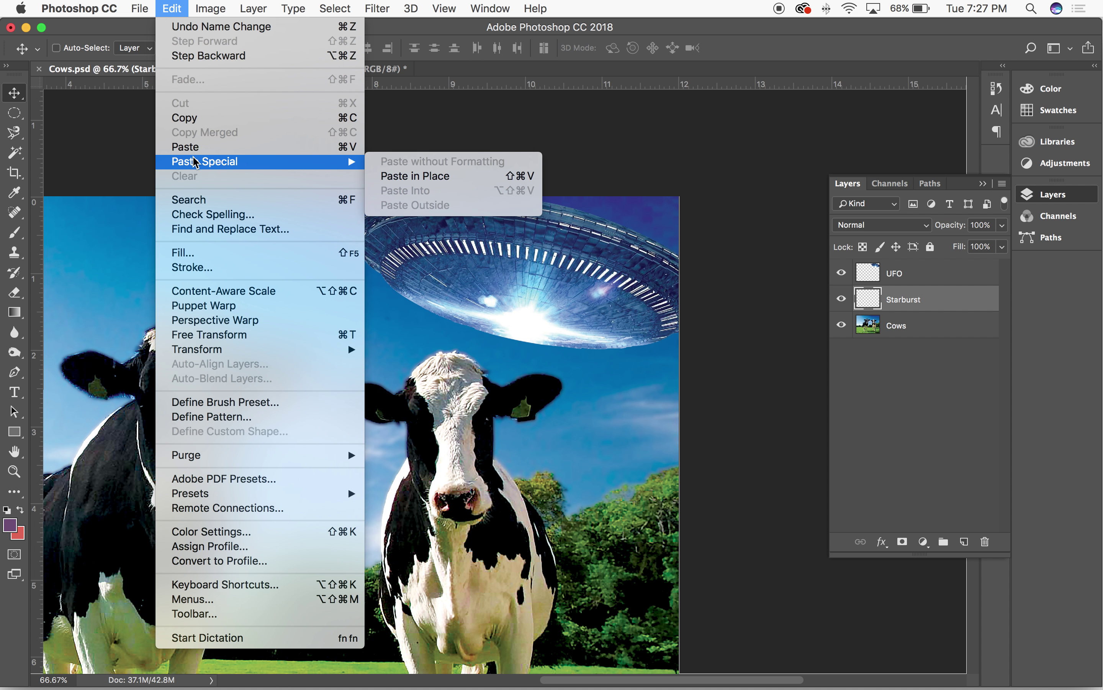
left_click(417, 177)
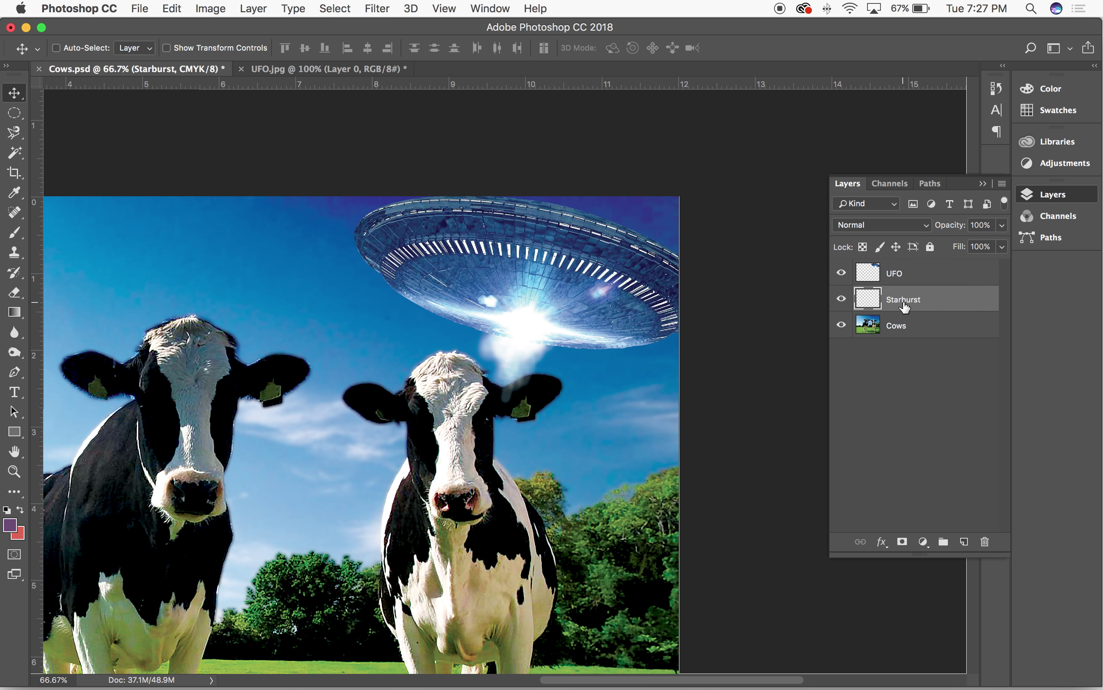
left_click(907, 230)
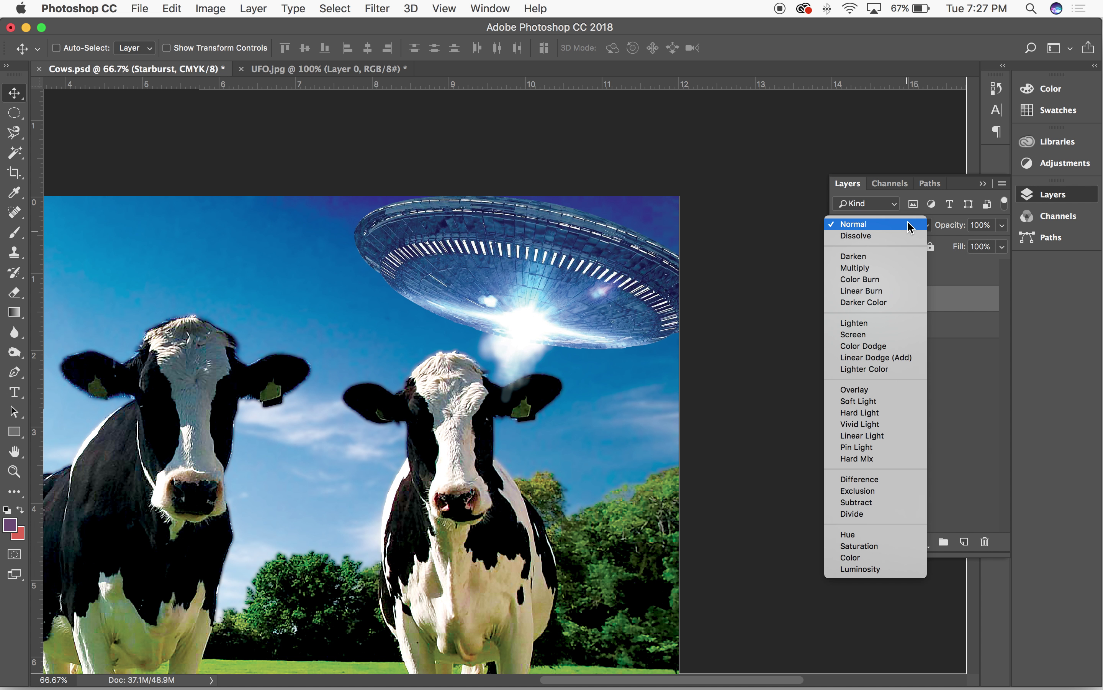
left_click(955, 308)
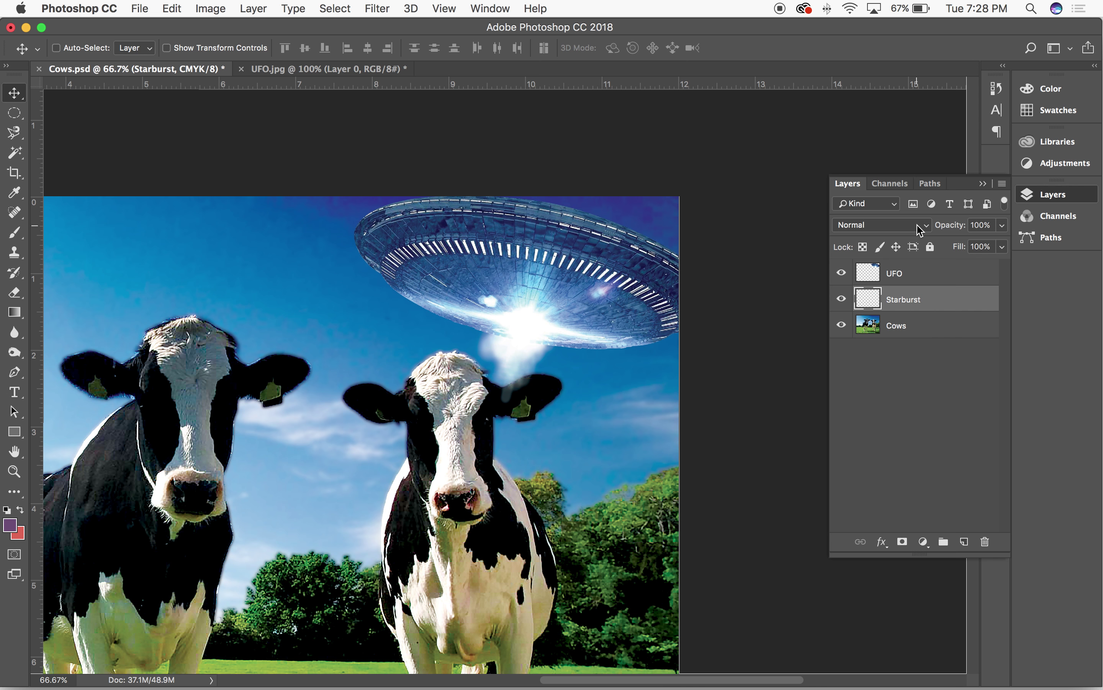
Duplicate the UFO layer and place the copy between the two cows, in front of their bodies
left_click(895, 272)
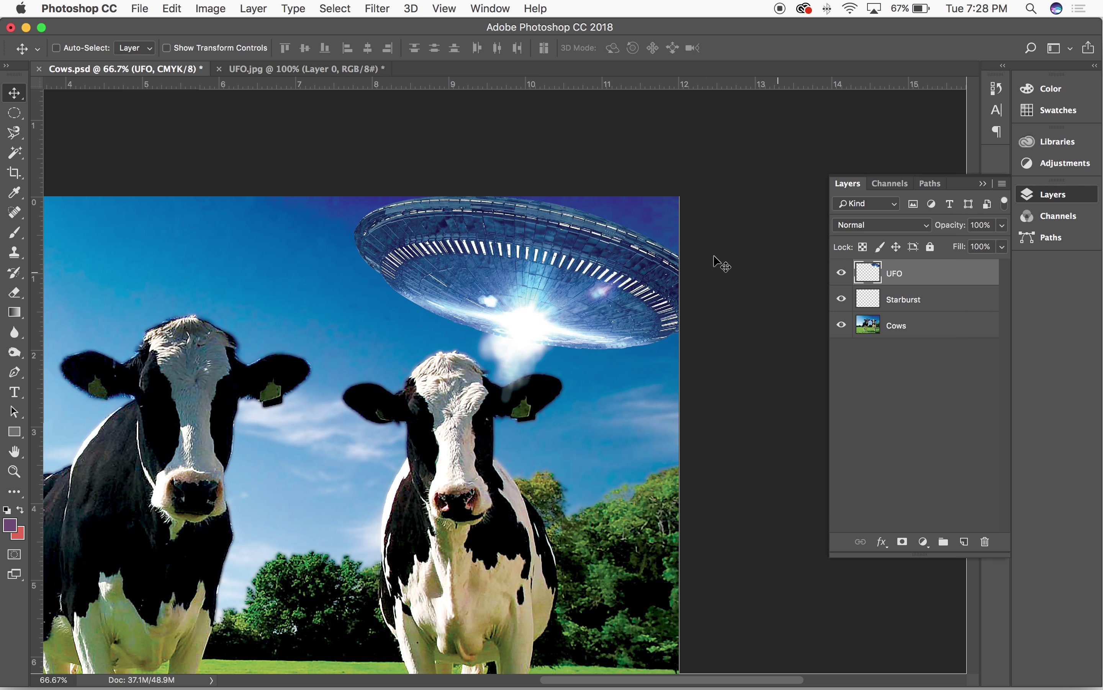
left_click_drag(578, 238, 252, 274)
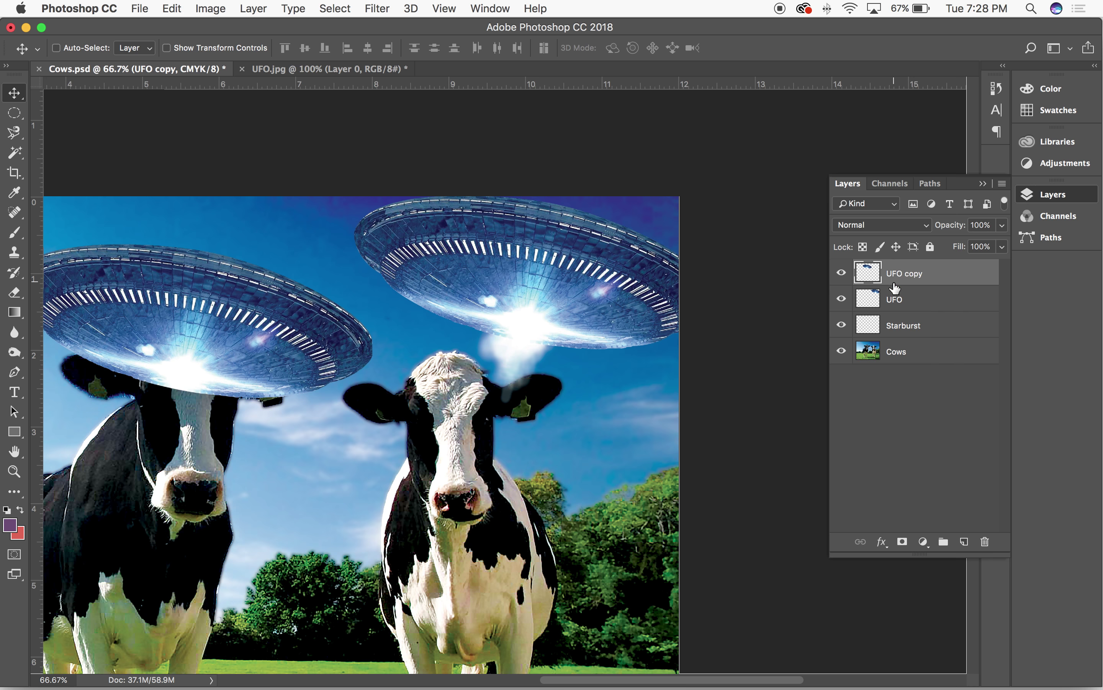
key("super+r")
left_click_drag(232, 315, 593, 213)
key("super+r")
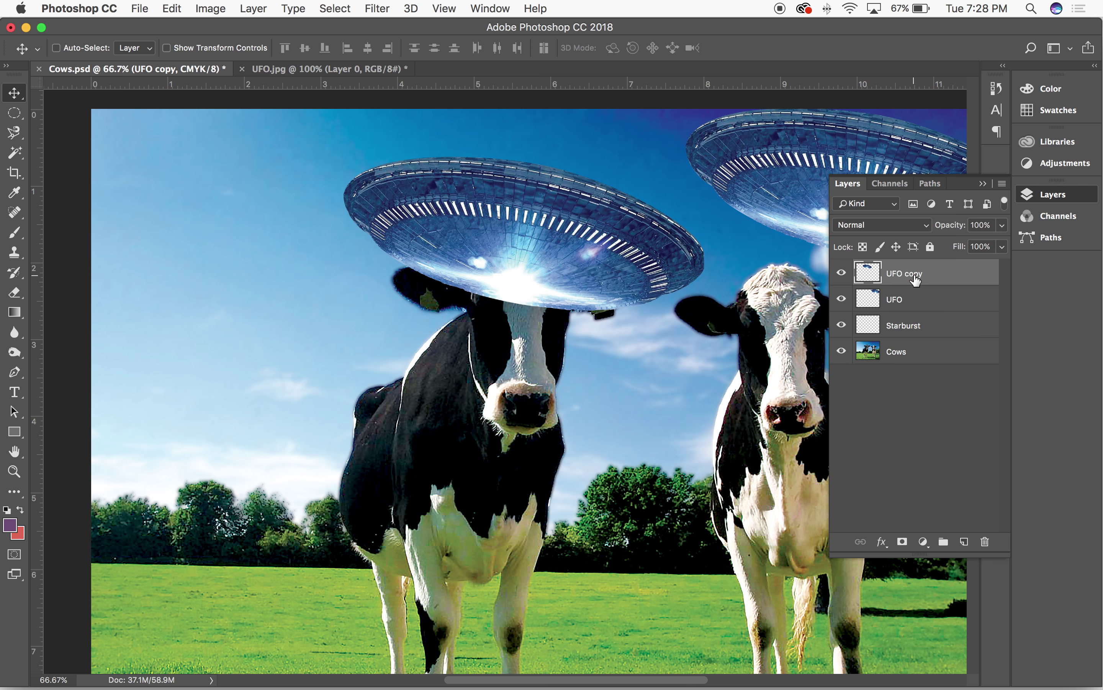
left_click_drag(559, 234, 626, 500)
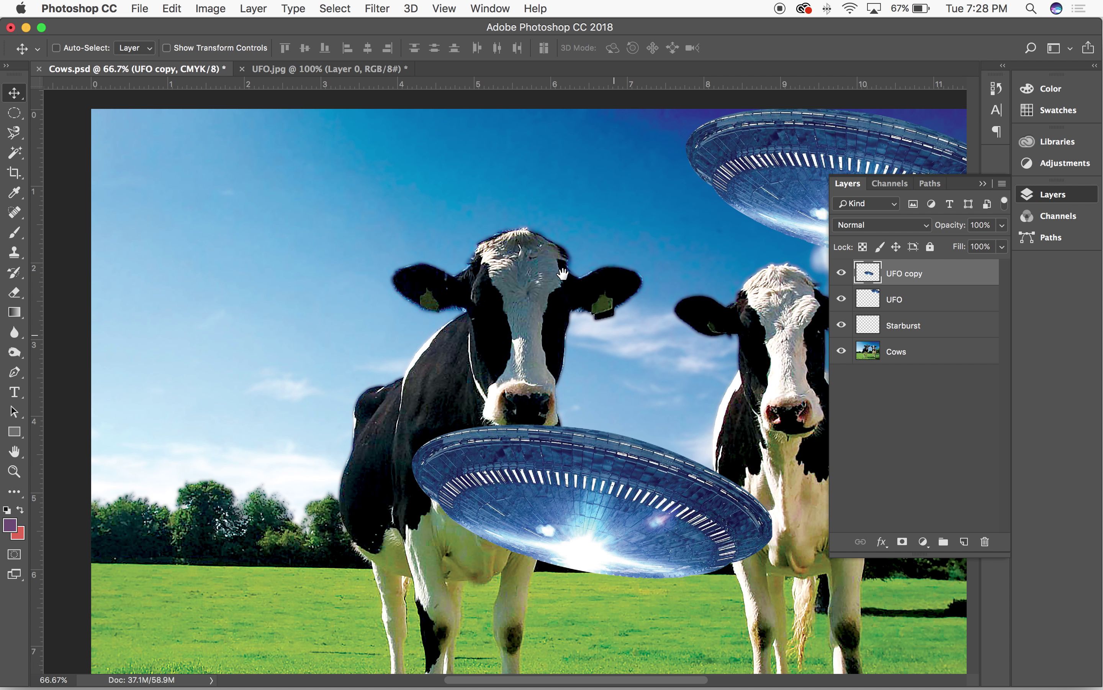
Set the blend mode of the duplicated saucer layer to Multiply
scroll(626, 501, "down", 5)
scroll(626, 500, "right", 3)
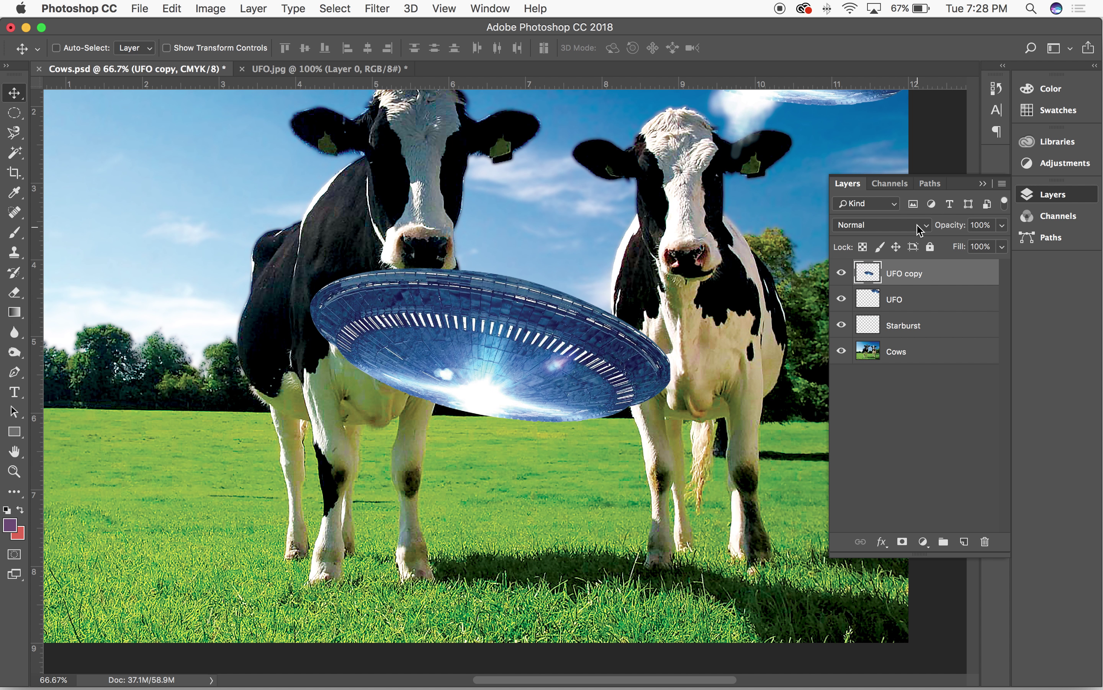
left_click(920, 228)
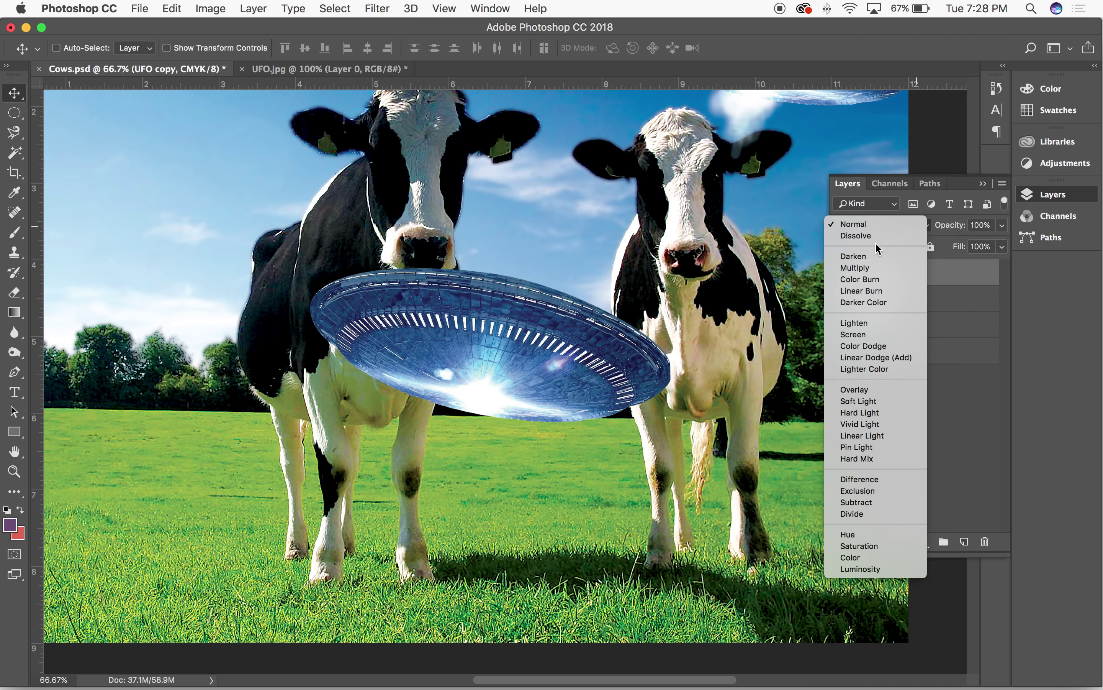
left_click(855, 260)
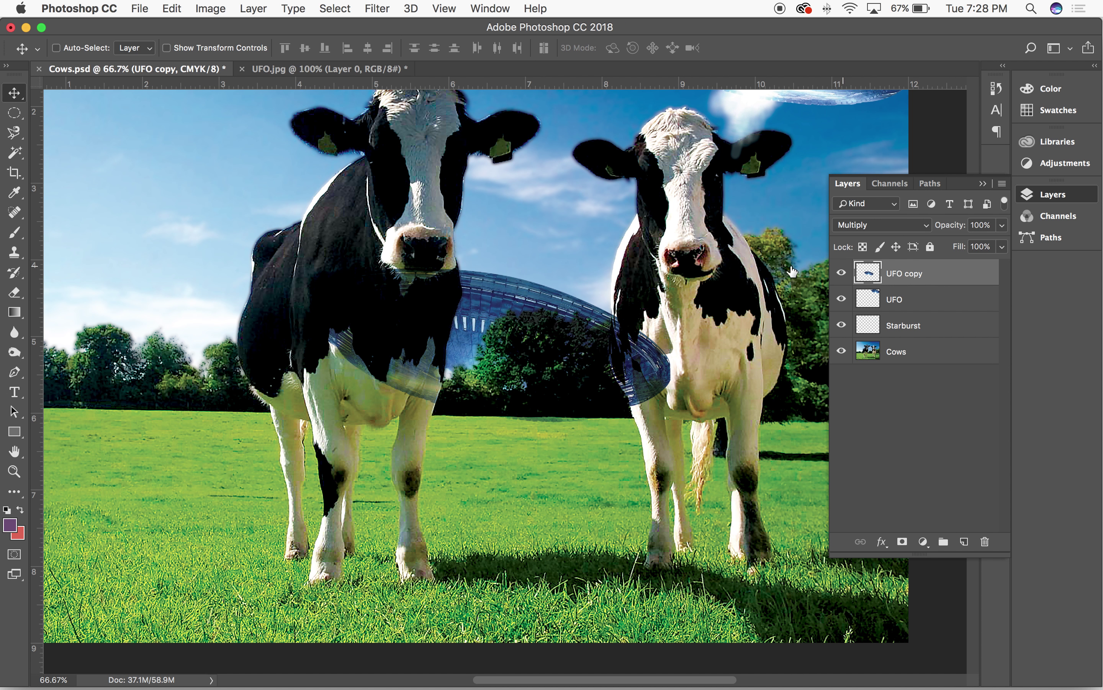
Move the saucer copy up into the open sky beside the left cow's head
left_click_drag(527, 305, 373, 225)
key("ctrl+r")
key("ctrl+r")
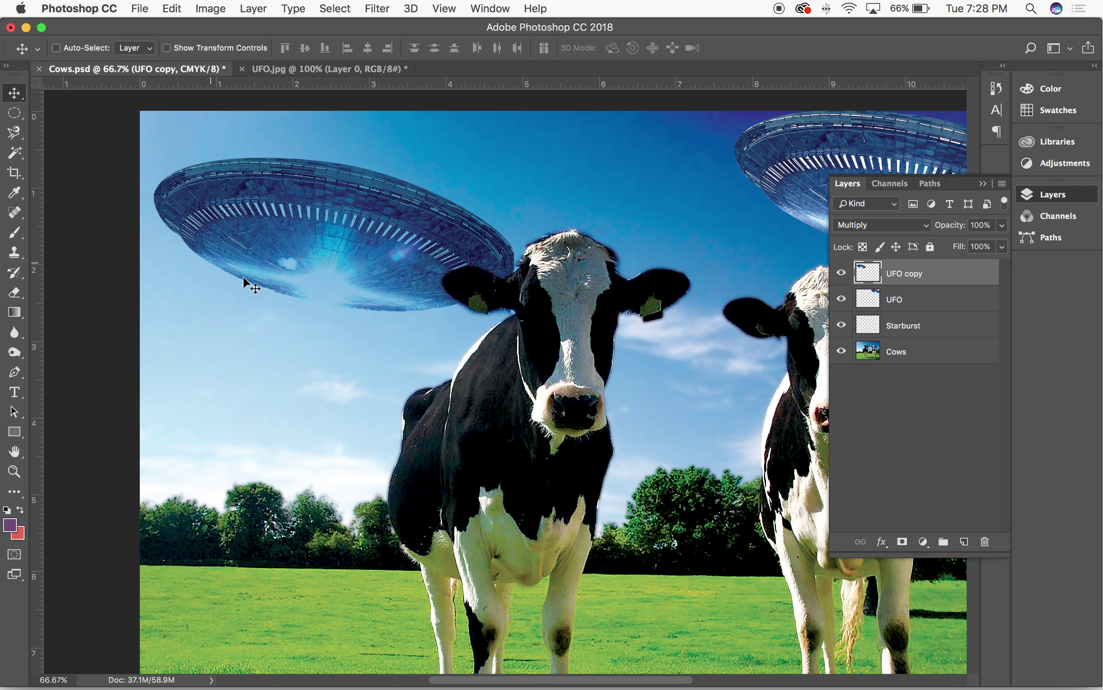
mouse_move(376, 230)
left_mouse_down()
mouse_move(365, 222)
mouse_move(391, 189)
mouse_move(405, 194)
mouse_move(393, 194)
mouse_move(400, 186)
mouse_move(384, 201)
mouse_move(417, 190)
mouse_move(370, 210)
mouse_move(517, 273)
mouse_move(425, 303)
mouse_move(385, 358)
mouse_move(396, 191)
mouse_move(373, 207)
left_mouse_up()
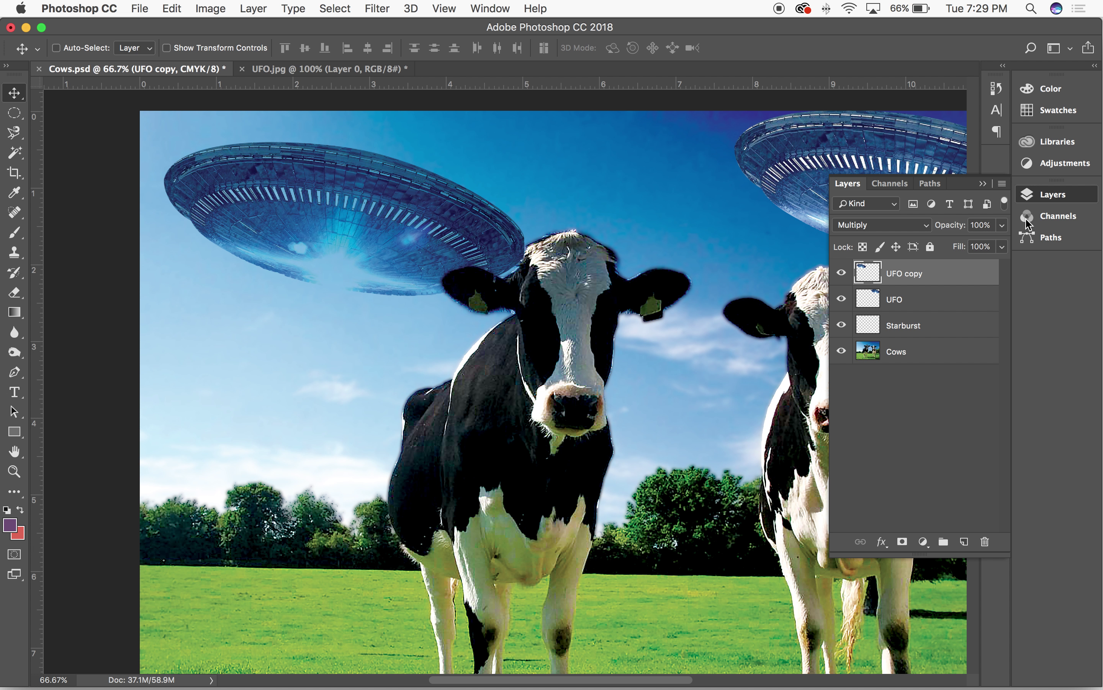
Try the Color Burn, Screen and Lighter Color blend modes on the saucer copy layer
left_click(926, 226)
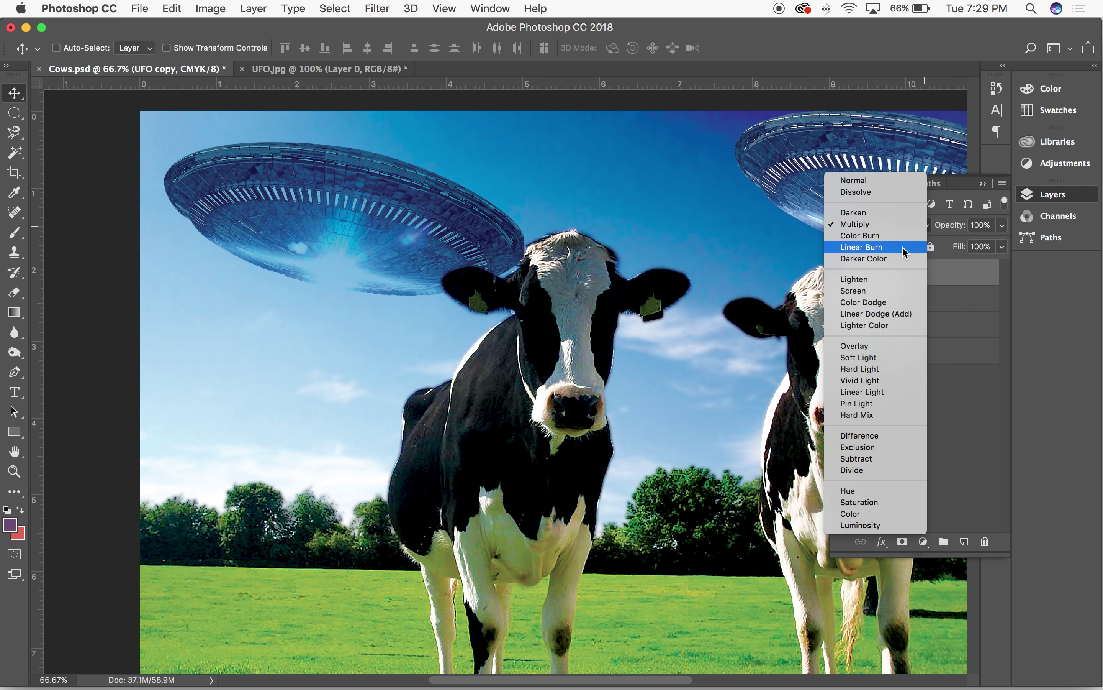
left_click(887, 235)
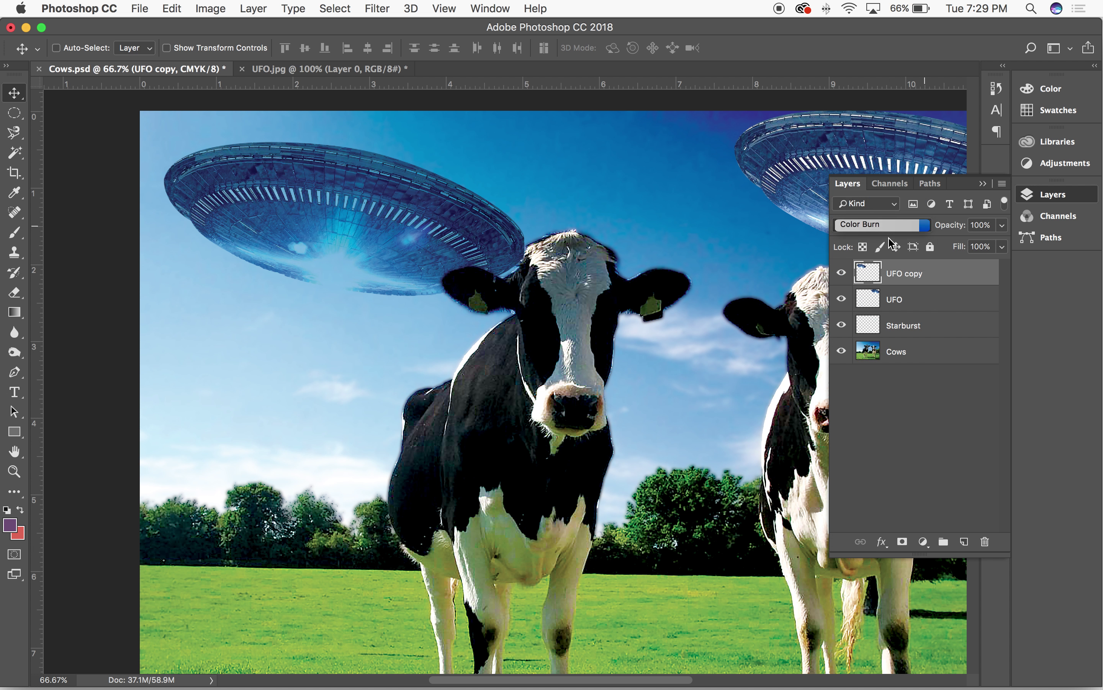
left_click(918, 225)
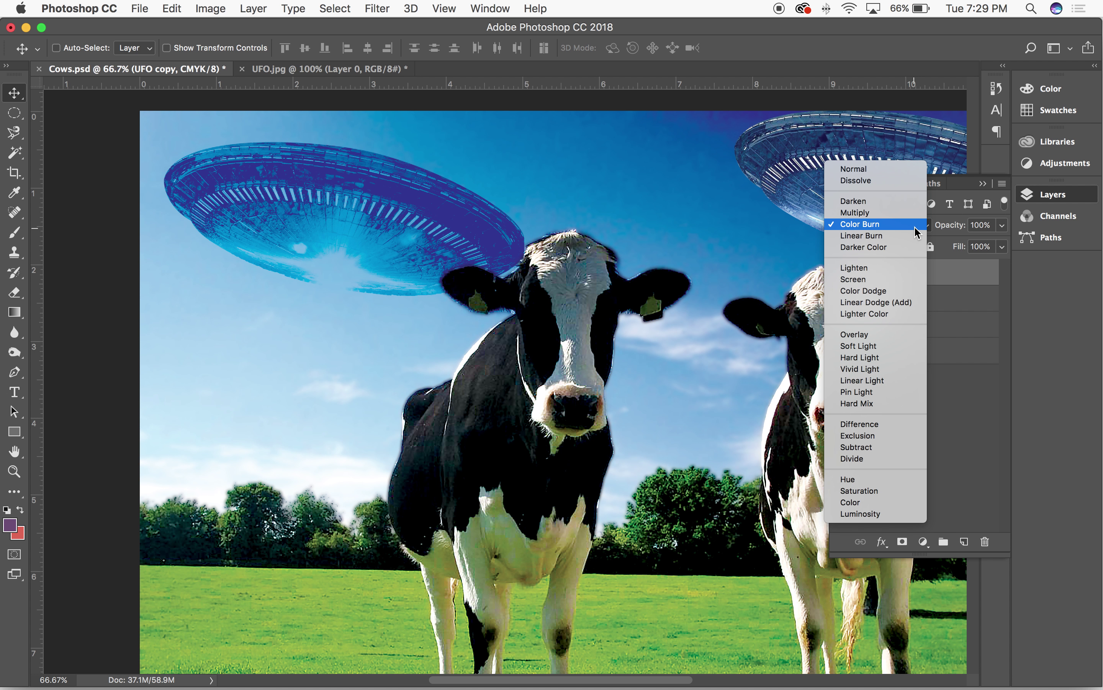
left_click(862, 279)
left_click(880, 226)
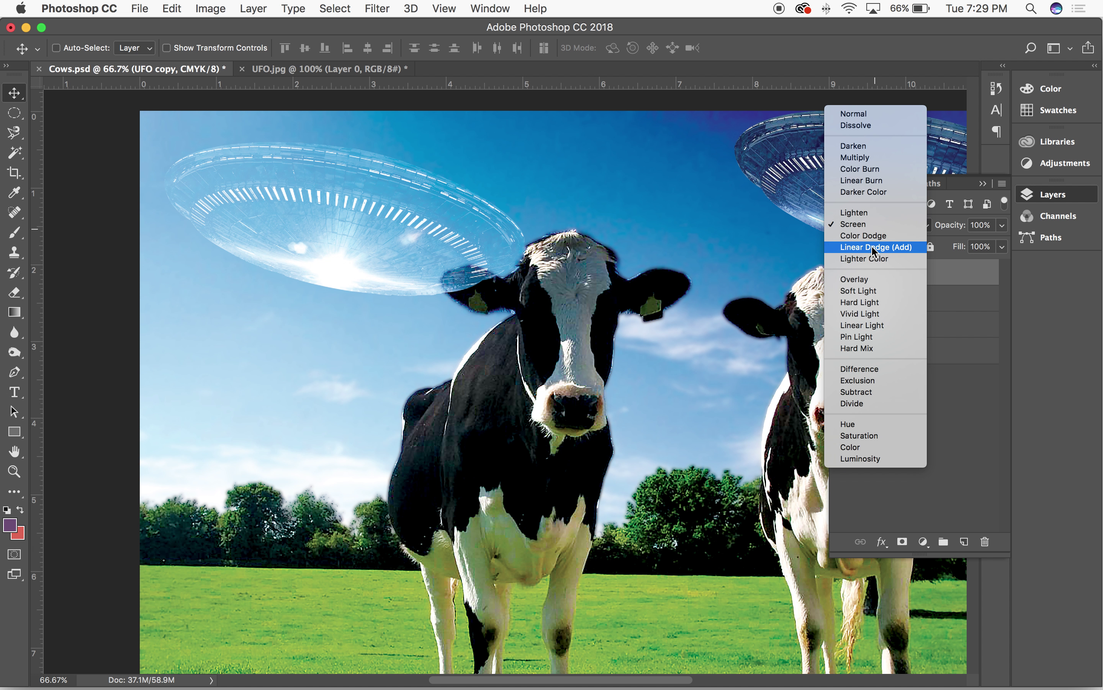
left_click(892, 261)
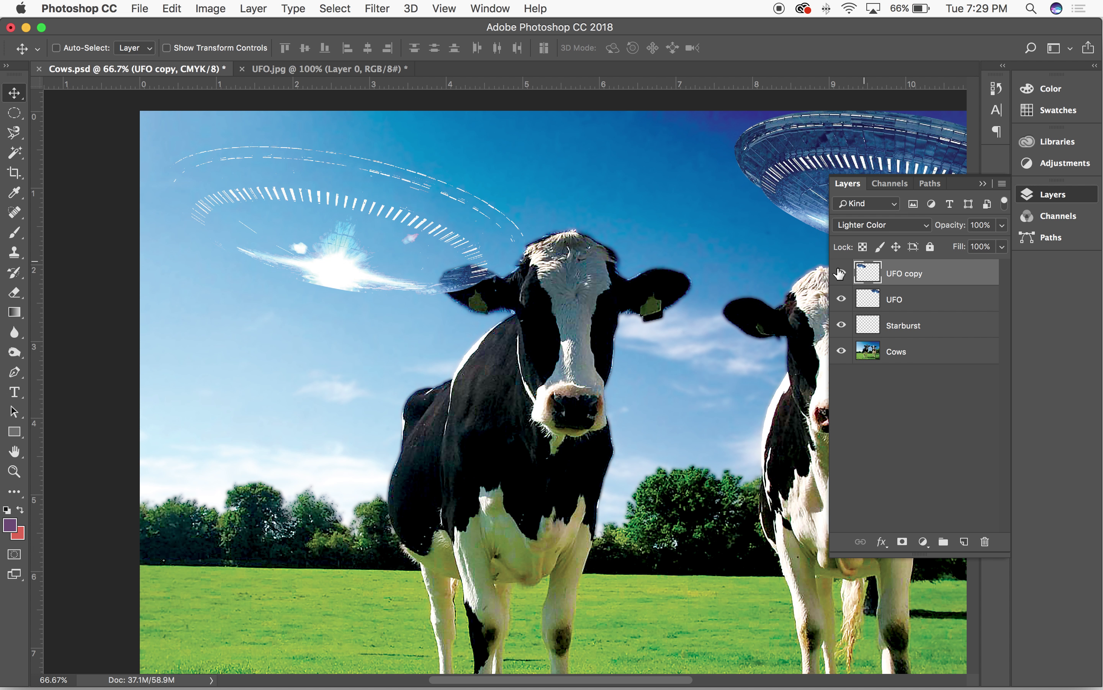
Try the Overlay, Soft Light, Hard Light and Vivid Light blend modes on the saucer copy layer
left_click(914, 226)
left_click(908, 247)
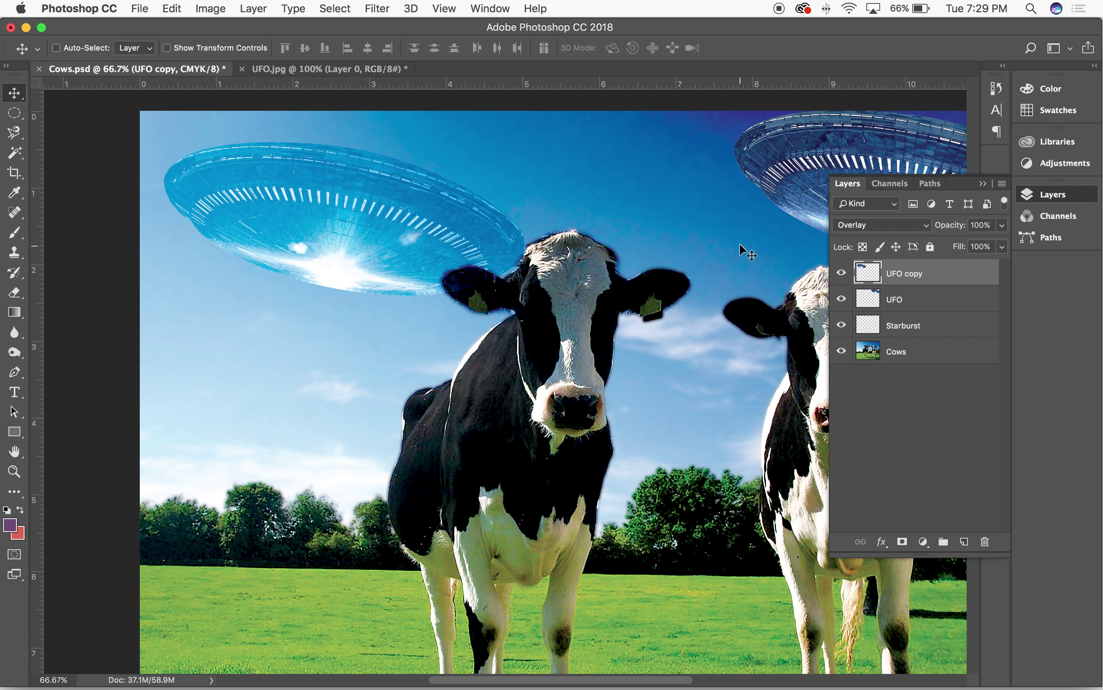
left_click(893, 226)
left_click(890, 237)
left_click(891, 226)
left_click(889, 236)
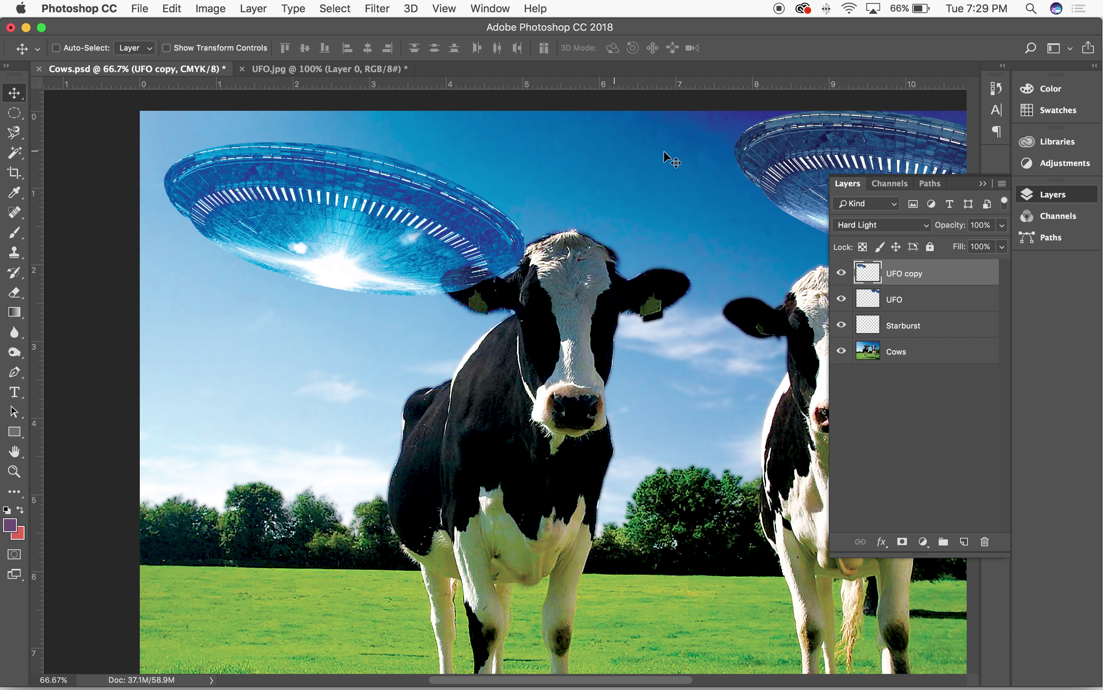
left_click(882, 224)
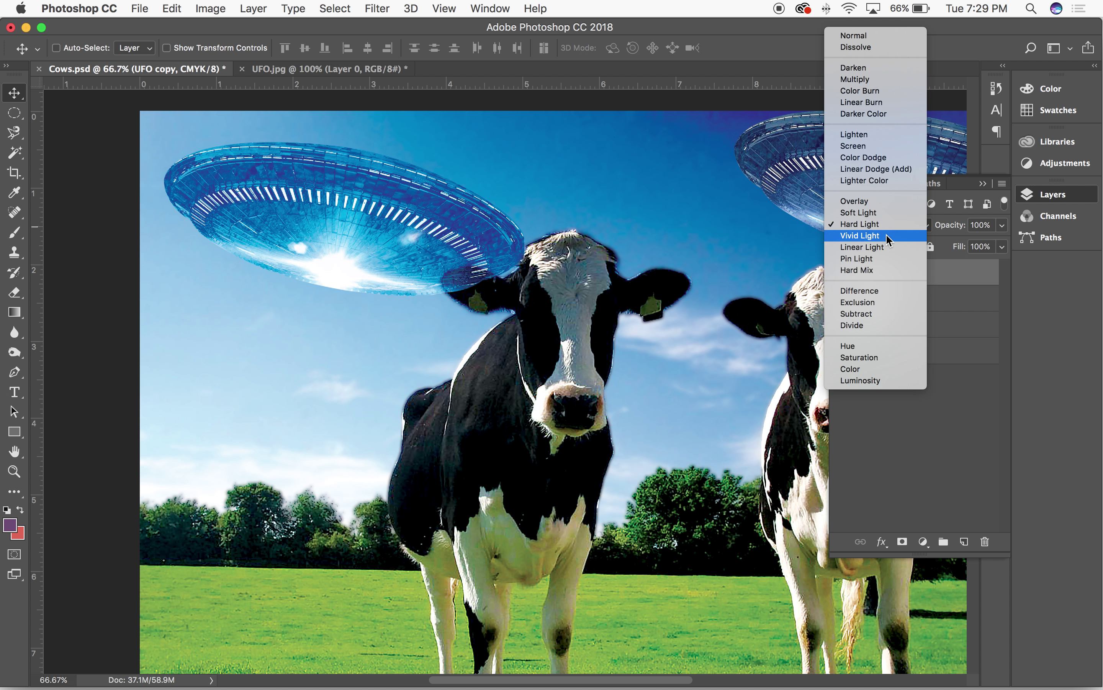
left_click(879, 238)
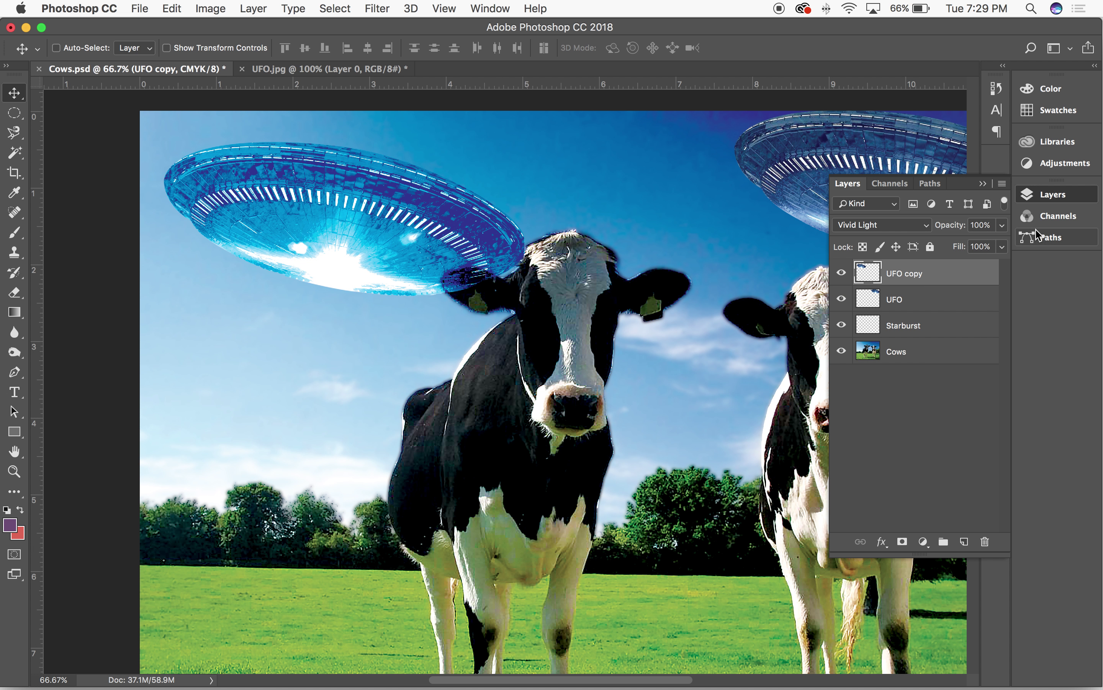
Try the Difference, Exclusion, Subtract and Hue blend modes on the saucer copy layer
left_click(916, 227)
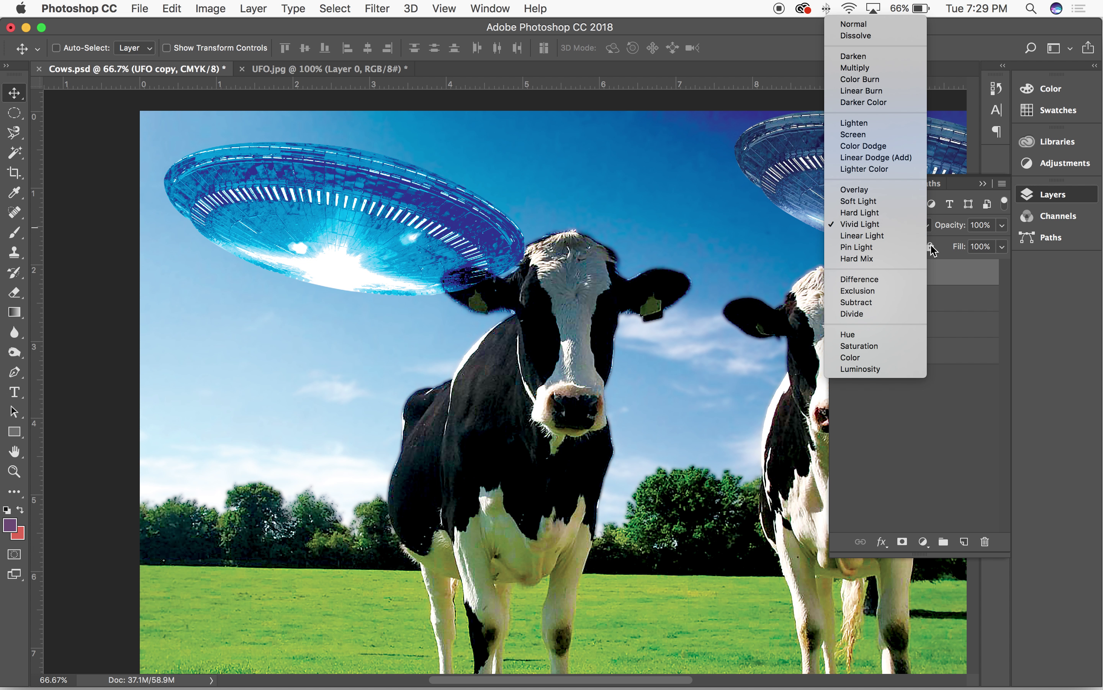
left_click(889, 278)
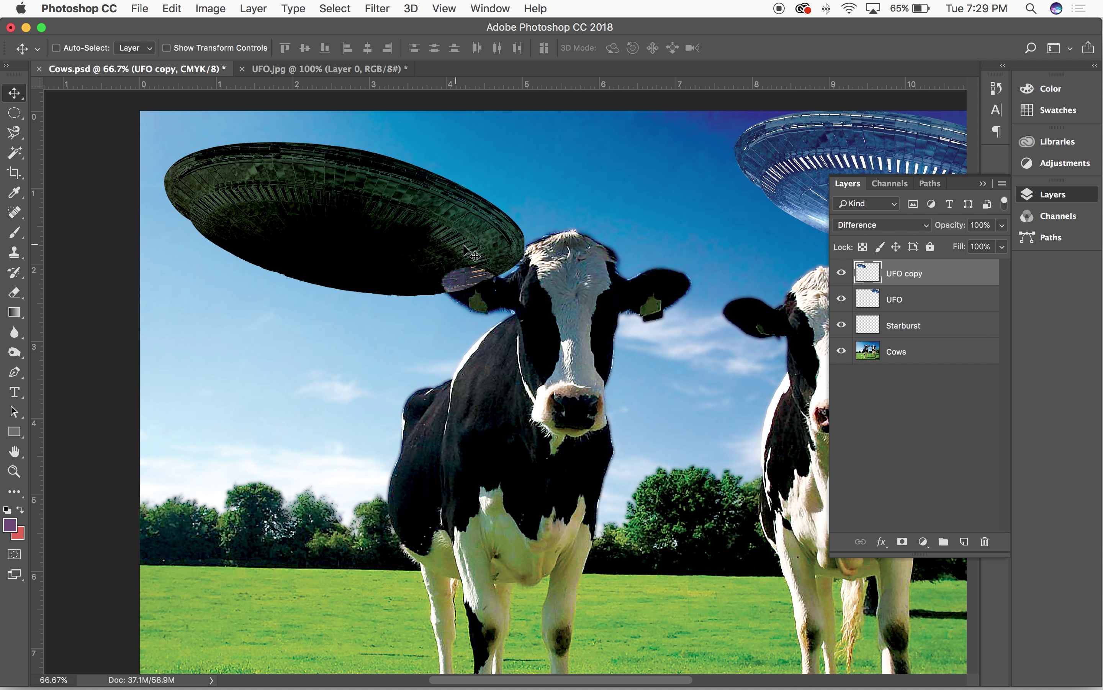
left_click(898, 234)
left_click(897, 235)
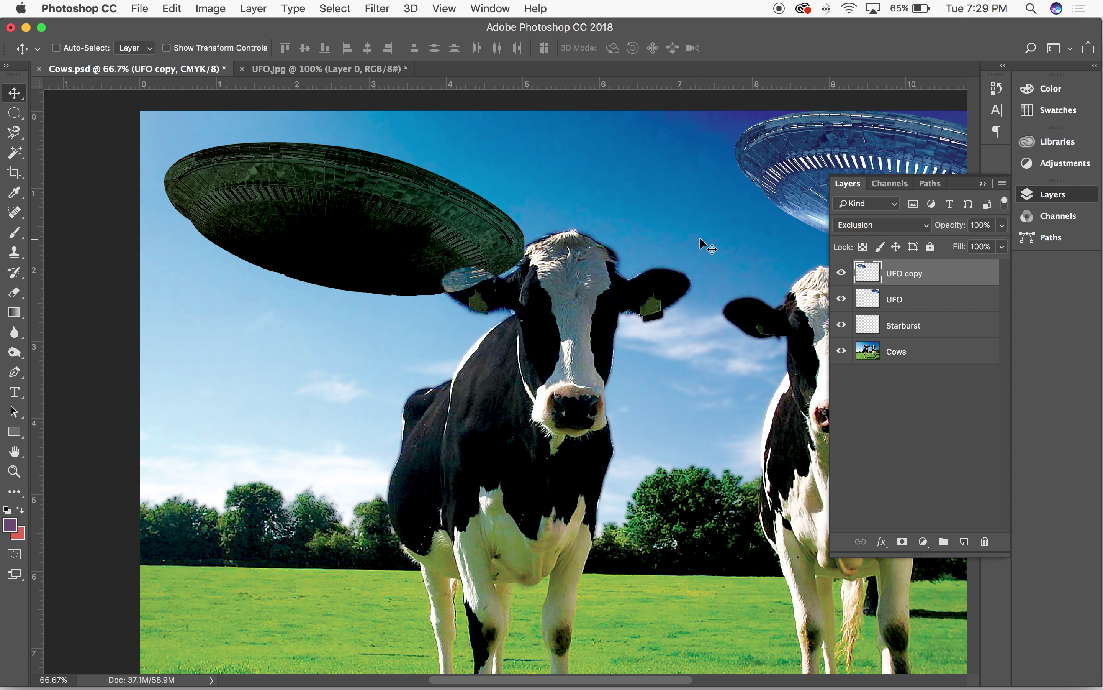
left_click(847, 225)
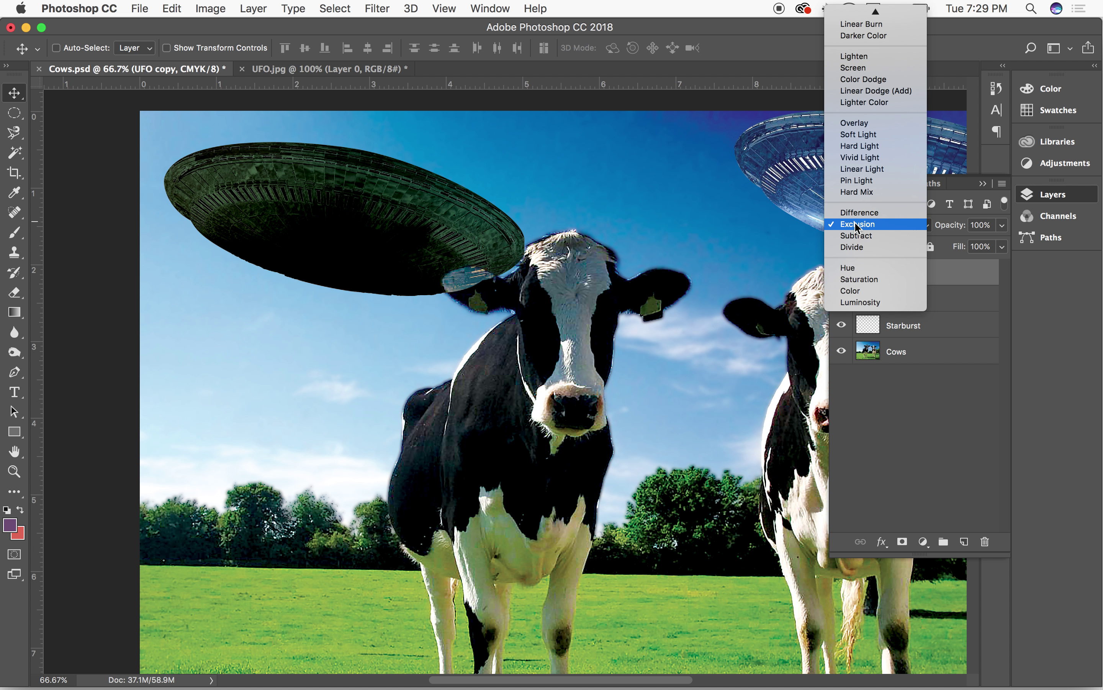
left_click(899, 235)
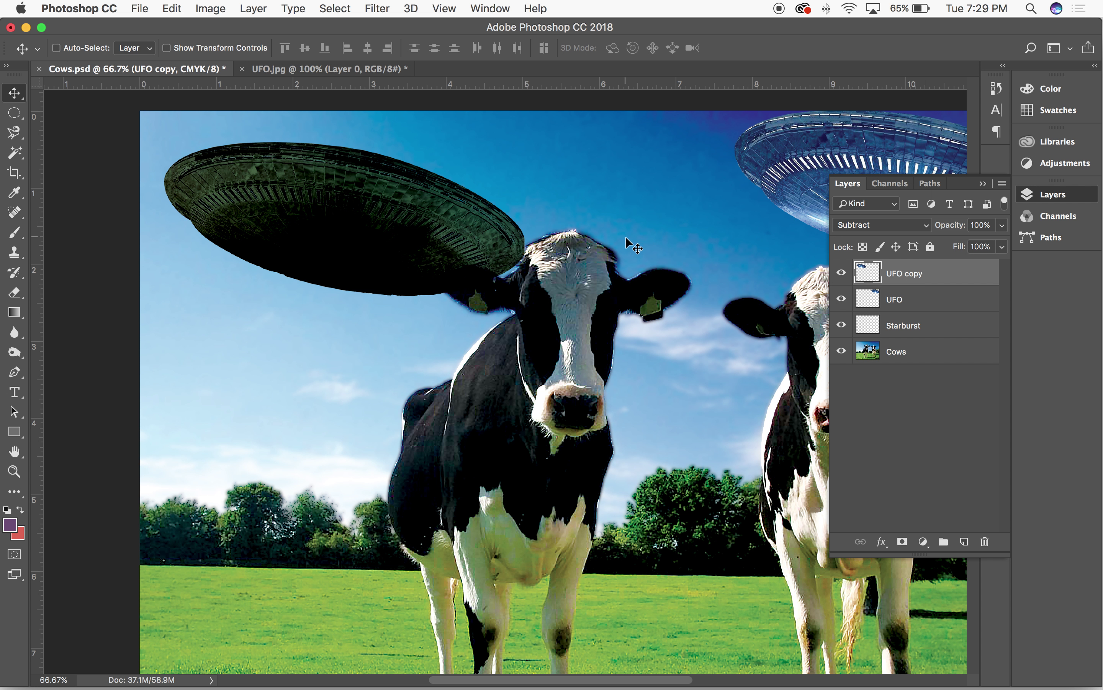
left_click(908, 234)
left_click(889, 254)
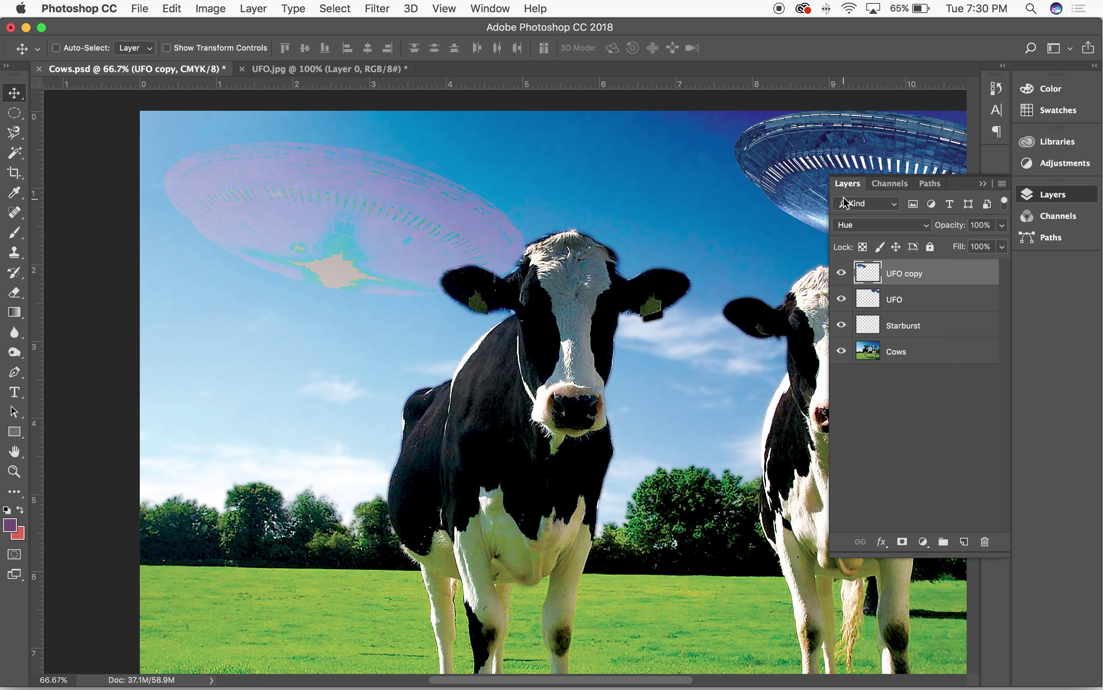
left_click(874, 231)
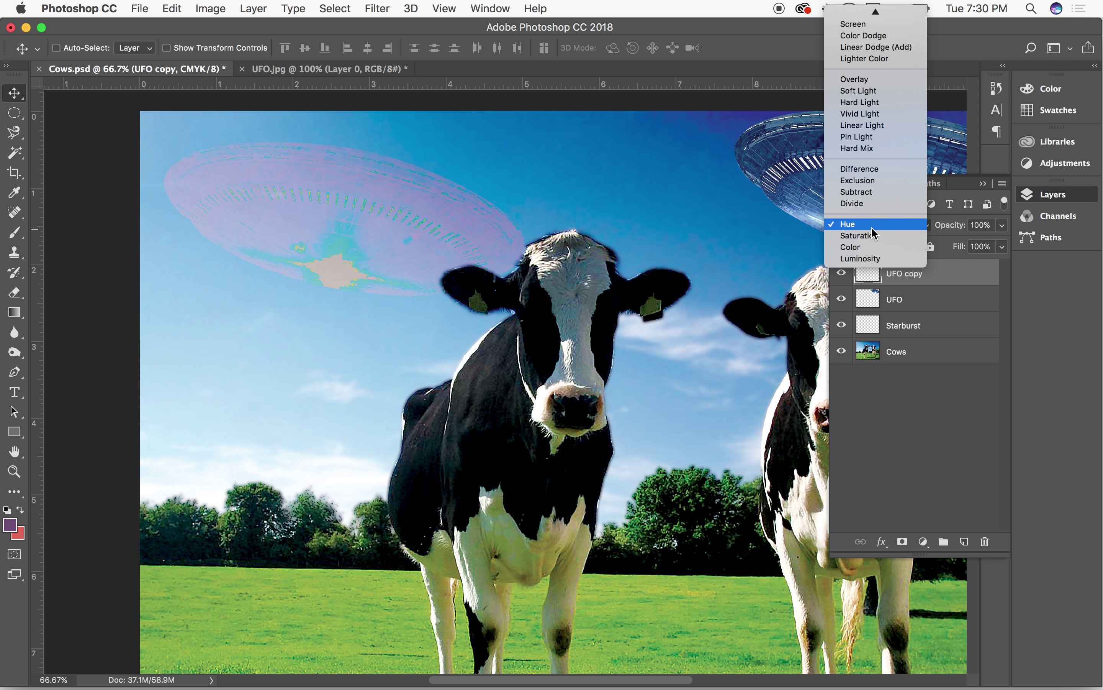
left_click(455, 216)
Delete the UFO copy layer and select the Starburst layer
key("BackSpace")
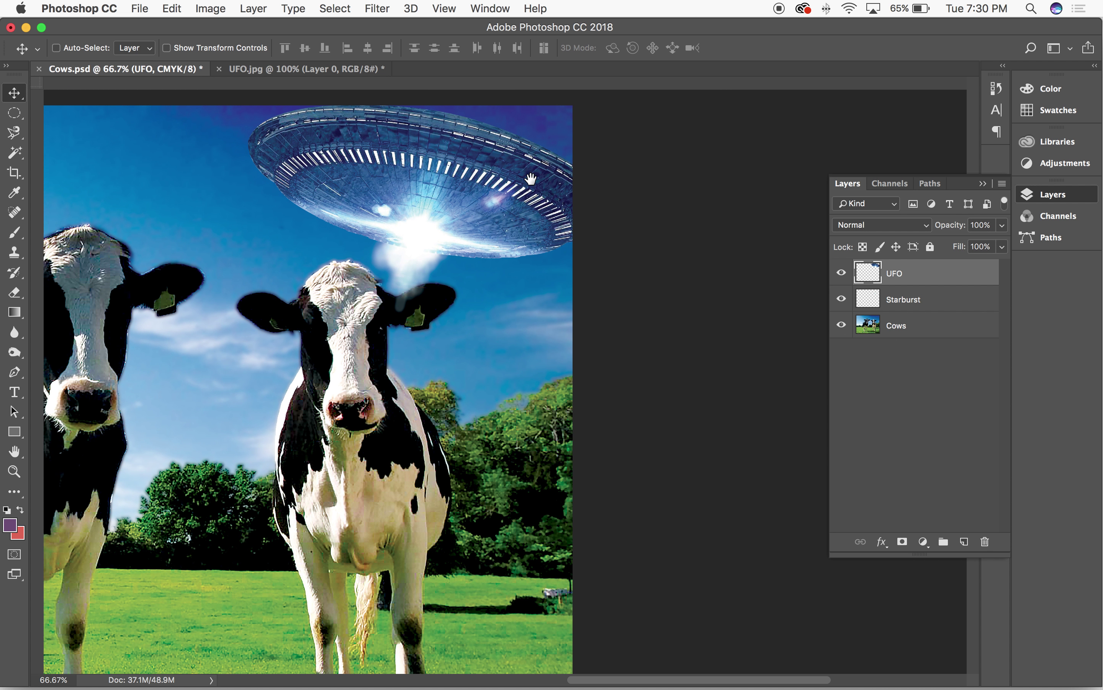
left_click_drag(530, 178, 574, 179)
key("super+r")
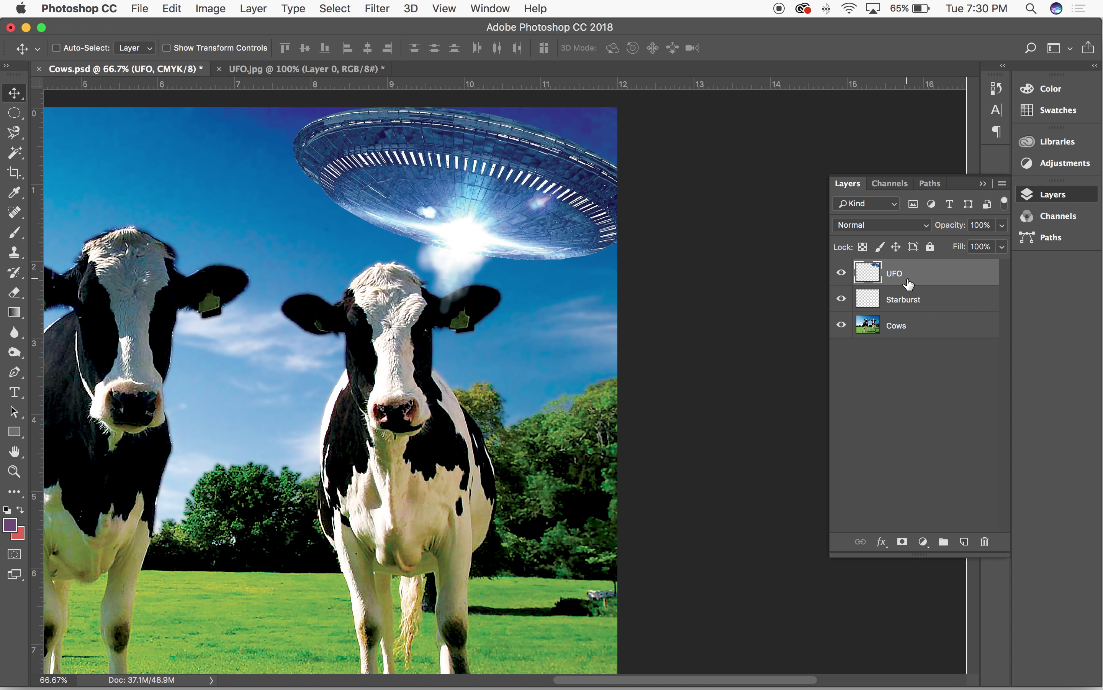
left_click(912, 296)
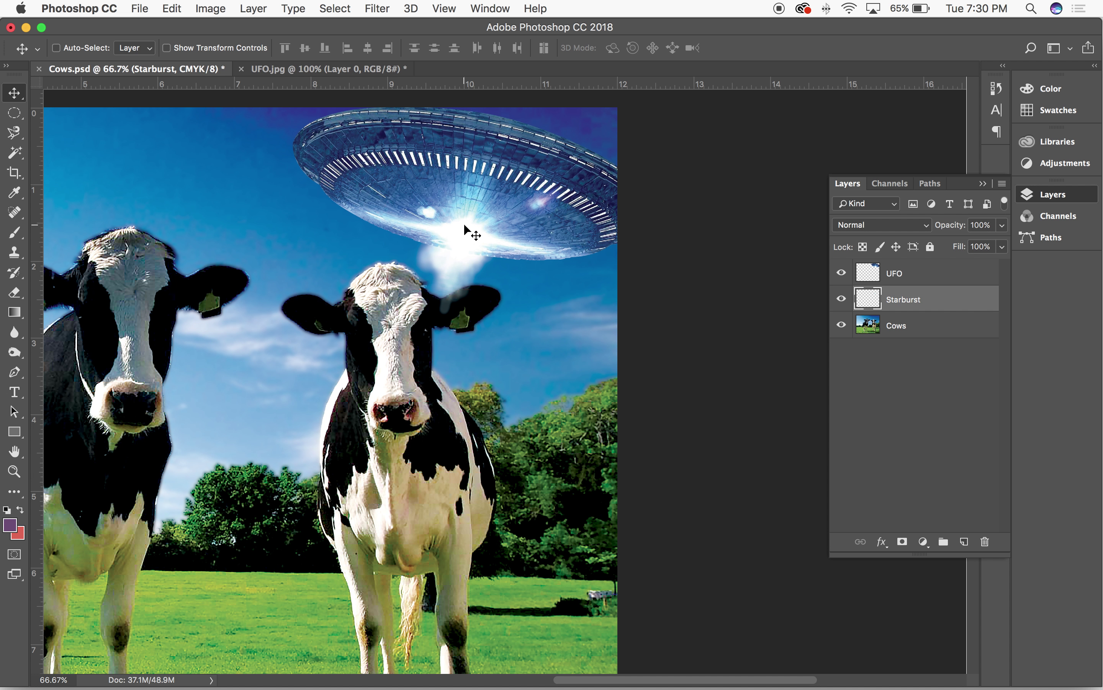
Try the Multiply, Linear Burn and Darker Color blend modes on the Starburst layer
key("super+plus")
scroll(517, 283, "up", 3)
scroll(517, 283, "left", 3)
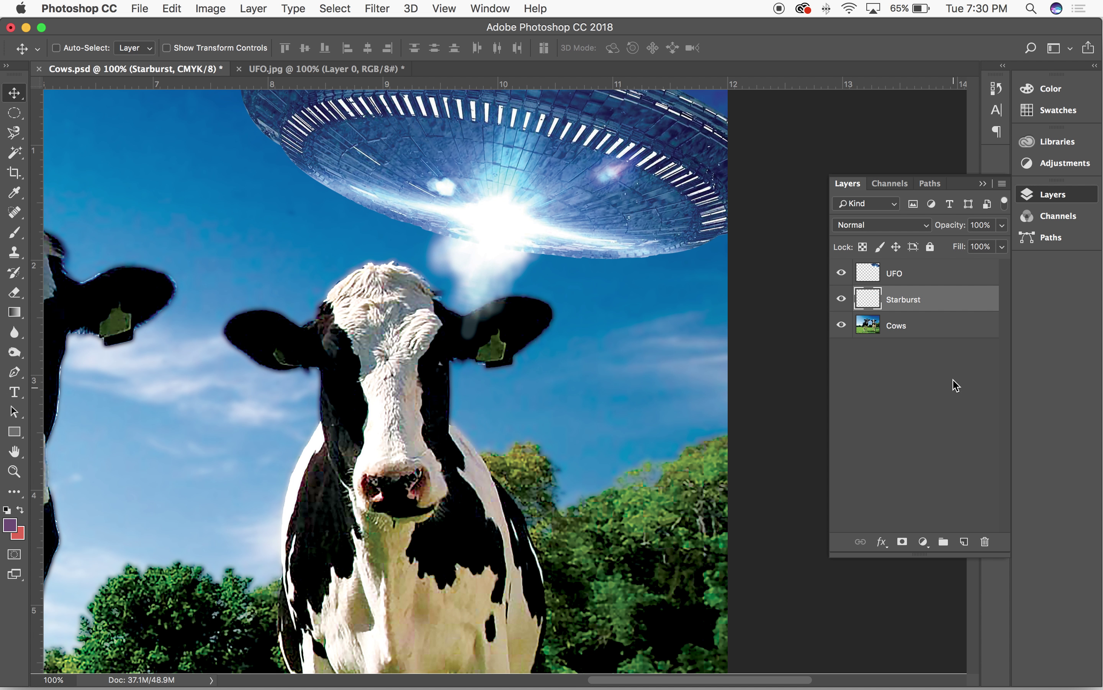
left_click(907, 224)
left_click(883, 264)
left_click(910, 225)
left_click(897, 249)
left_click(893, 225)
left_click(893, 237)
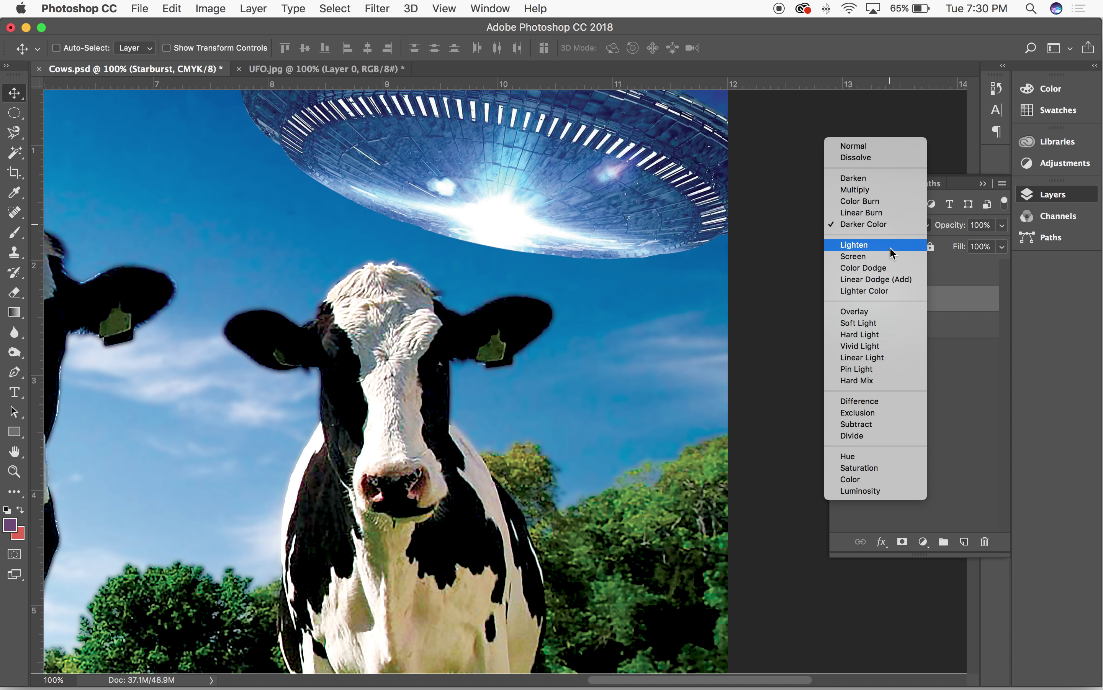
Try the Lighten, Screen and Overlay blend modes on the Starburst layer
left_click(890, 247)
left_click(887, 224)
left_click(887, 236)
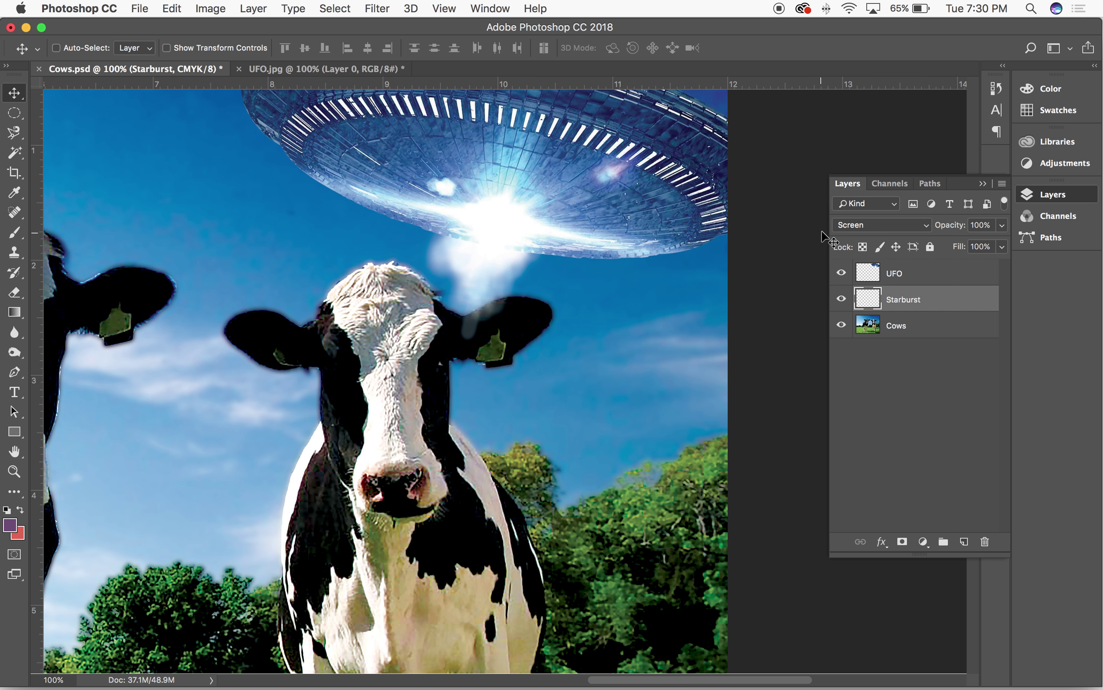
left_click(861, 225)
left_click(858, 280)
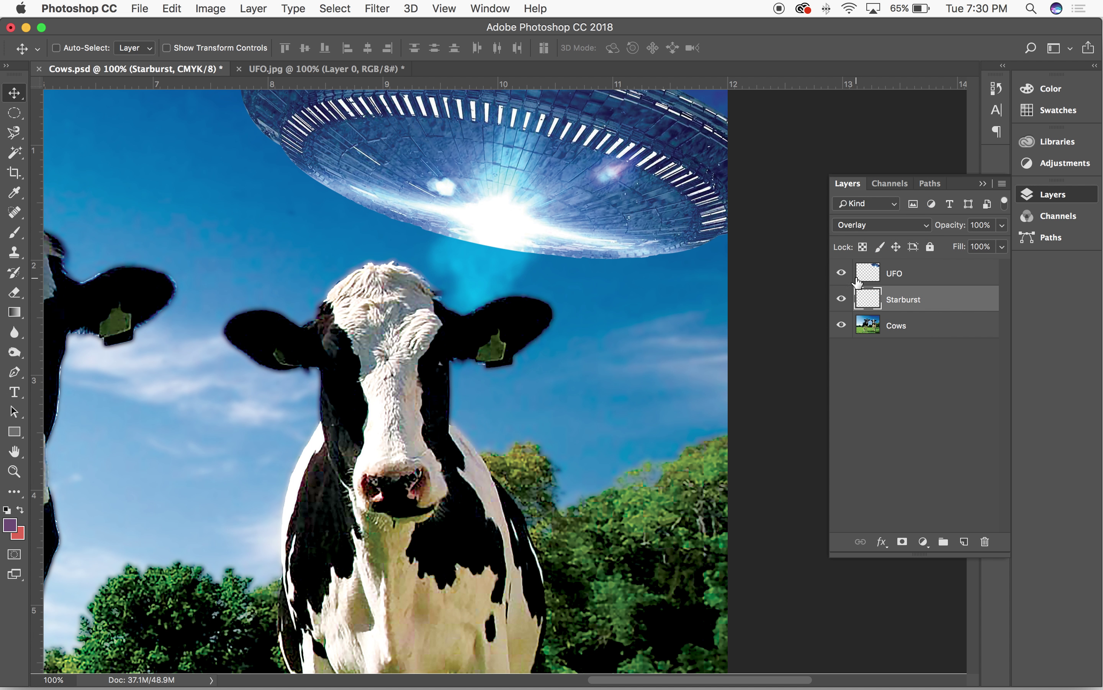
Compare the Hard Light and Normal blend modes on the Starburst layer, keeping Hard Light
left_click(911, 226)
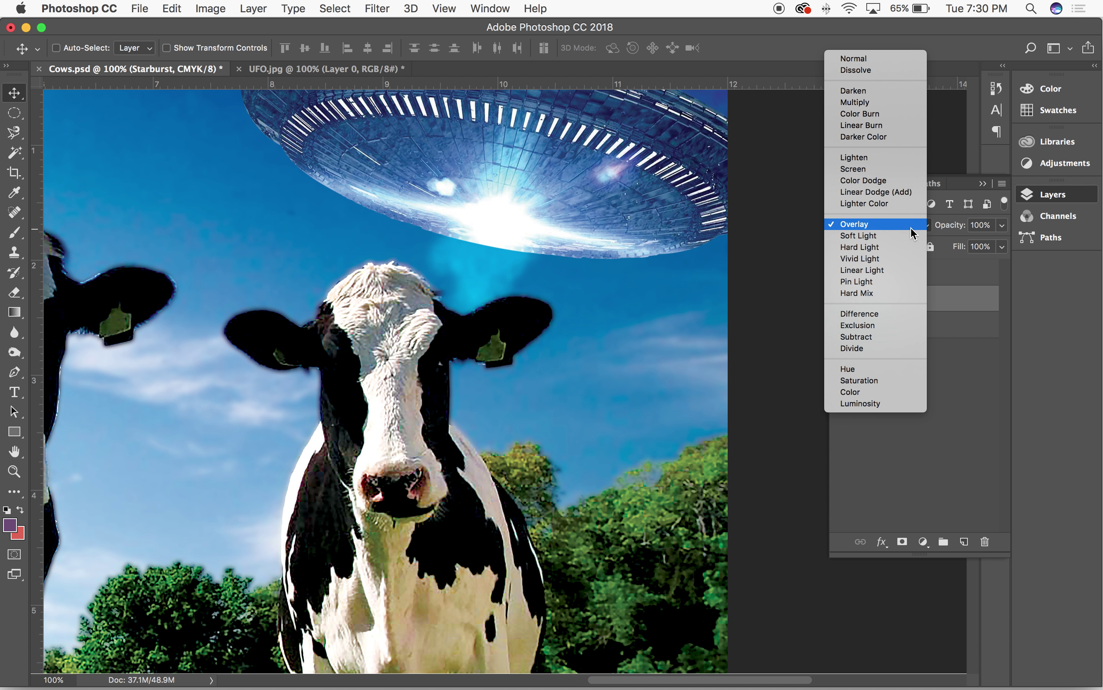
left_click(904, 247)
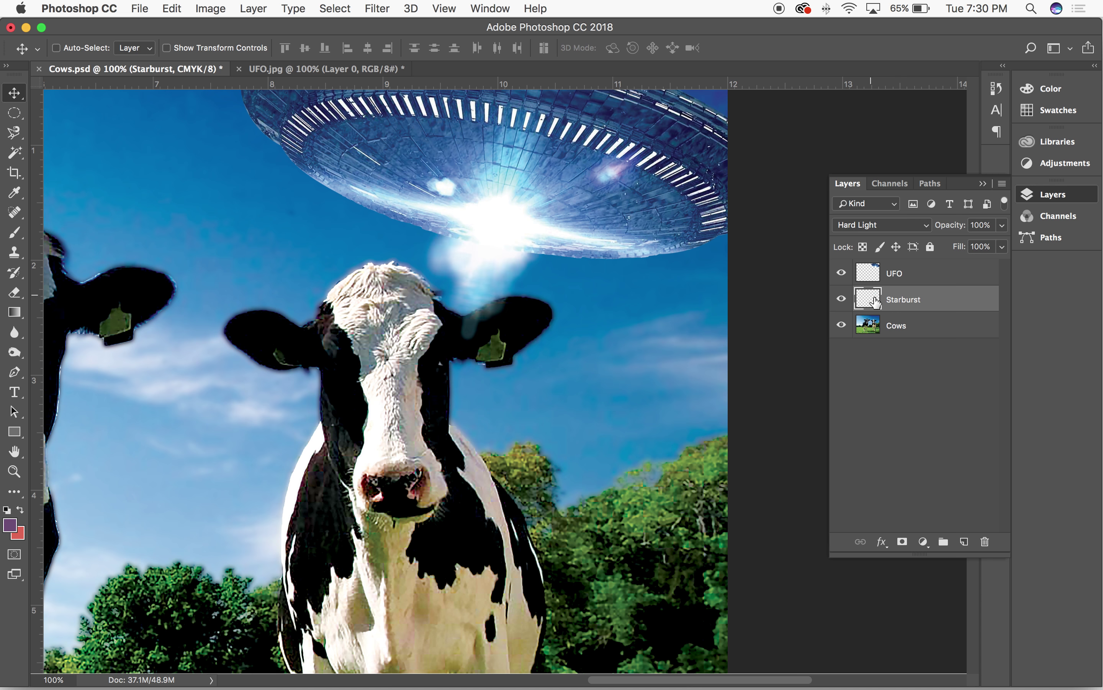
left_click(889, 222)
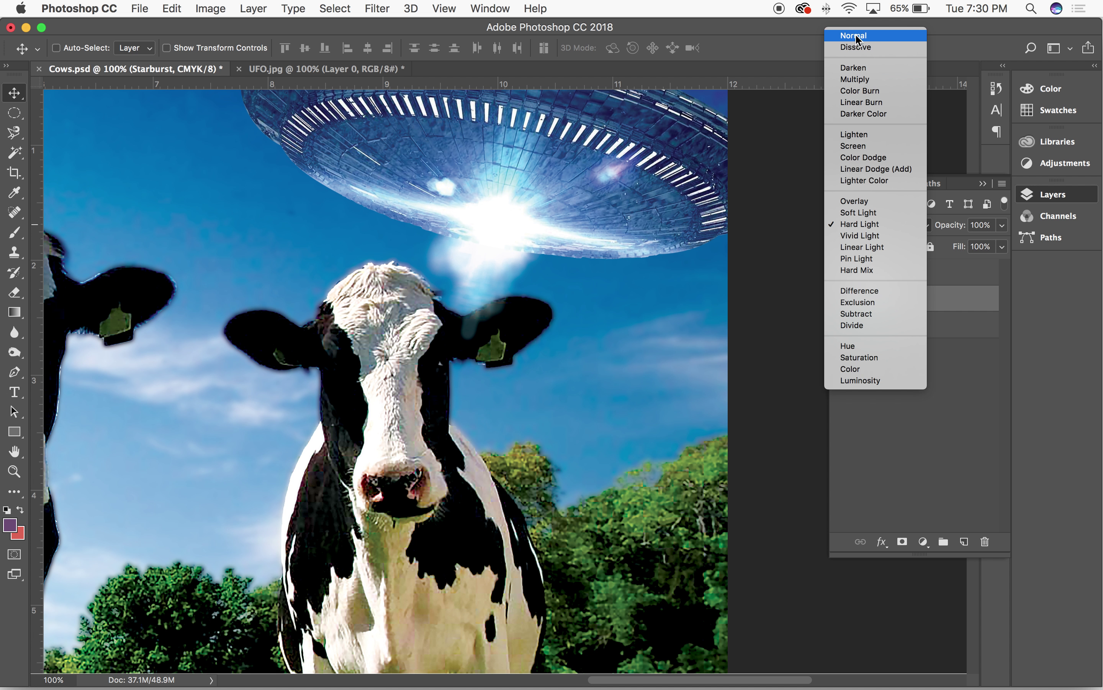
left_click(859, 40)
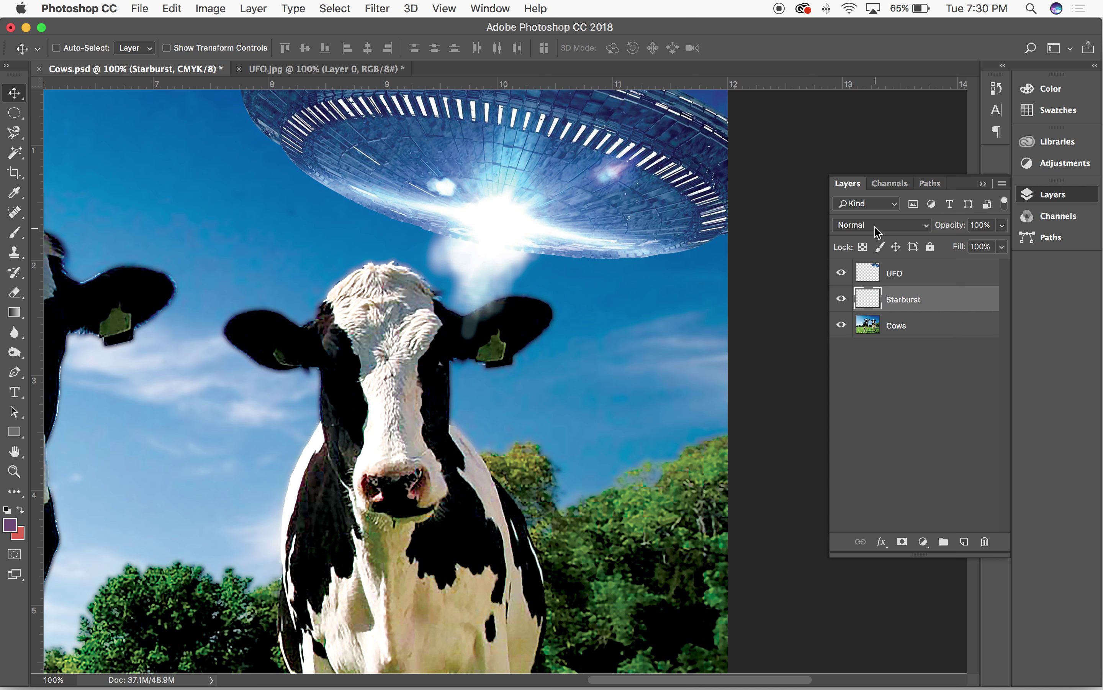
left_click(878, 226)
left_click(864, 413)
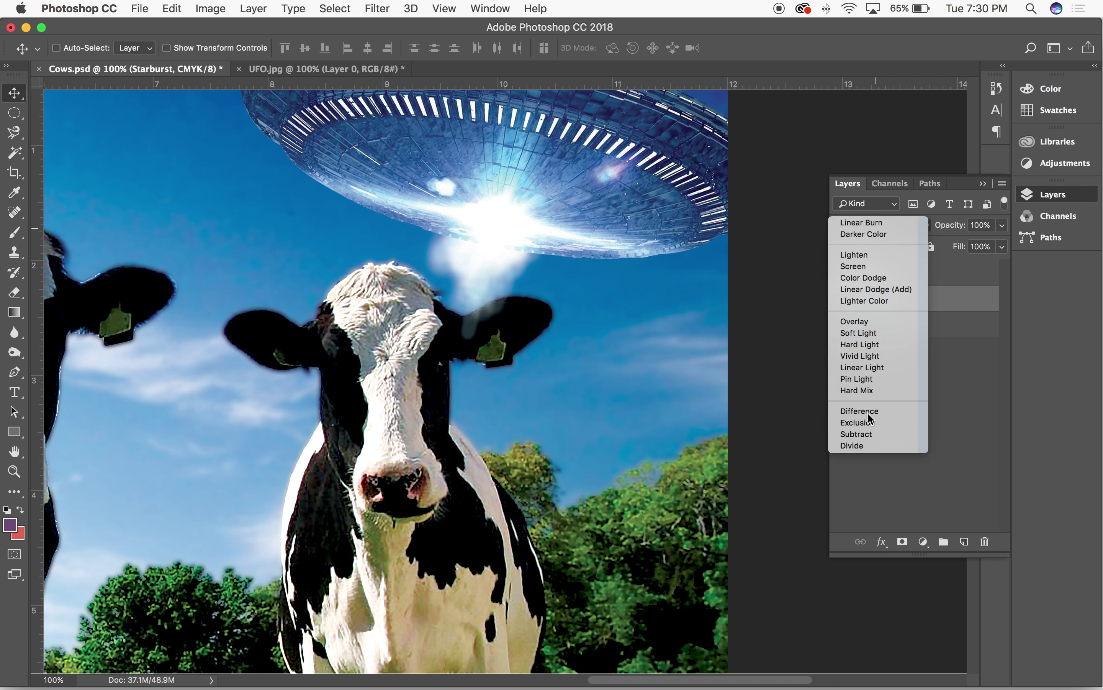
key("super+minus")
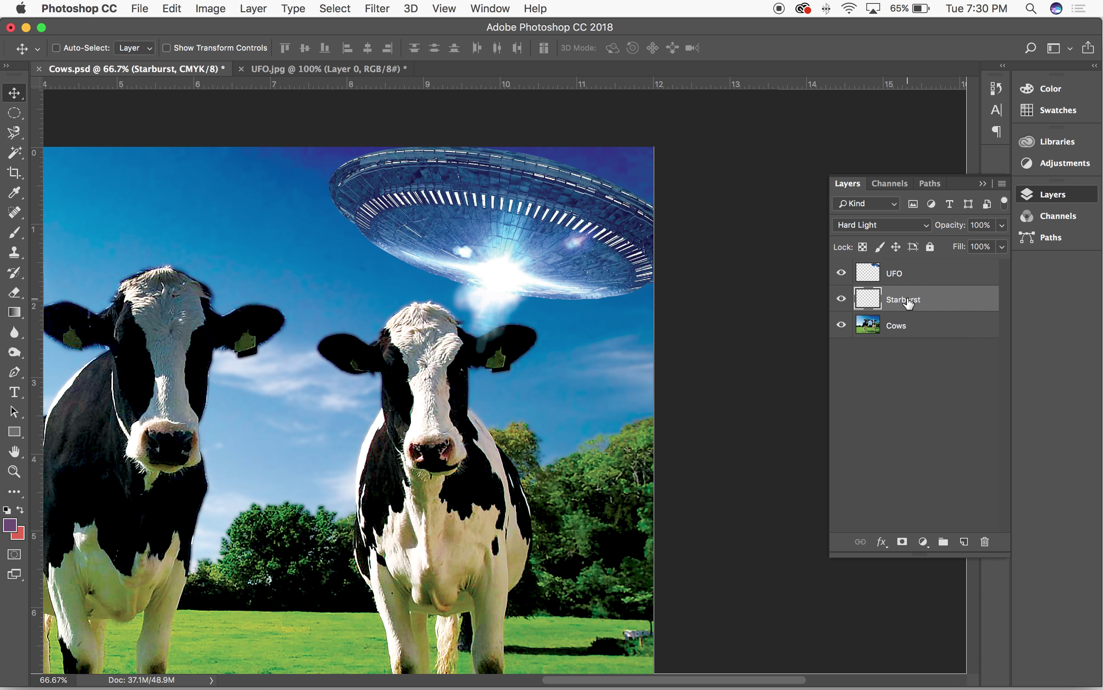
Lower the opacity of the Starburst layer to 50%
left_click(979, 226)
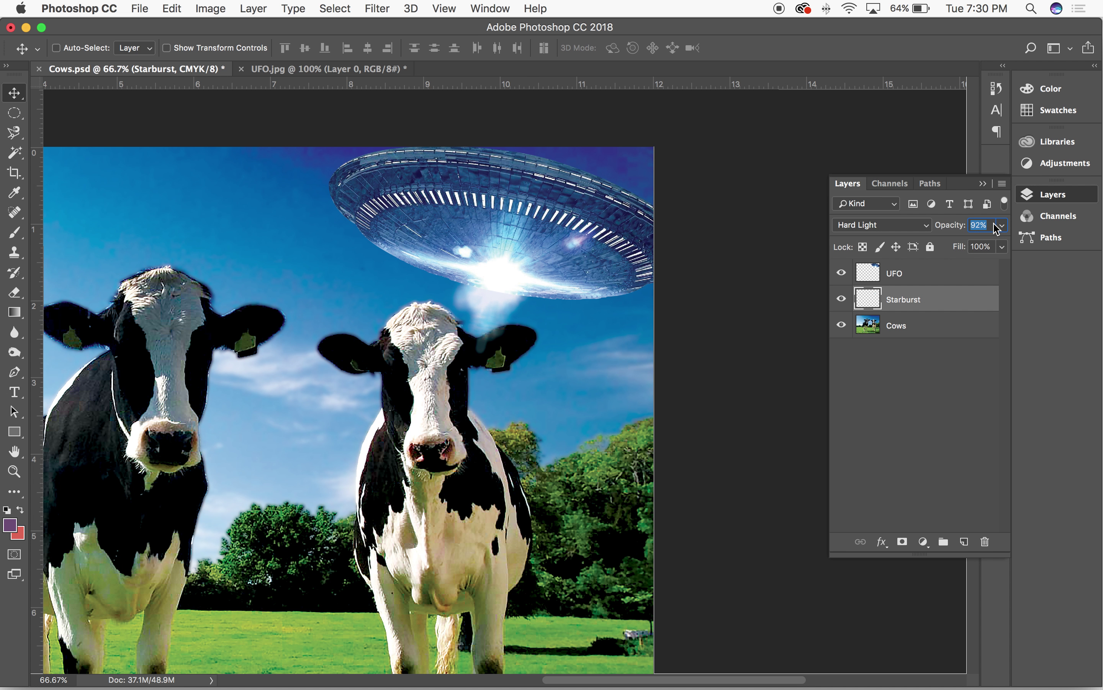
key("Down")
key("Down")
key("Down")
key("Down")
key("Down")
key("Down")
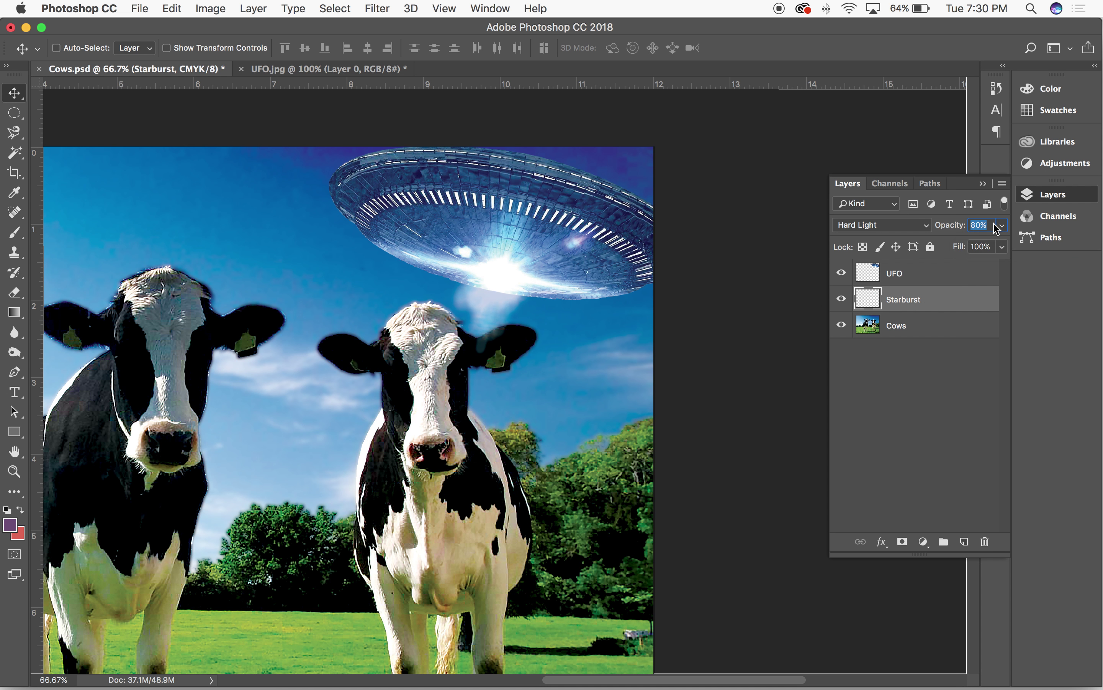
key("shift+Down")
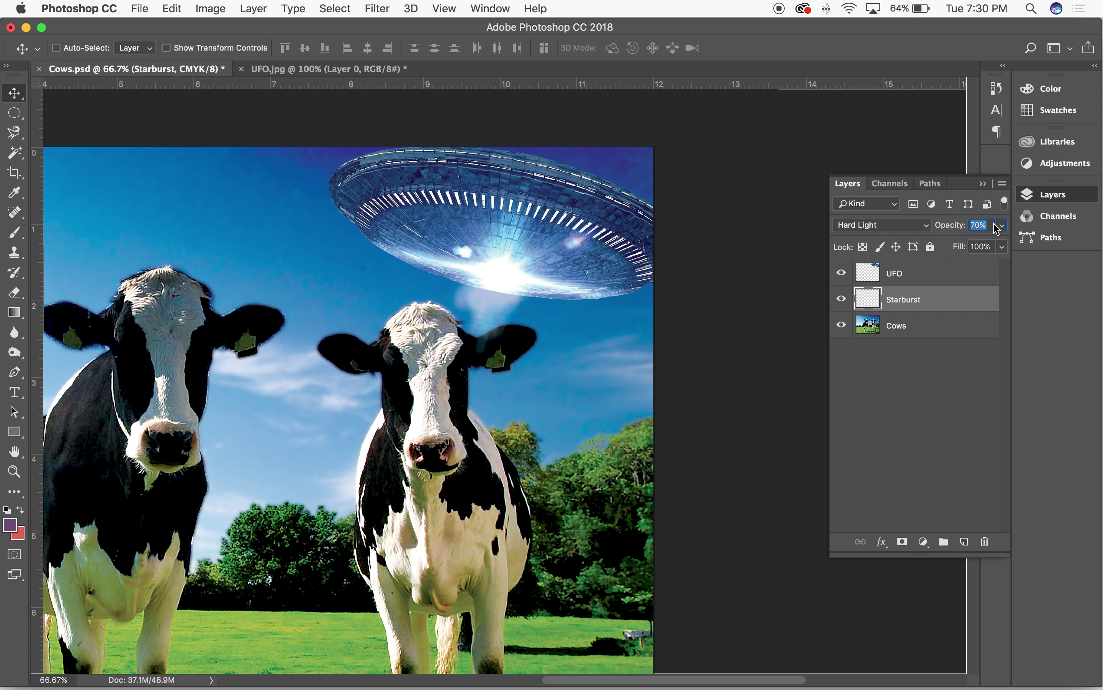
key("shift+Down")
key("shift+Down")
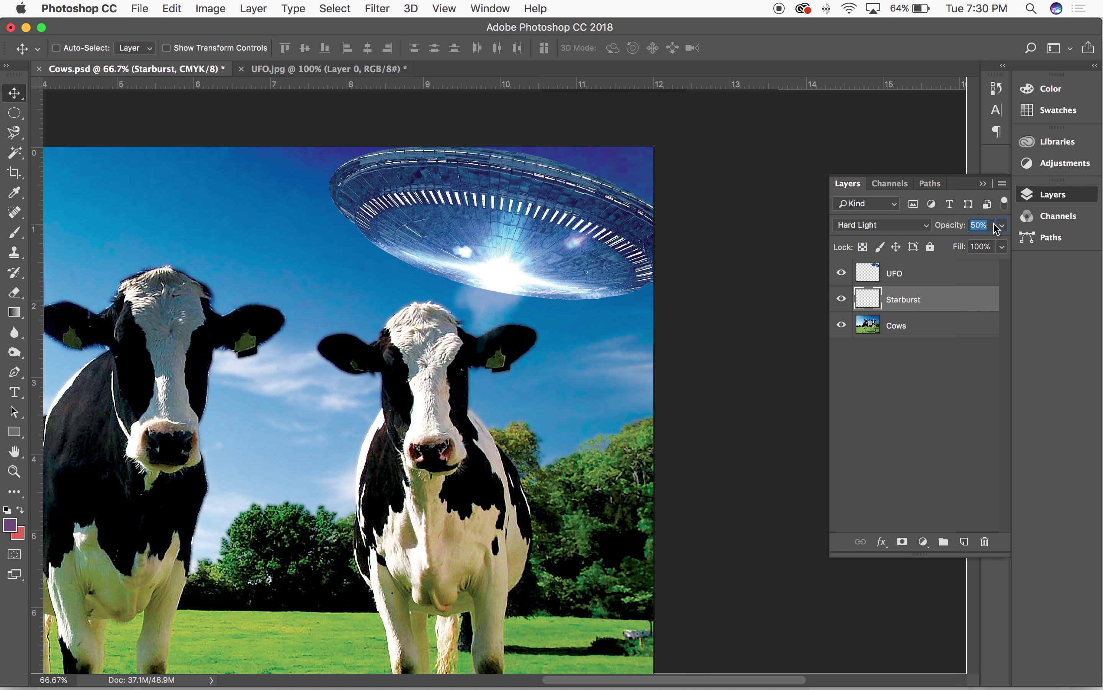
Compare slightly different opacities on the Starburst layer and settle on 60%
key("shift+Up")
key("shift+Down")
key("shift+Up")
key("shift+Down")
key("shift+Up")
key("shift+Down")
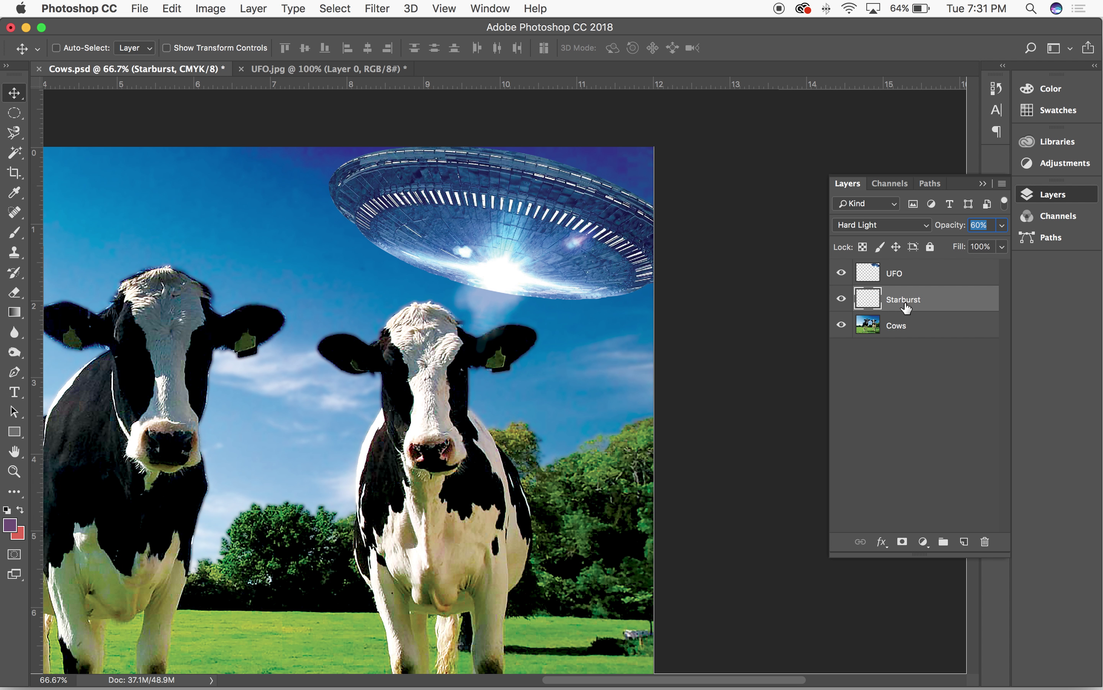
Duplicate the Starburst layer and raise the copy's opacity to 100%
left_click_drag(900, 302, 899, 292)
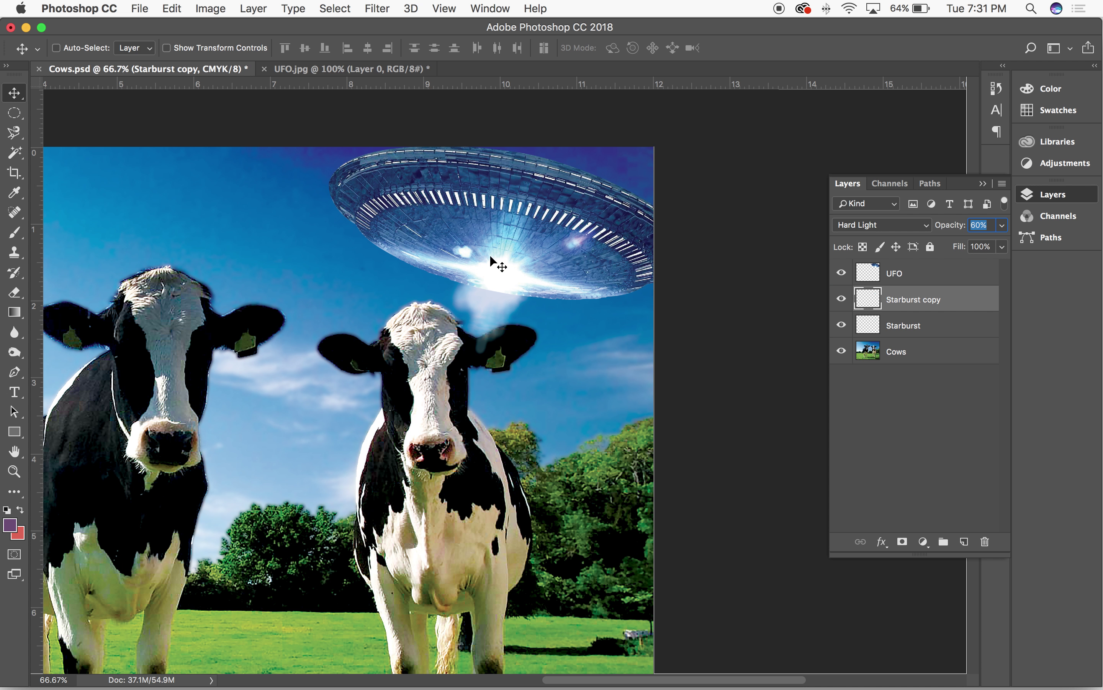
left_click(985, 223)
key("shift+Up")
key("shift+Up")
key("shift+Up")
key("shift+Up")
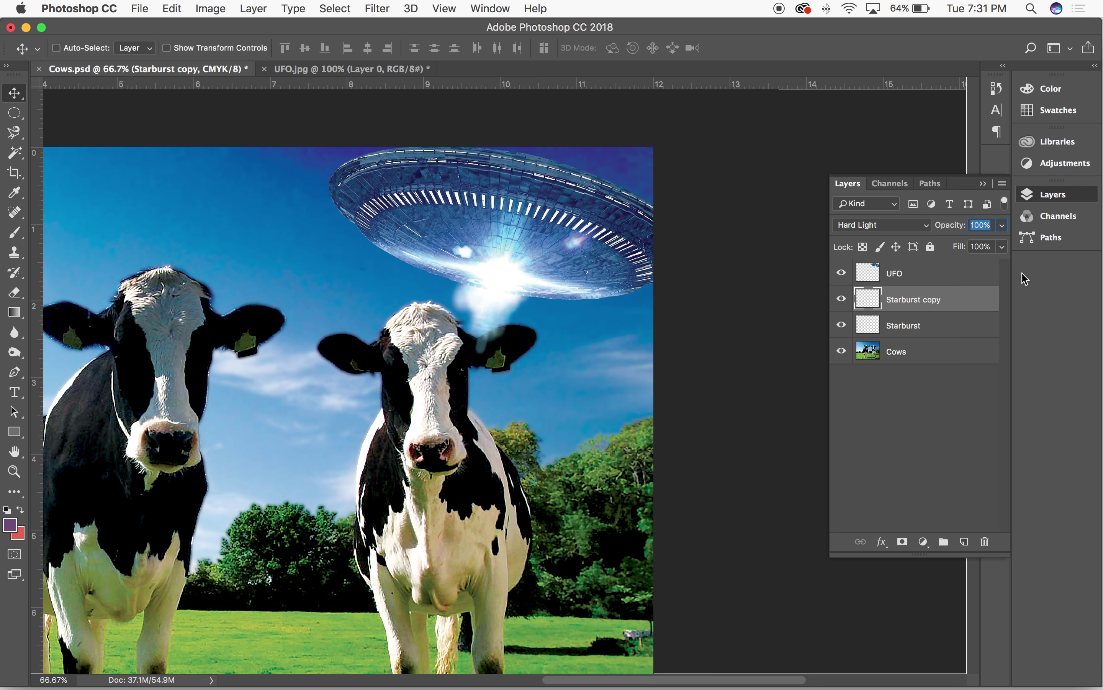
Try 60% and 70% opacity on the Starburst copy layer and return it to 100%
key("shift+Down")
key("shift+Down")
key("shift+Down")
key("shift+Down")
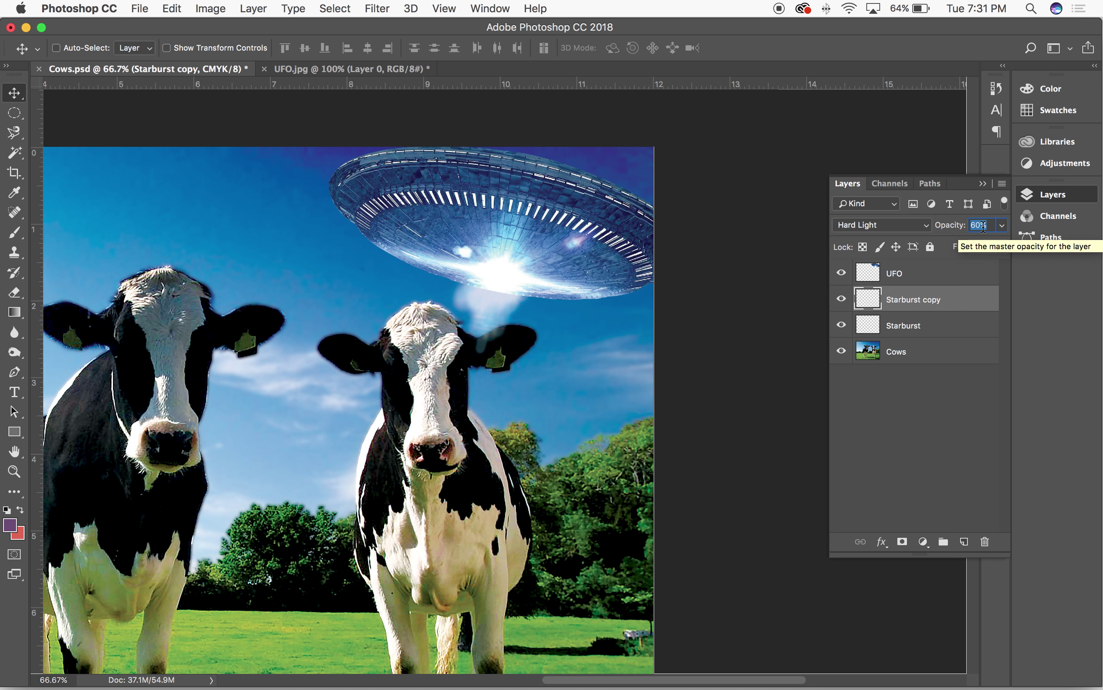
key("shift+Up")
key("shift+Up")
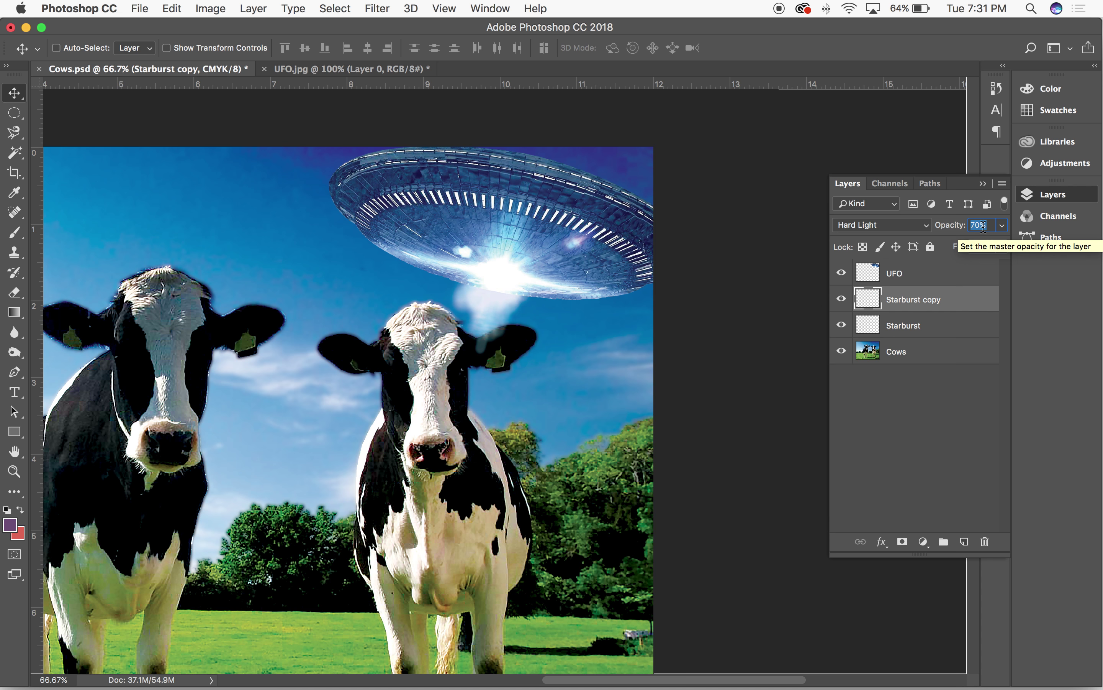
key("shift+Up")
key("shift+Up")
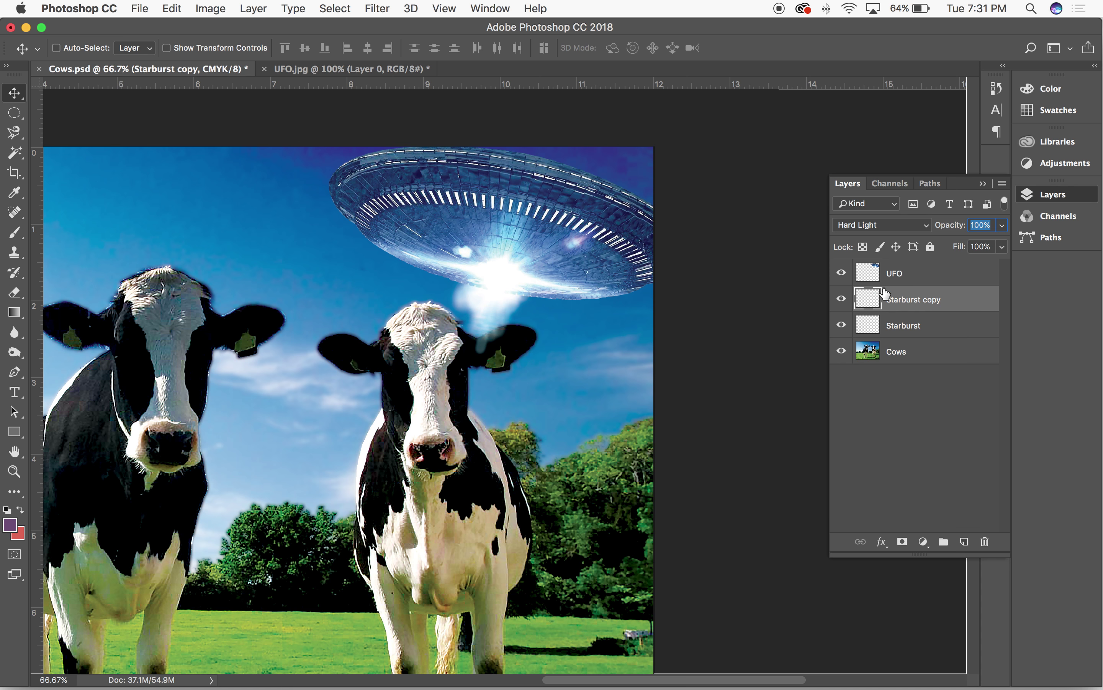
Choose the Eraser with the Starburst copy layer active and set the eraser's opacity to 30%
left_click(897, 281)
left_click(905, 307)
left_click(15, 293)
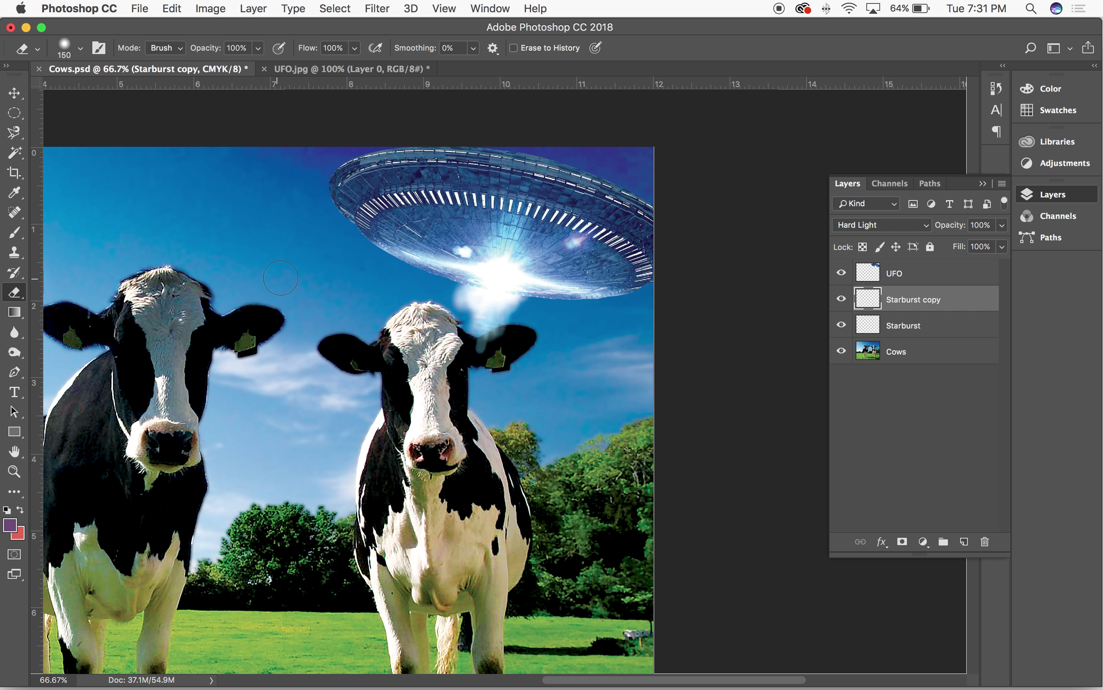
left_click(506, 266, "super")
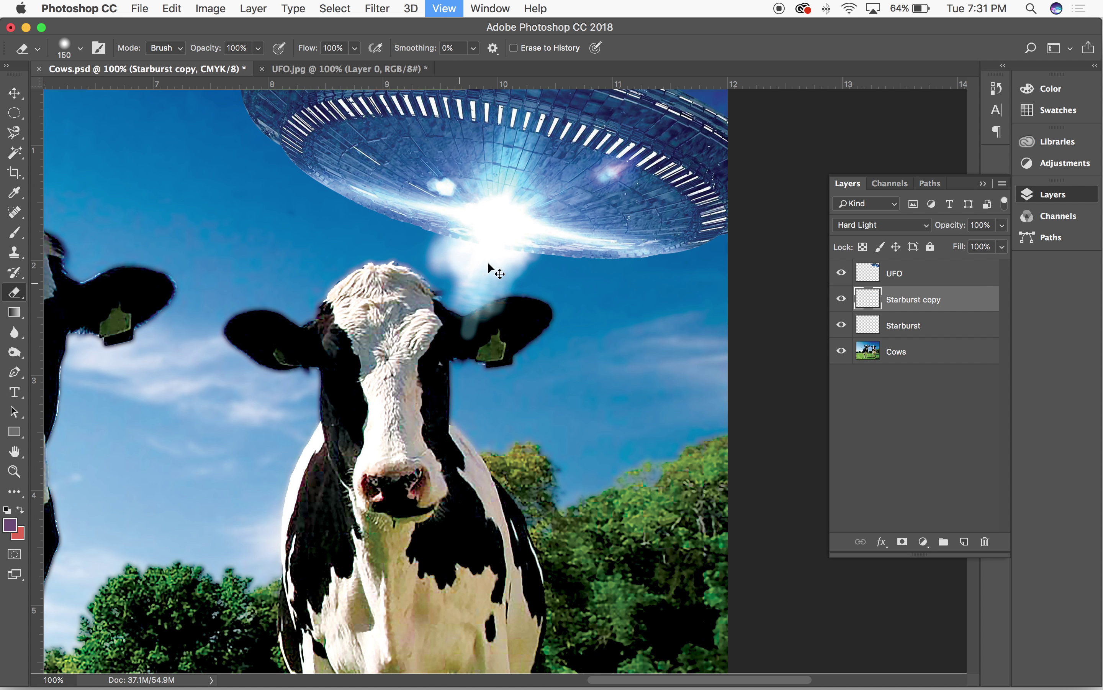
left_click(479, 268, "super")
left_click_drag(446, 266, 443, 512)
mouse_move(570, 461)
left_mouse_down()
mouse_move(611, 419)
mouse_move(443, 504)
mouse_move(401, 438)
mouse_move(414, 395)
left_mouse_up()
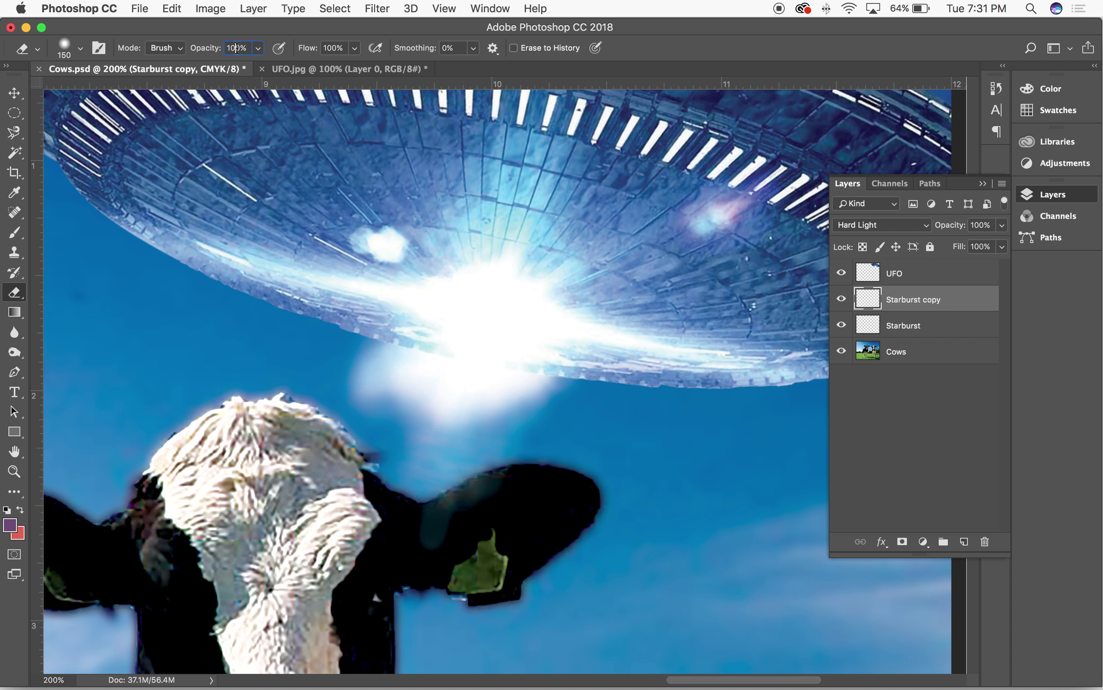
type("30")
key("Return")
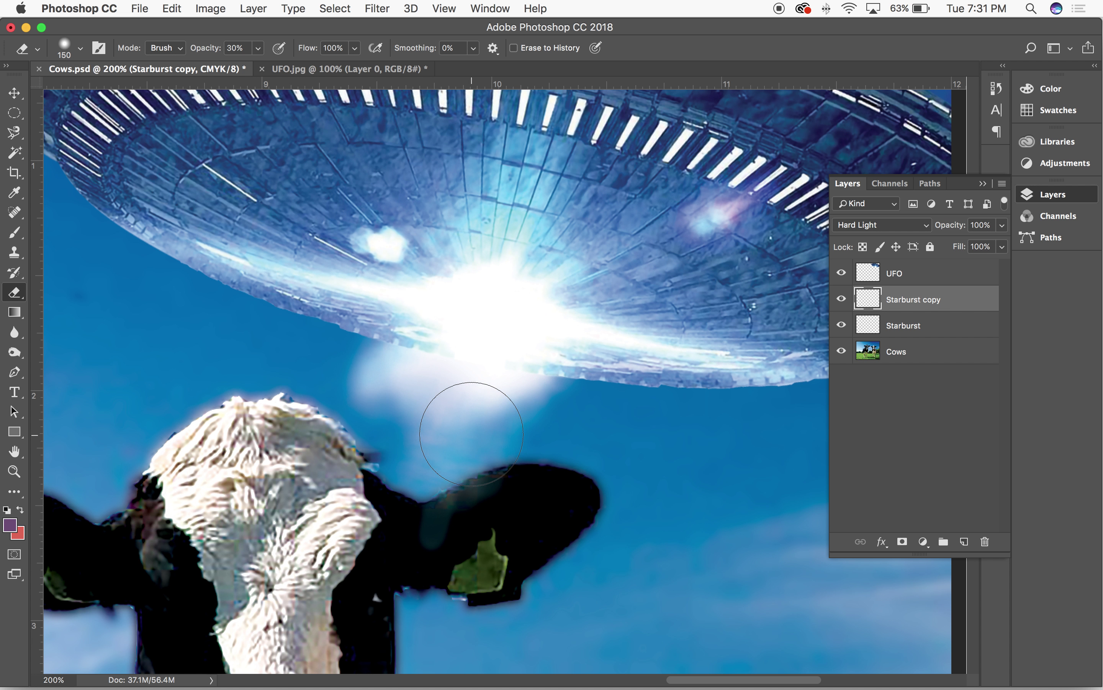
Select the original Starburst layer and raise its opacity to 70%
left_click(909, 324)
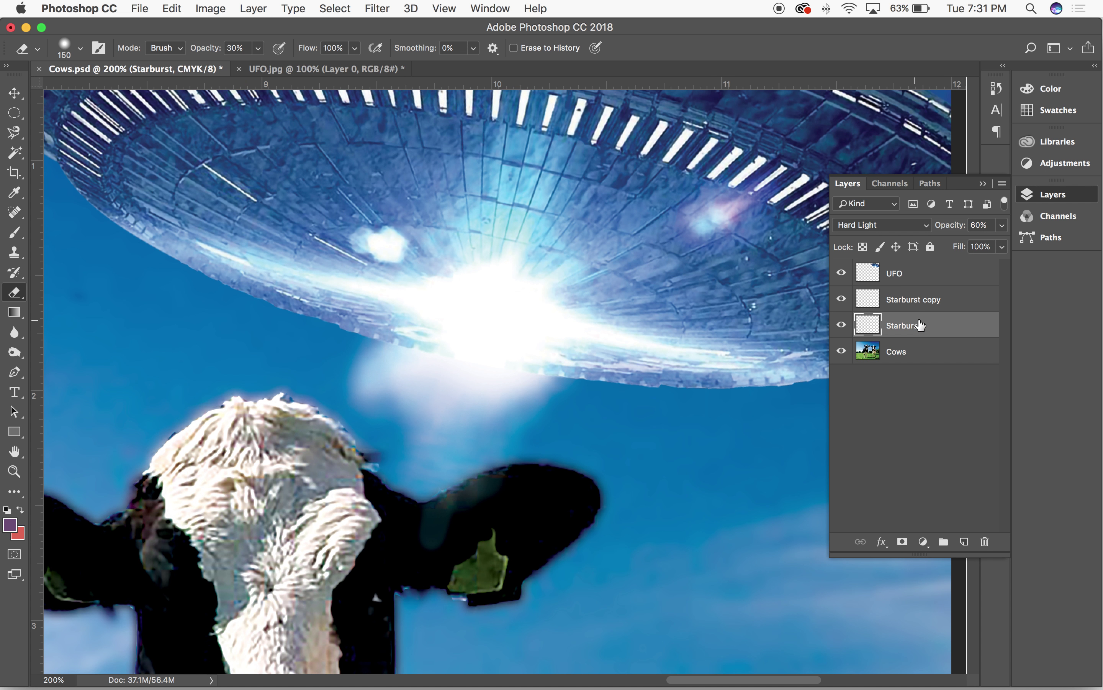
left_click(985, 226)
key("shift+Up")
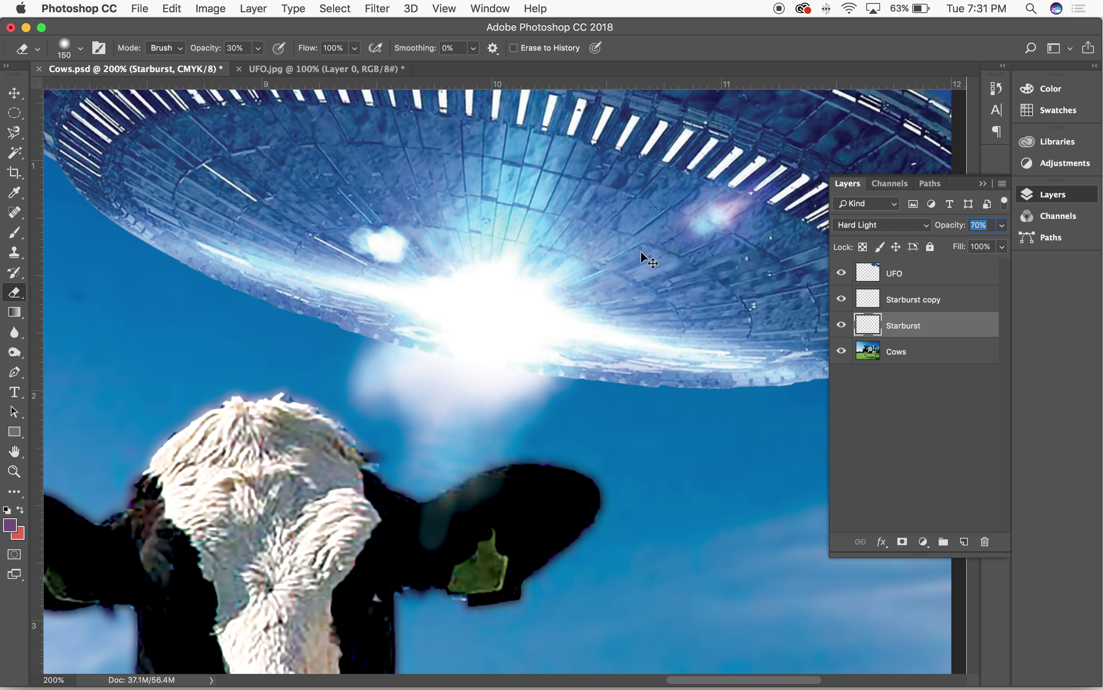
Set the Eraser's opacity to 10% and switch back to the Move tool
key("super+minus")
key("super+minus")
key("super+plus")
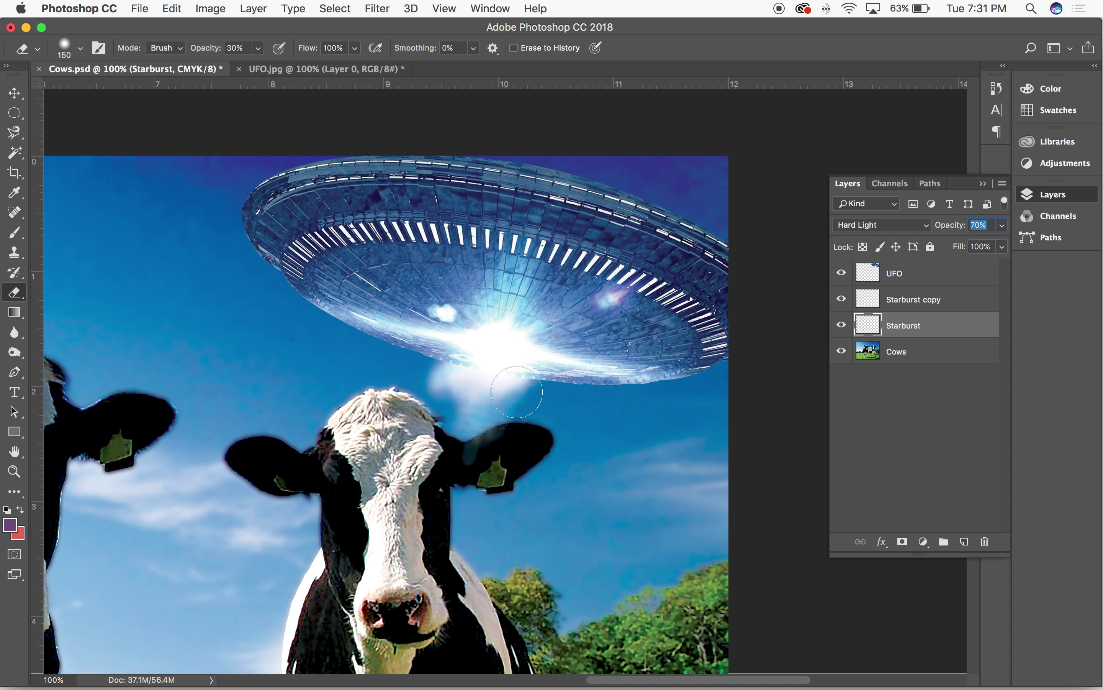
double_click(234, 48)
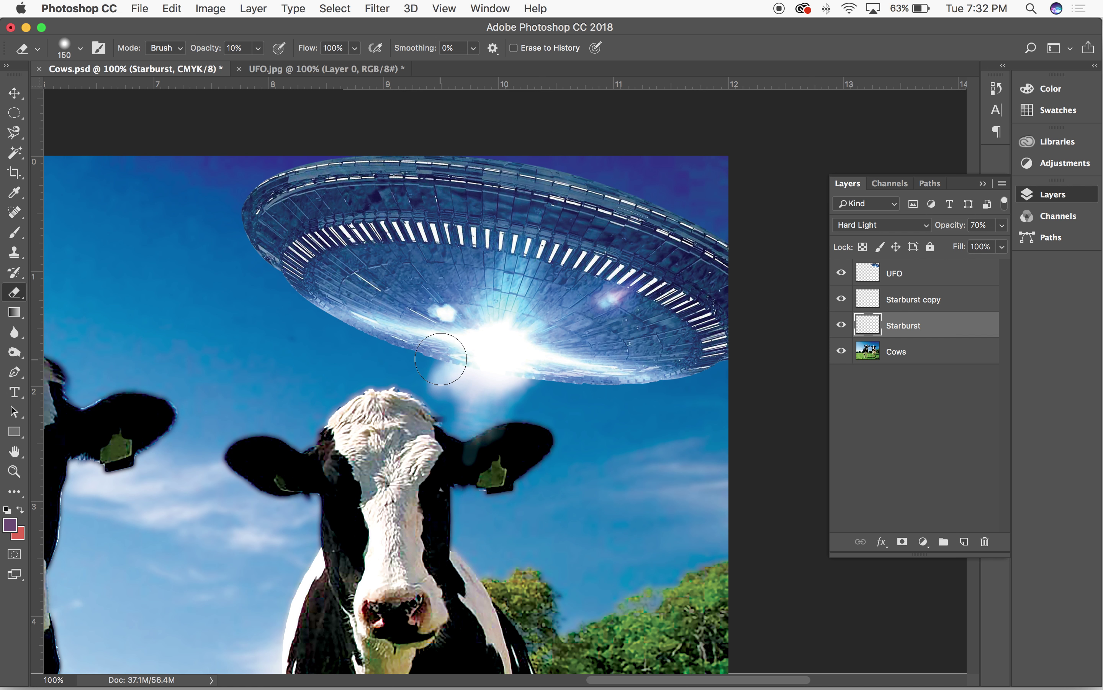
left_click(14, 93)
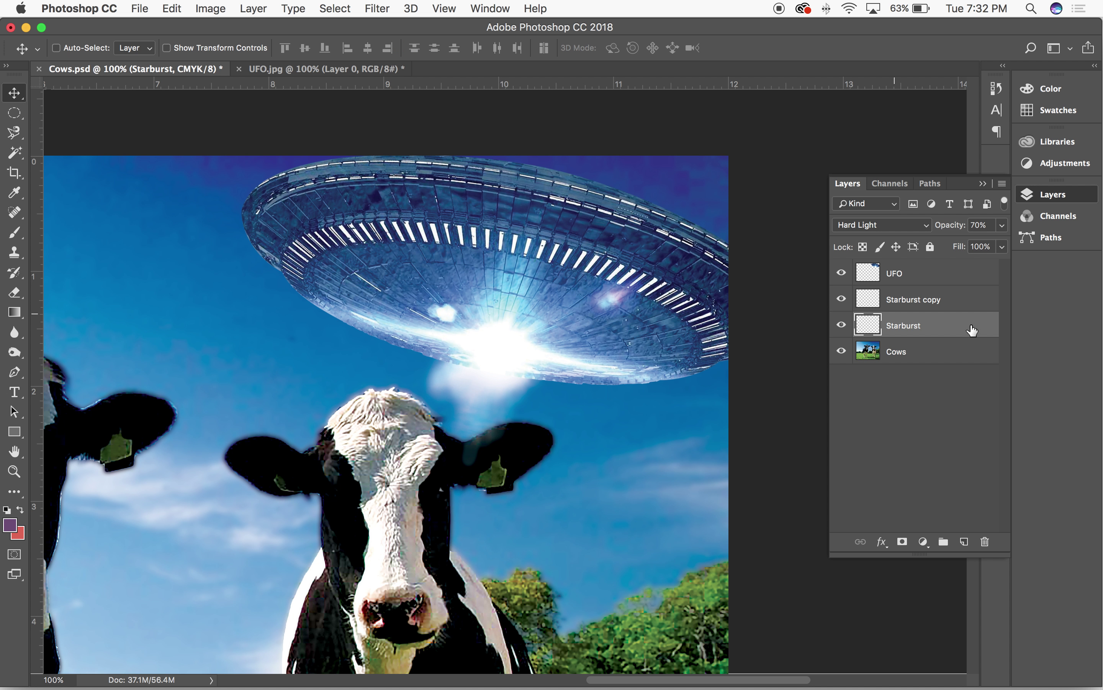
Examine how the saucer and its layered glow blend with the sky and cows at different magnifications
key("super+minus")
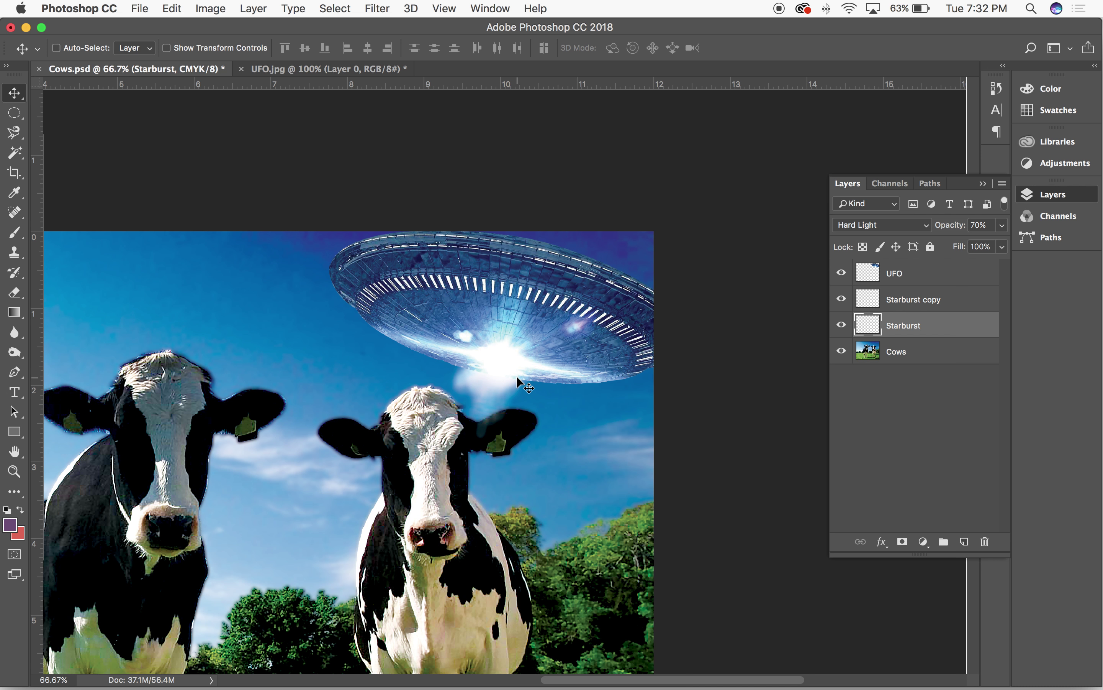
left_click(919, 352)
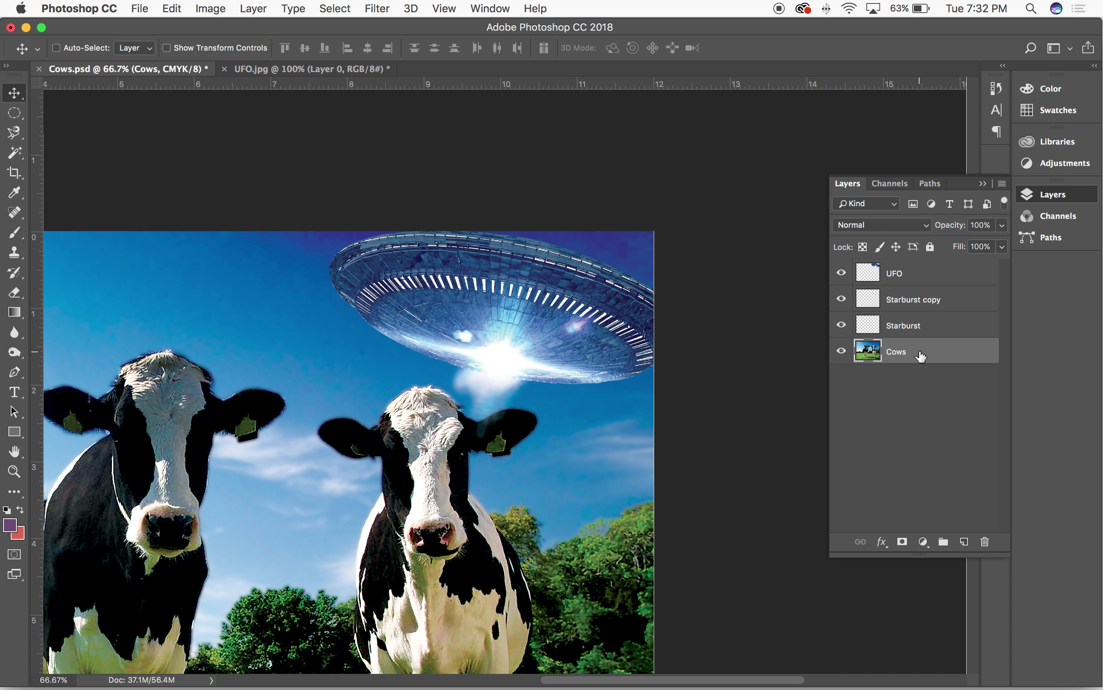
left_click(919, 301)
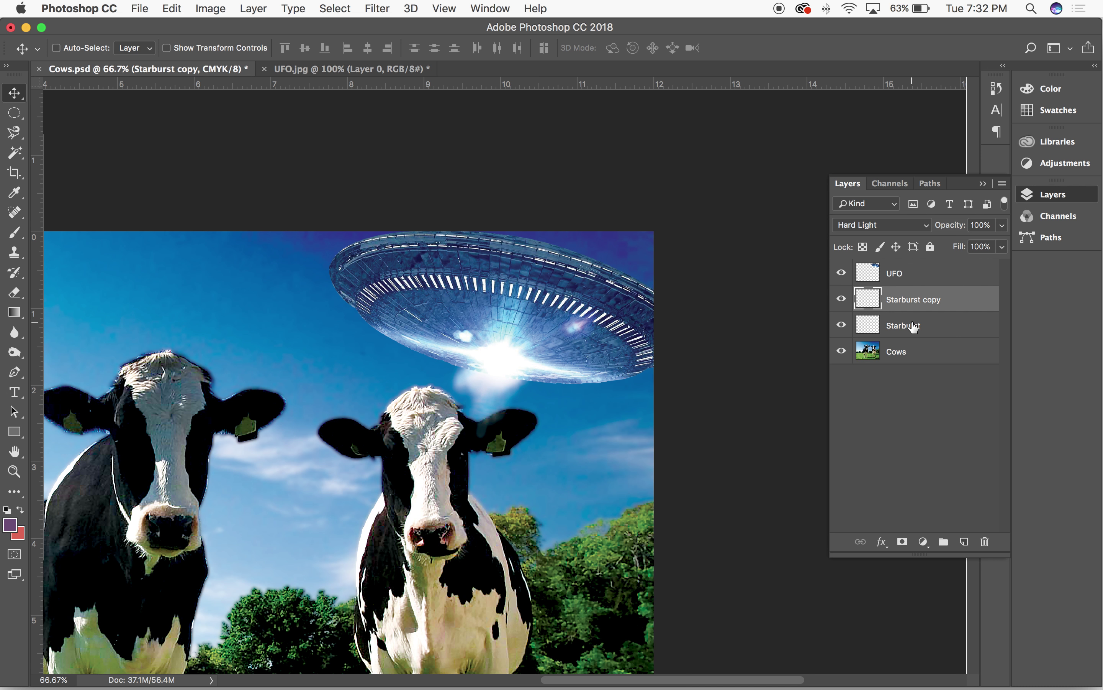
left_click(900, 352)
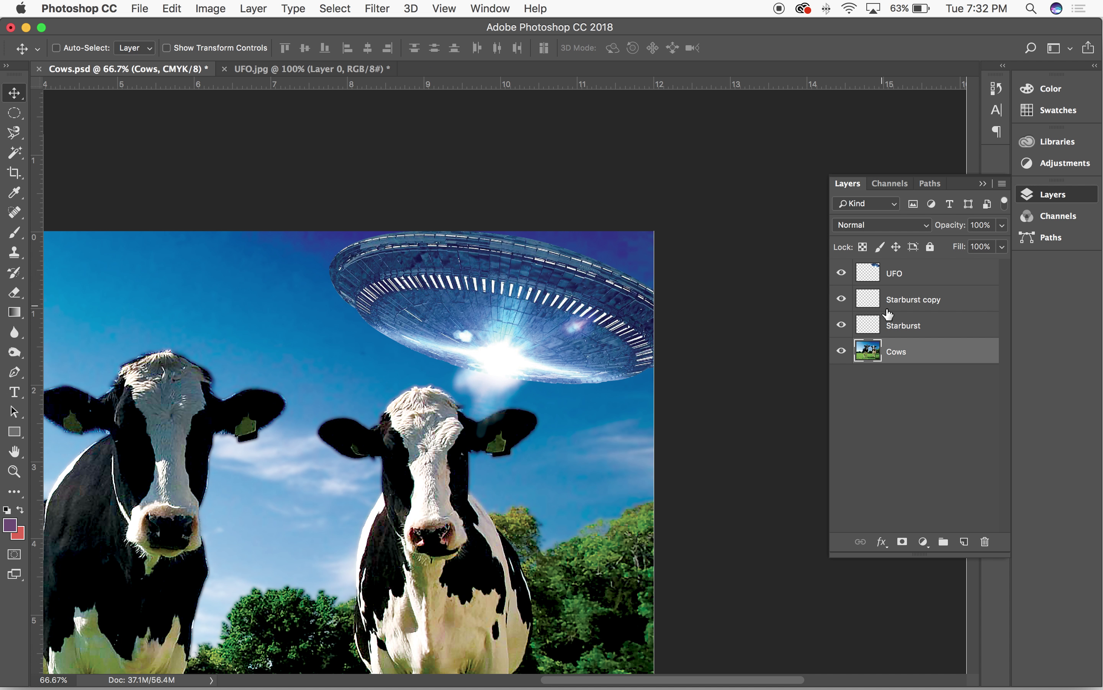
left_click_drag(414, 375, 513, 312)
key("super+r")
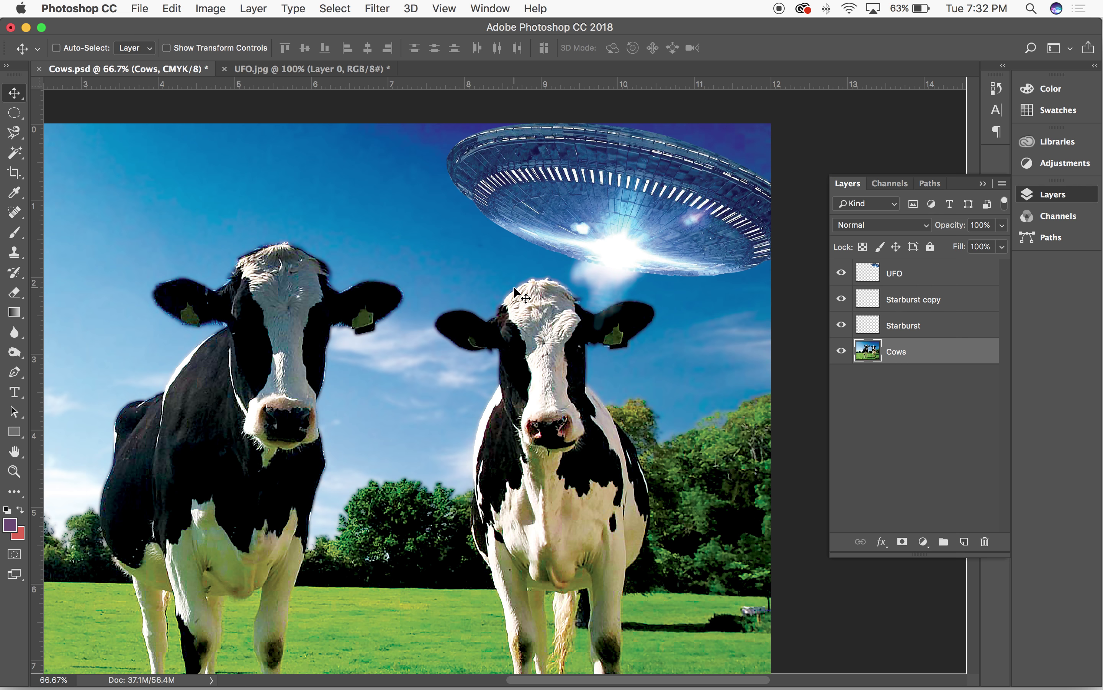
left_click_drag(445, 240, 503, 227)
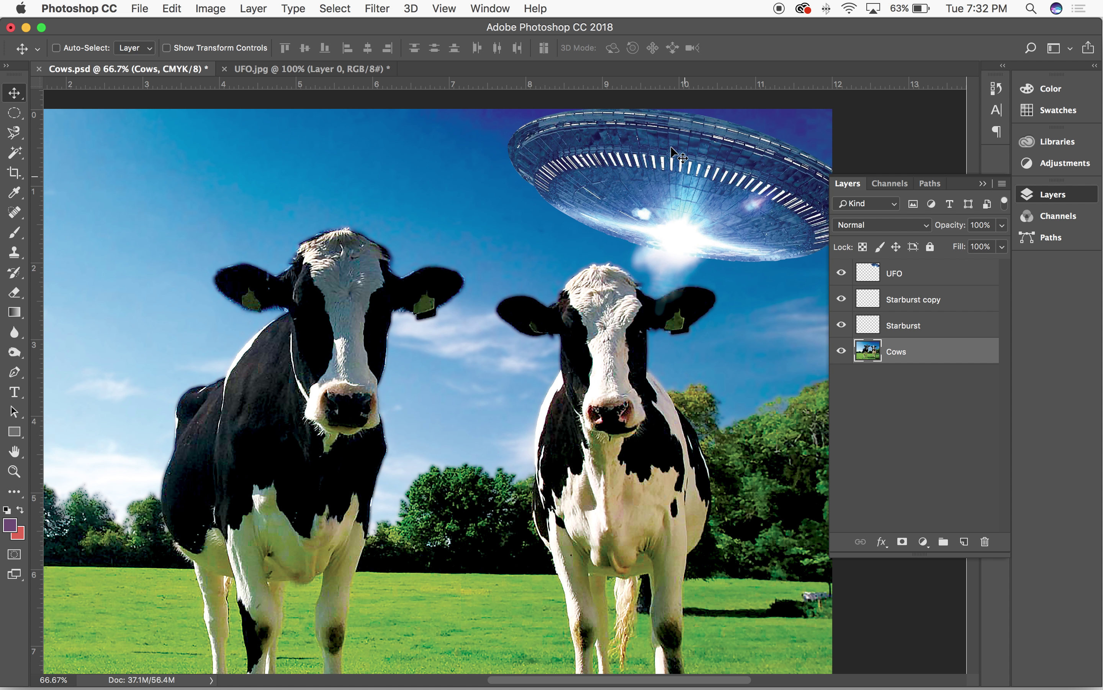
key("super+minus")
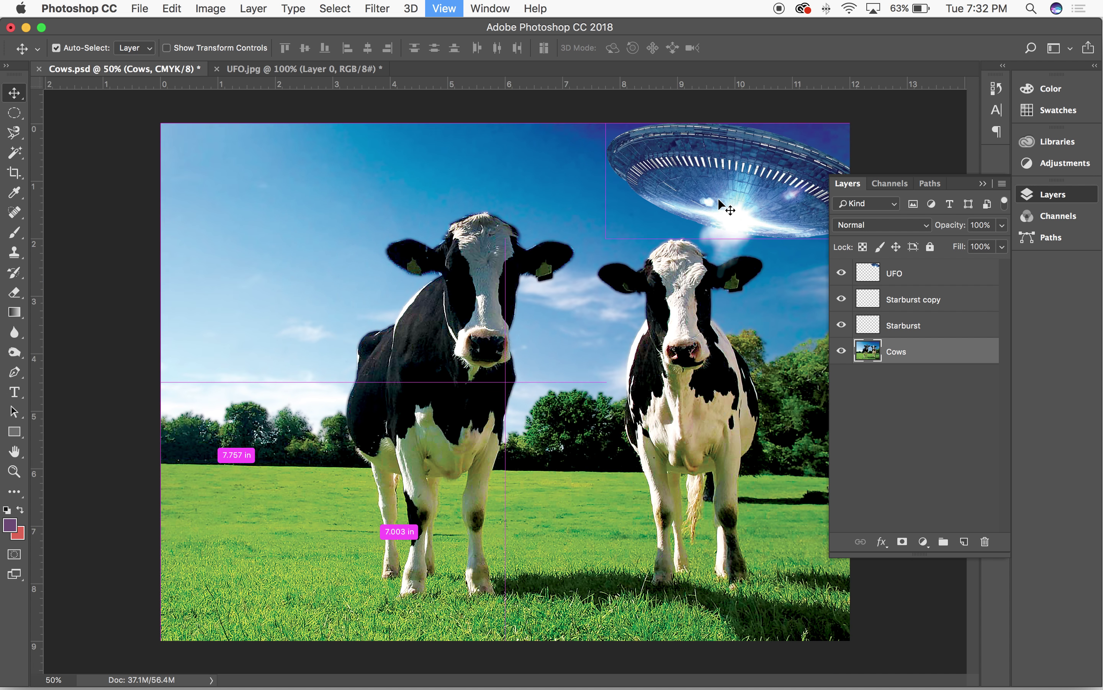
key("super+r")
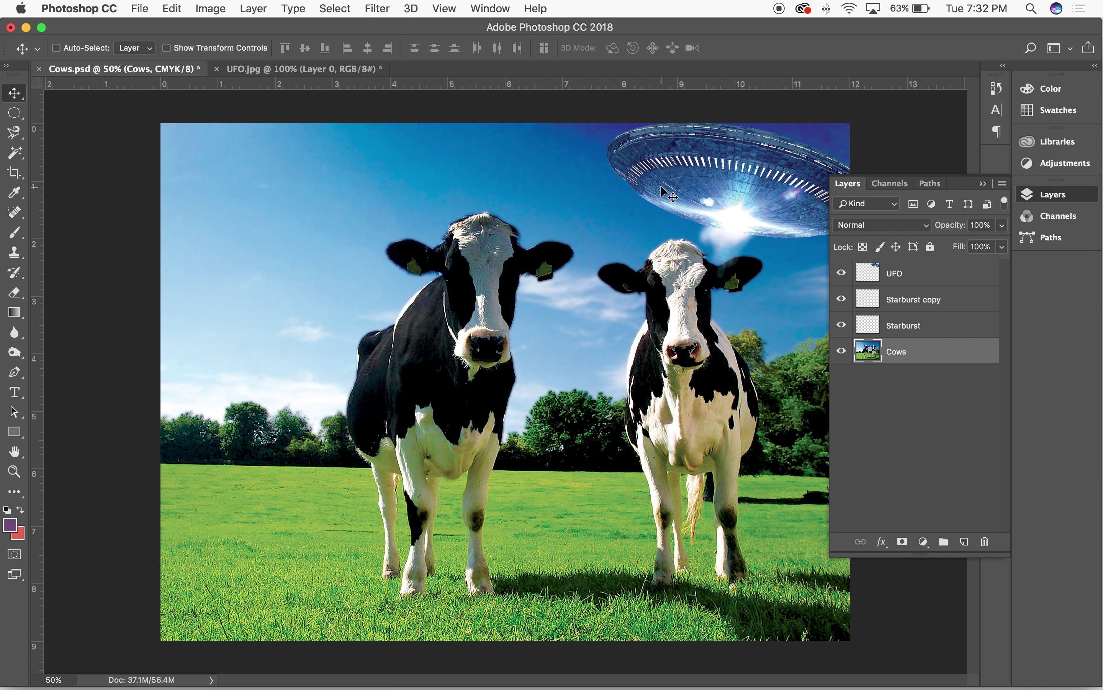
key("super+plus")
left_click_drag(739, 201, 630, 204)
key("super+r")
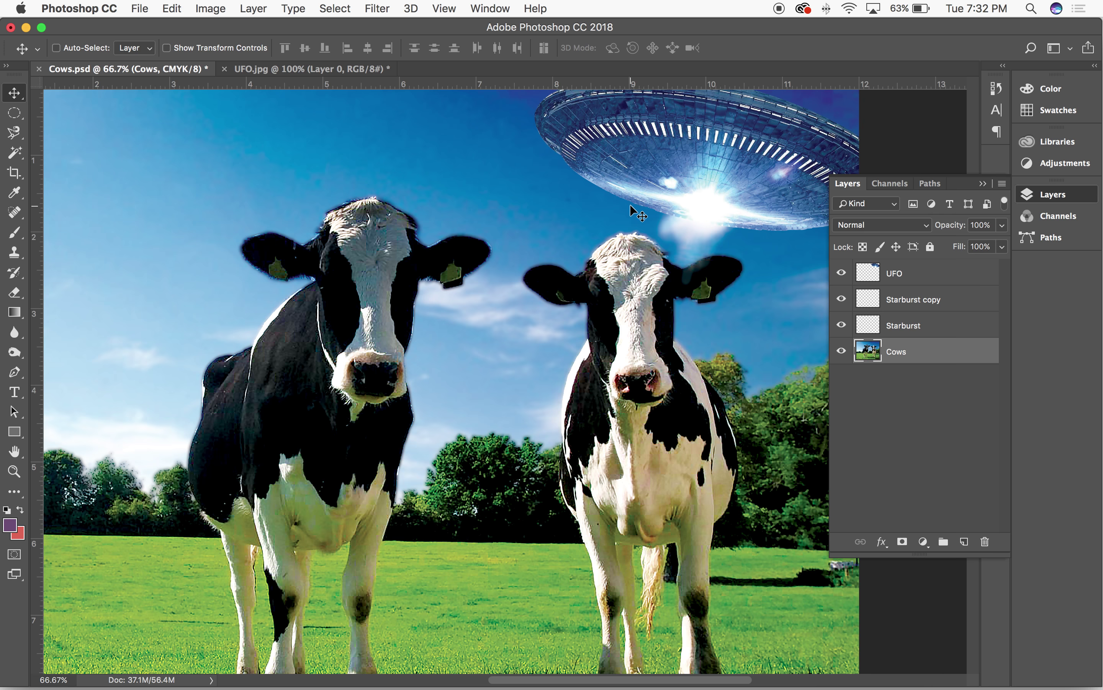
left_click_drag(734, 160, 693, 196)
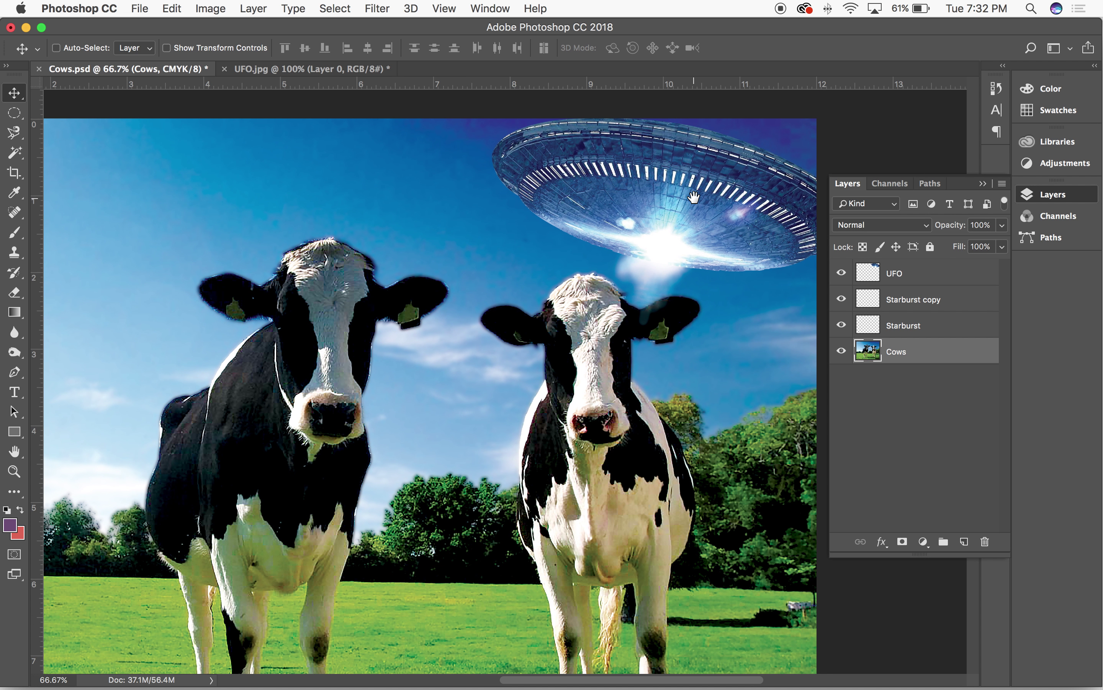
Group the UFO, Starburst copy and Starburst layers together
left_click(912, 327)
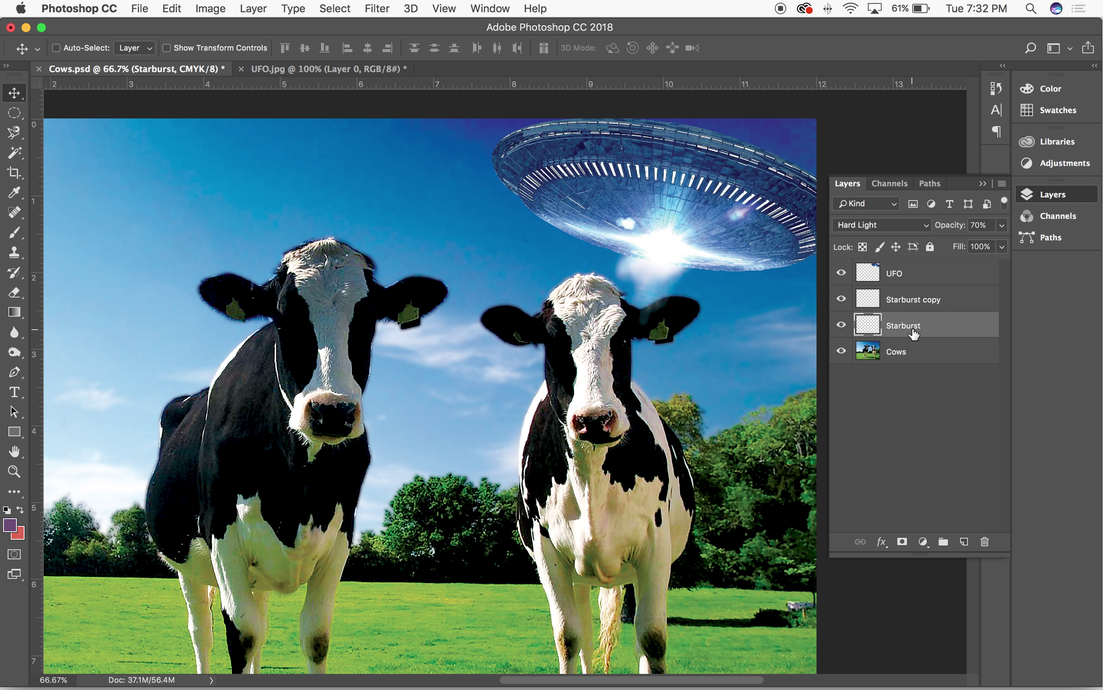
left_click(921, 273, "shift")
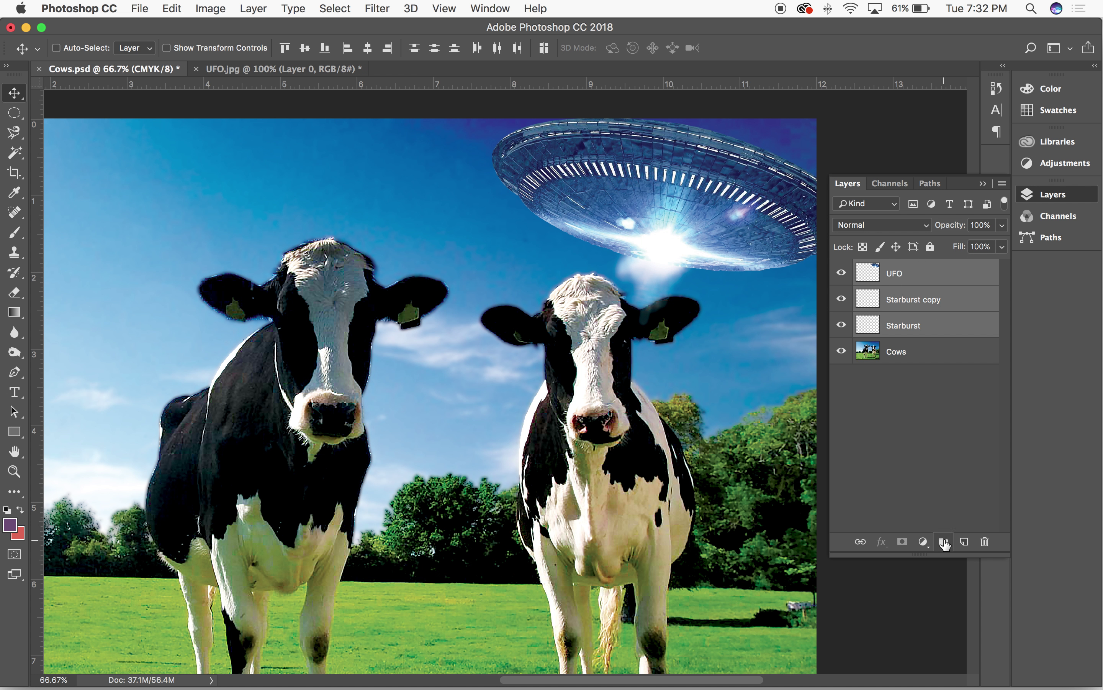
left_click(943, 543)
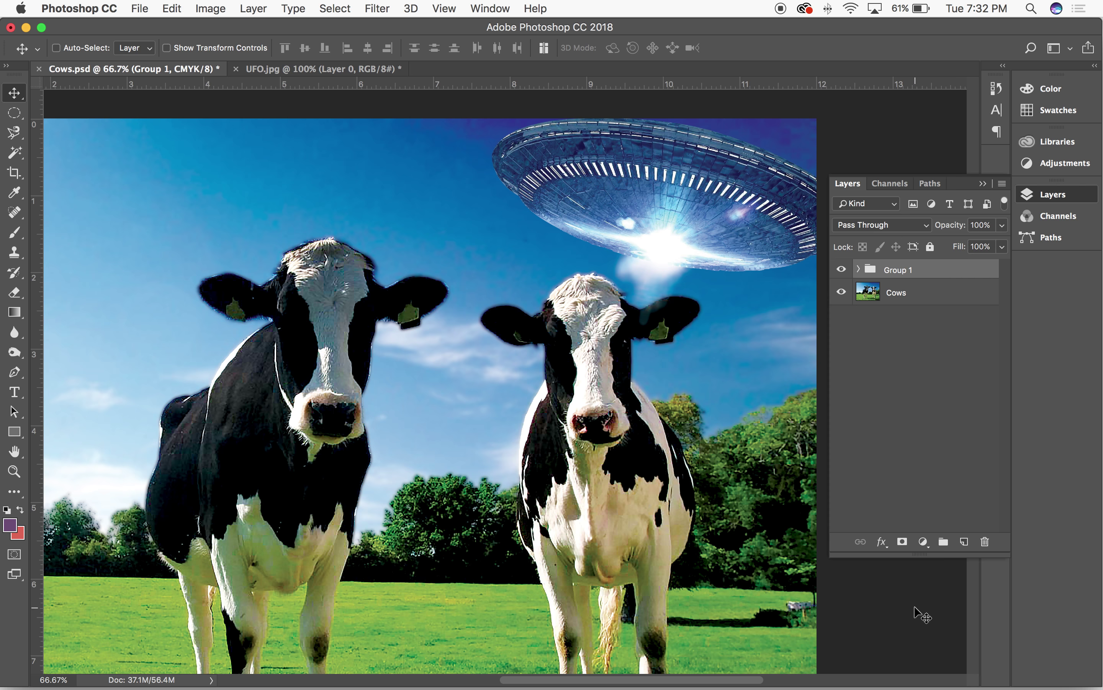
Review the three layers inside Group 1, collapse the group and open its name for editing
left_click(858, 270)
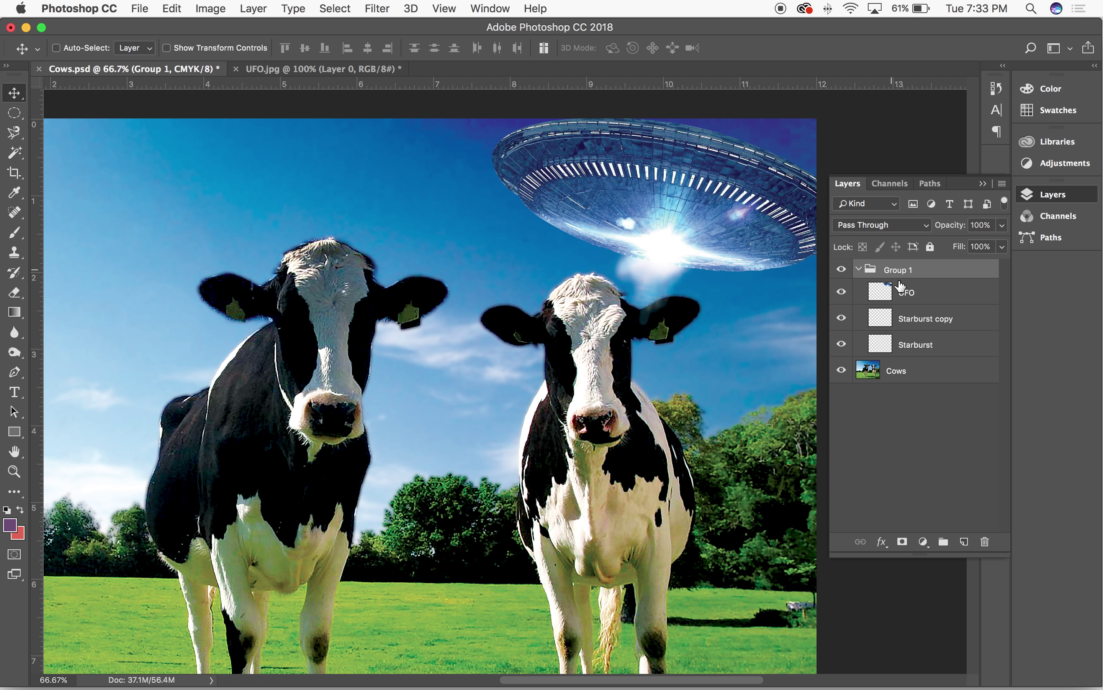
left_click(905, 354)
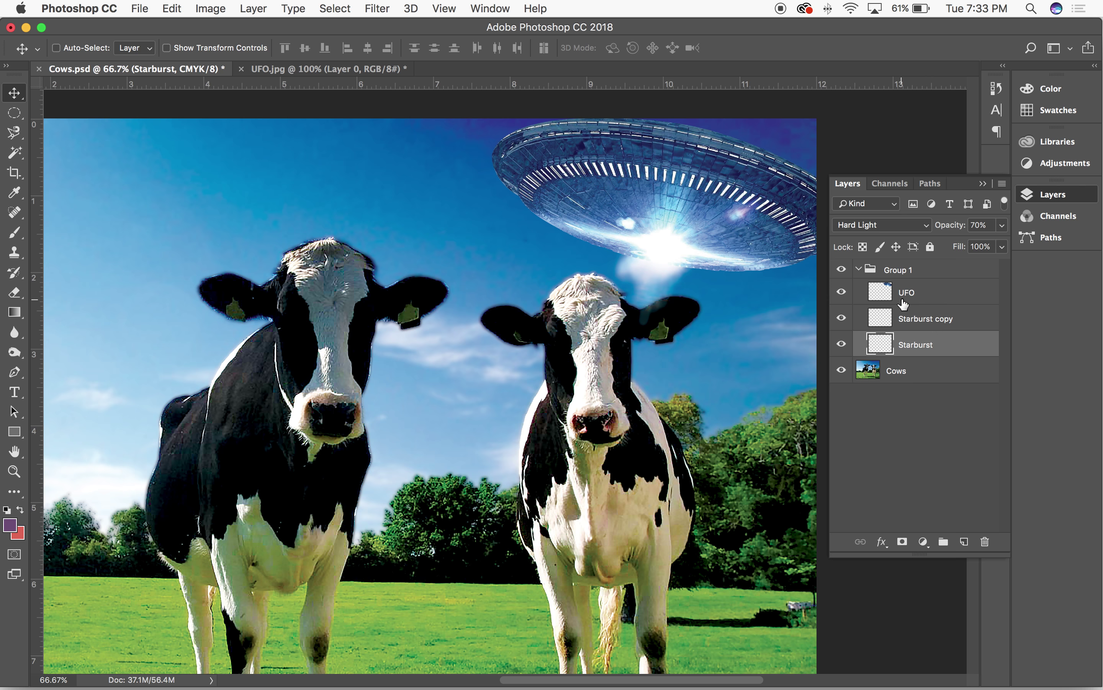
left_click(928, 326, "shift")
left_click(934, 298, "shift")
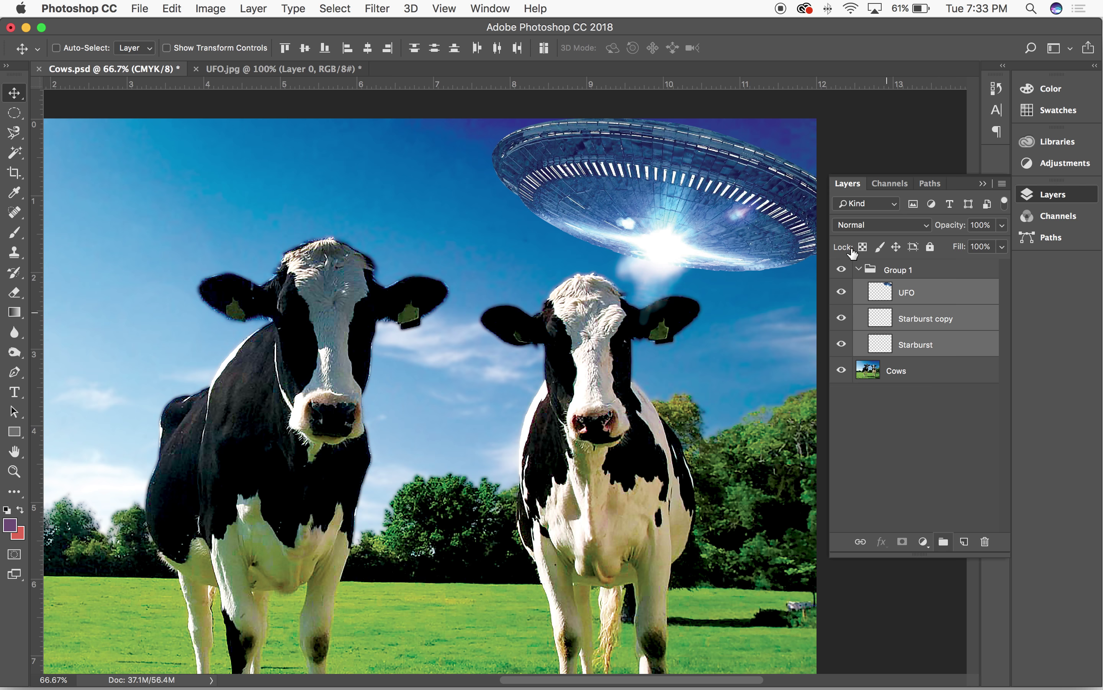
left_click(860, 271)
double_click(892, 269)
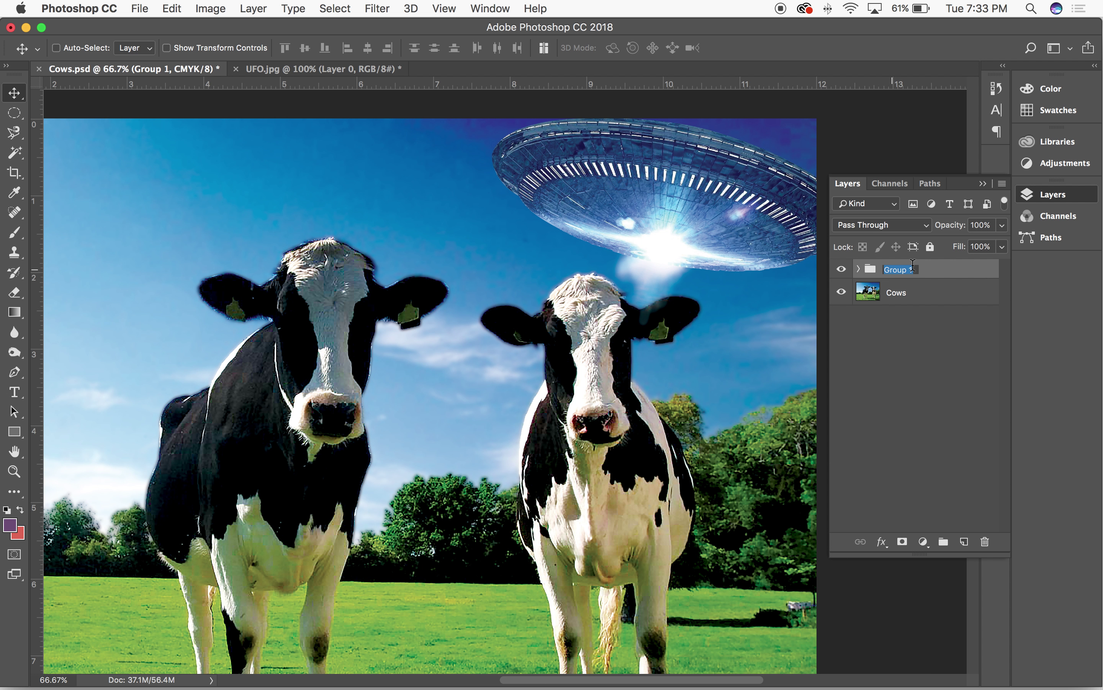
Add a blank layer directly above the Cows layer
left_click(895, 294)
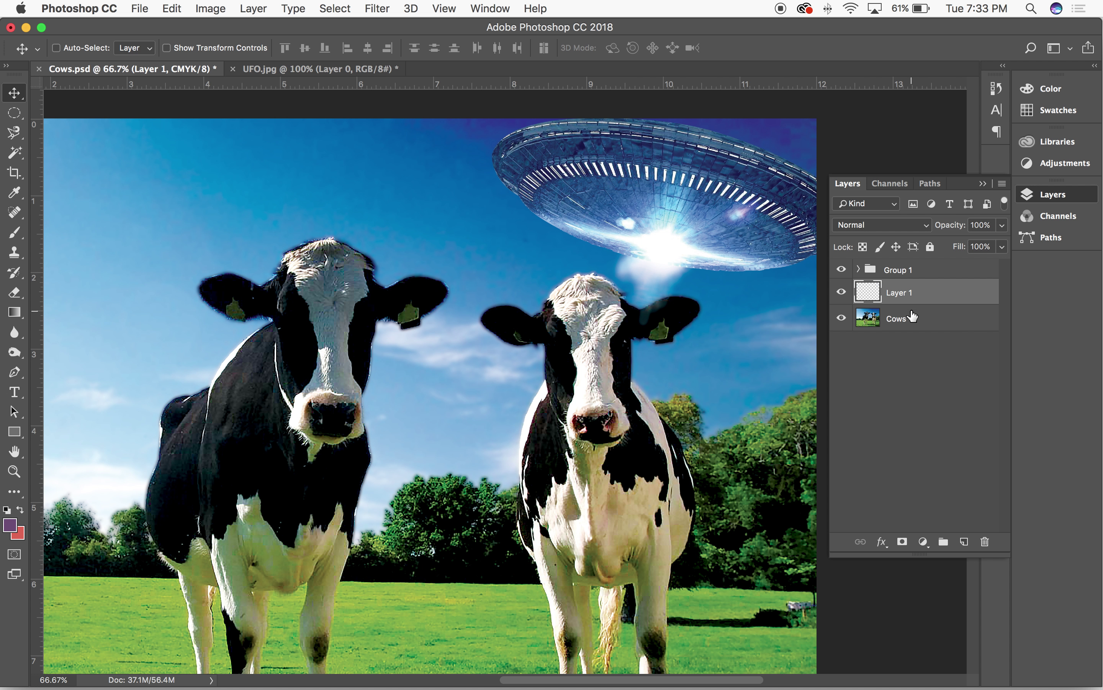
Try grouping Layer 1 with the Cows layer, undo the grouping and reselect Layer 1
left_click(909, 322, "shift")
key("super+g")
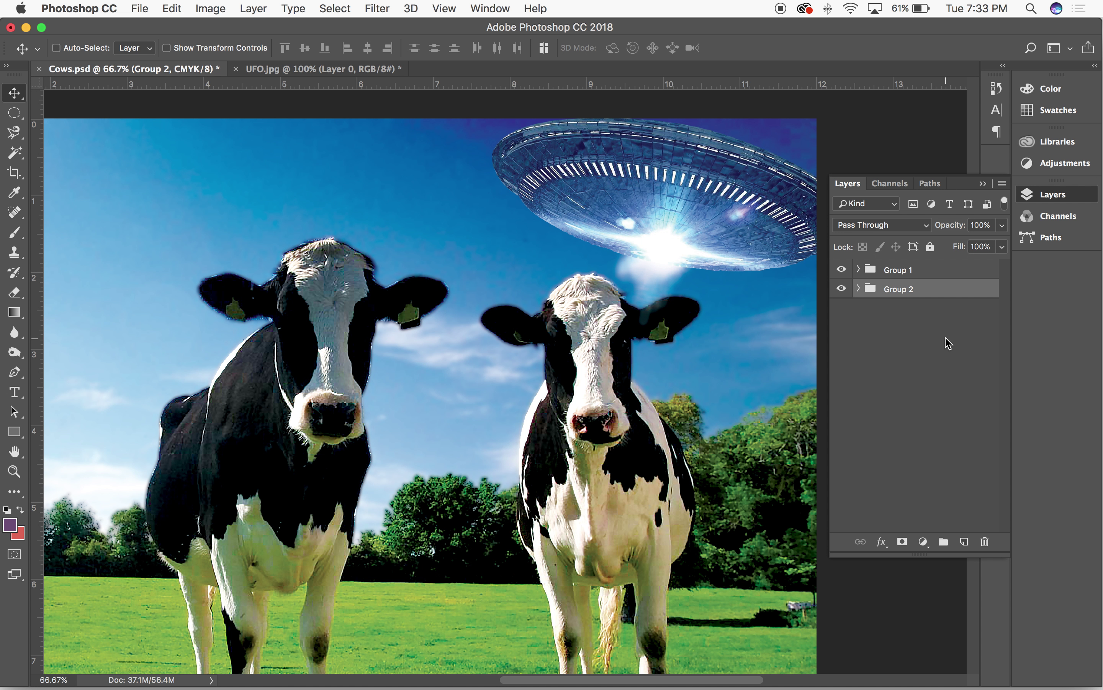
key("super+z")
left_click(936, 300)
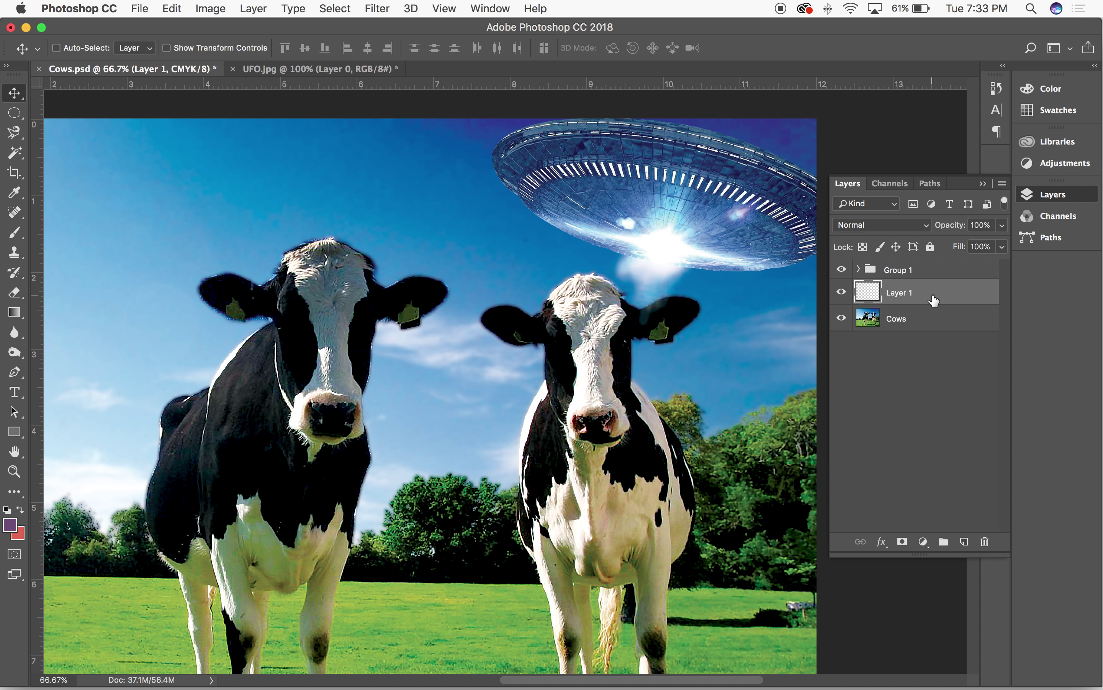
Delete the empty Layer 1 and rename Group 1 as UFO
left_click(985, 542)
left_click(663, 253)
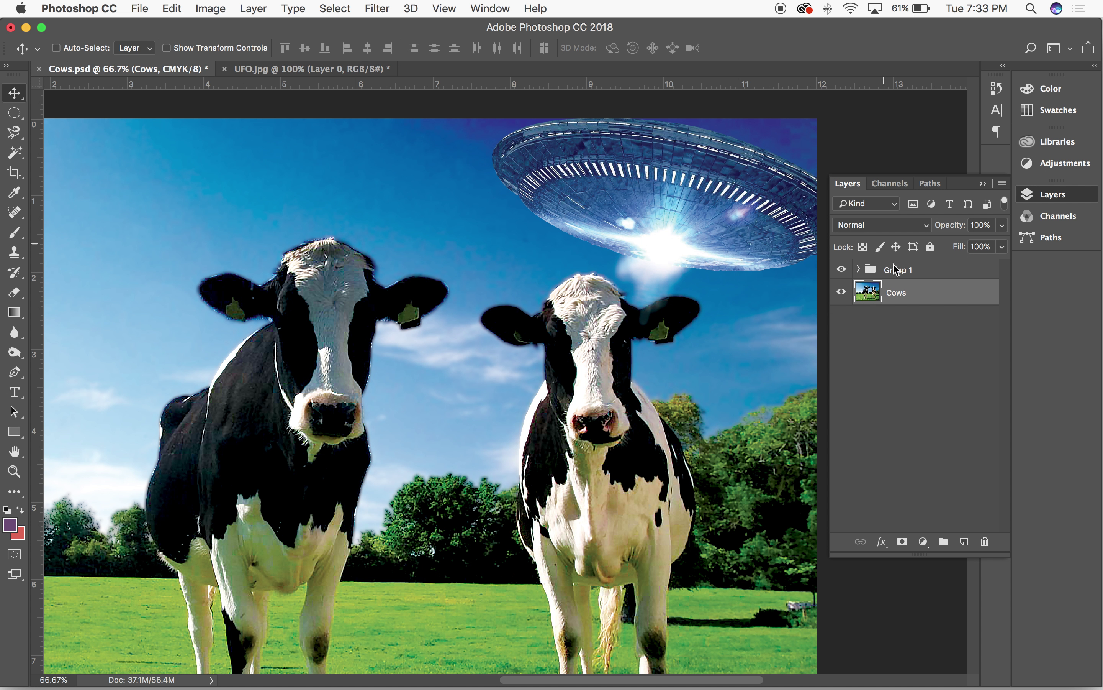
left_click(880, 273)
double_click(900, 269)
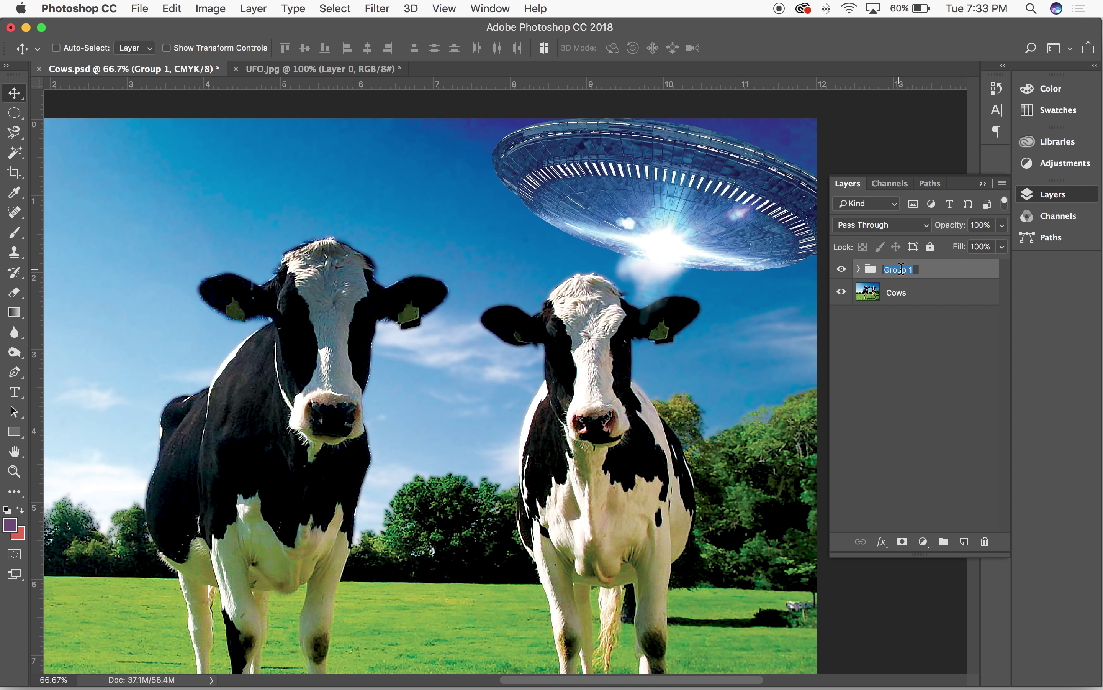
type("UFO")
key("Return")
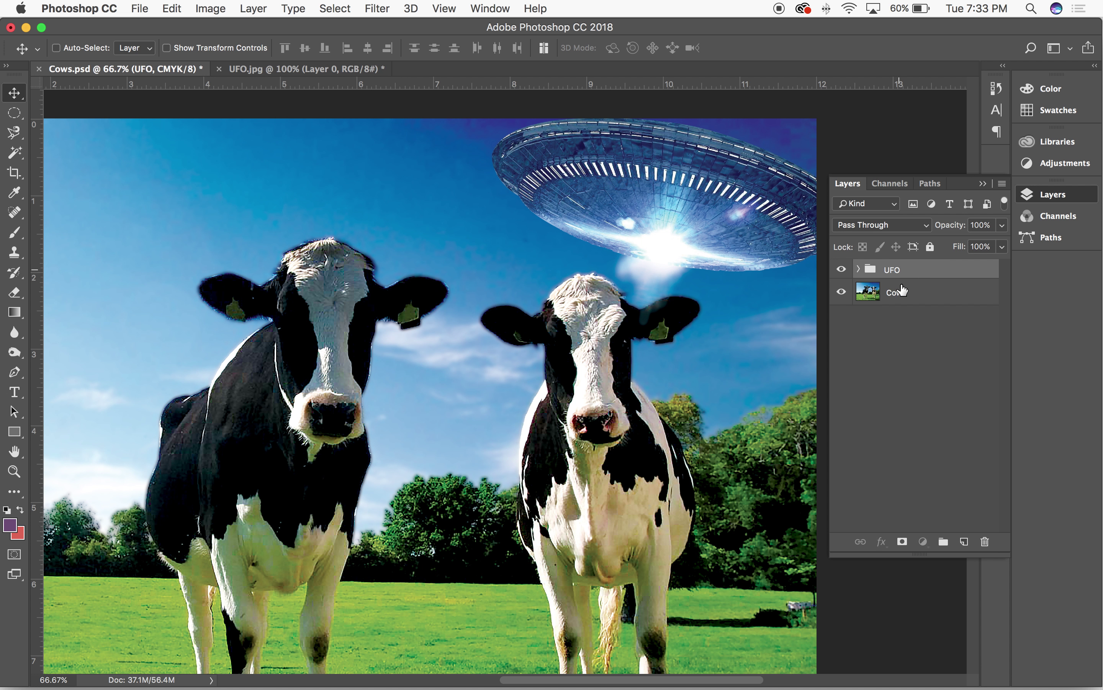
Duplicate the UFO group, place the copy above the left cow's head and rename it UFO 2
left_click(890, 287)
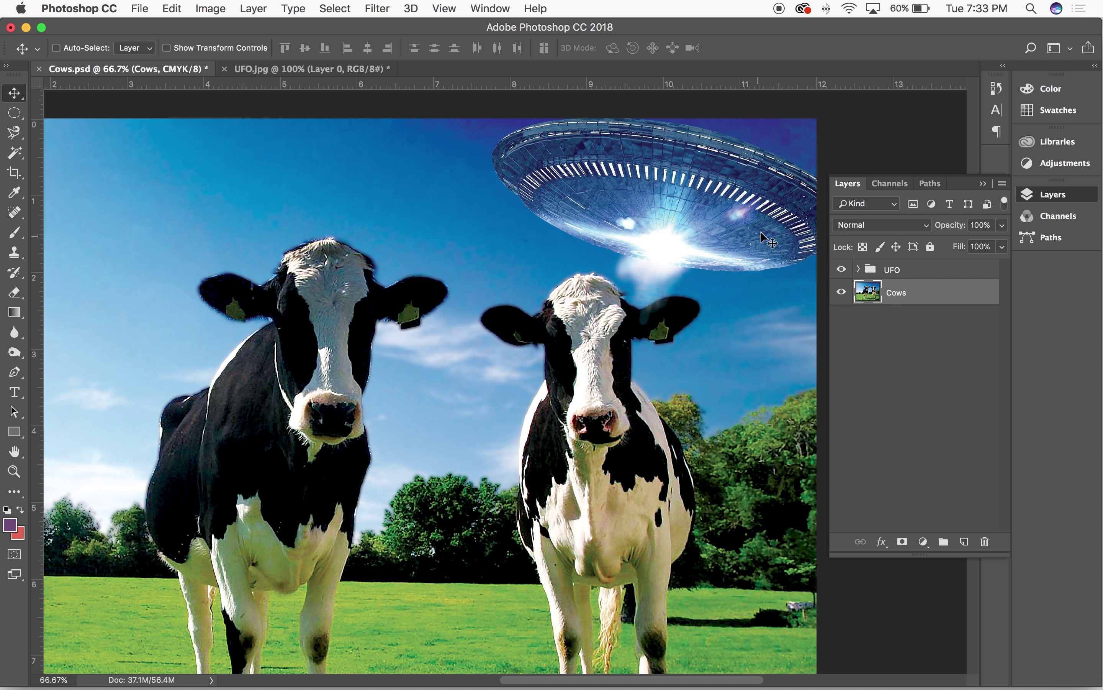
left_click(893, 273)
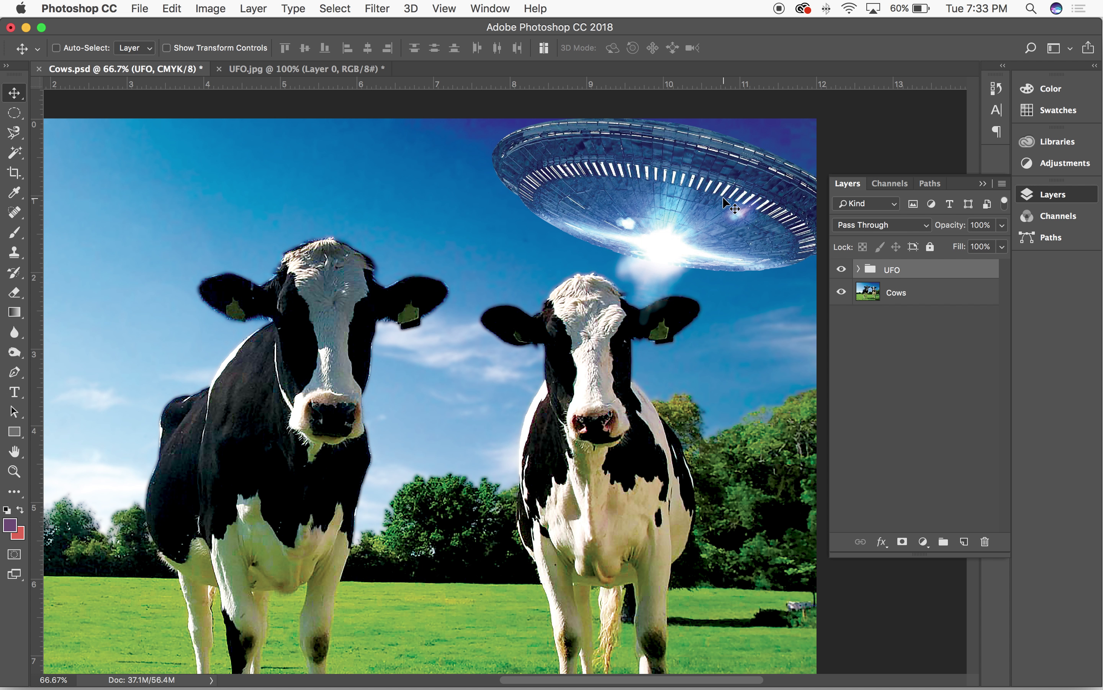
left_click_drag(673, 190, 429, 198)
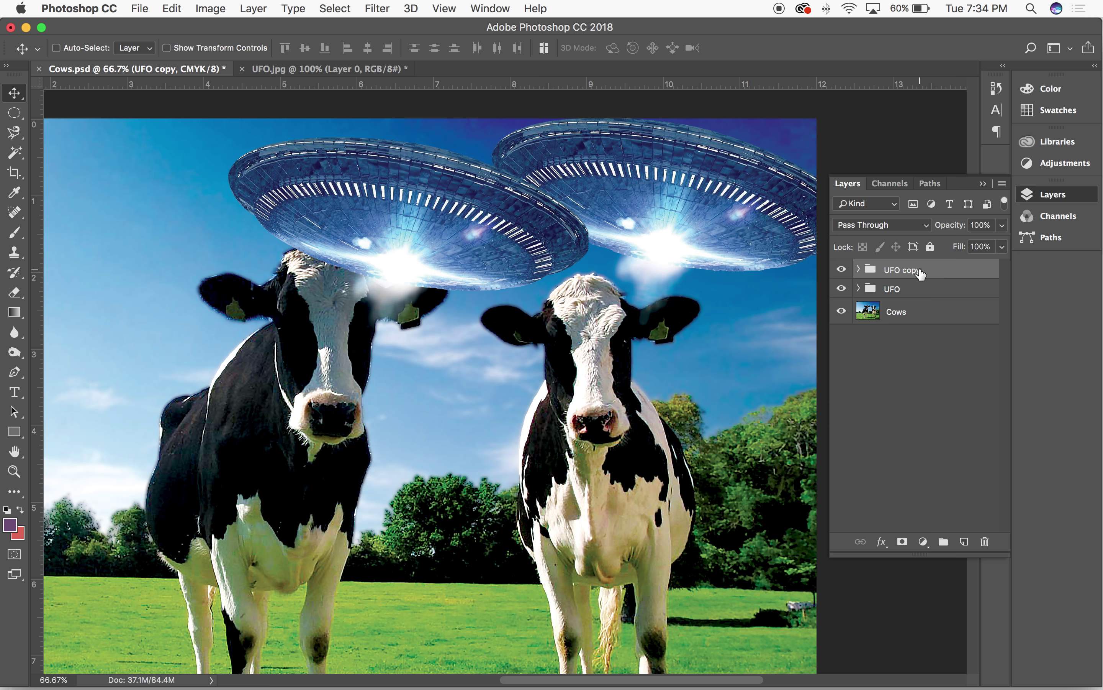
double_click(906, 271)
type("2")
key("Return")
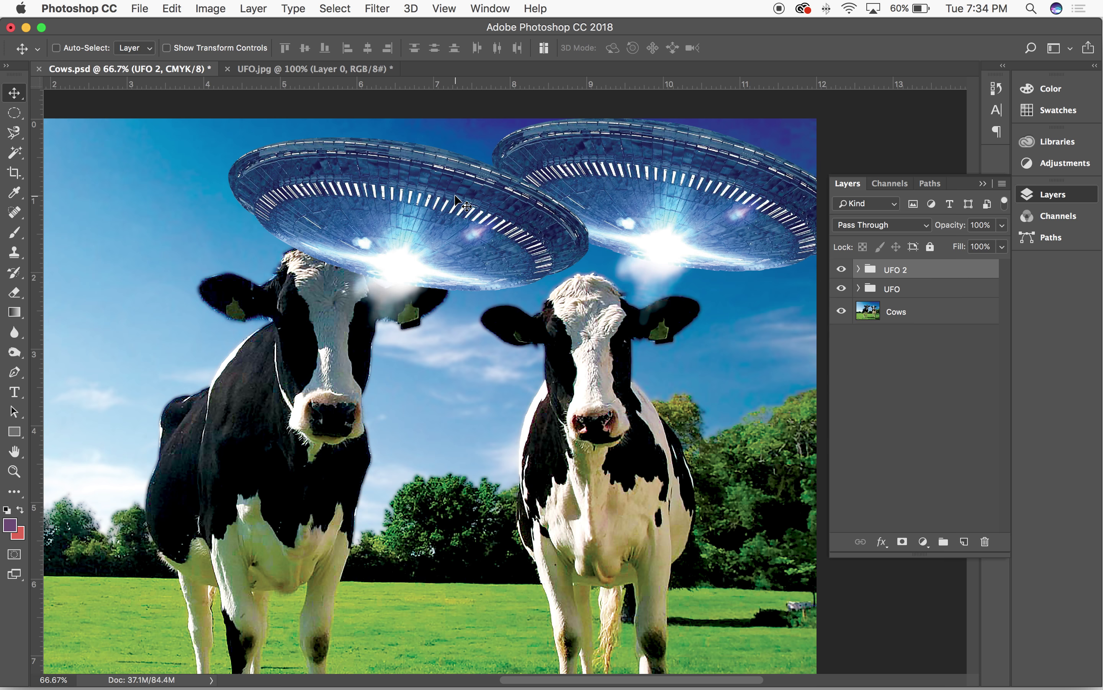
Scale the UFO 2 saucer to about 57.5%, rotate it about -24.9° and move it against the large saucer's left edge
key("super+t")
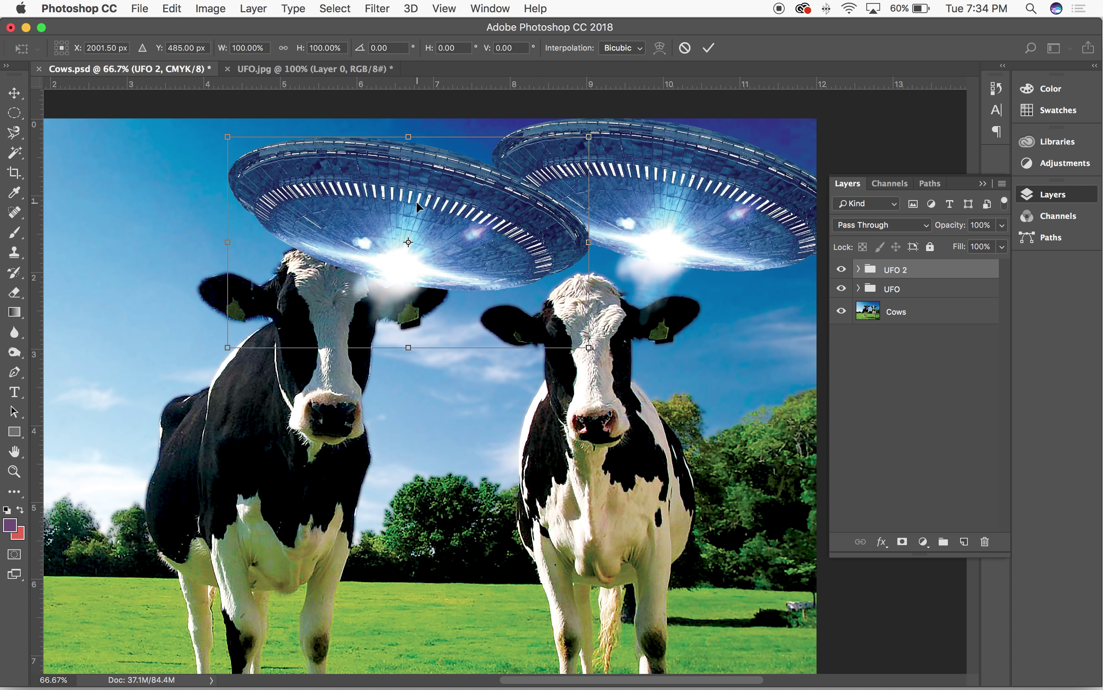
left_click_drag(588, 348, 436, 258)
left_click_drag(446, 118, 394, 110)
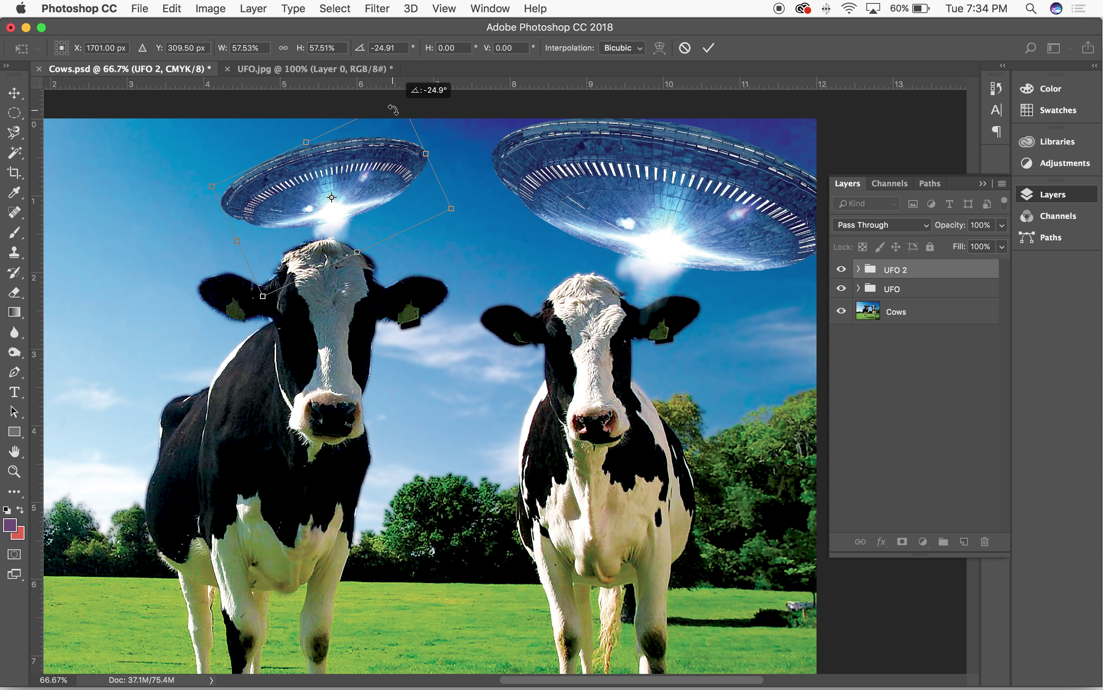
left_click_drag(392, 201, 529, 194)
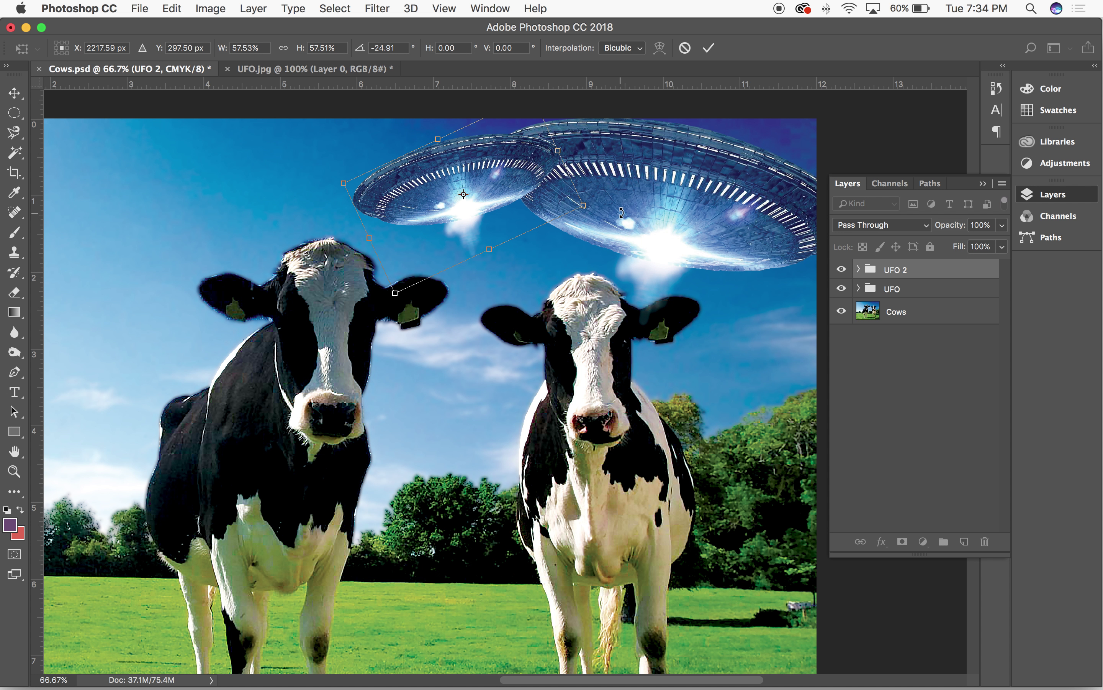
key("Return")
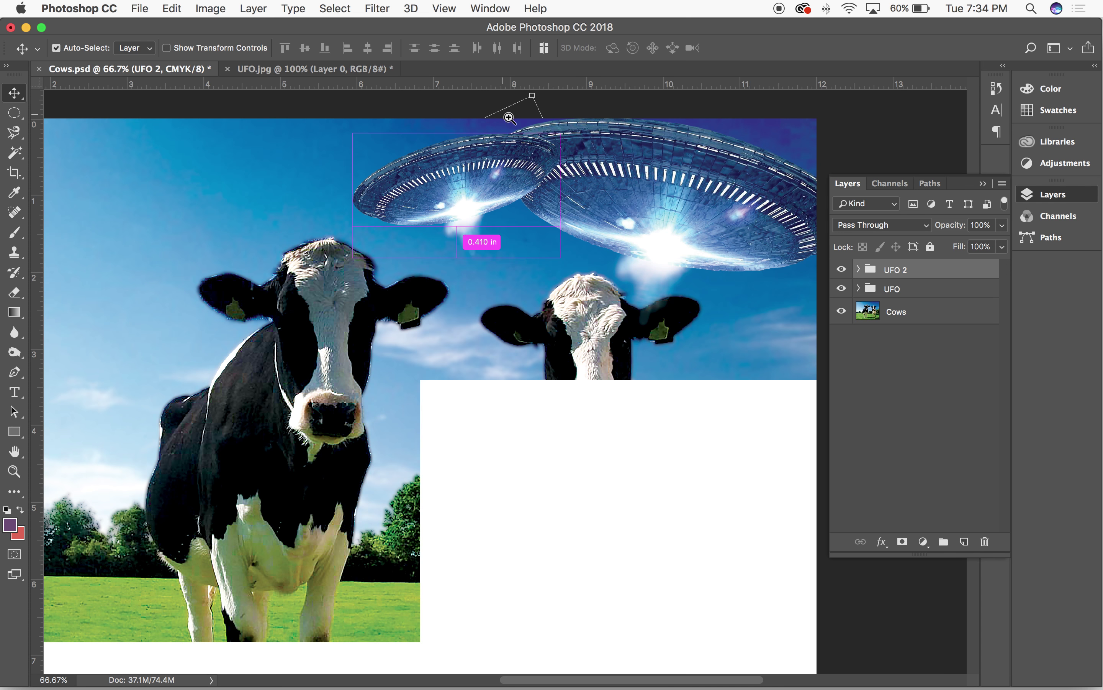
Move the UFO 2 group beneath the UFO group so the smaller saucer sits behind the large one
scroll(570, 126, "up", 5)
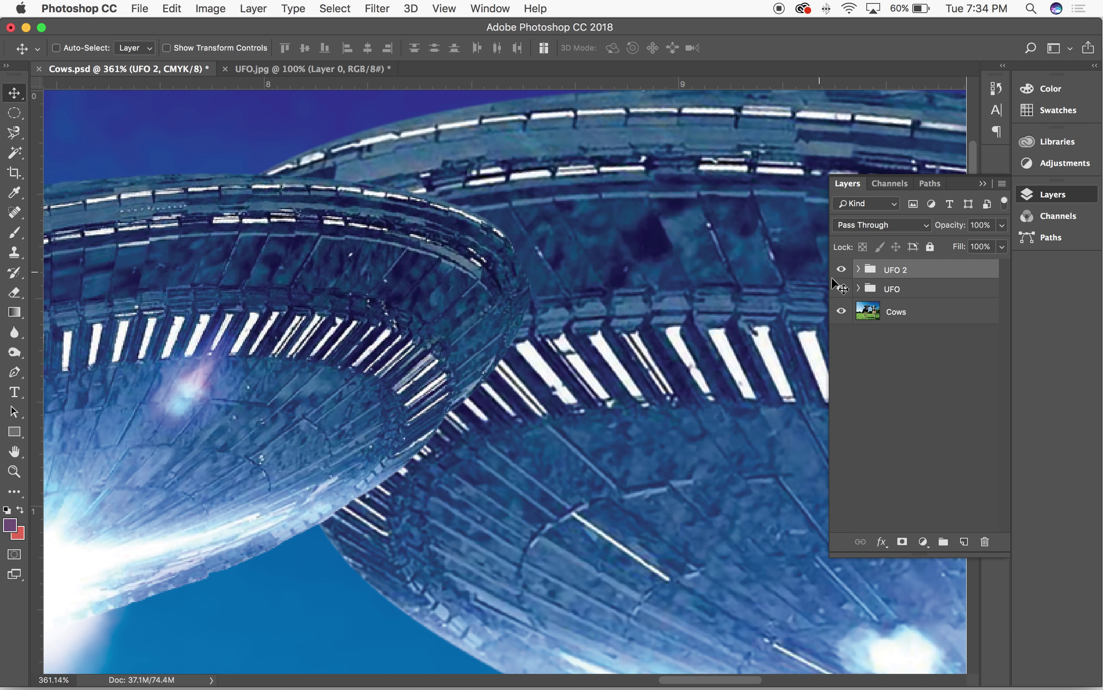
key("super+1")
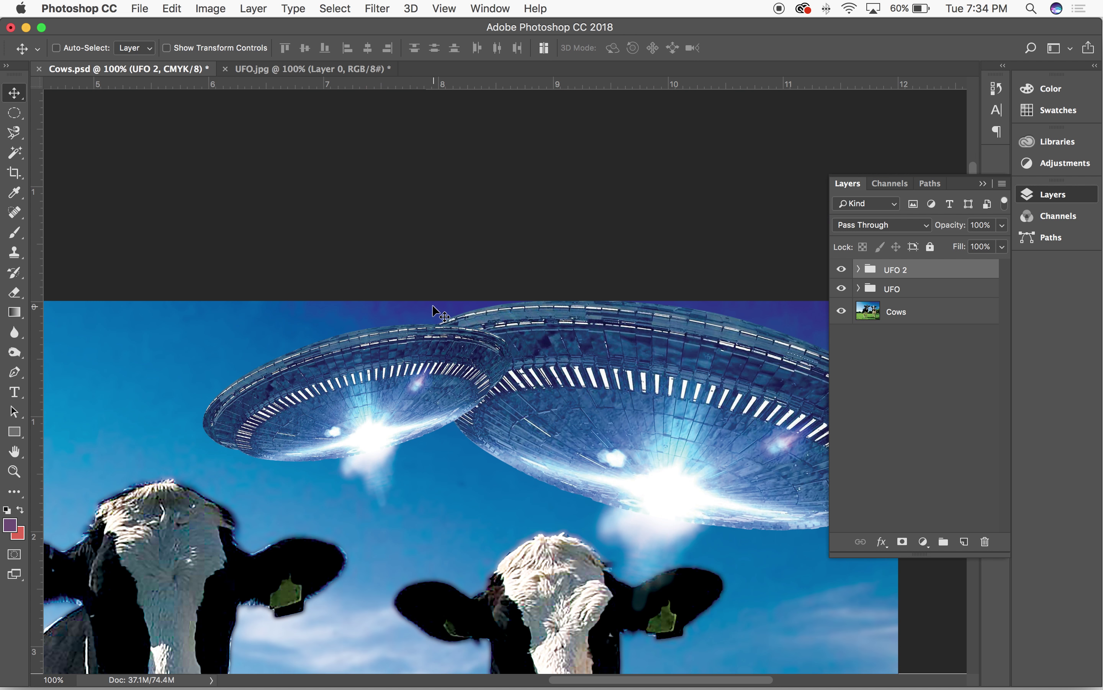
left_click_drag(917, 268, 904, 300)
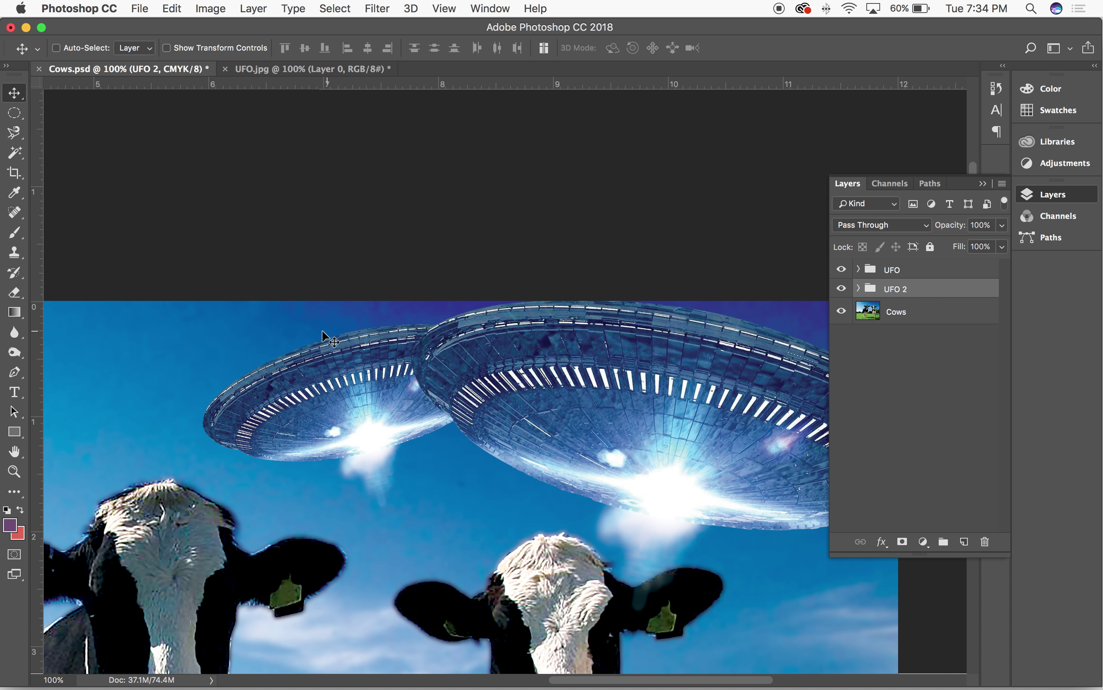
Shift the UFO 2 saucer slightly down and left, then scale it to about 89%
left_click_drag(487, 462, 540, 427)
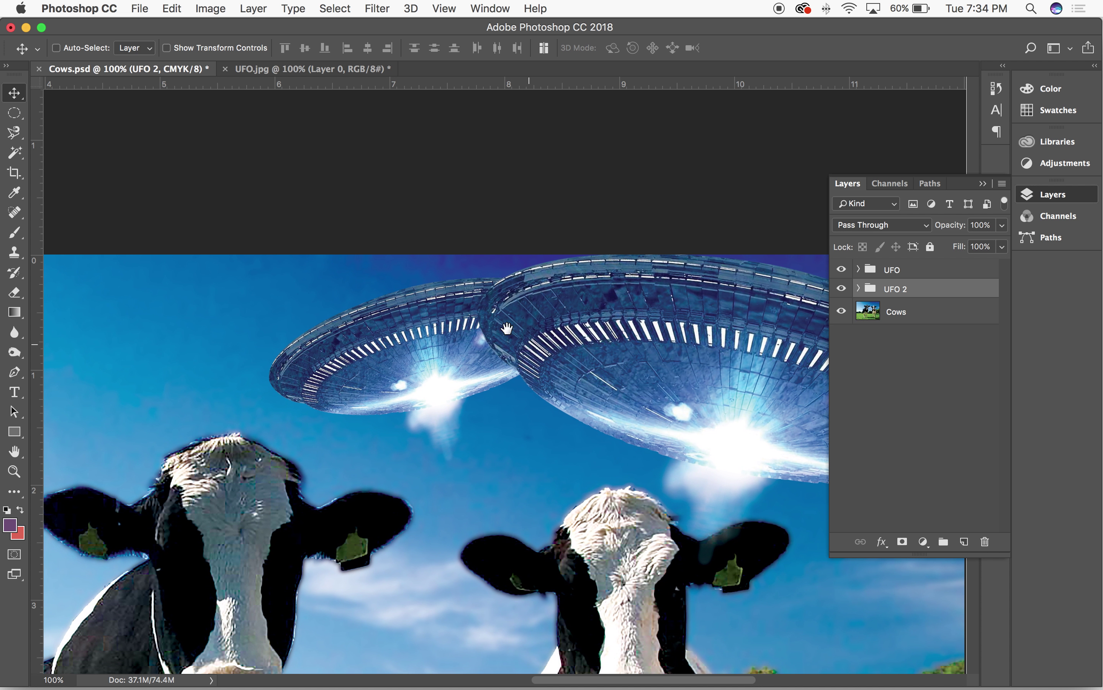
key("super+r")
key("super+minus")
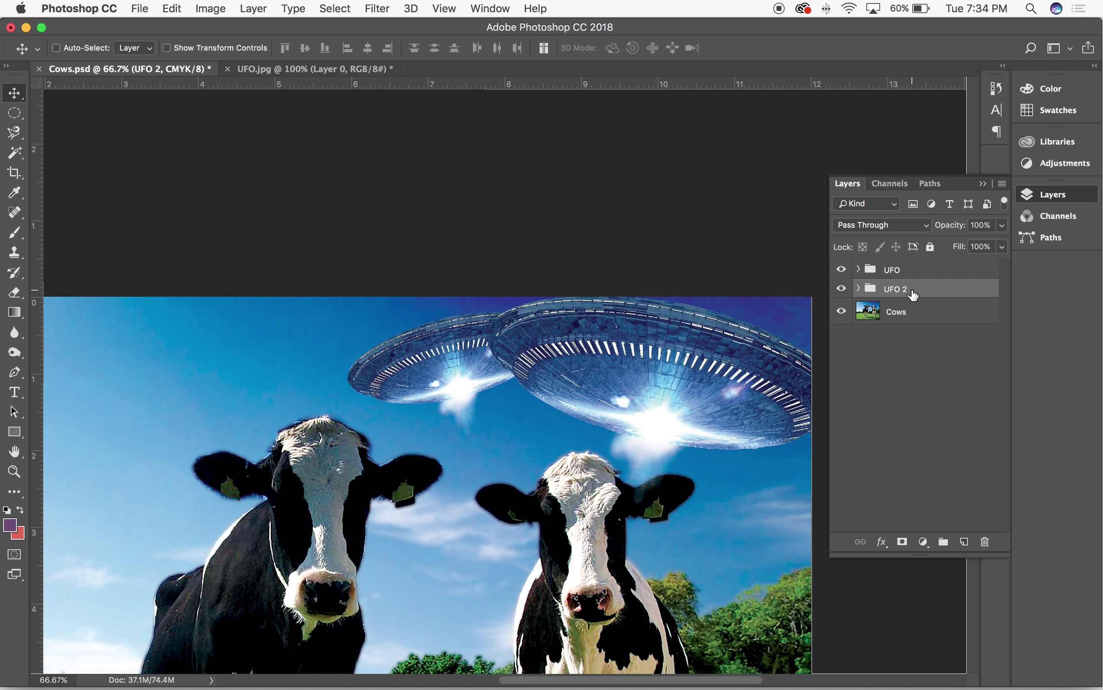
left_click_drag(451, 343, 434, 369)
key("super")
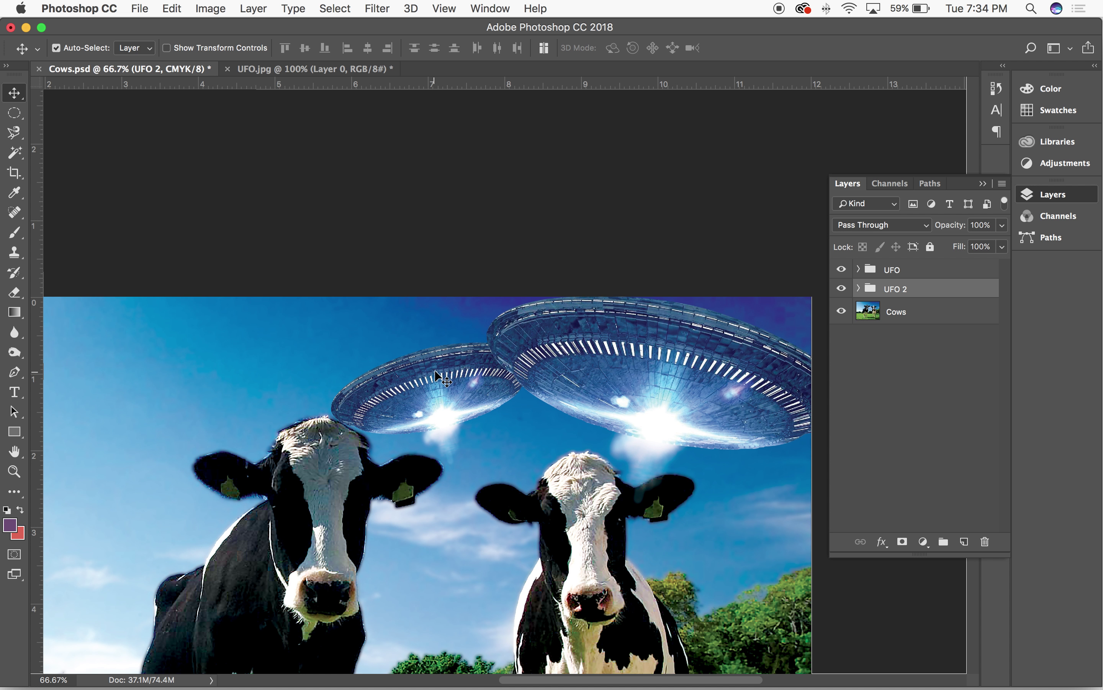
key("super+t")
left_click_drag(537, 341, 506, 398)
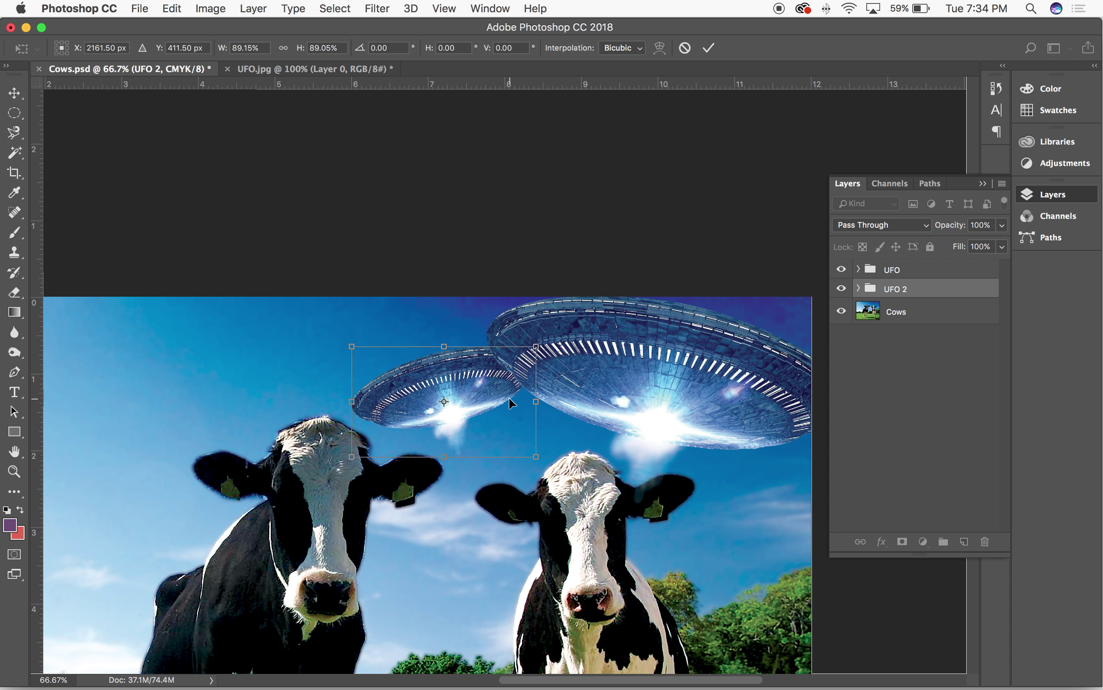
key("Return")
Duplicate the UFO 2 group and place the copy in the sky between the two cows' heads
left_click_drag(303, 264, 336, 232)
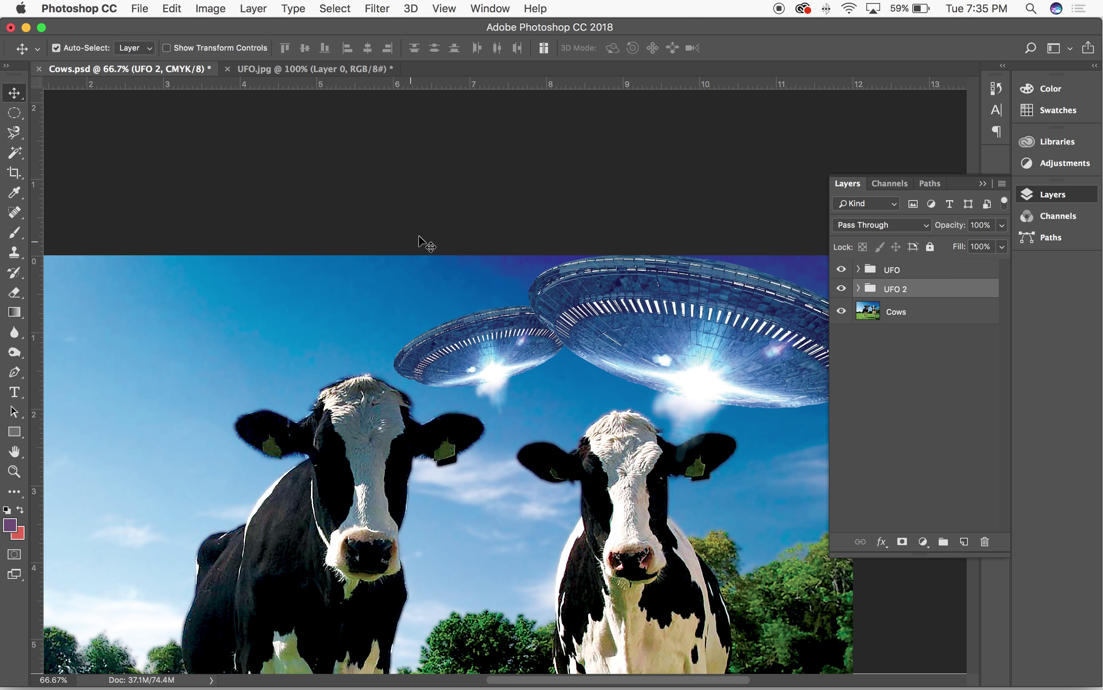
key("super+minus")
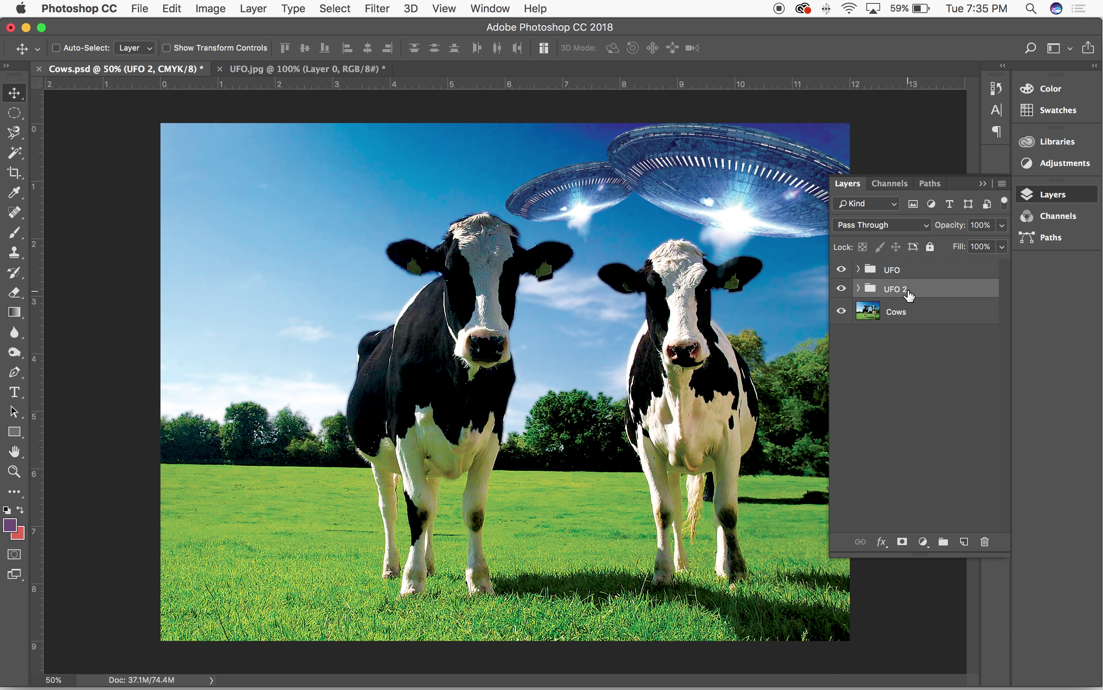
left_click_drag(550, 200, 593, 331)
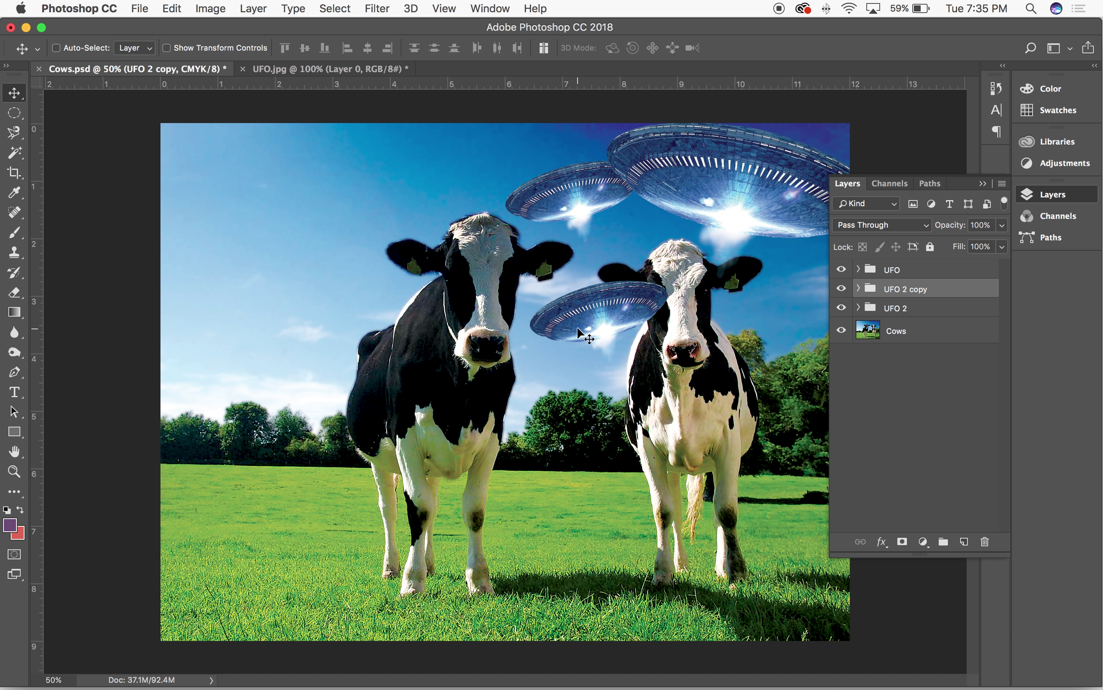
Scale the UFO 2 copy to about 41%, rotate it about 25.4° and move it just above the right cow's left ear
key("super+t")
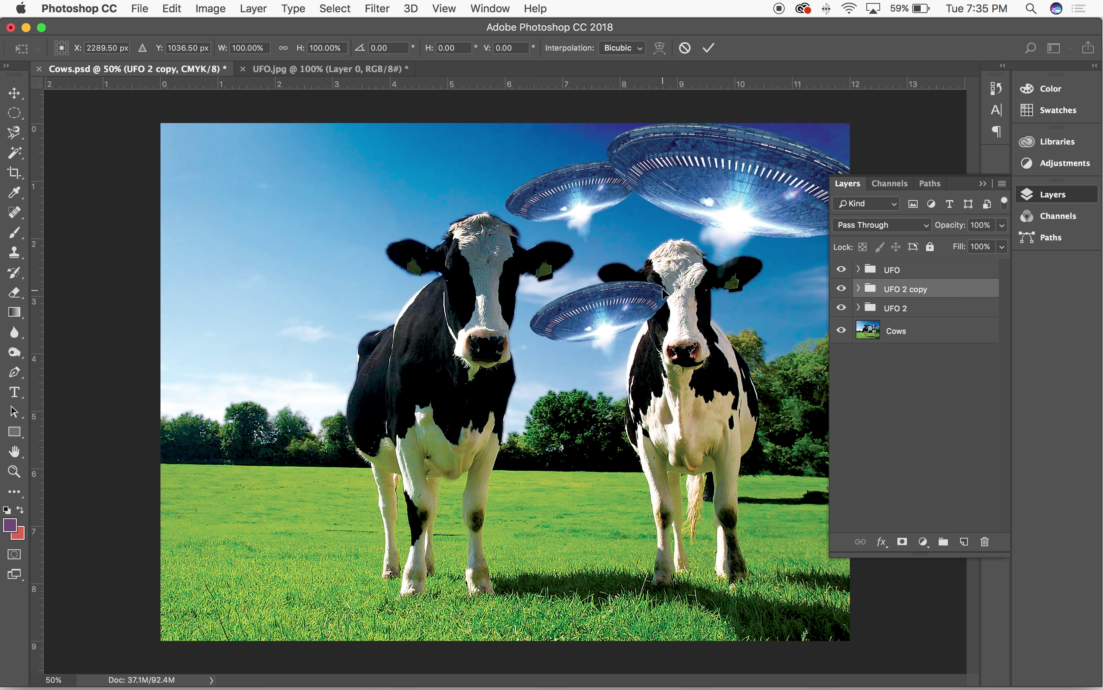
key("super+equal")
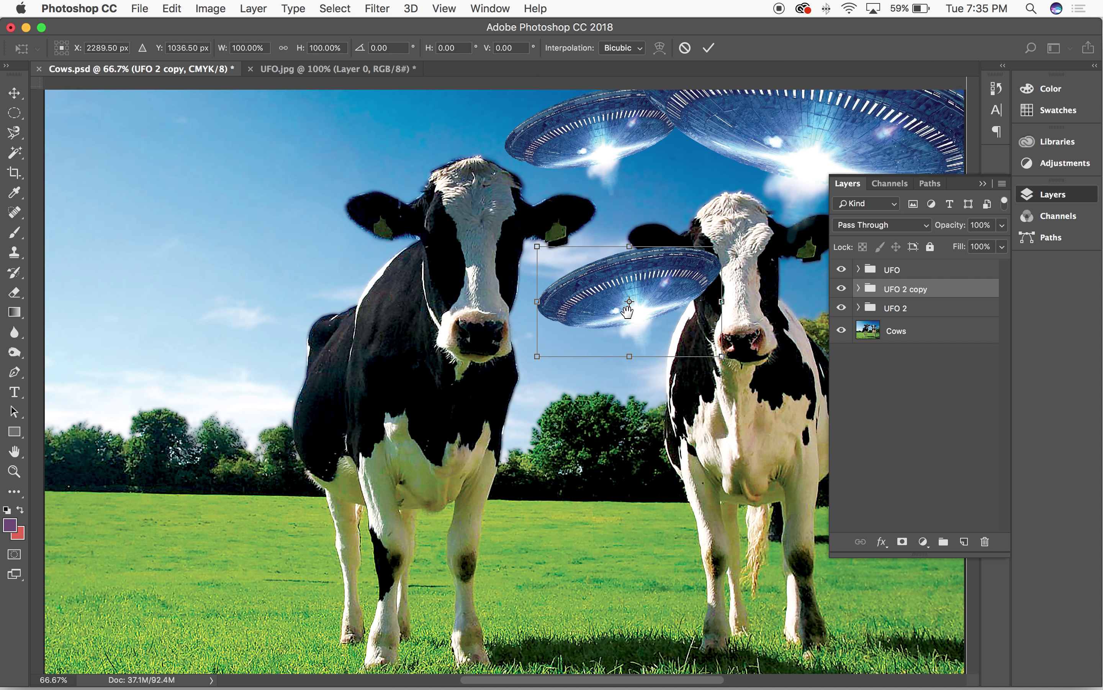
scroll(666, 279, "up", 2)
left_click_drag(634, 428, 531, 353)
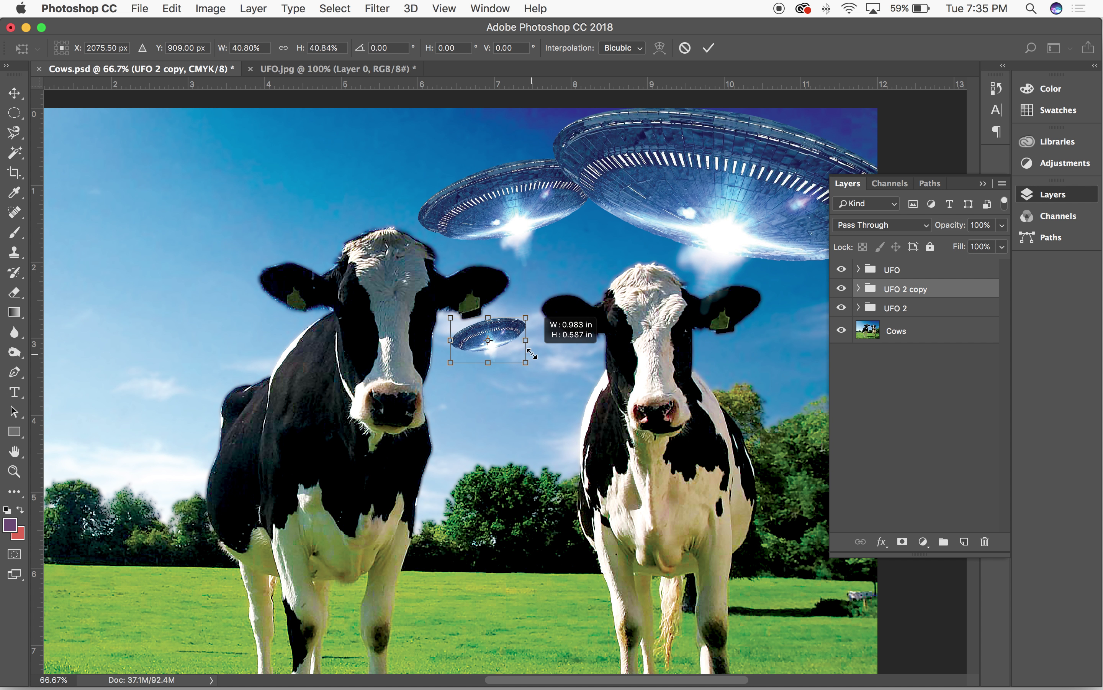
left_click_drag(494, 299, 514, 300)
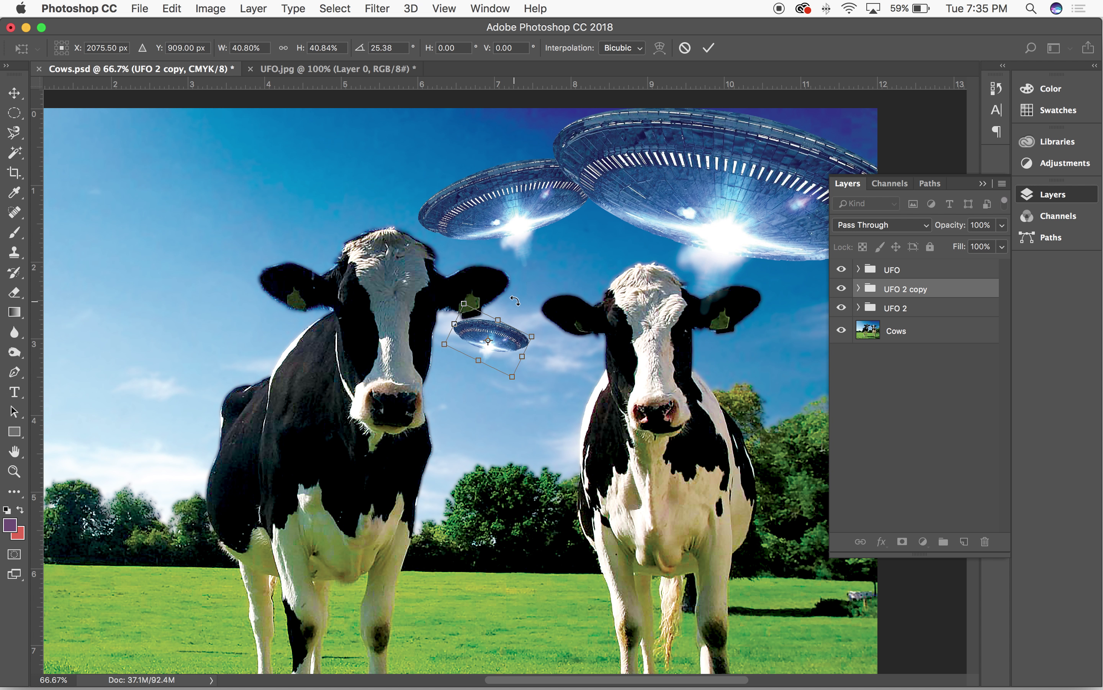
left_click_drag(505, 350, 606, 271)
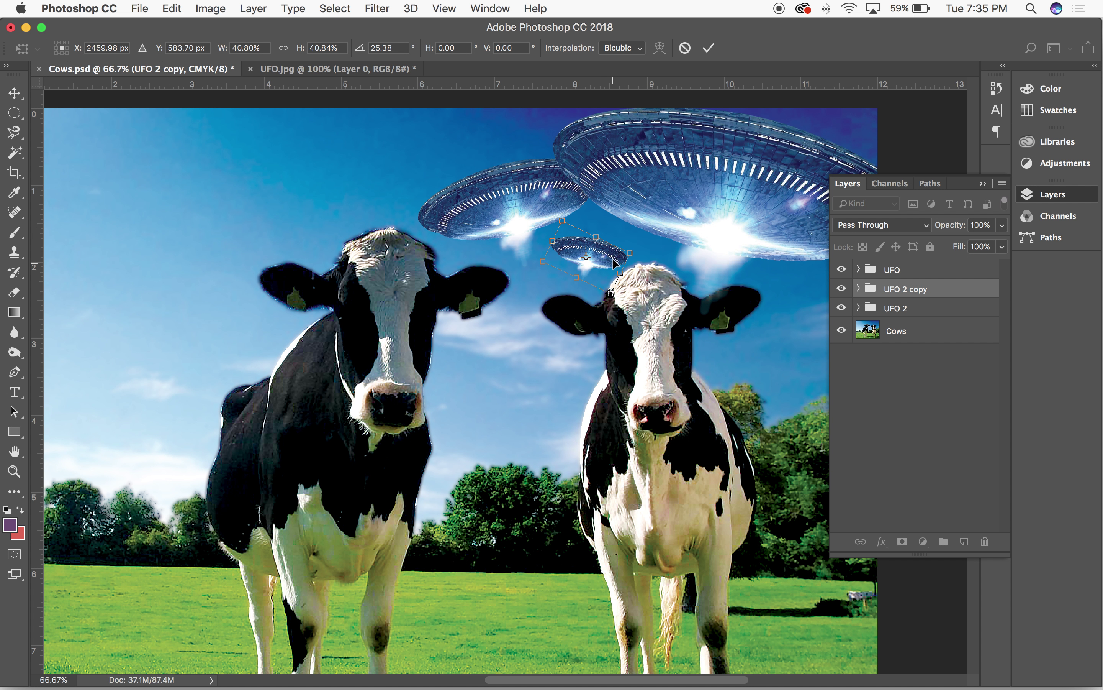
key("Return")
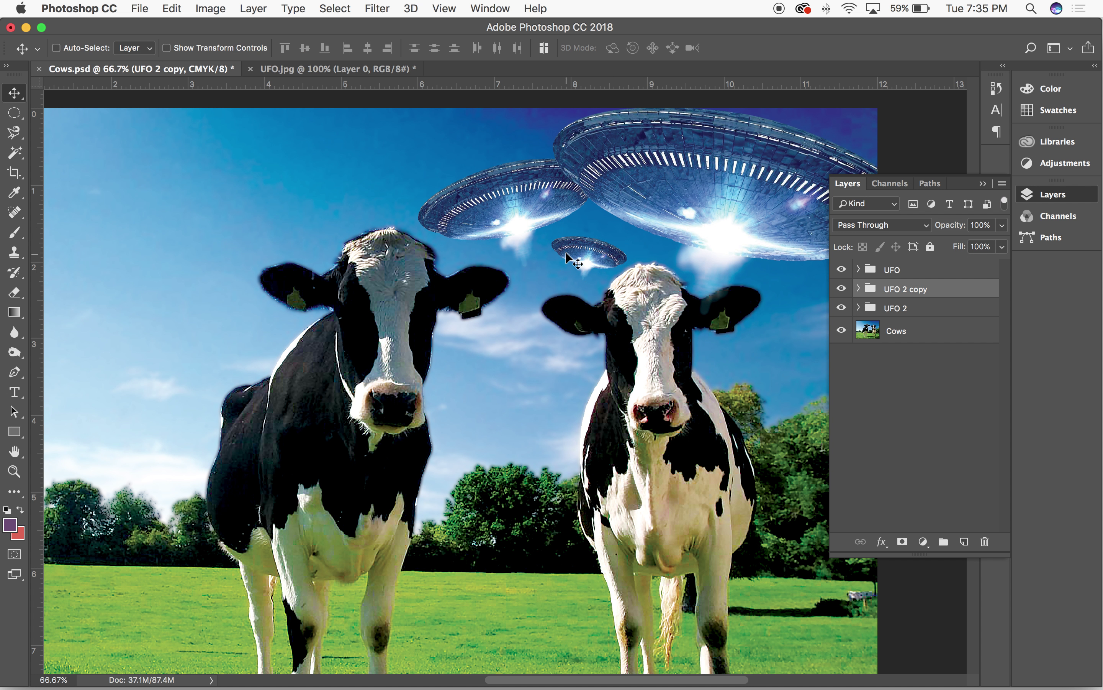
Rename the UFO 2 copy group as UFO 3 and move it beneath UFO 2
double_click(919, 288)
left_click(907, 288)
key("BackSpace")
type("3")
left_click(943, 311)
left_click_drag(897, 290, 897, 316)
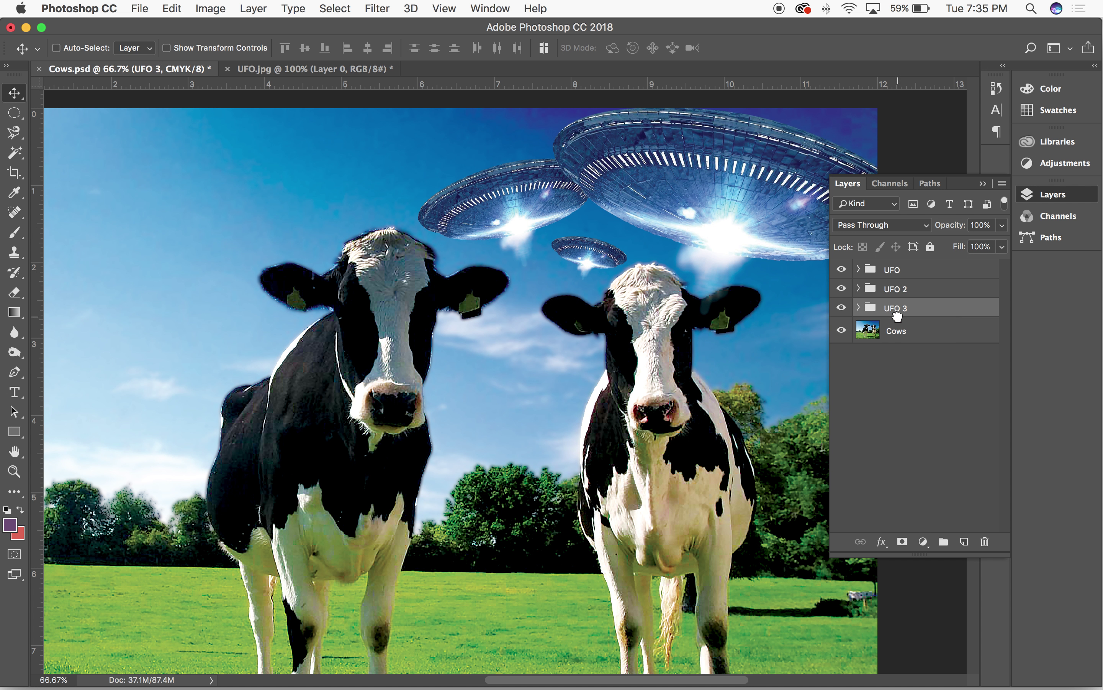
Nudge the UFO 3 saucer slightly up and to the right, and check the overall composition
left_click_drag(579, 262, 589, 254)
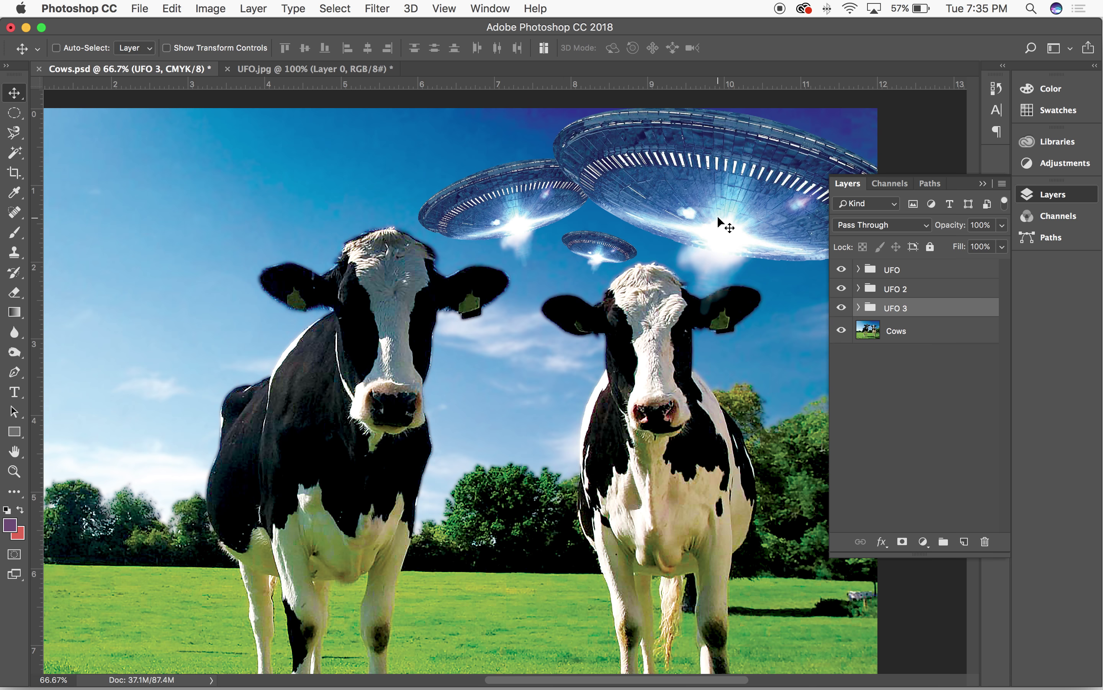
key("super+minus")
key("super+plus")
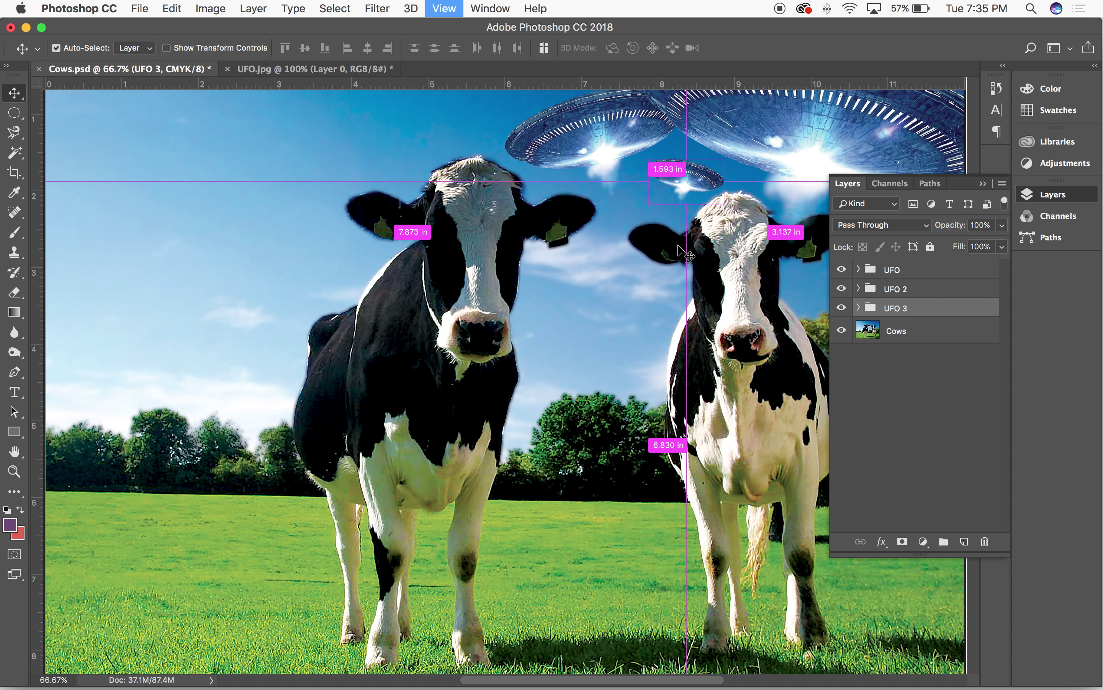
key("super+minus")
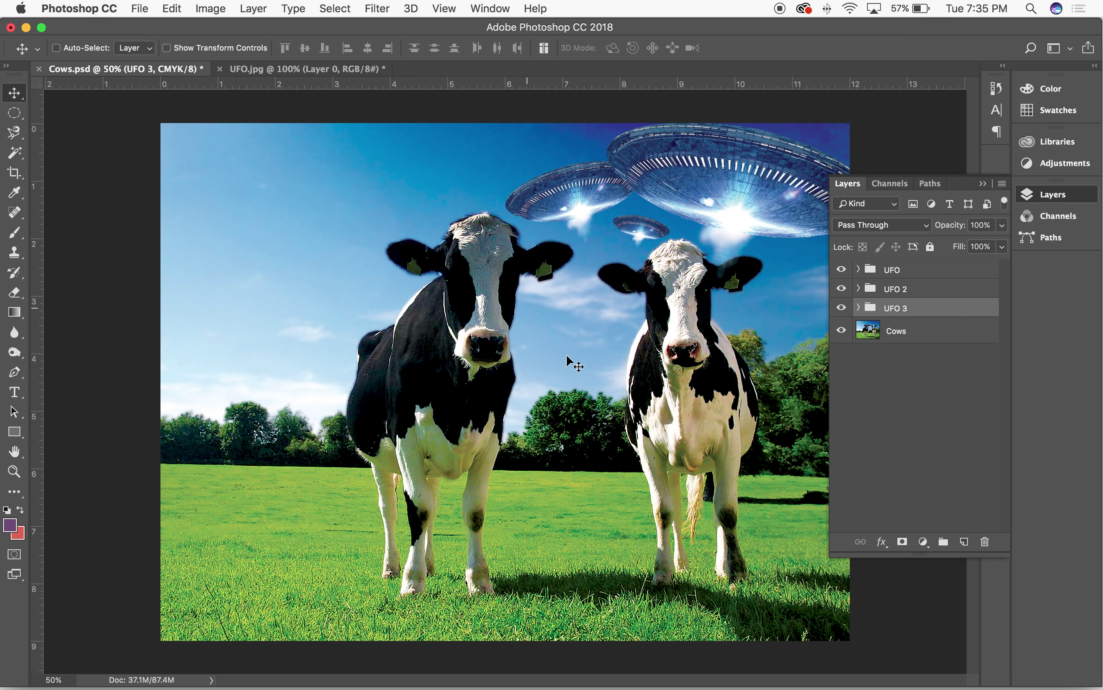
key("super+plus")
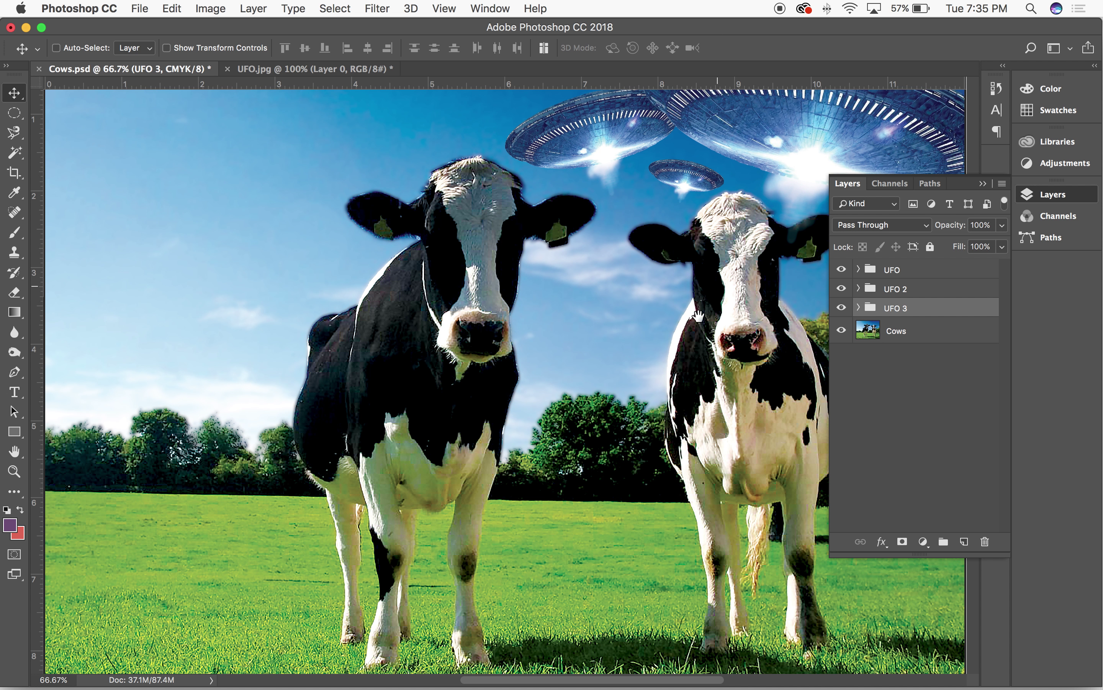
key("super+minus")
key("super+plus")
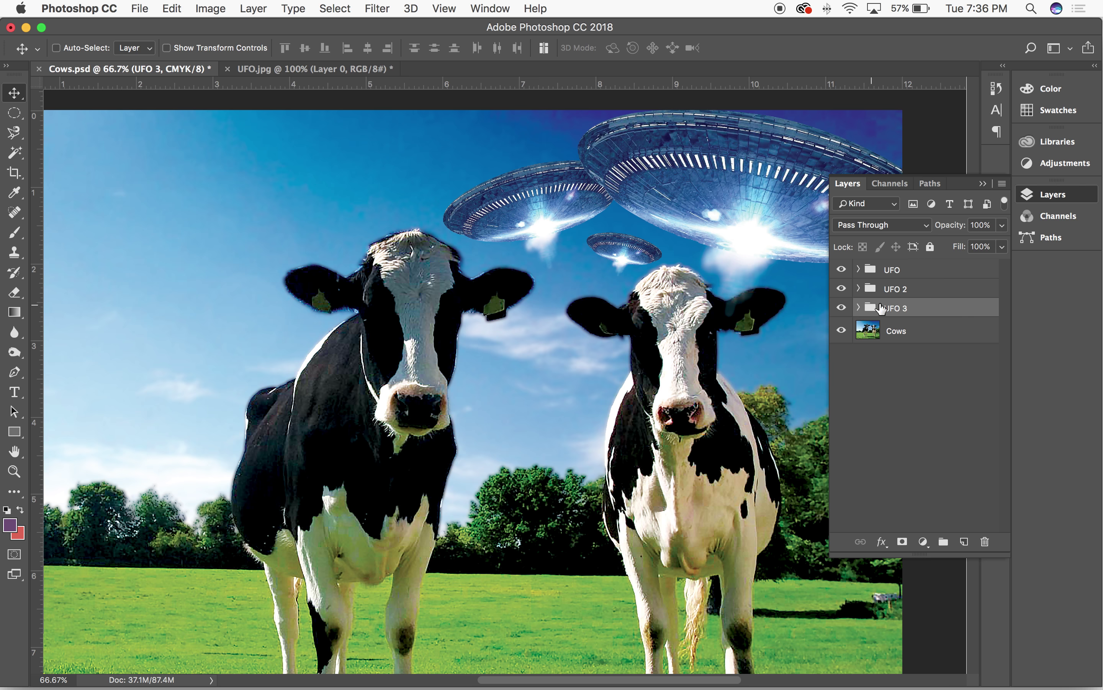
Merge the UFO 3 group into a single layer
left_click(1003, 184)
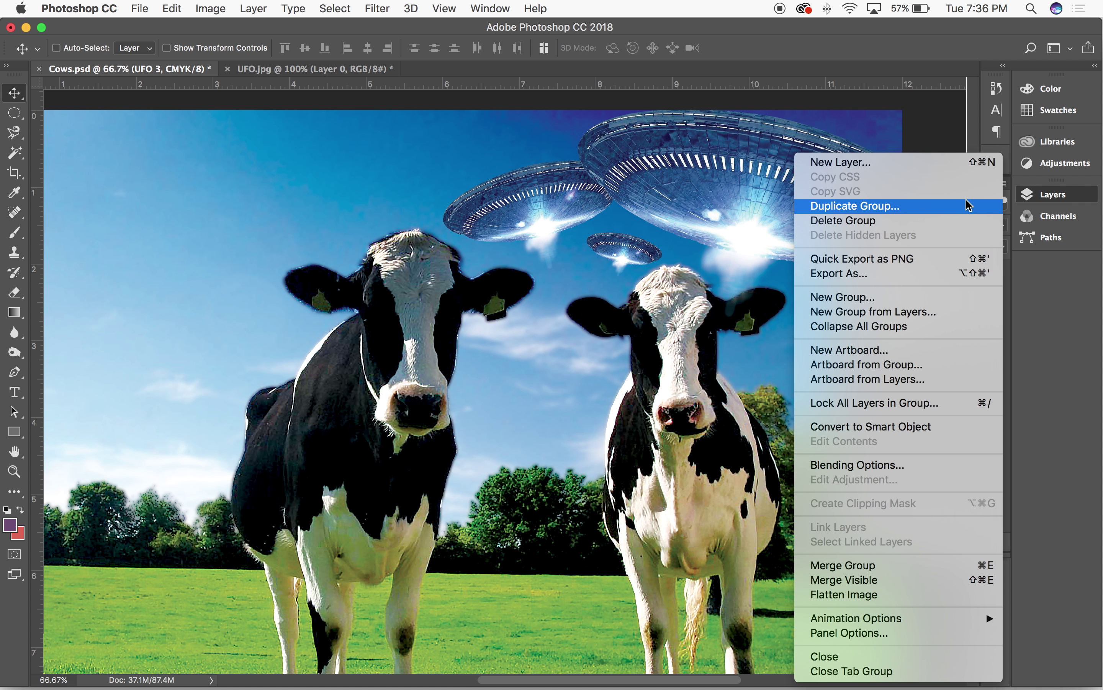
left_click(865, 570)
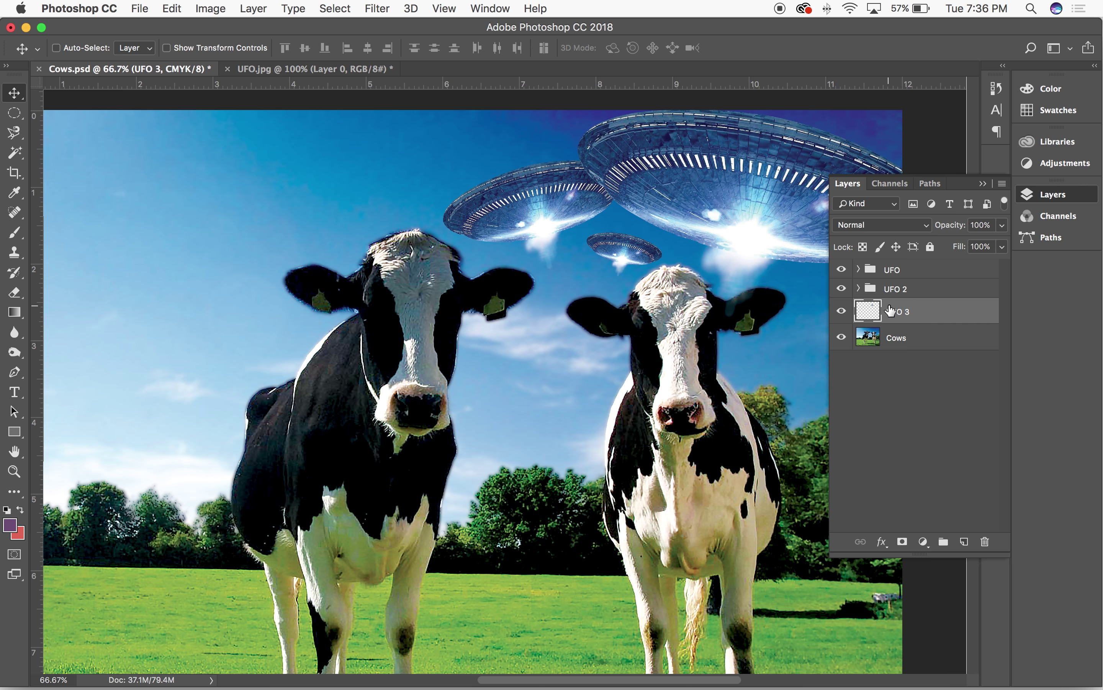
Apply a Gaussian Blur with a 3.7 pixel radius to the UFO 3 layer and lower the saucer over the right cow's head
mouse_move(616, 253)
left_mouse_down()
mouse_move(558, 269)
mouse_move(596, 262)
left_mouse_up()
key("super+z")
left_click(334, 8)
mouse_move(376, 8)
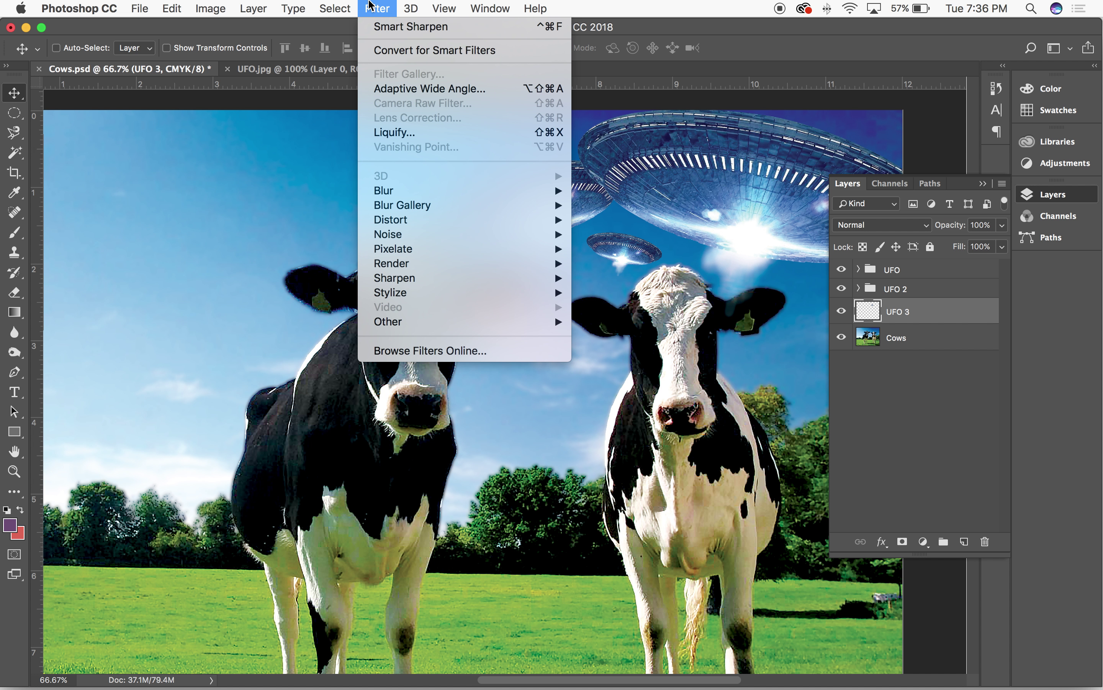
mouse_move(503, 189)
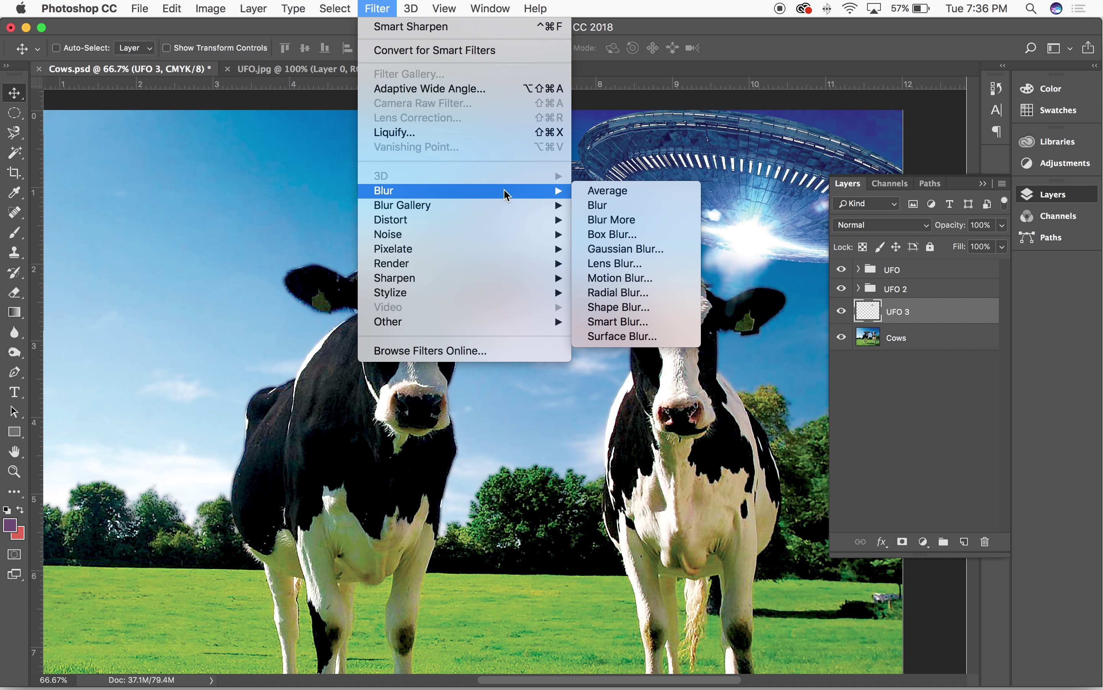
left_click(624, 253)
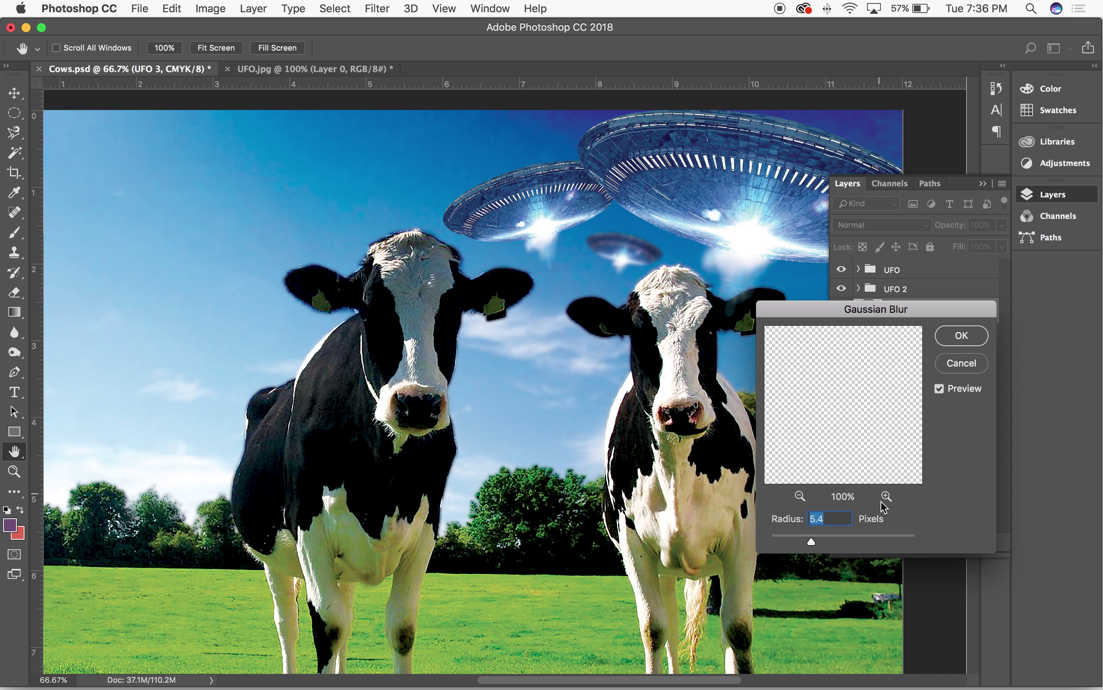
left_click_drag(805, 542, 802, 541)
left_click(939, 388)
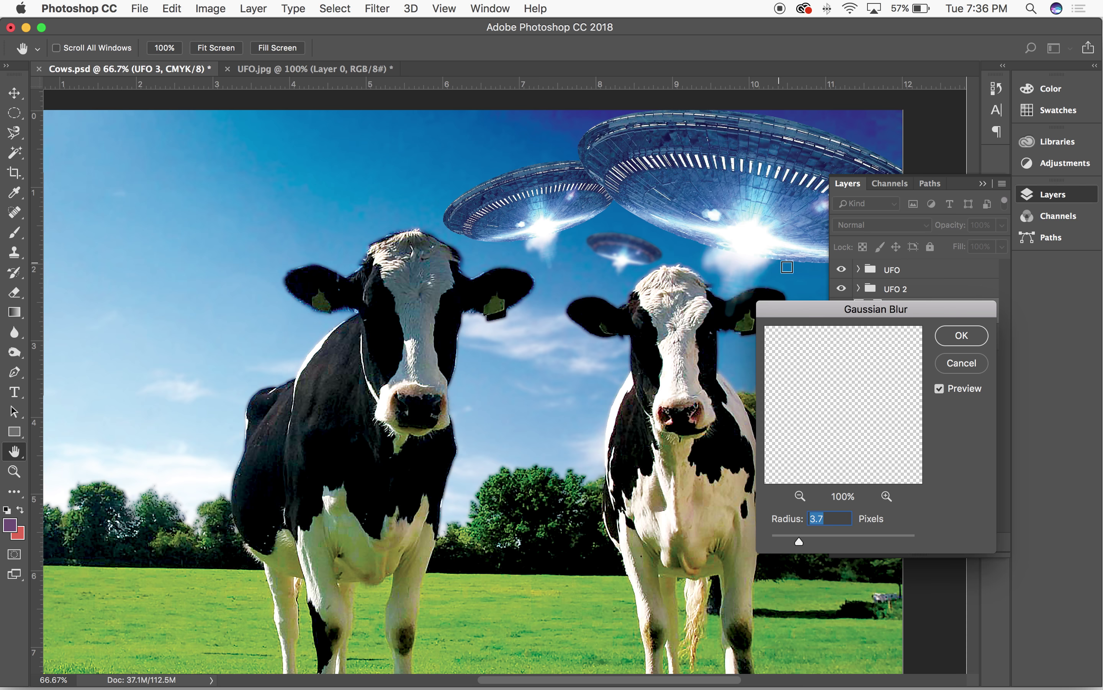
left_click(962, 336)
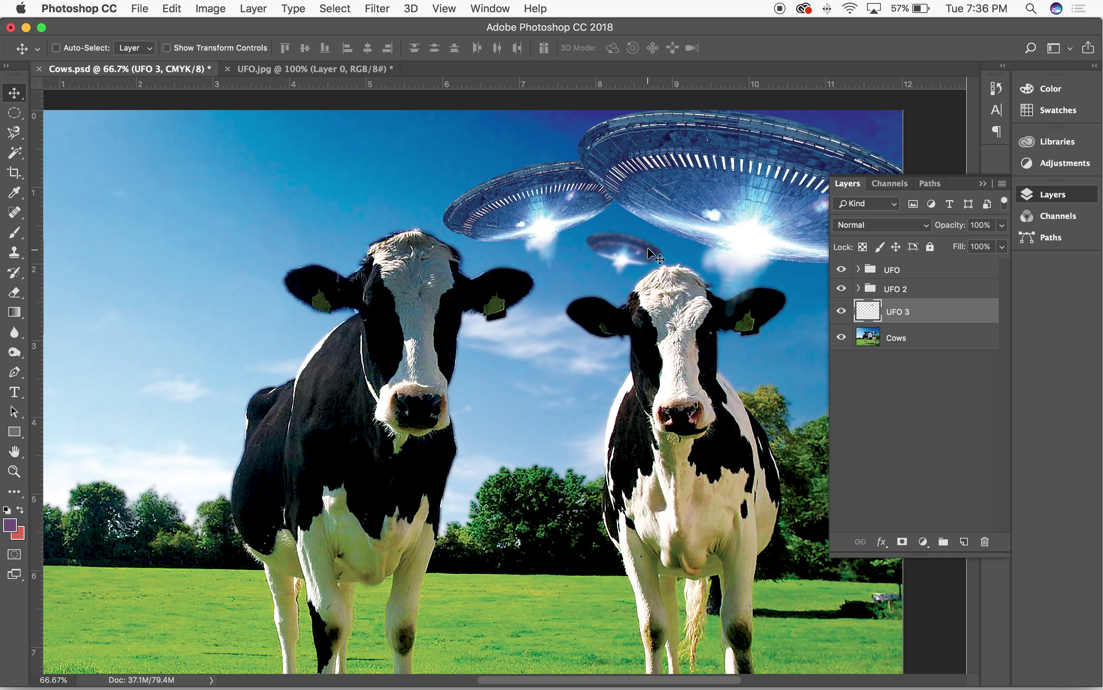
mouse_move(647, 252)
left_mouse_down()
mouse_move(624, 272)
mouse_move(647, 272)
left_mouse_up()
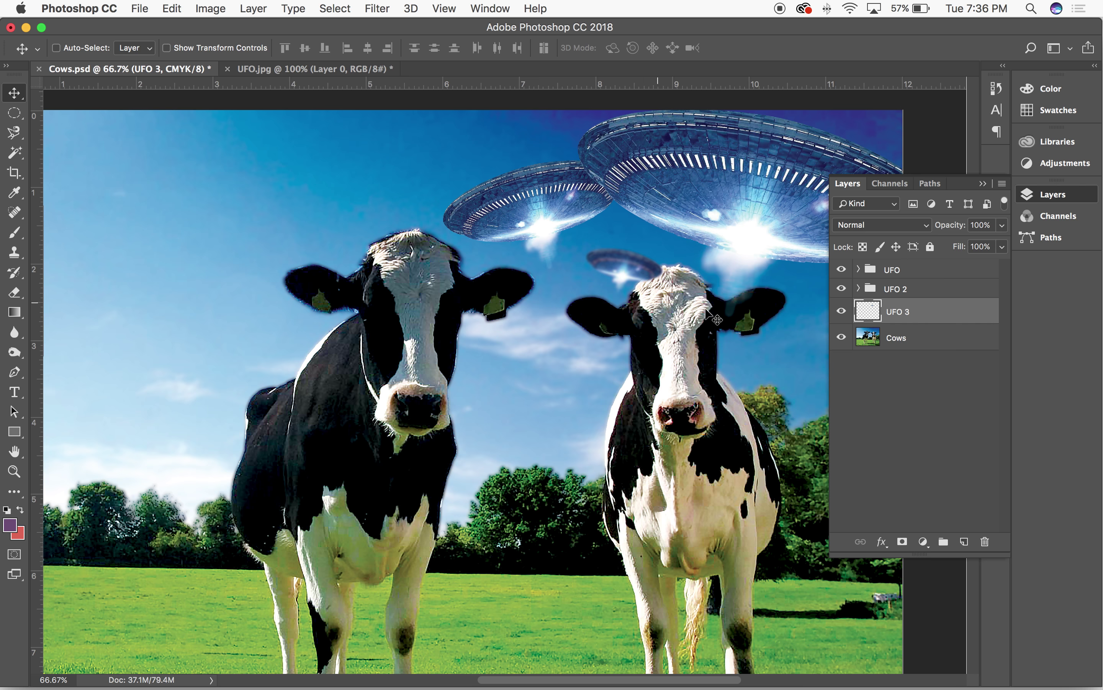
Merge the UFO 2 group into a single layer
left_click(883, 289)
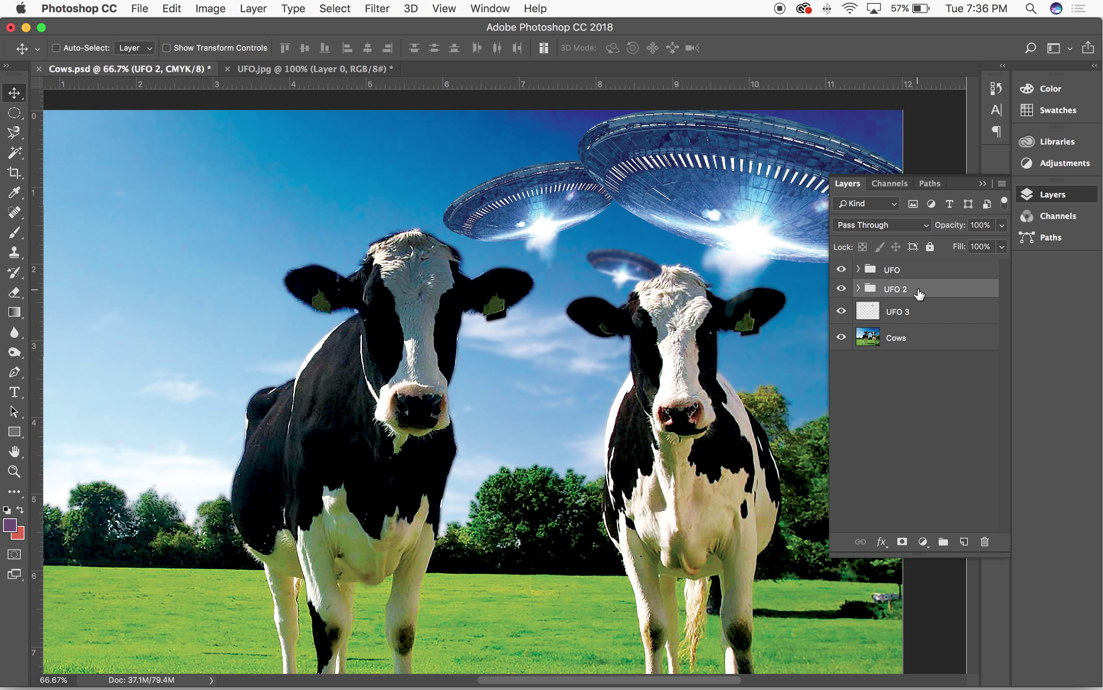
left_click(1002, 184)
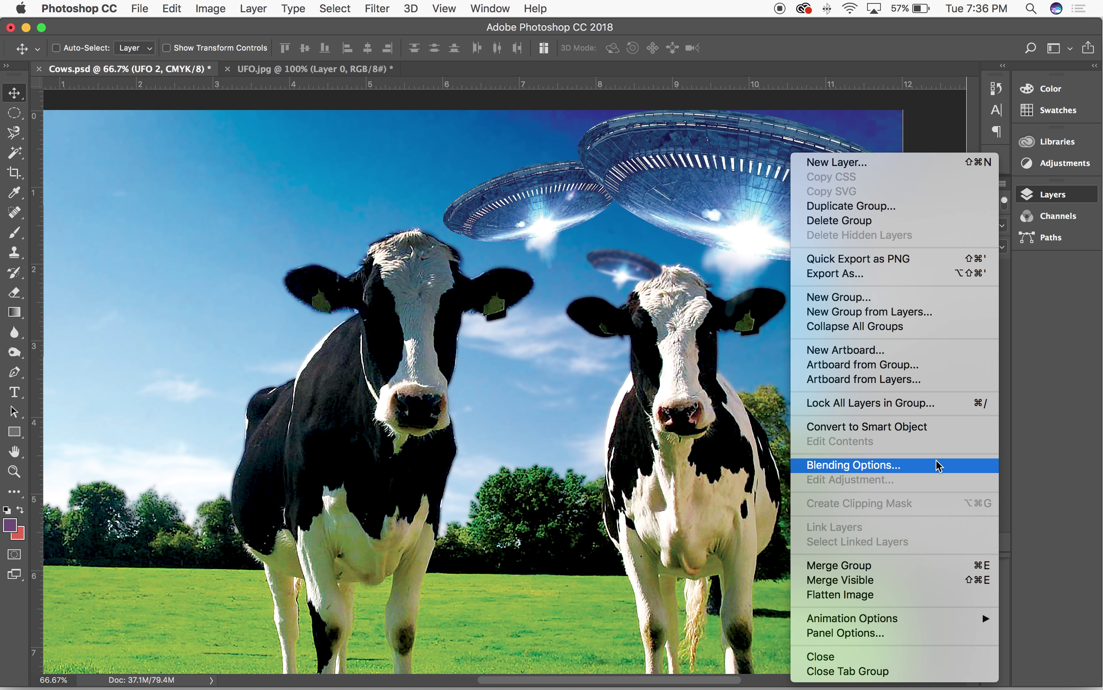
left_click(892, 565)
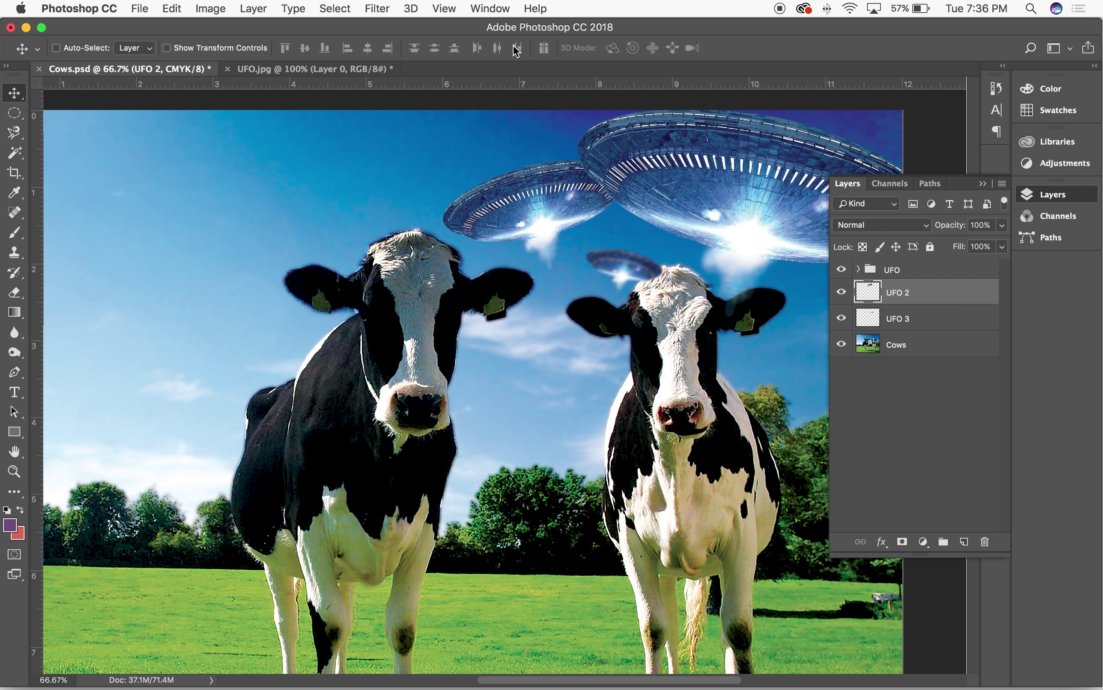
Try the previous Gaussian Blur settings on the UFO 2 layer and undo the blur
left_click(262, 8)
mouse_move(319, 6)
mouse_move(386, 8)
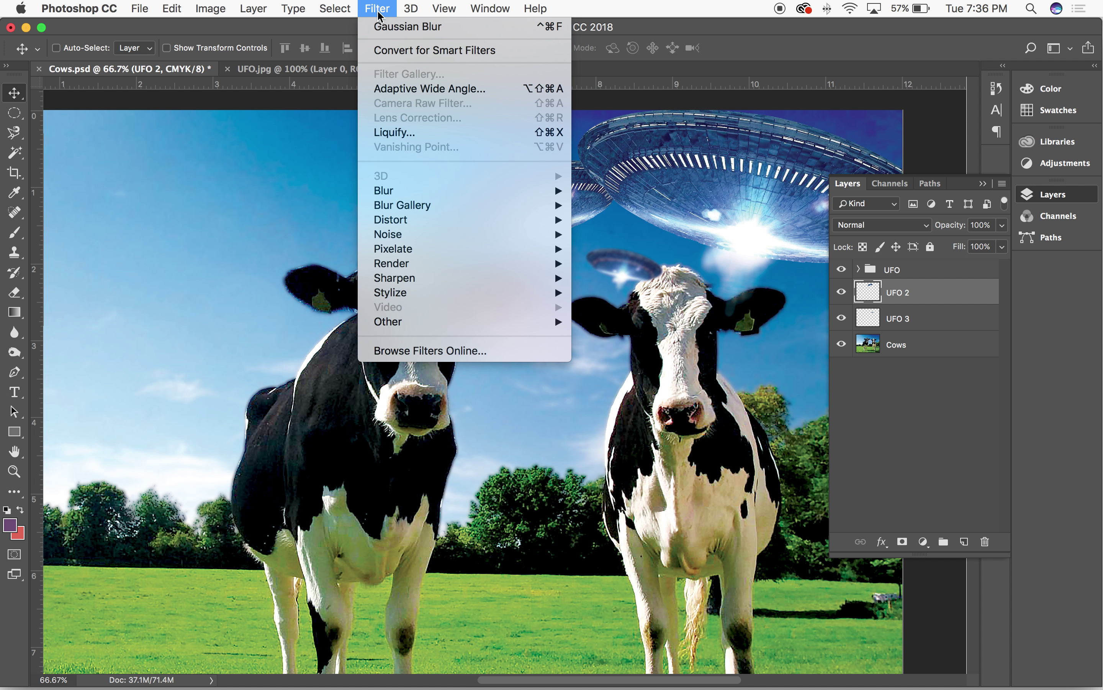
left_click(375, 27)
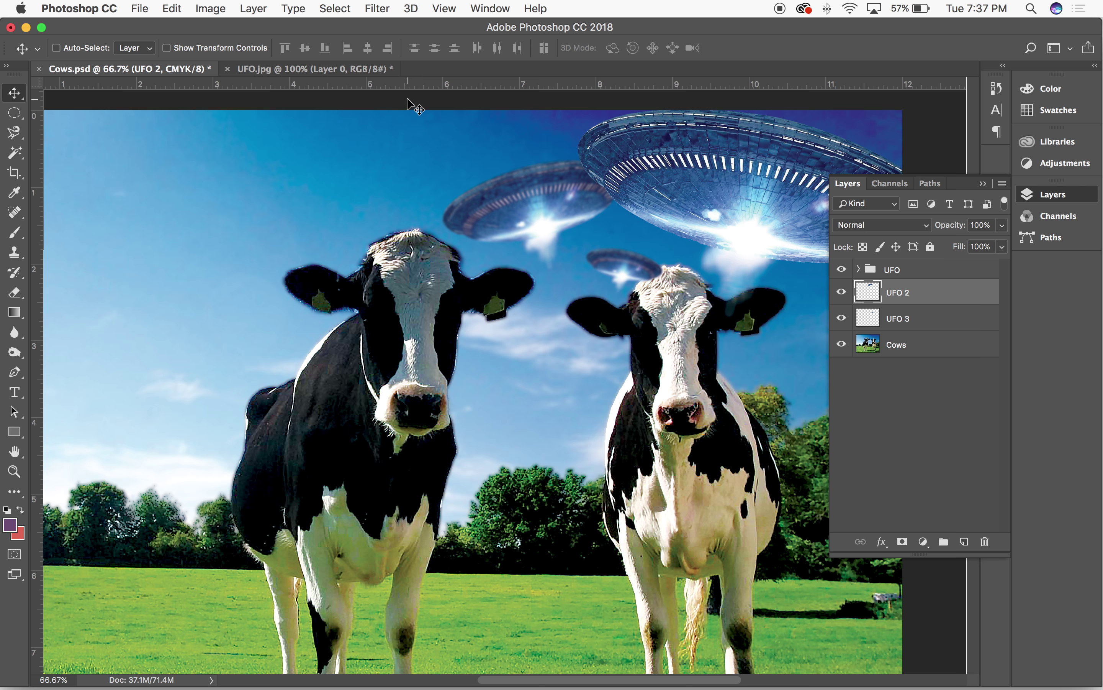
left_click(377, 8)
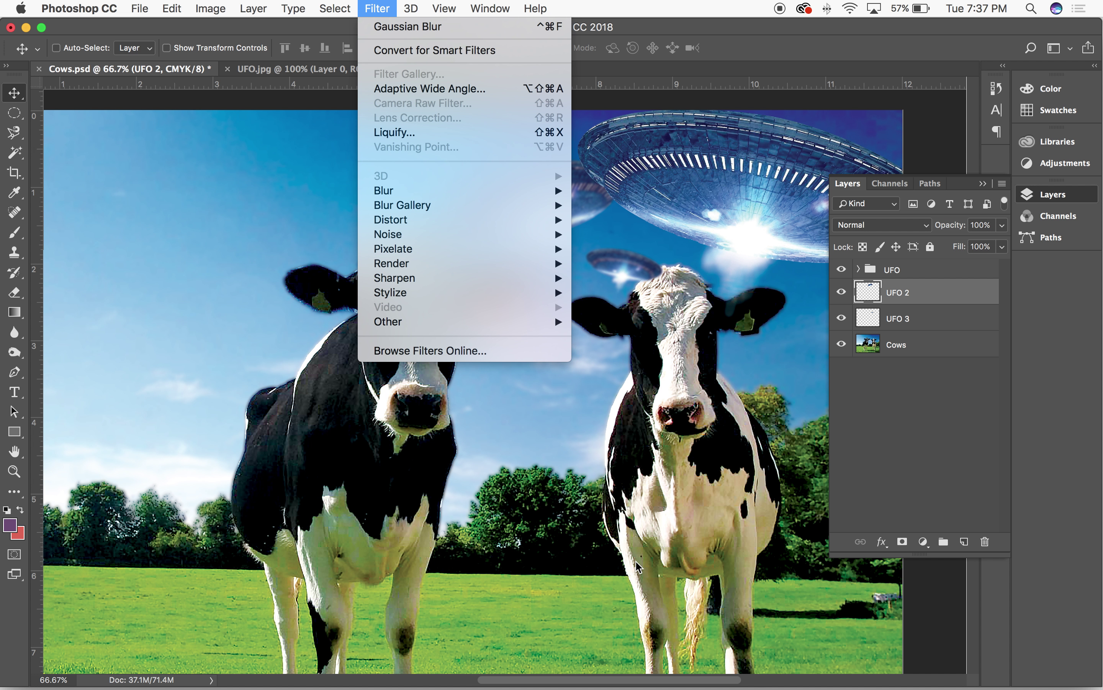
key("super+z")
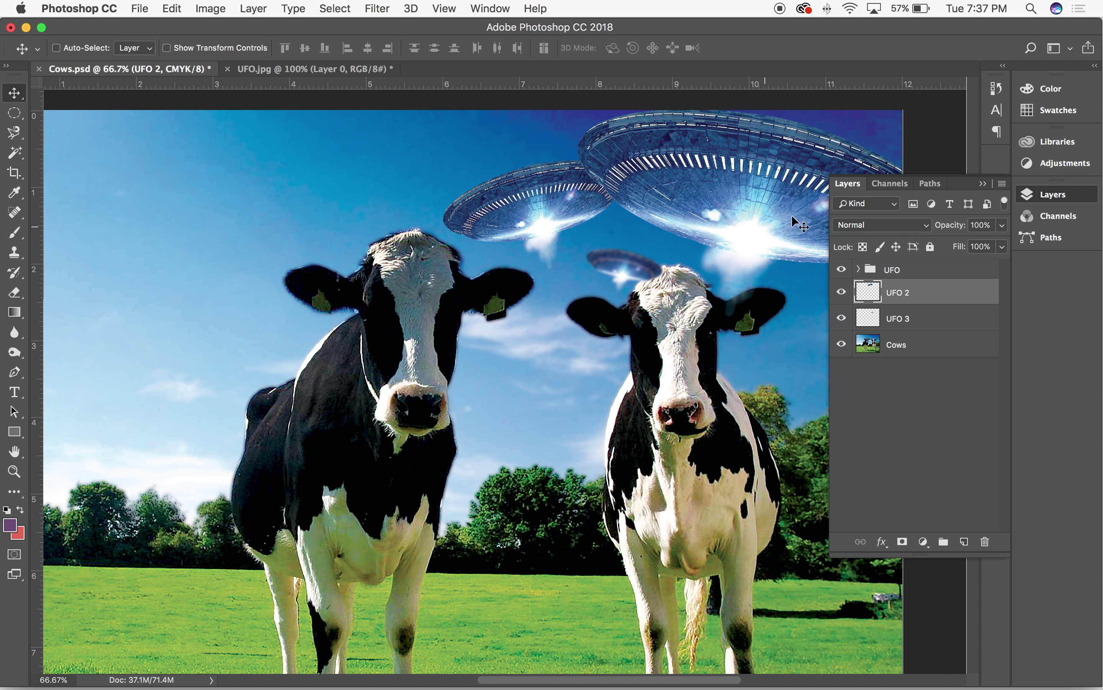
Apply a Gaussian Blur with a 1.5 pixel radius to the UFO 2 layer
left_click(341, 8)
mouse_move(372, 7)
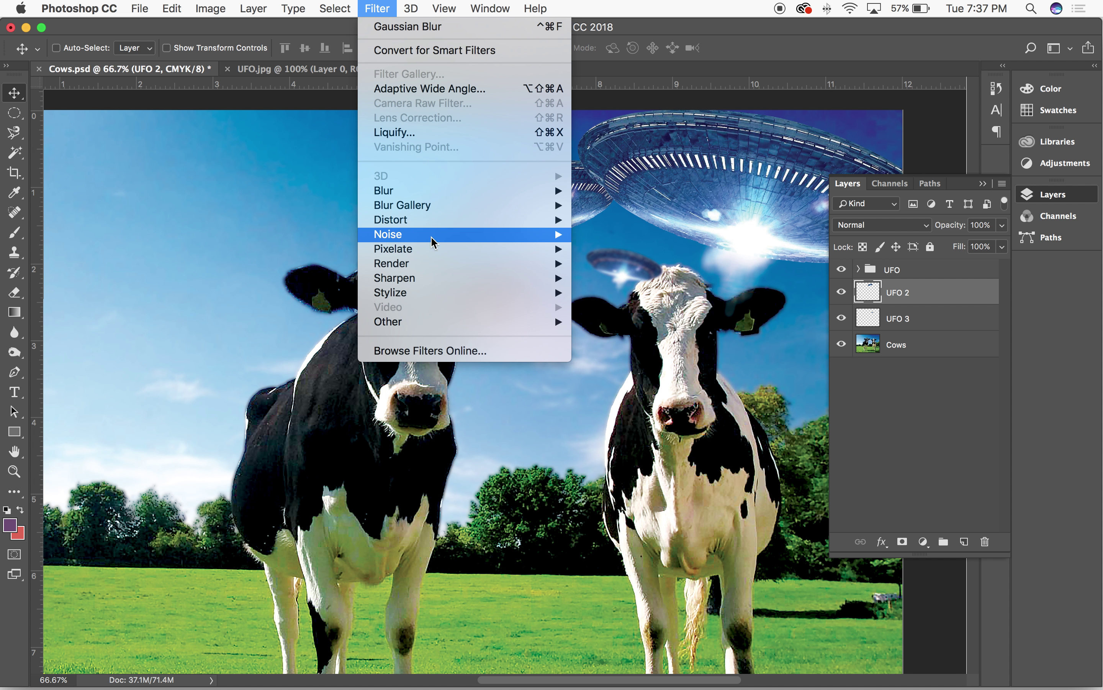
mouse_move(454, 265)
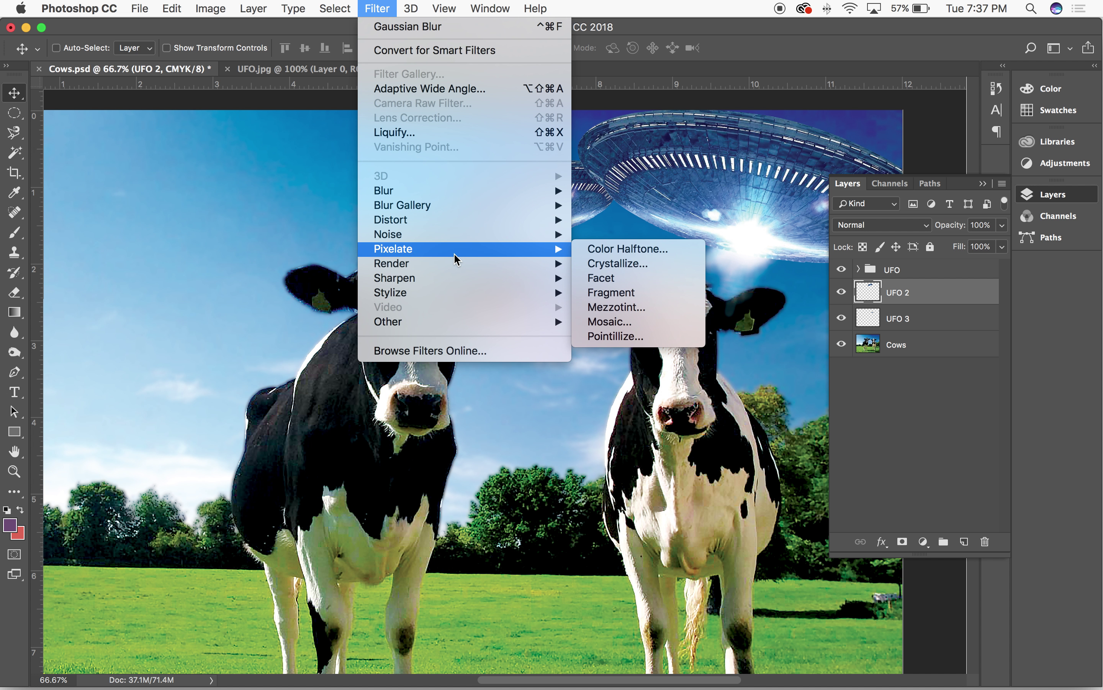
mouse_move(456, 192)
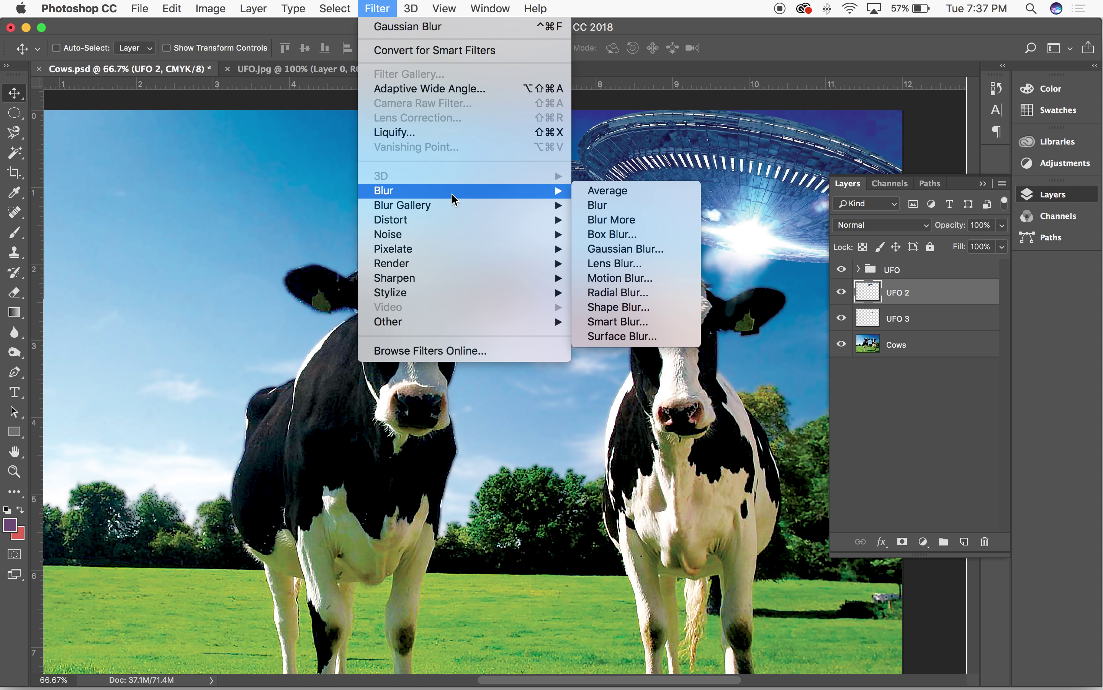
left_click(624, 249)
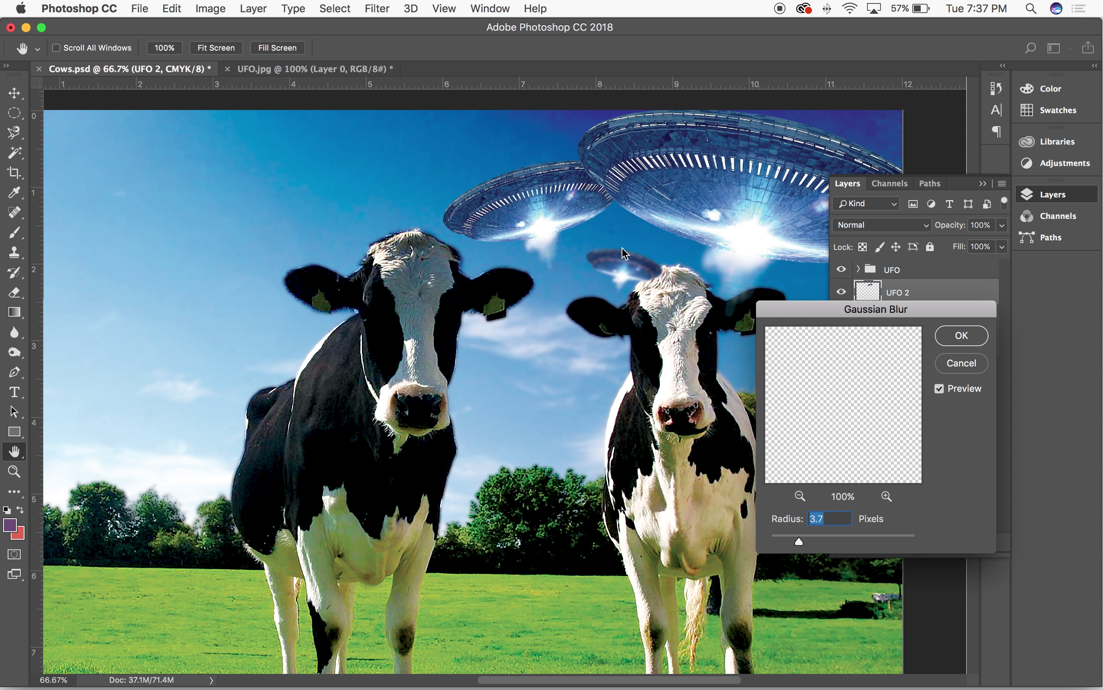
left_click_drag(799, 543, 789, 545)
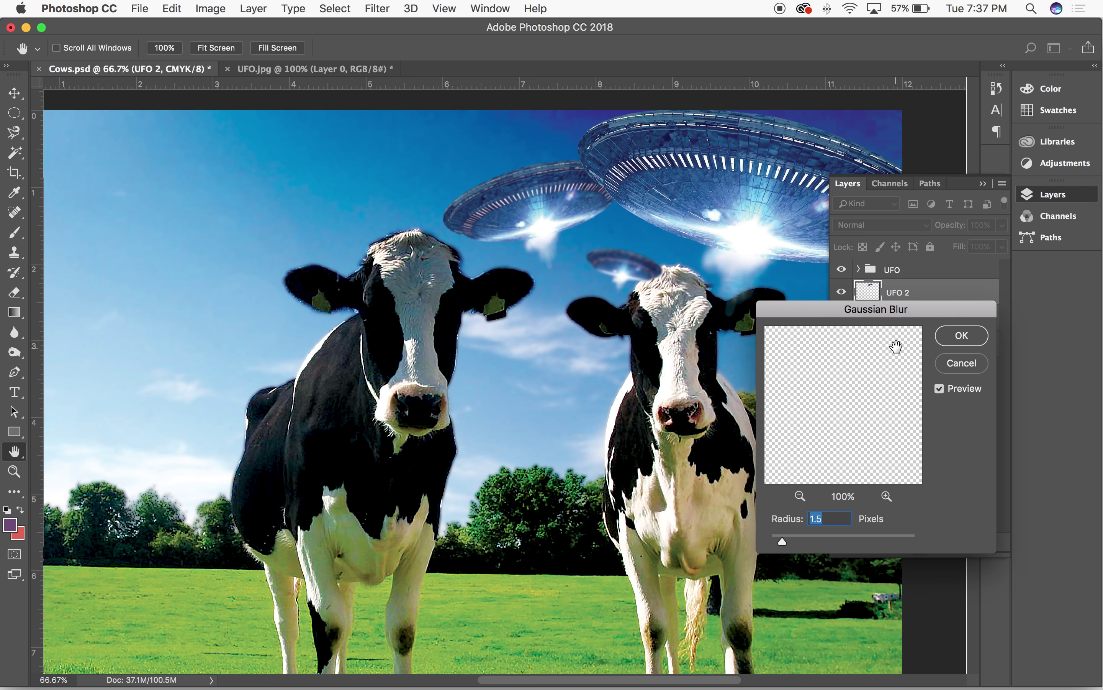
left_click(960, 336)
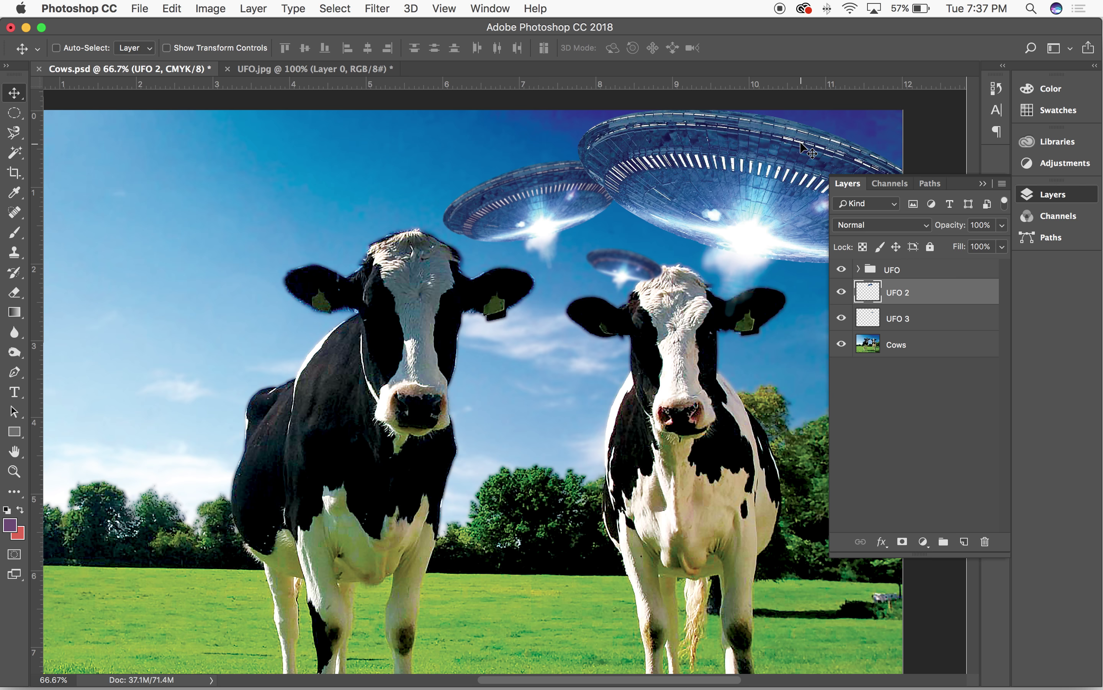
Hide the UFO 3 layer and outline the upper part of the right cow's forehead with the Magnetic Lasso
key("super+minus")
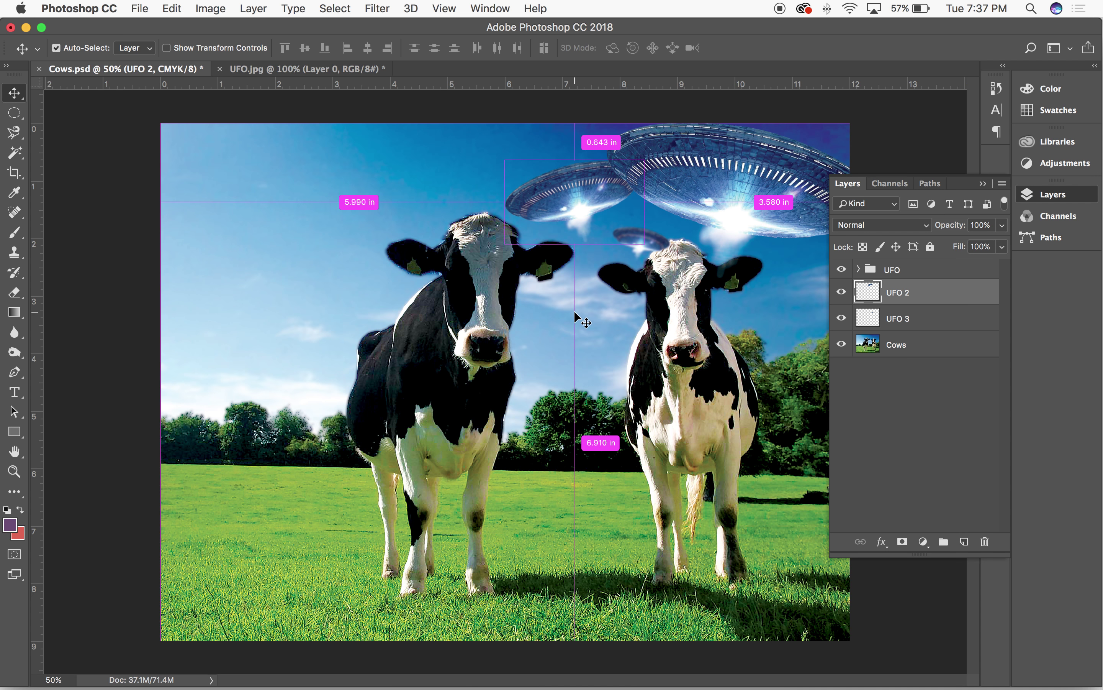
key("super+plus")
key("super+plus")
key("super+minus")
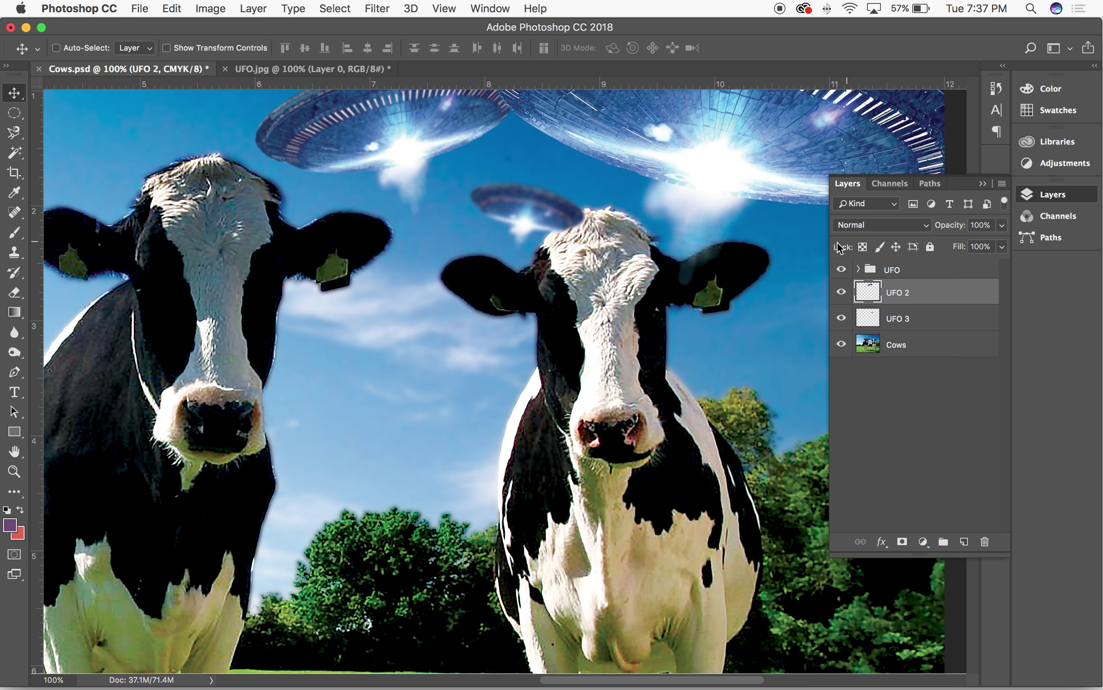
left_click(842, 319)
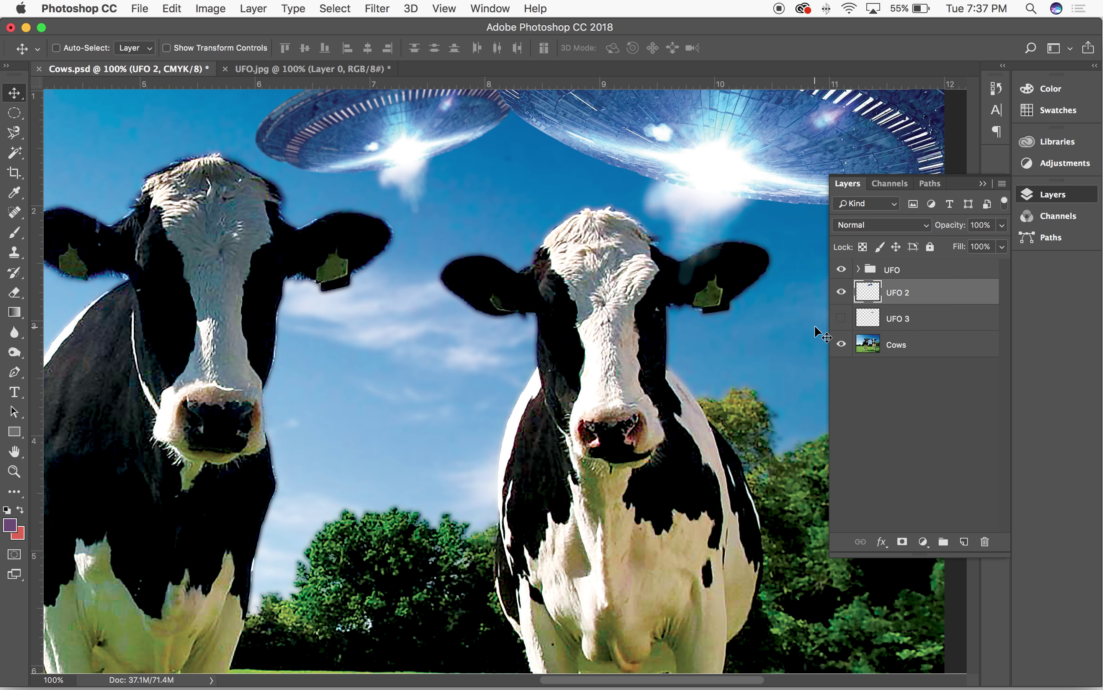
key("super+equal")
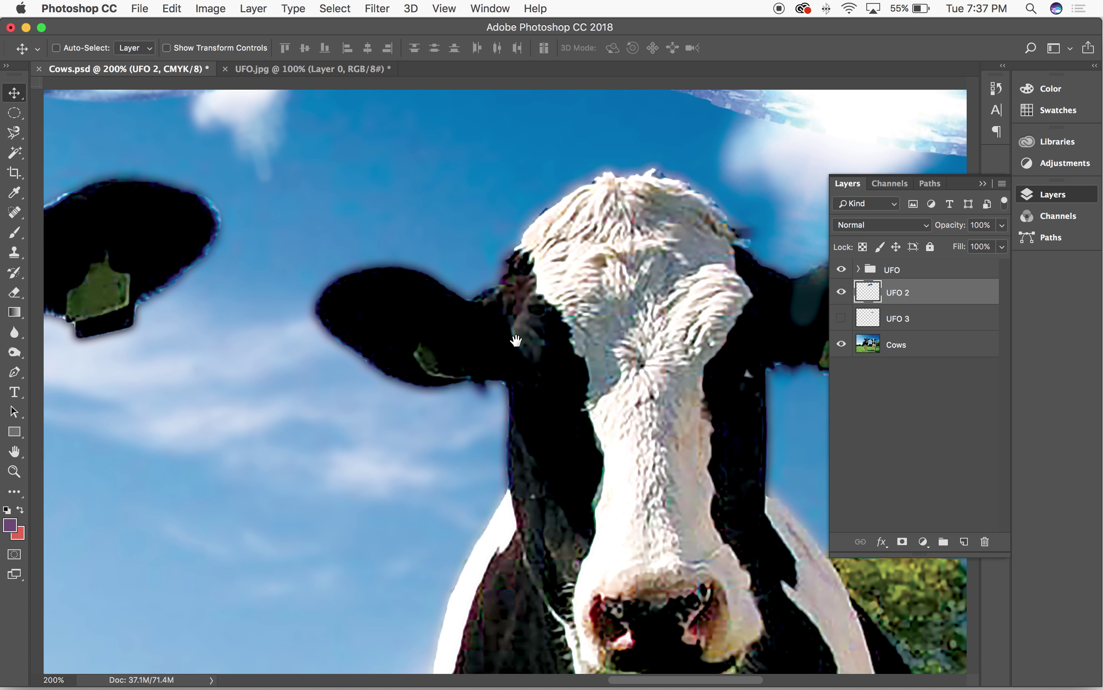
key("p")
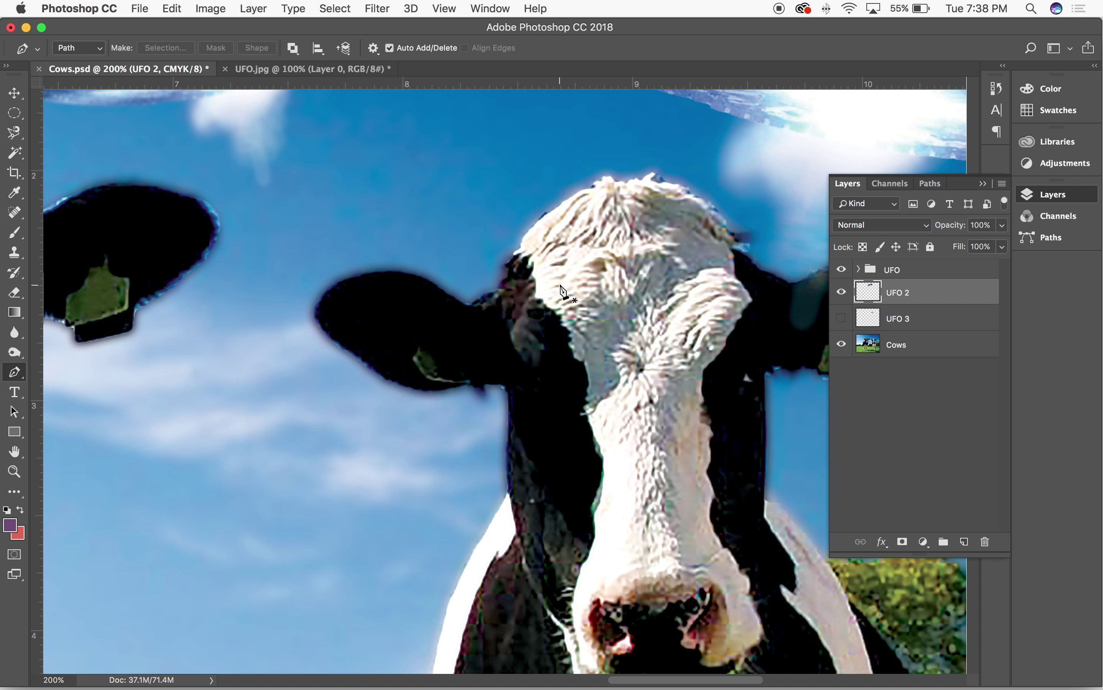
left_click(14, 132)
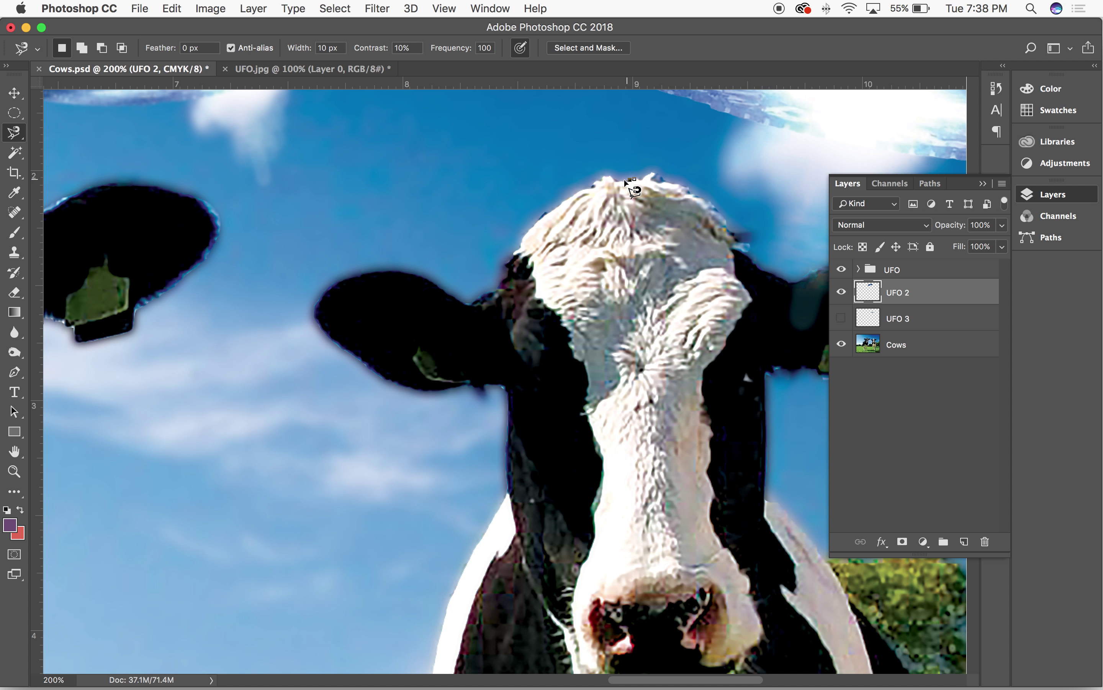
left_click_drag(611, 179, 559, 209)
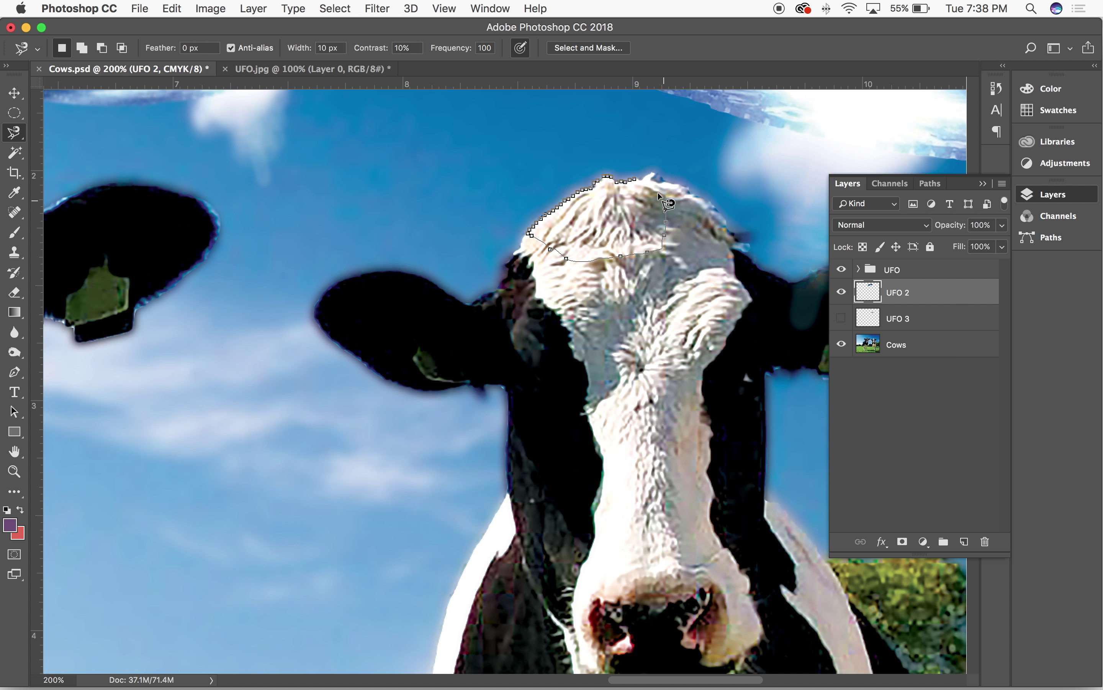
left_click(634, 181)
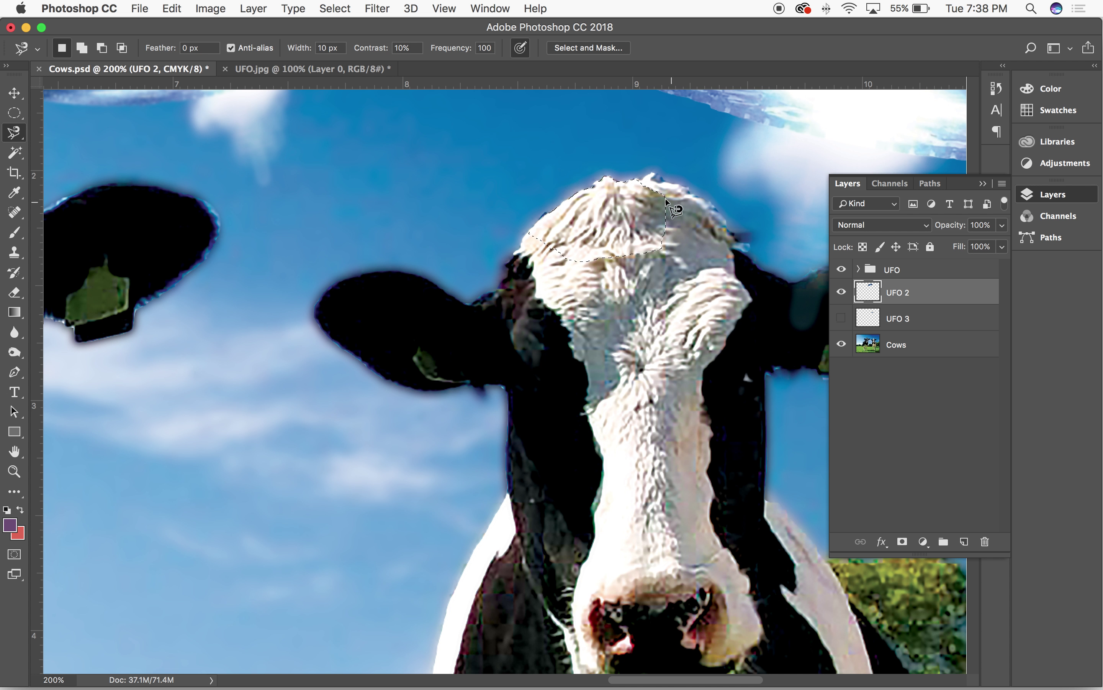
Show the UFO 3 layer again, delete its saucer pixels inside the forehead selection and deselect
left_click(841, 319)
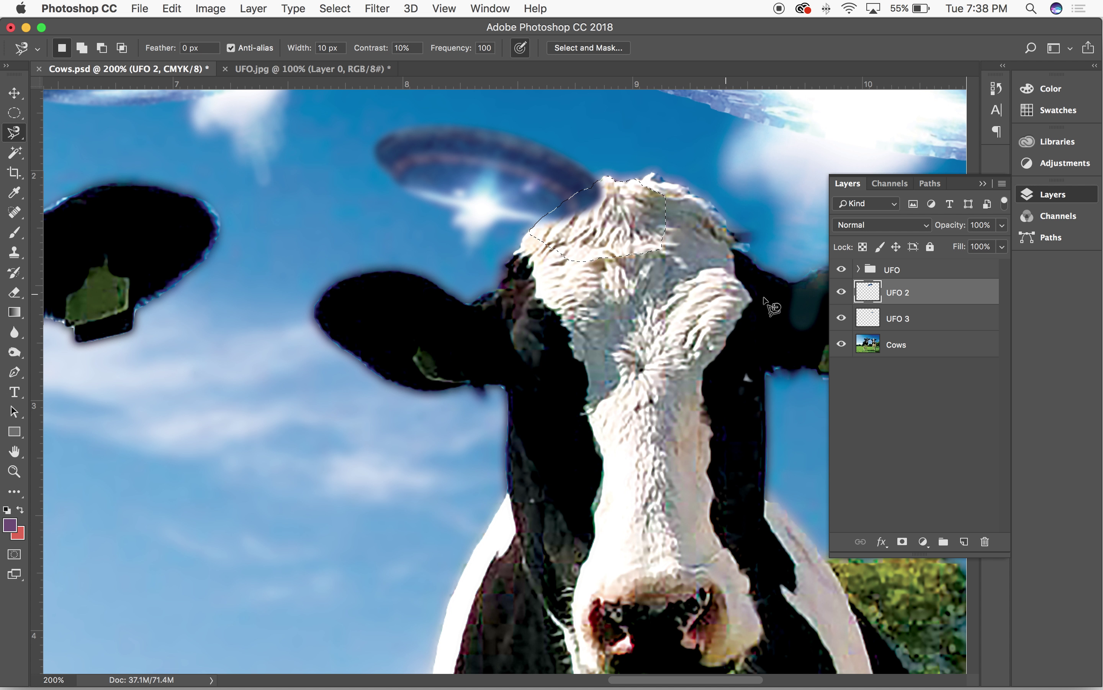
left_click(906, 323)
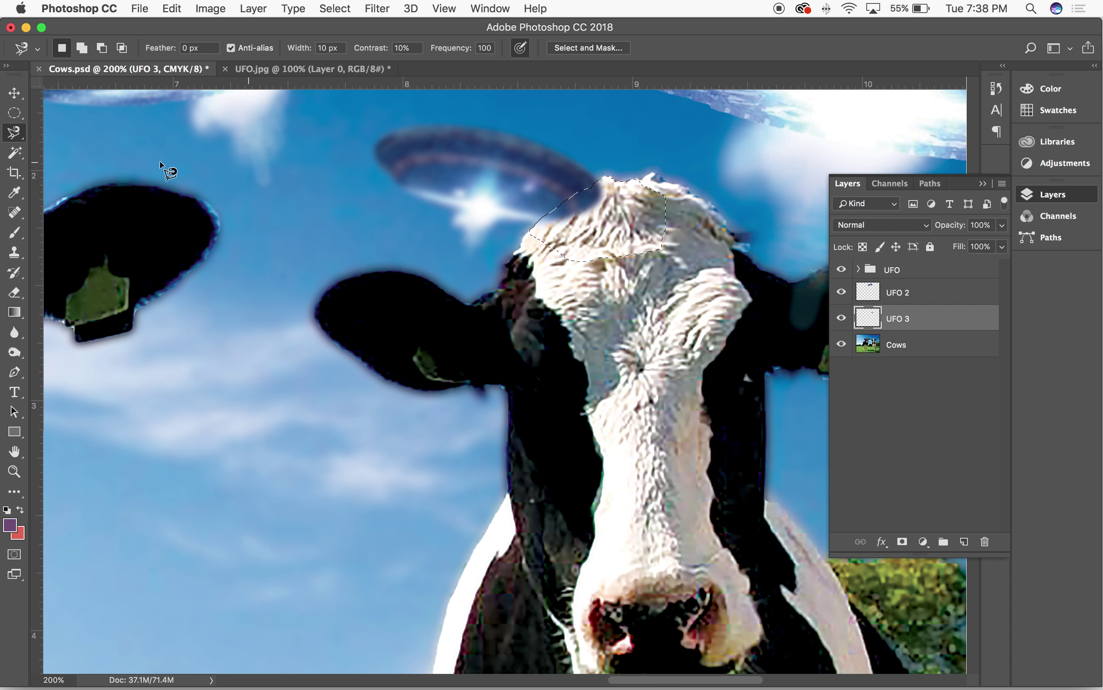
left_click(18, 95)
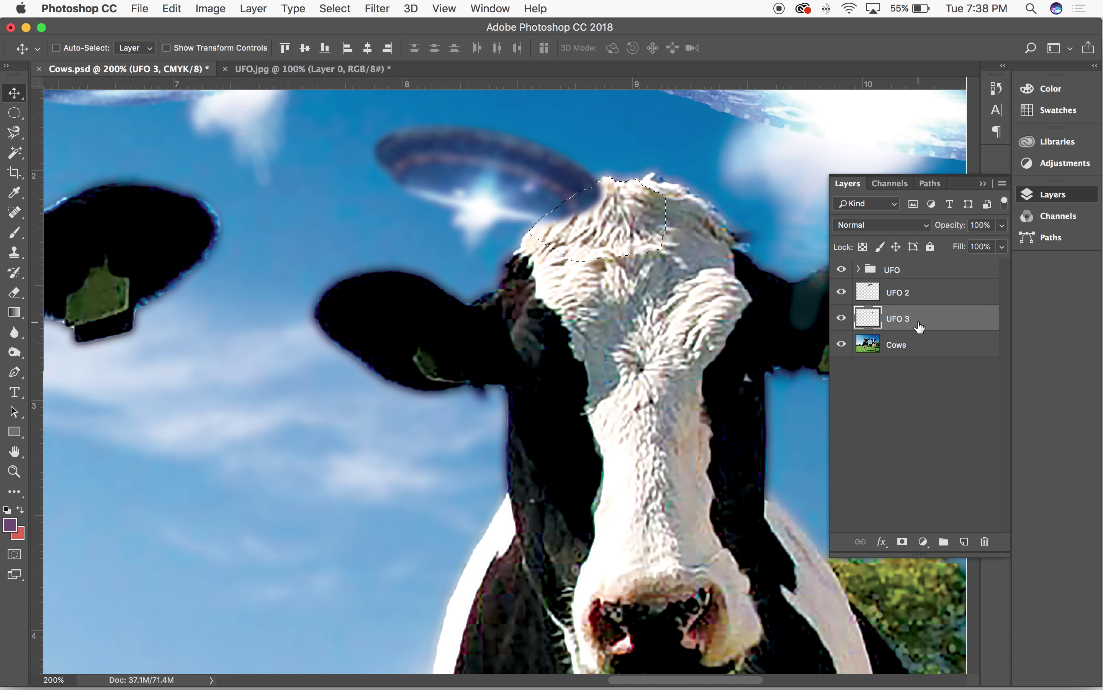
key("Delete")
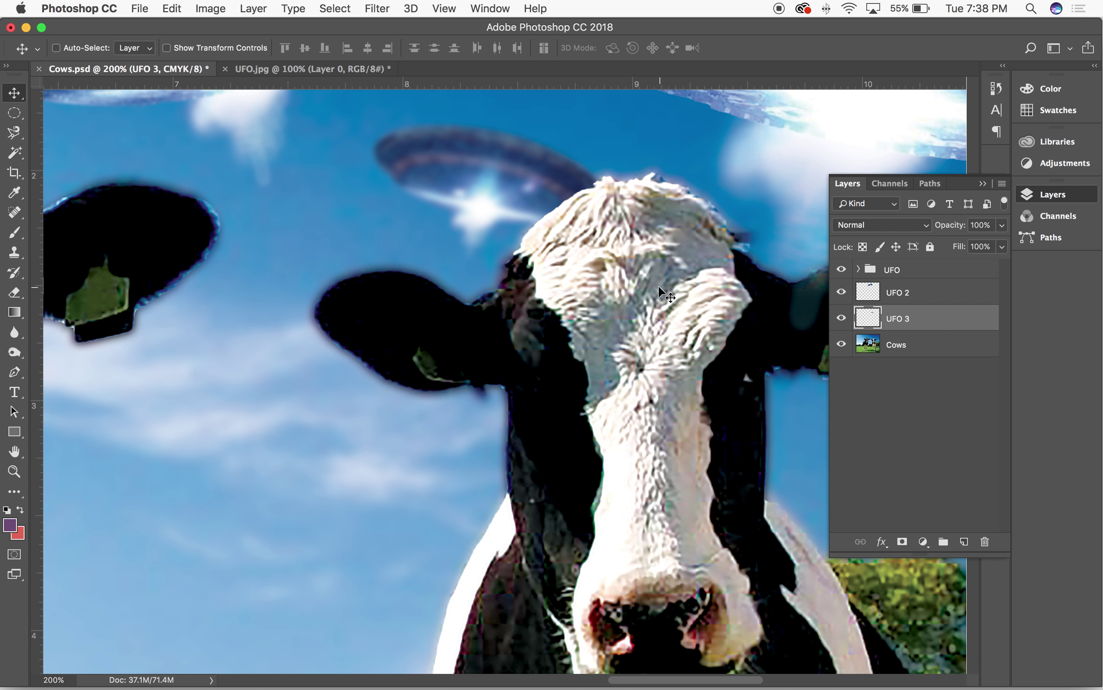
Examine the overall composition and the large saucer's glow where it overlaps the right cow's ear
key("super+minus")
key("super+minus")
key("super+minus")
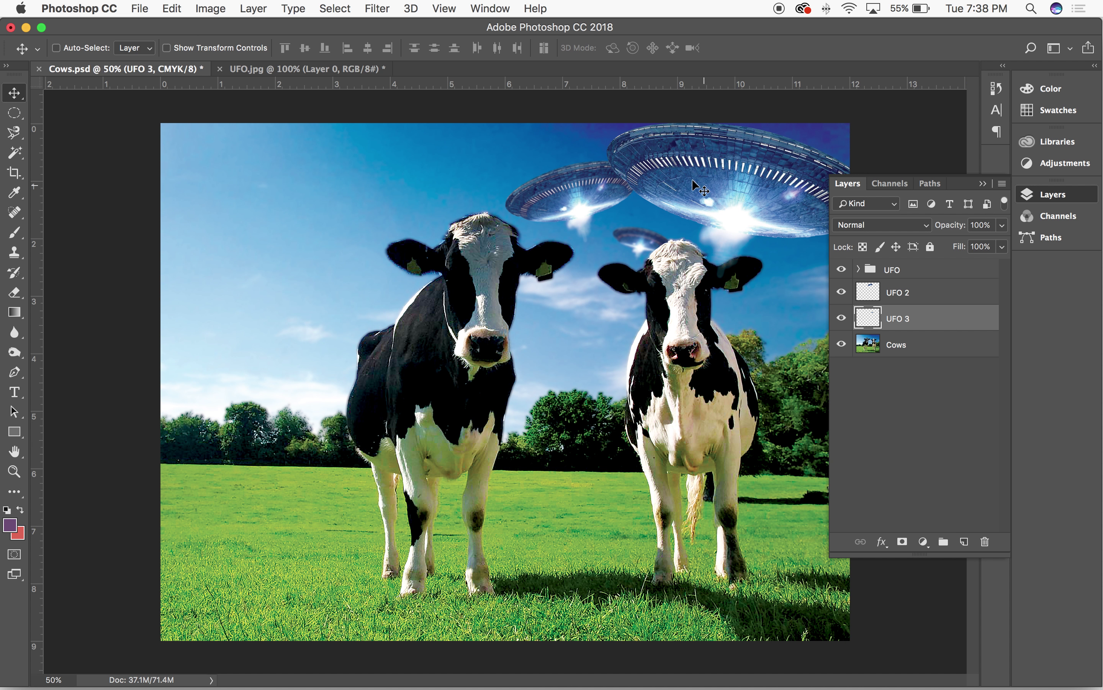
key("super+plus")
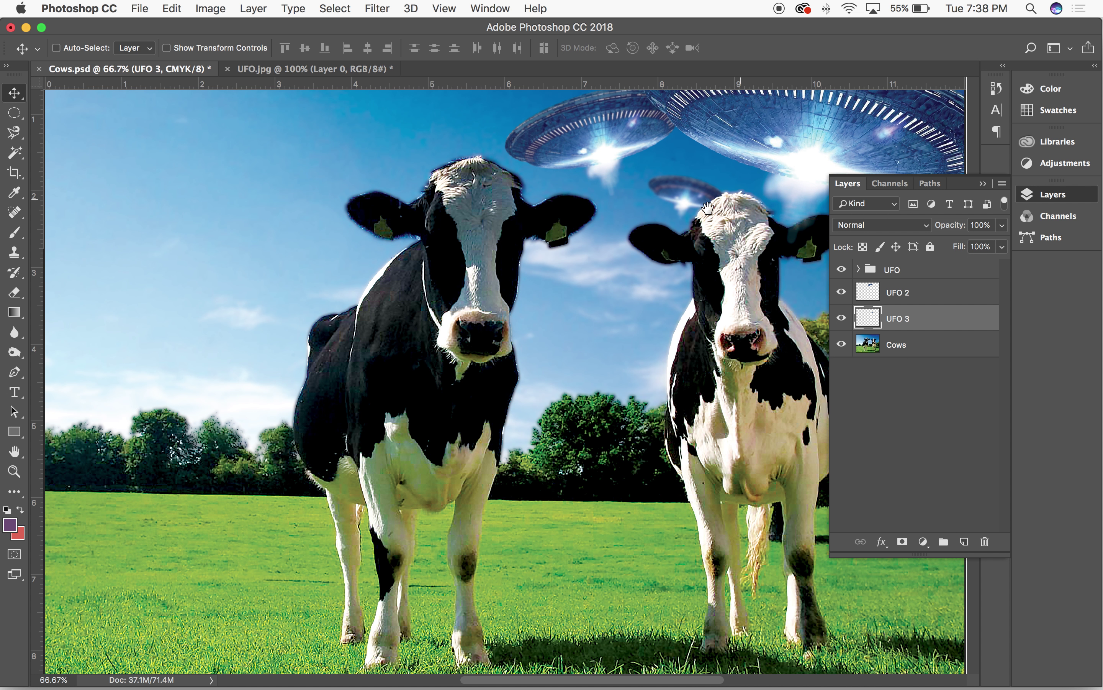
scroll(602, 218, "right", 5)
scroll(602, 218, "up", 2)
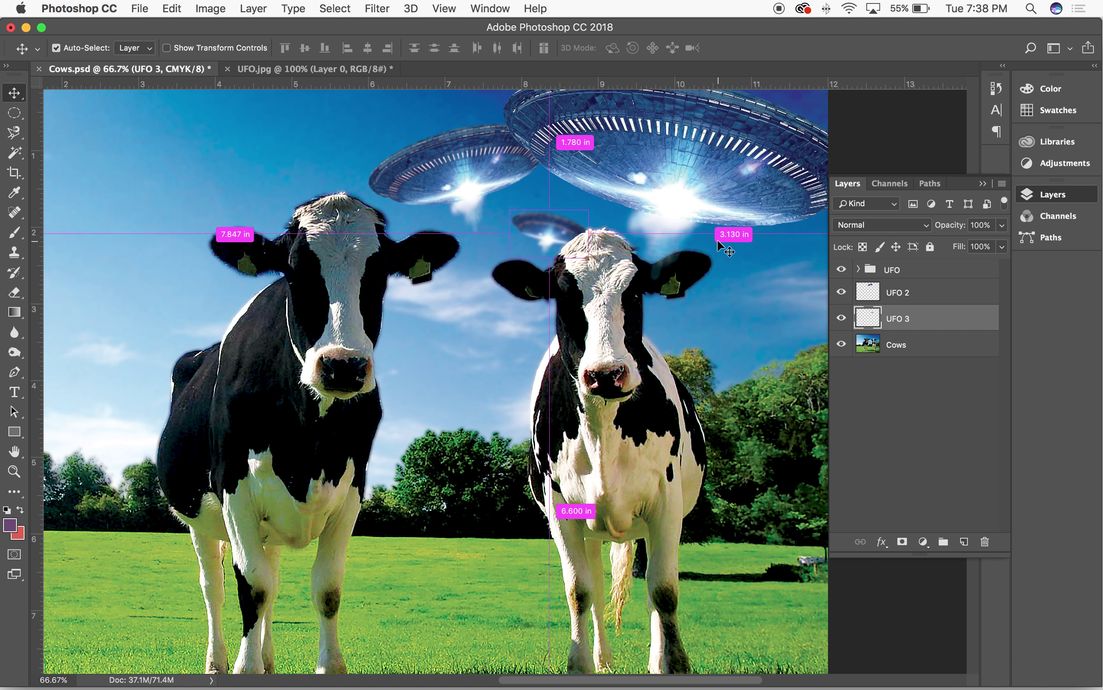
key("super+plus")
key("super+plus")
left_click_drag(798, 173, 493, 425)
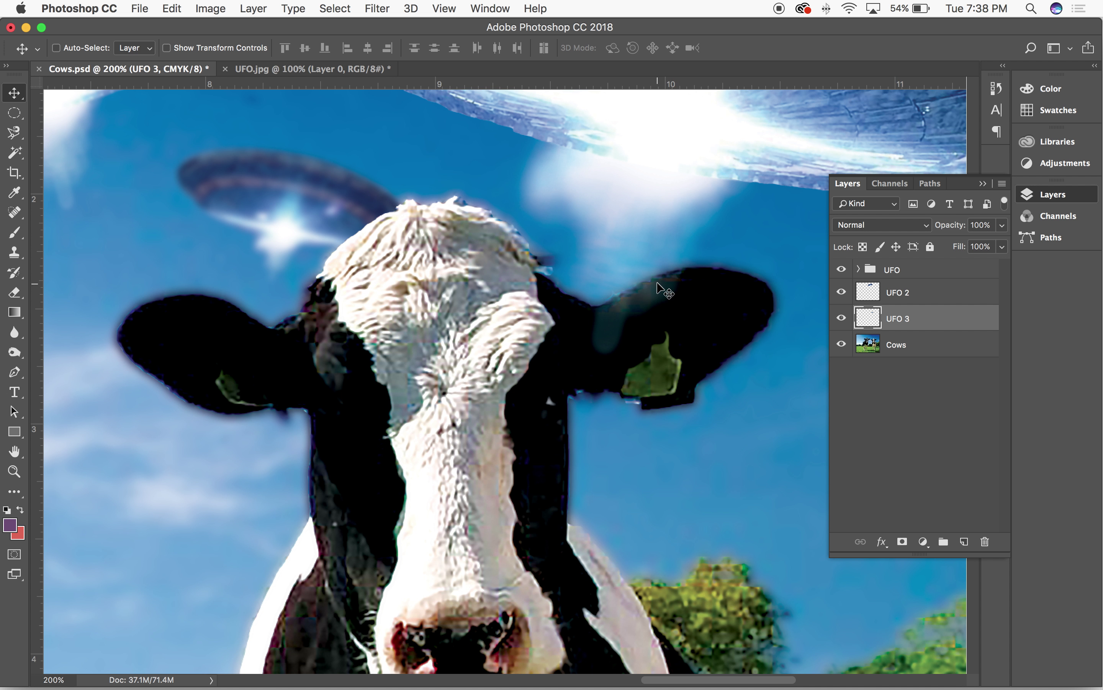
Switch to the Magic Wand tool and make the Cows layer active
key("super+minus")
key("super+minus")
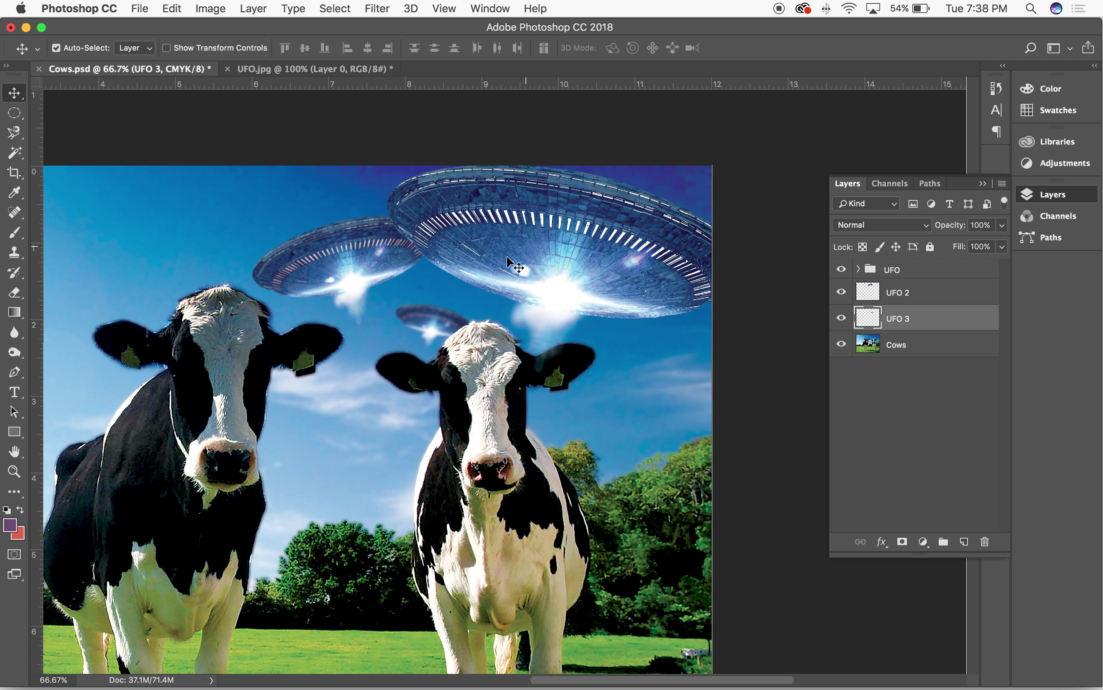
key("super+plus")
key("super+plus")
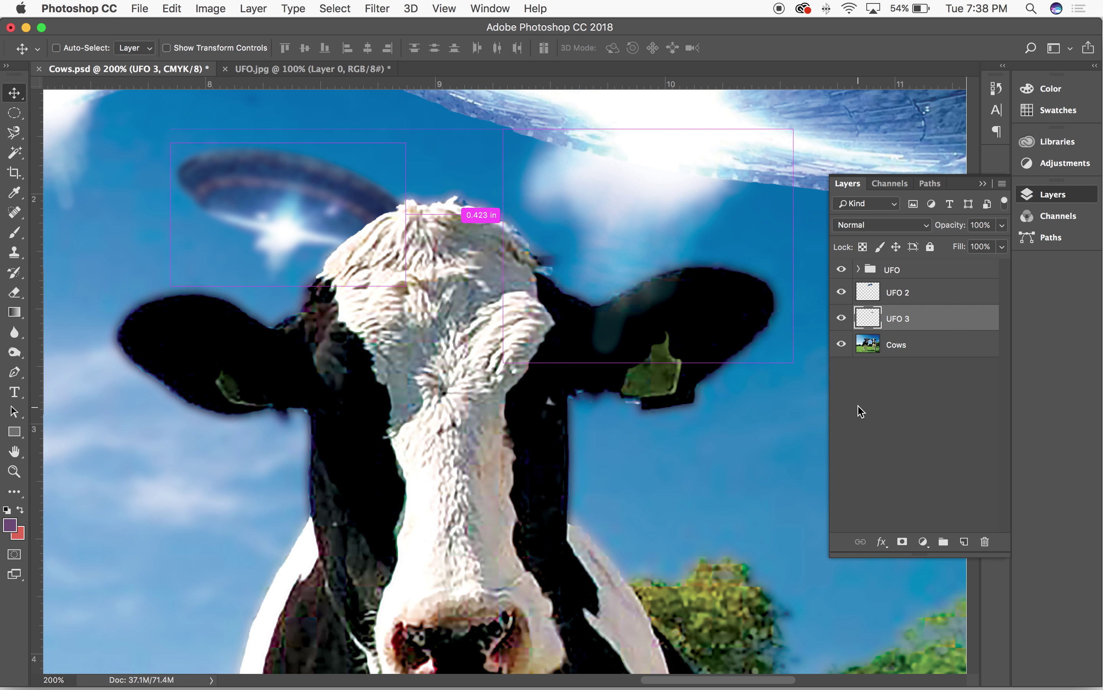
left_click(13, 155)
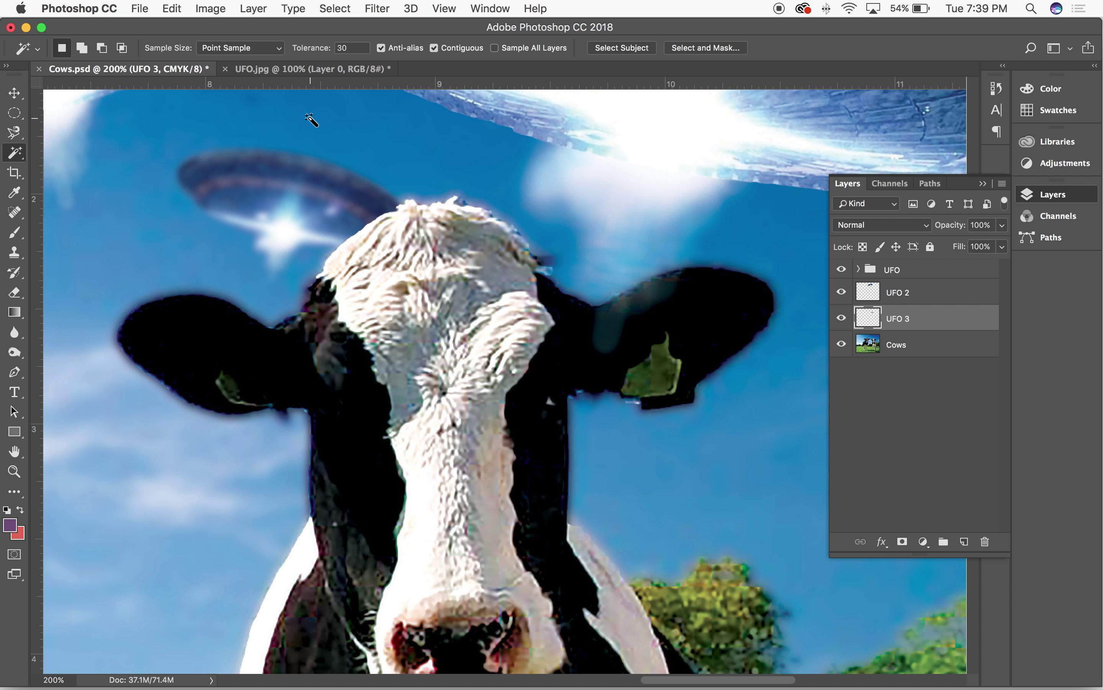
right_click(16, 151)
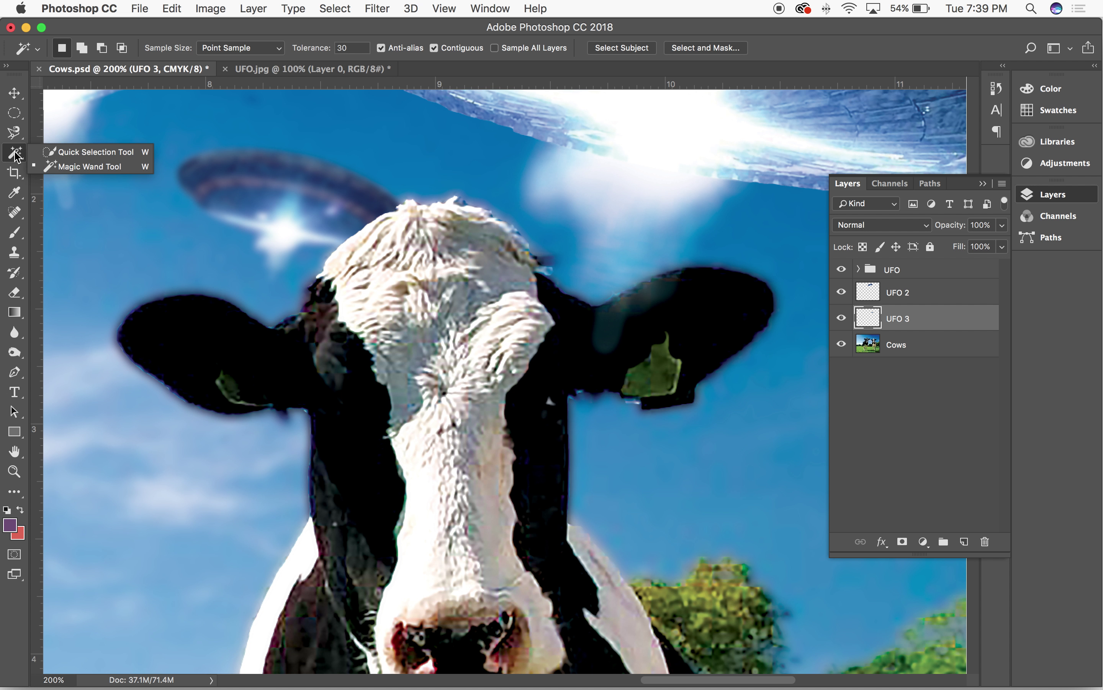
left_click(42, 167)
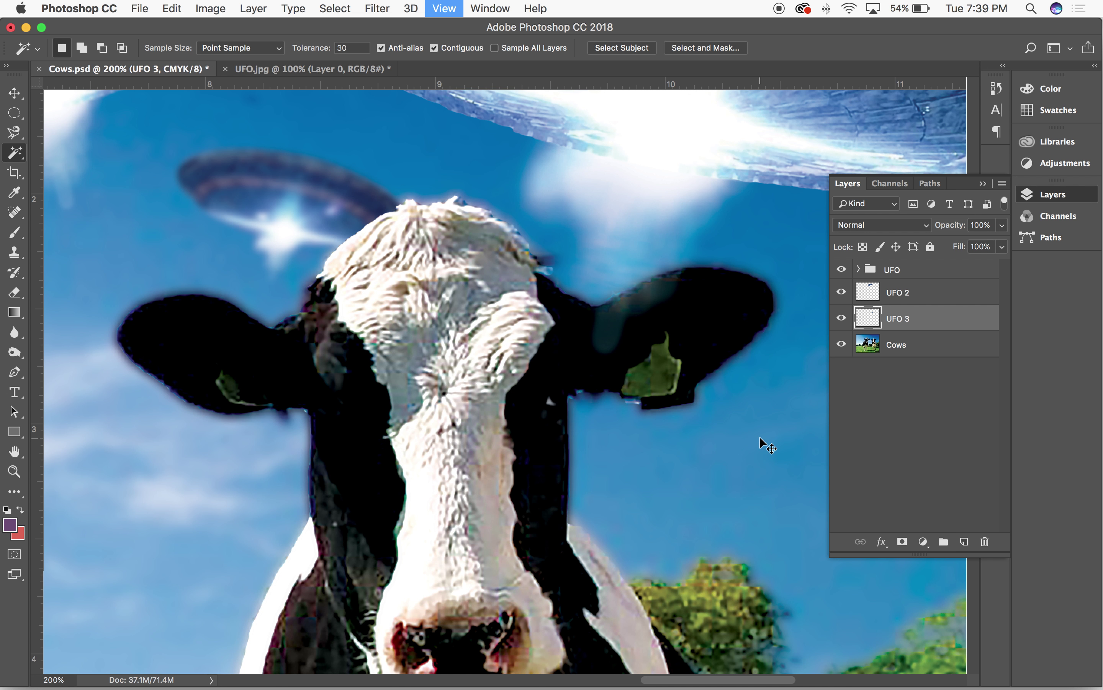
key("super+minus")
left_click_drag(640, 382, 701, 360)
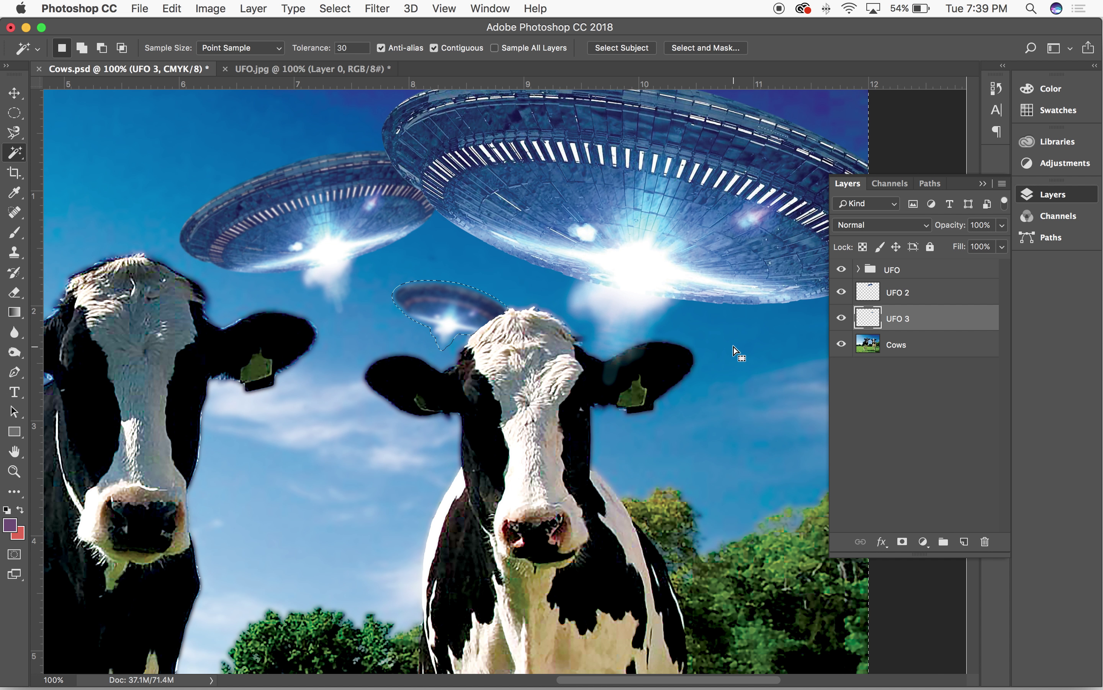
key("super+minus")
left_click_drag(388, 398, 475, 275)
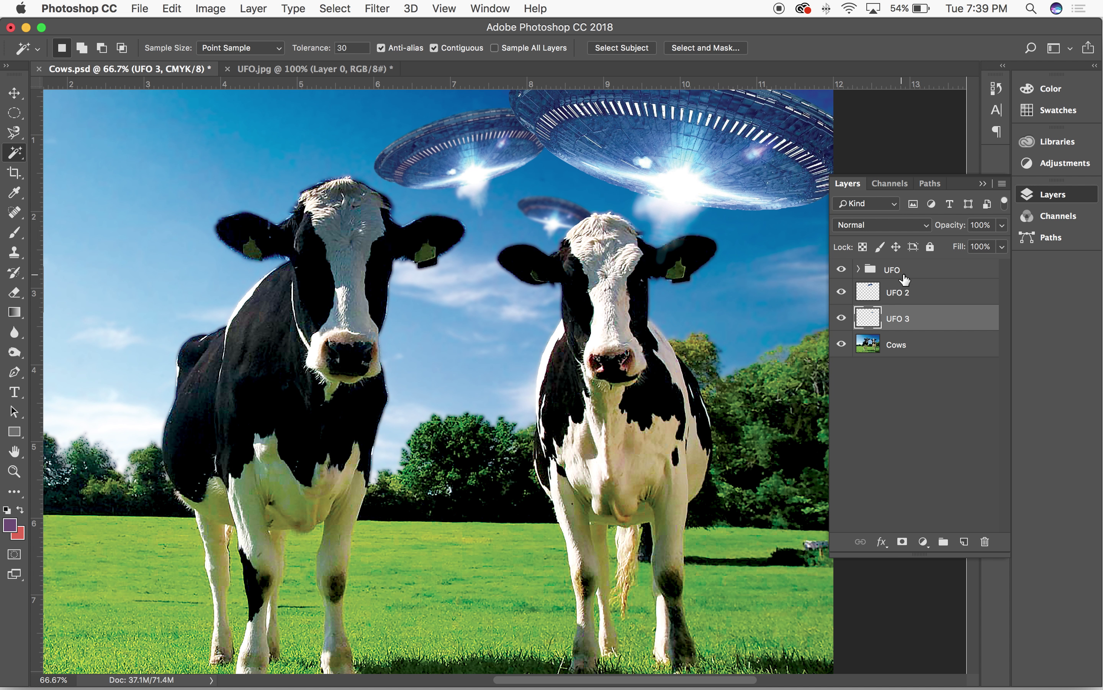
left_click(901, 347)
key("super+r")
left_click_drag(766, 226, 643, 266)
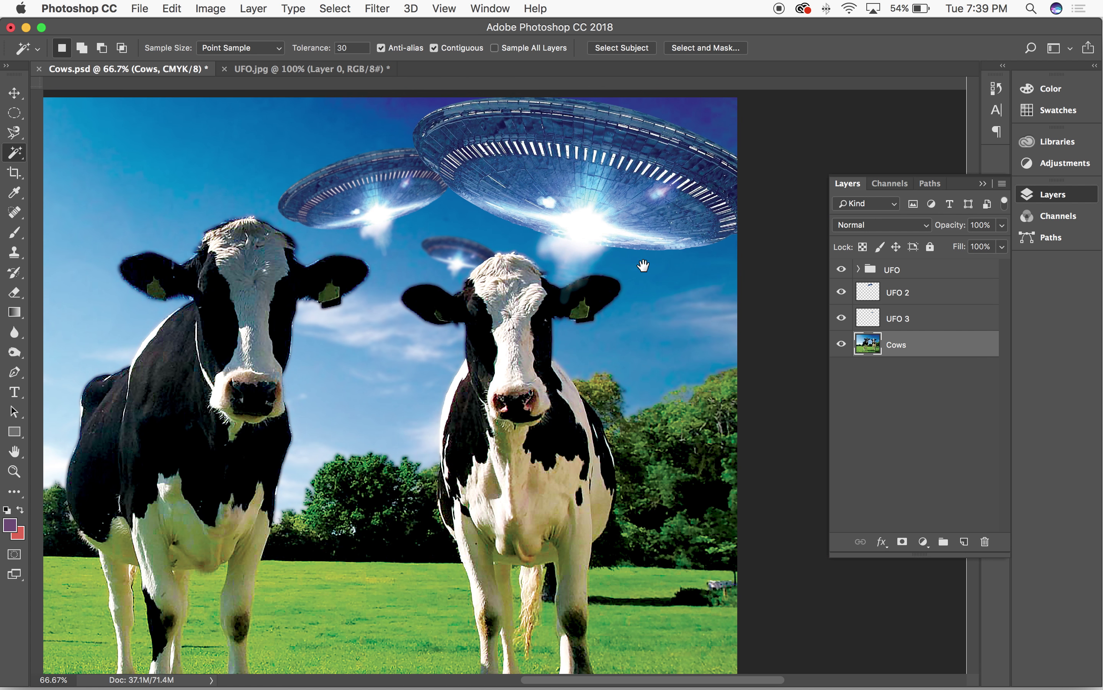
key("super+r")
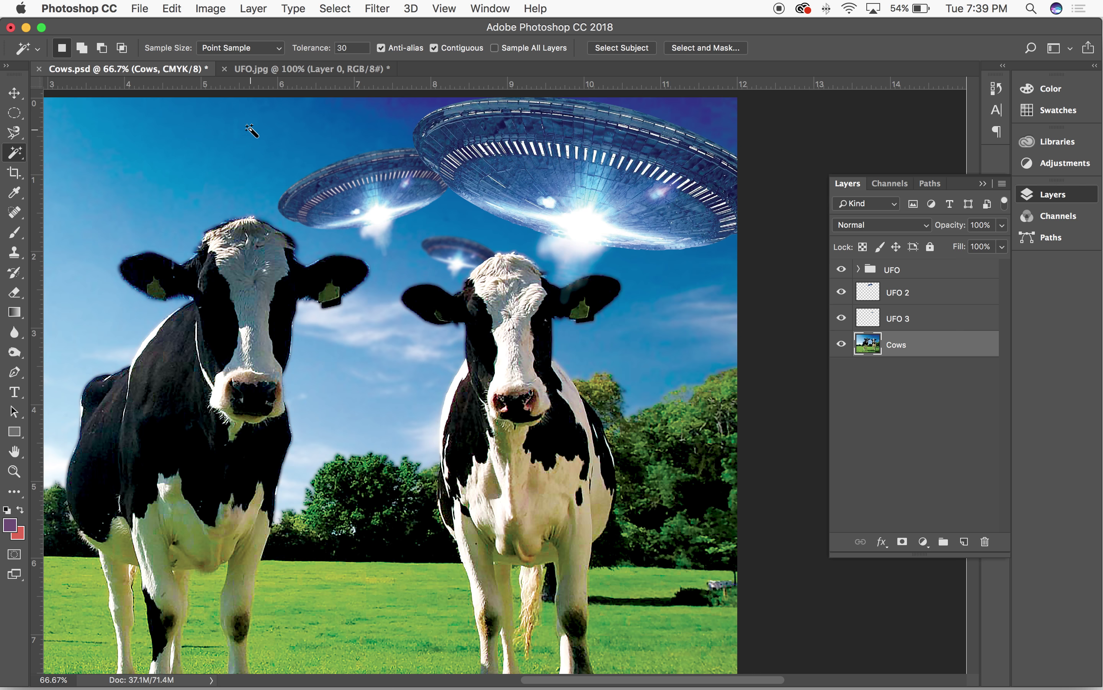
Test Magic Wand selections of the sky at tolerances of 30, 60 and 90, deselecting after each one
left_click(280, 132)
key("super+d")
type("6")
left_click(234, 121)
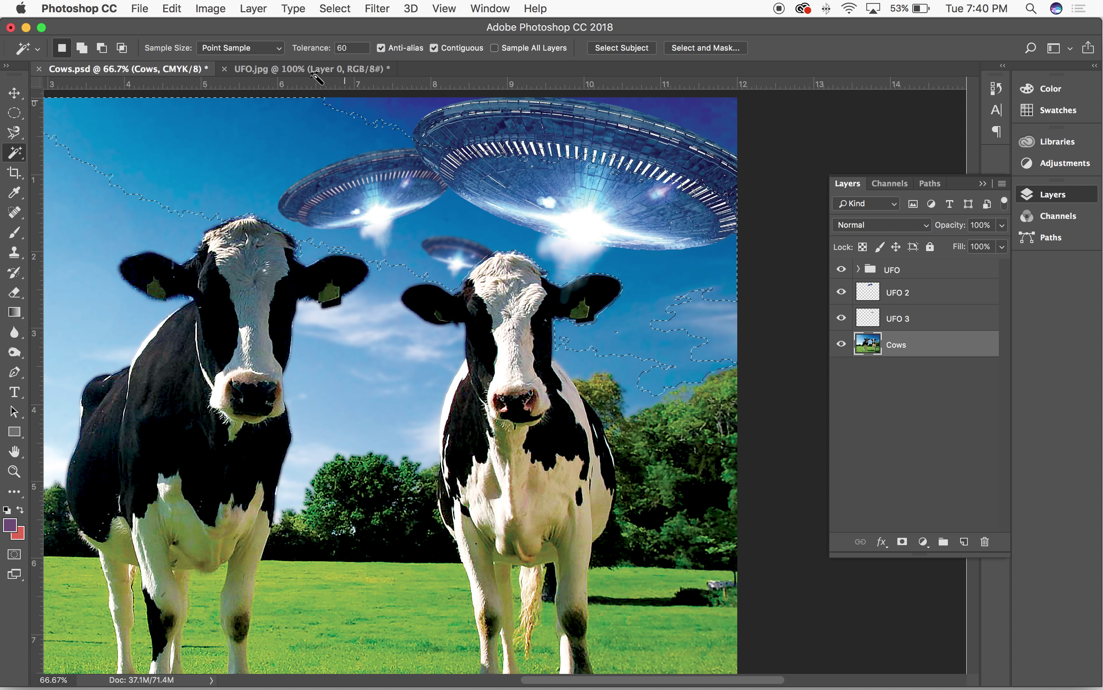
key("super+d")
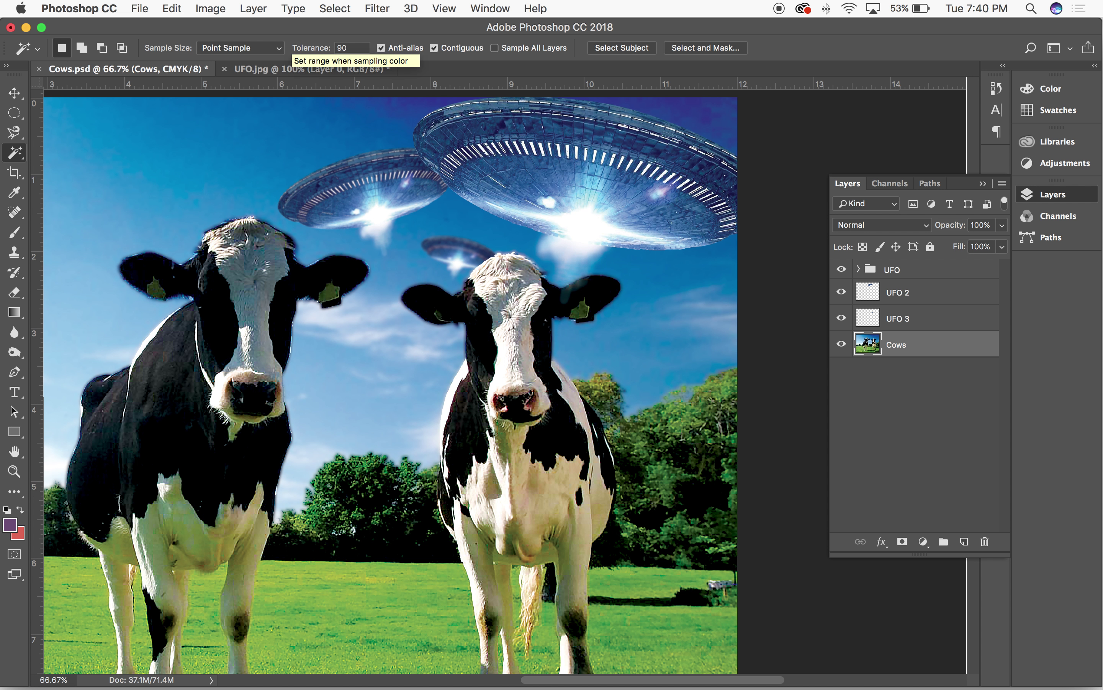
left_click(236, 138)
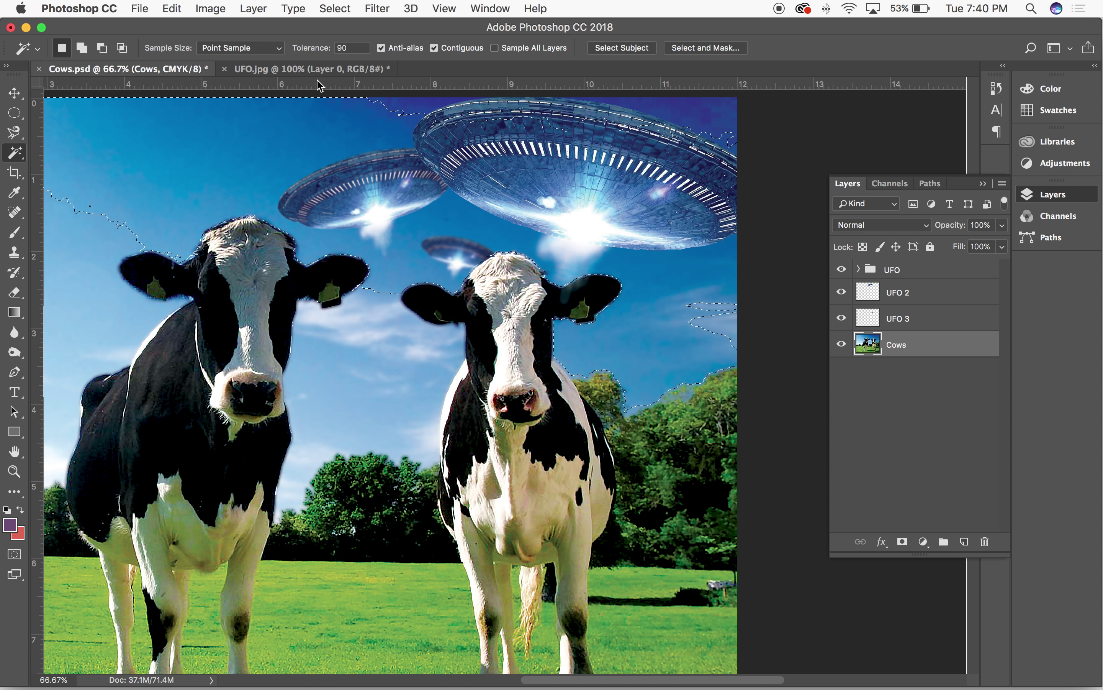
key("super+d")
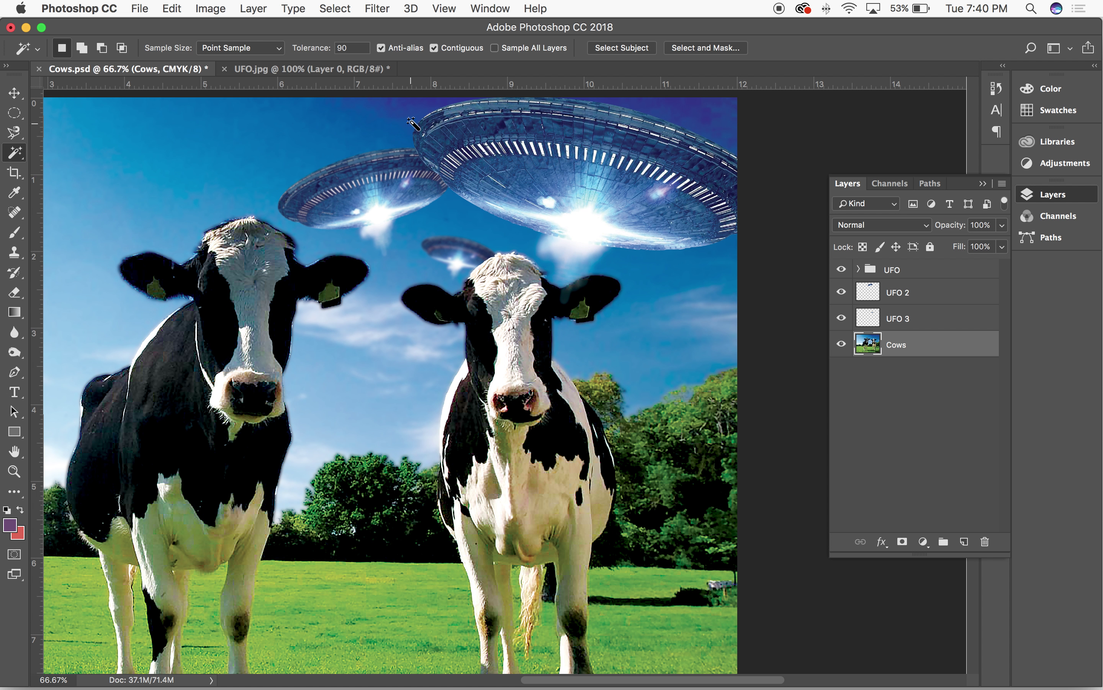
Select the black area of the right cow's ear under the large saucer's glow with the Magic Wand at tolerance 90
key("super+equal")
key("super+equal")
left_click_drag(739, 185, 528, 359)
key("super+r")
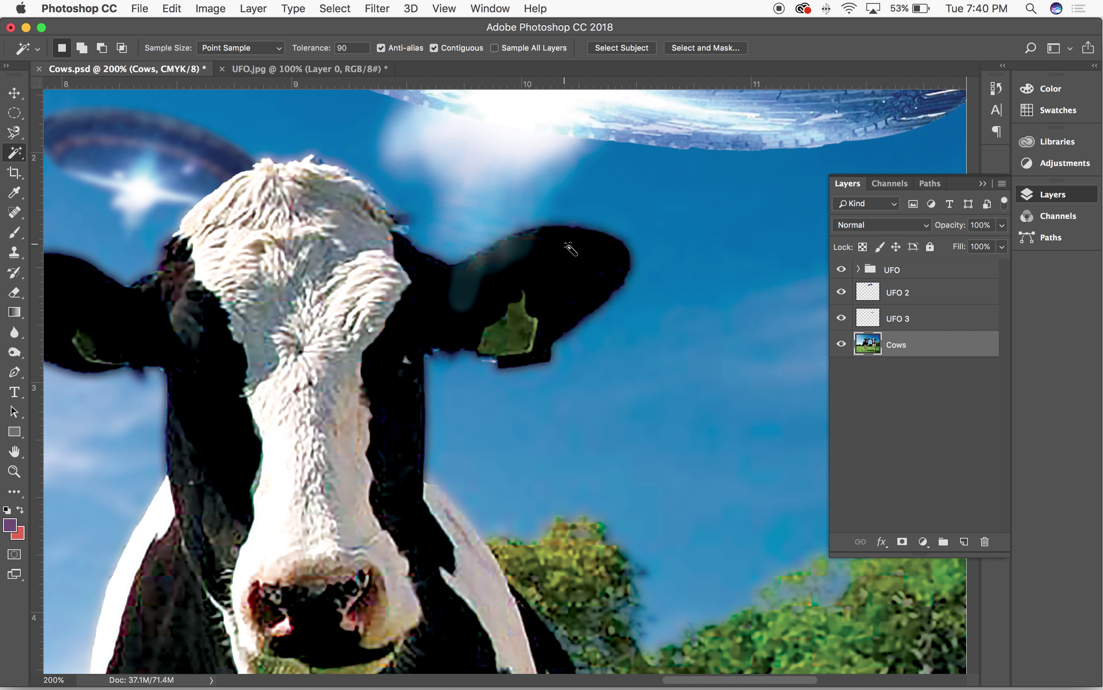
left_click(596, 279)
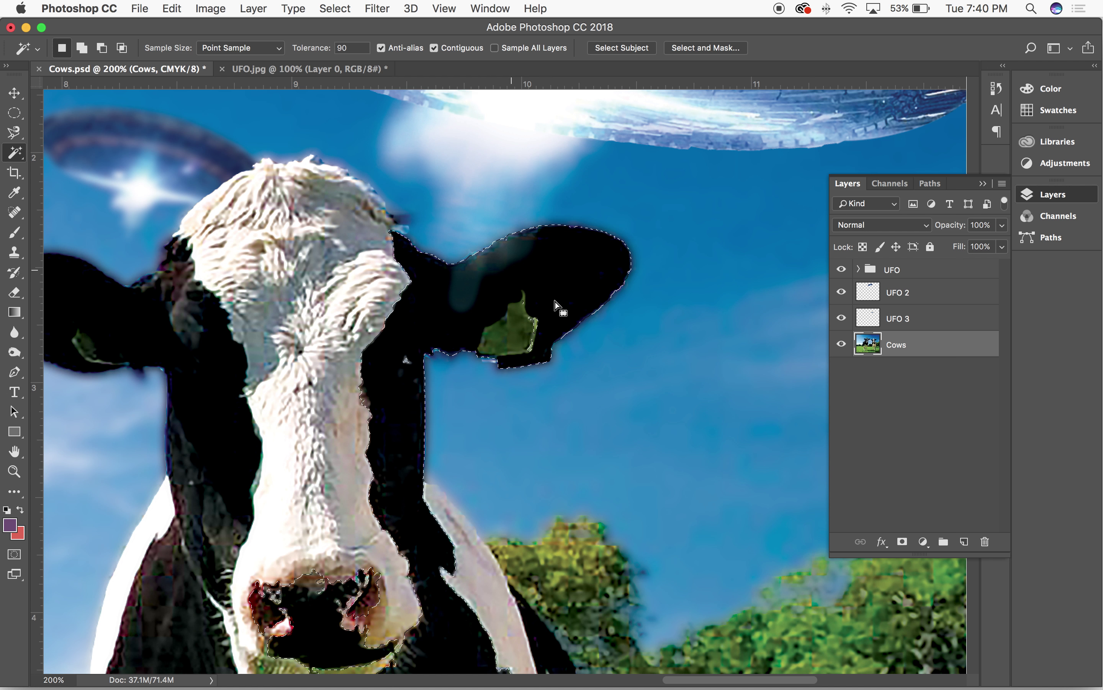
Examine the selection outline around the right cow's ear and tag at several magnifications
key("super+equal")
key("super+equal")
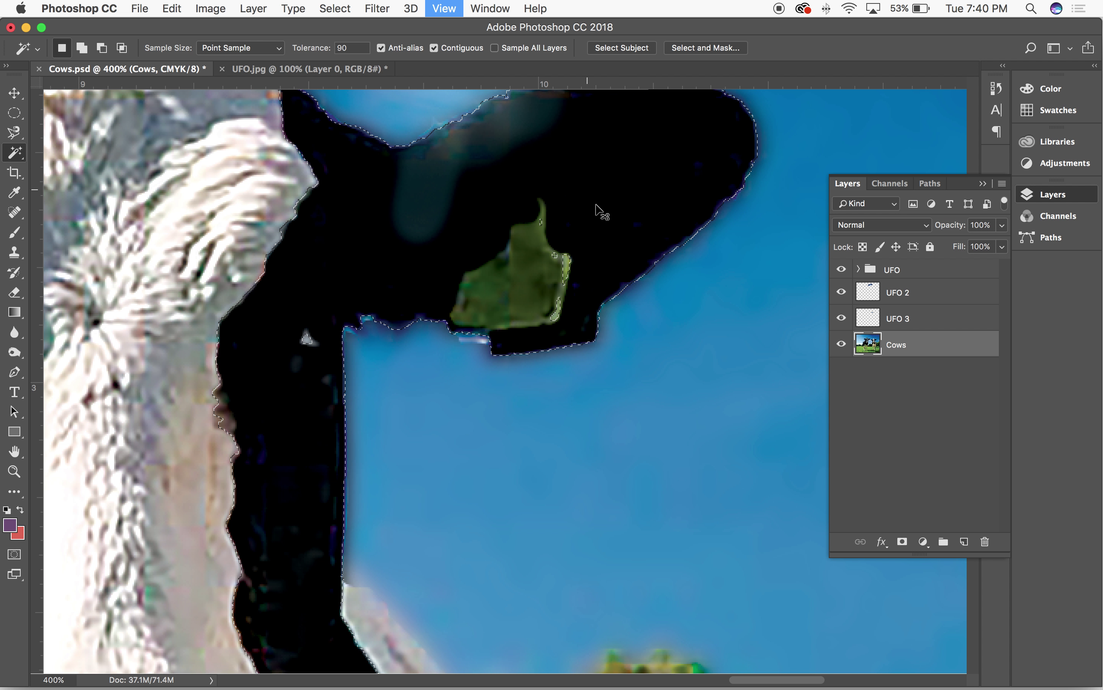
key("super+minus")
key("super+minus")
key("super+minus")
key("super+minus")
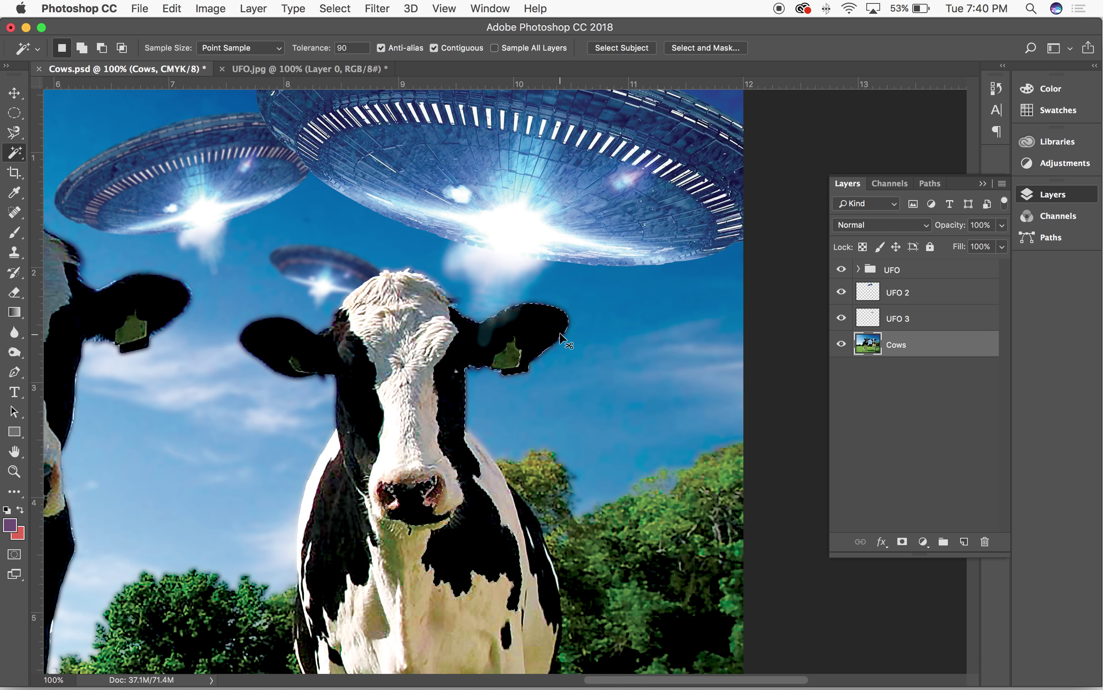
key("super+equal")
key("super+equal")
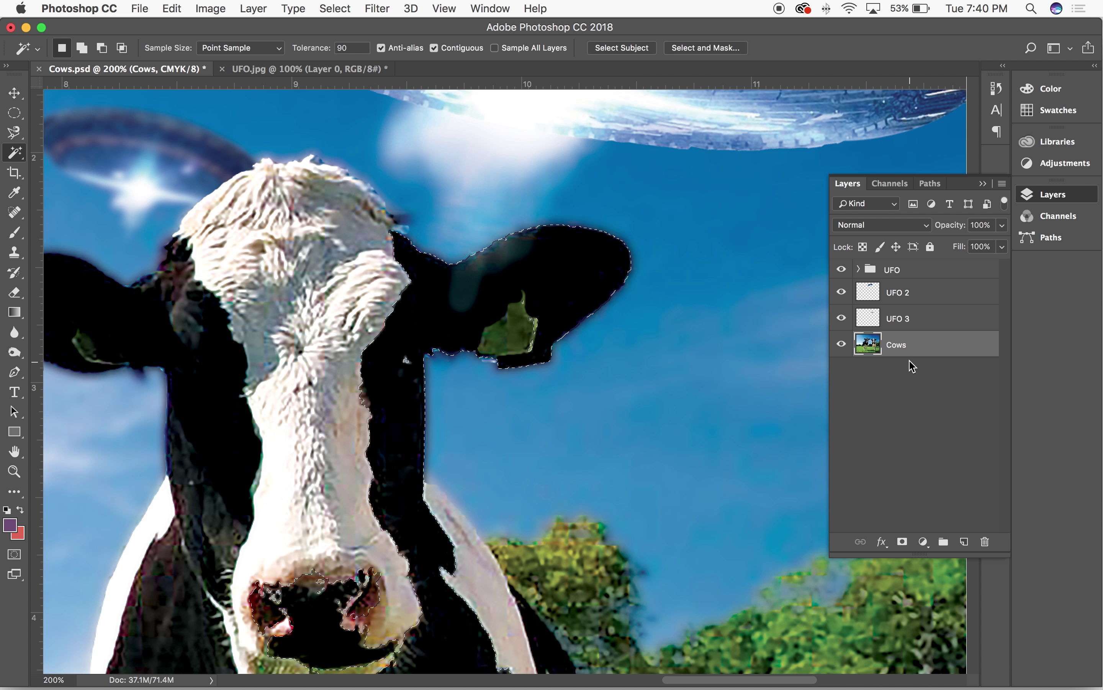
Expand the UFO group and toggle the Starburst layer's visibility to check its glow over the cow's ear
left_click(858, 269)
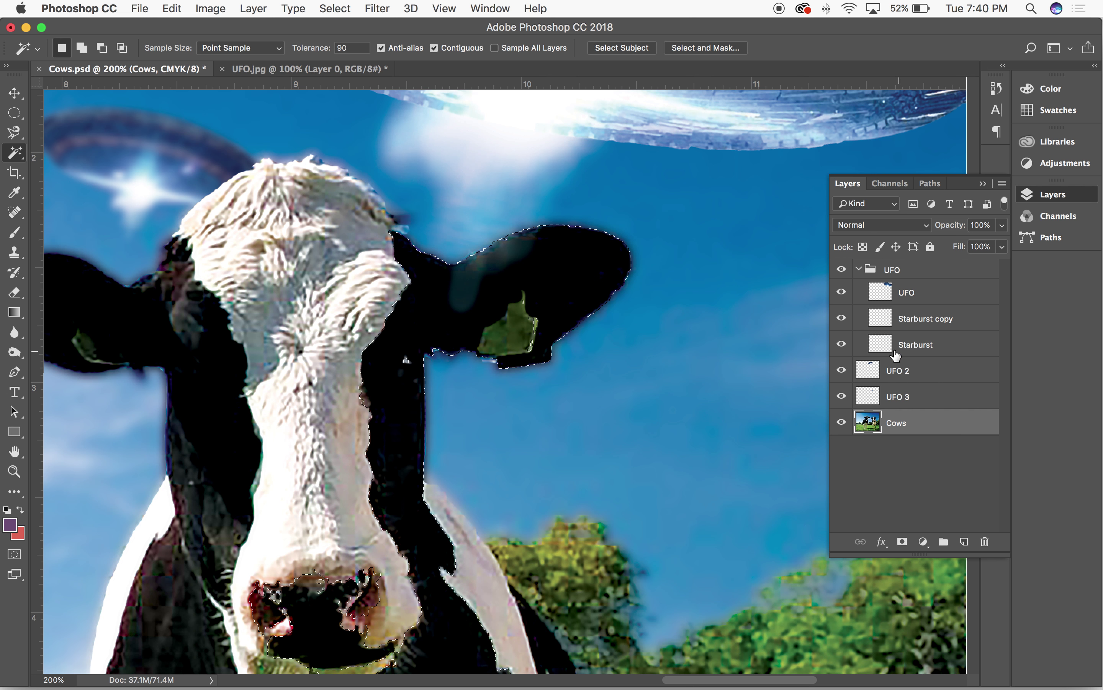
left_click(841, 345)
left_click(842, 344)
left_click(841, 345)
left_click(842, 344)
left_click(842, 345)
left_click(841, 345)
left_click(842, 344)
left_click(842, 344)
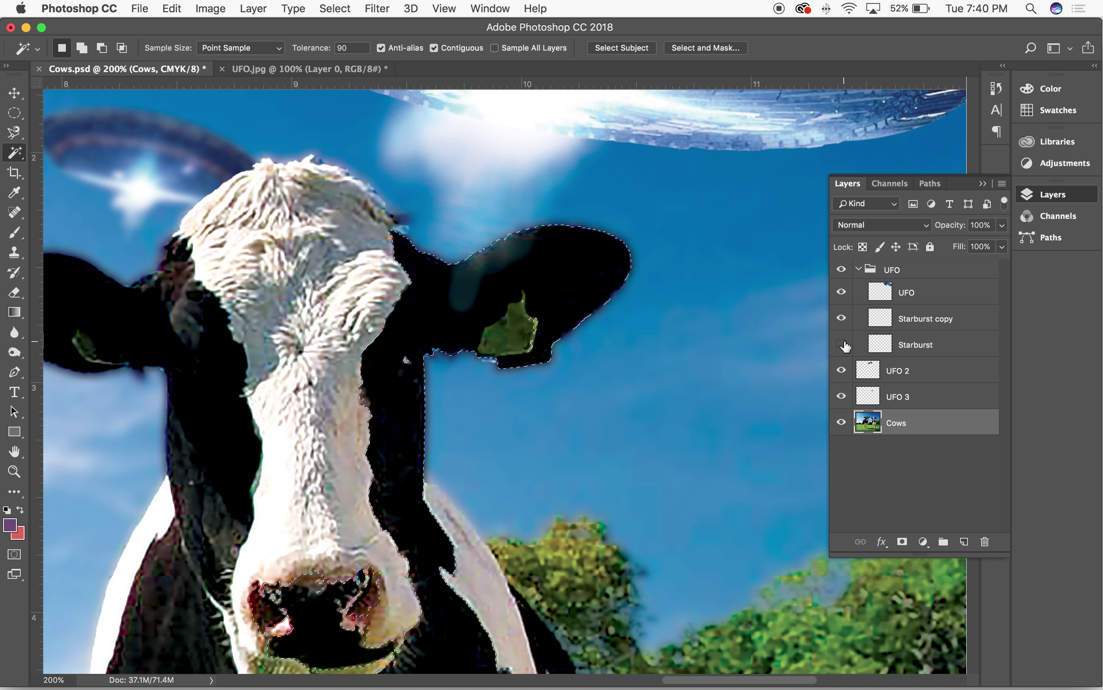
left_click(841, 344)
left_click(841, 345)
Delete the Starburst layer's glow inside the ear selection and deselect
left_click(891, 347)
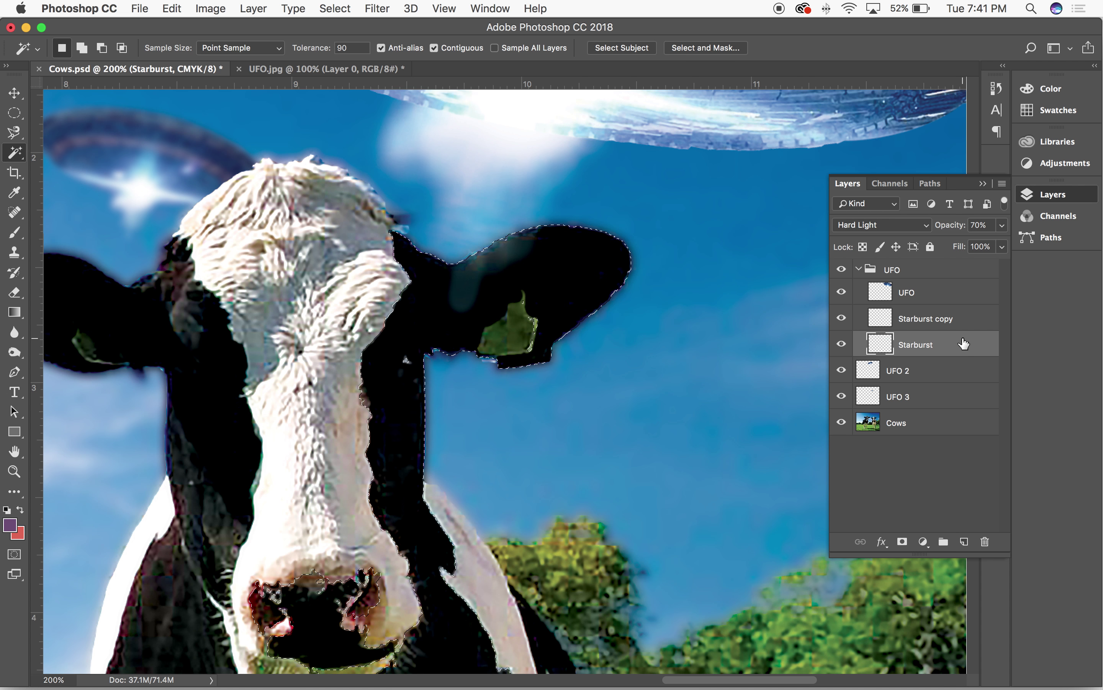
key("v")
key("super+d")
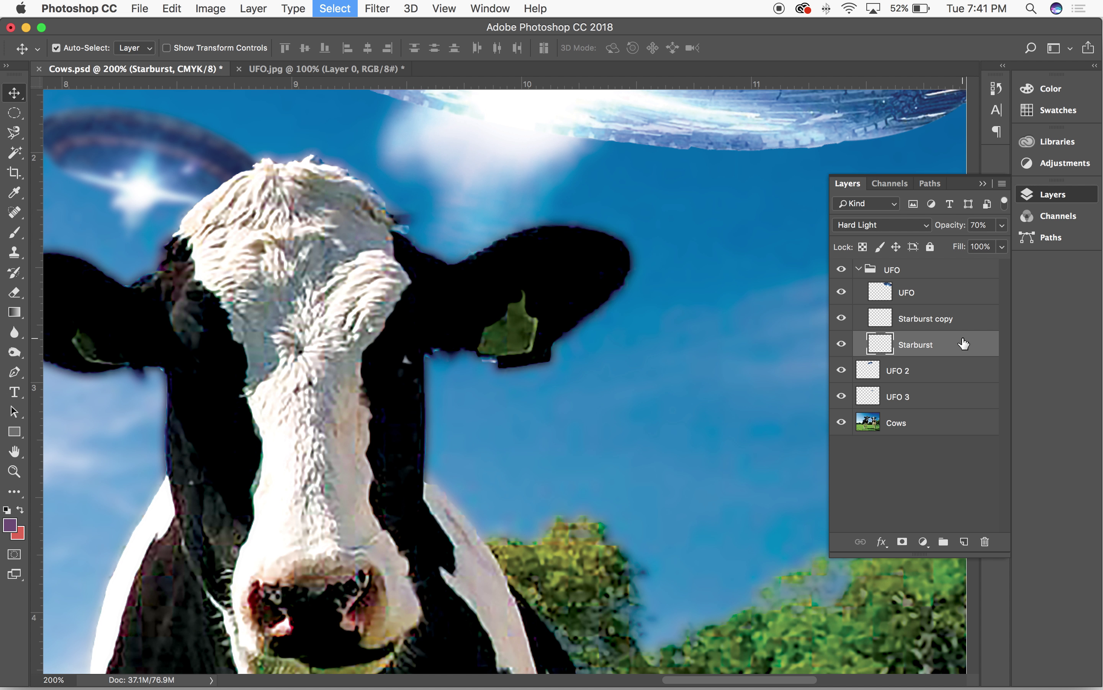
View the whole composition with the layer list collapsed out of the way
key("super+minus")
key("super+minus")
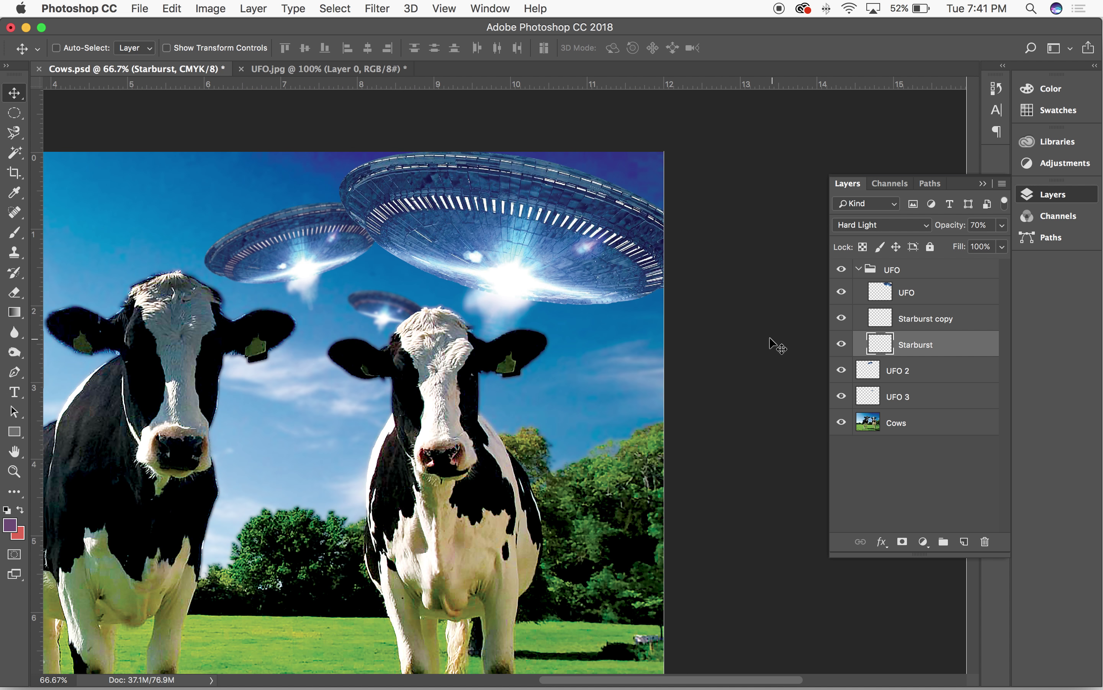
key("super+minus")
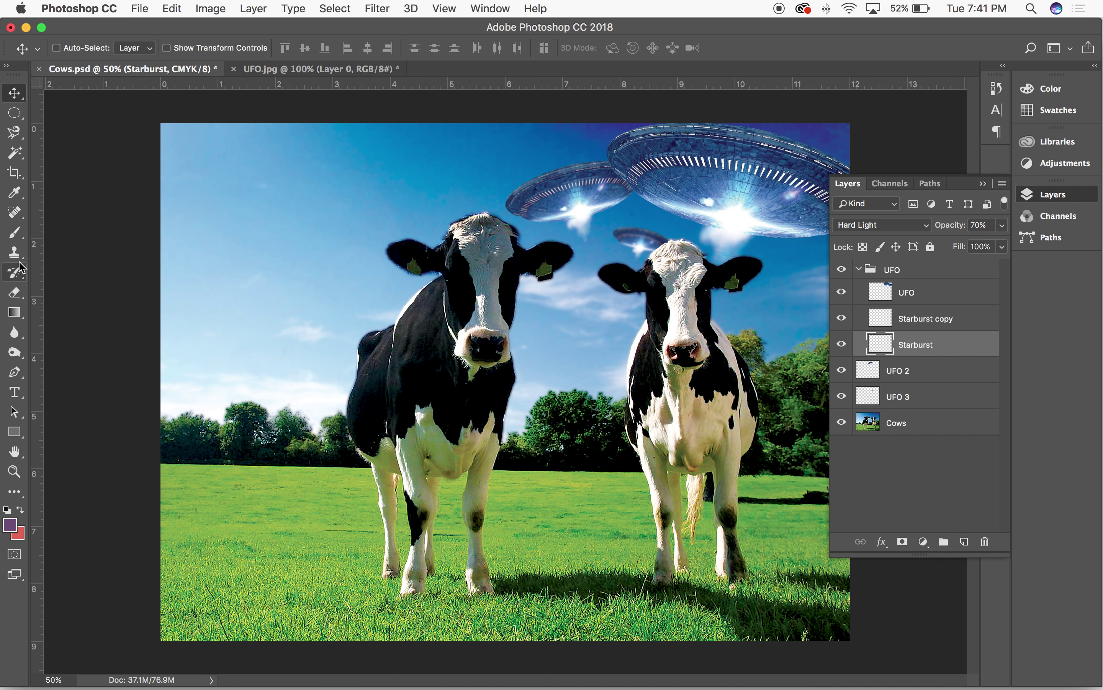
left_click(983, 183)
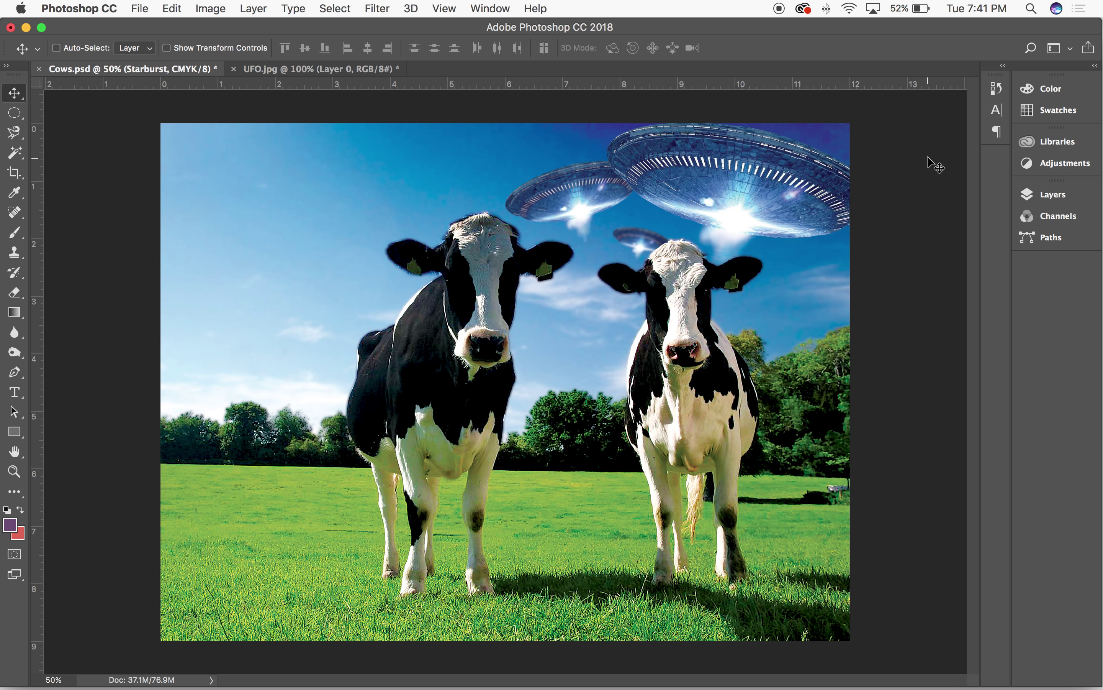